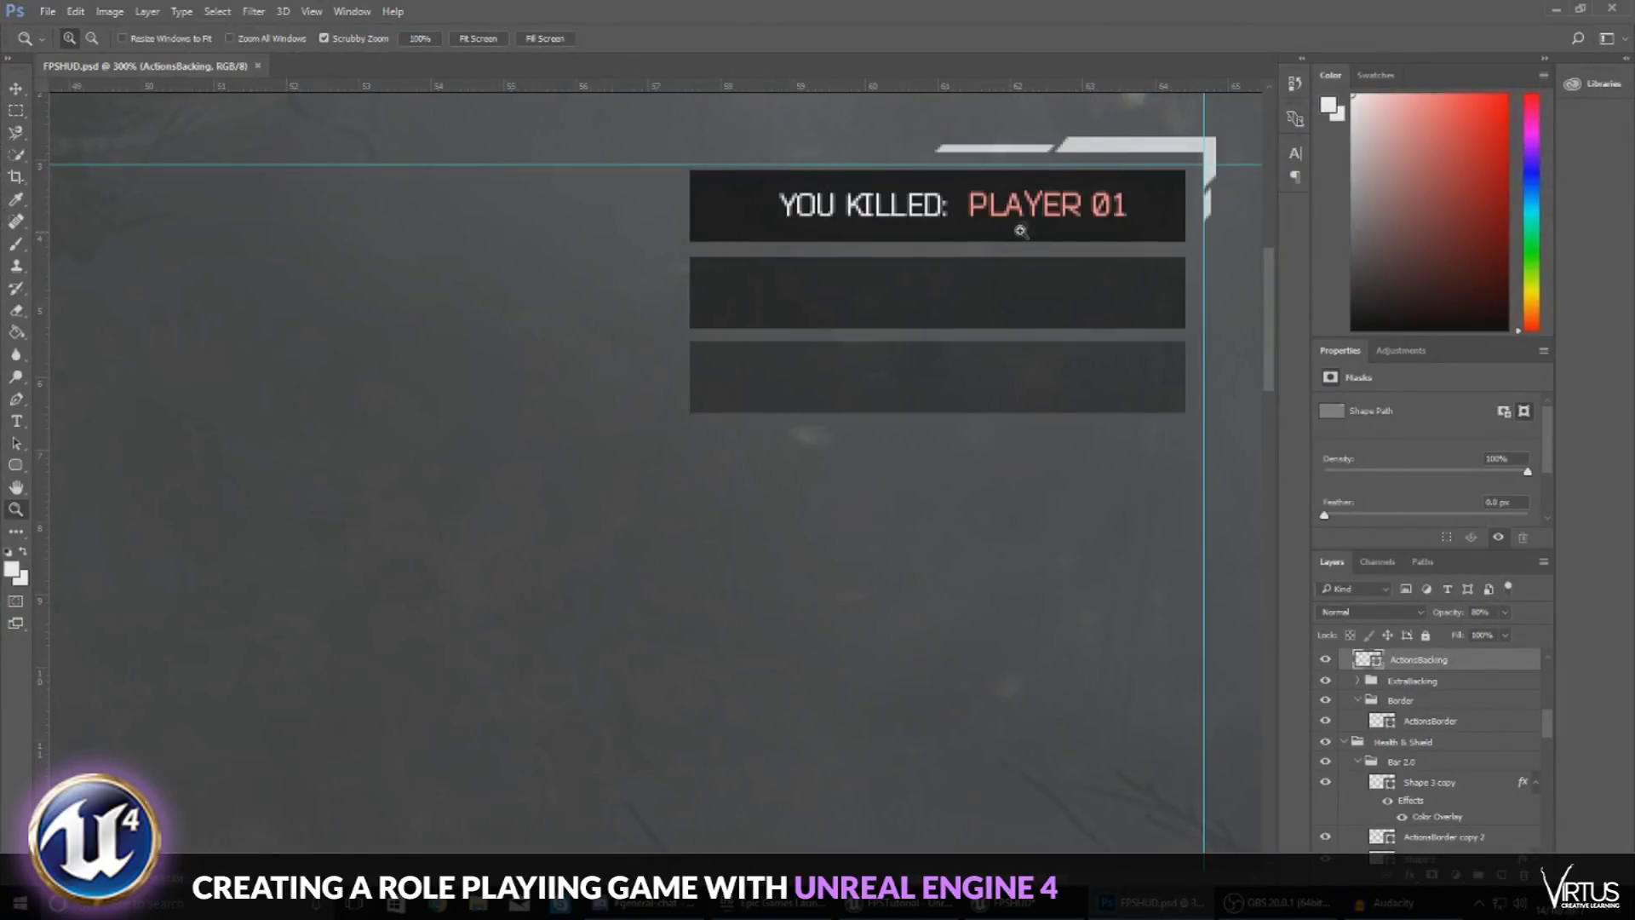
- Examine the kill notification in the FPSHUD mock-up and fit the whole HUD design on screen
right_click(1034, 218)
left_click(1205, 194)
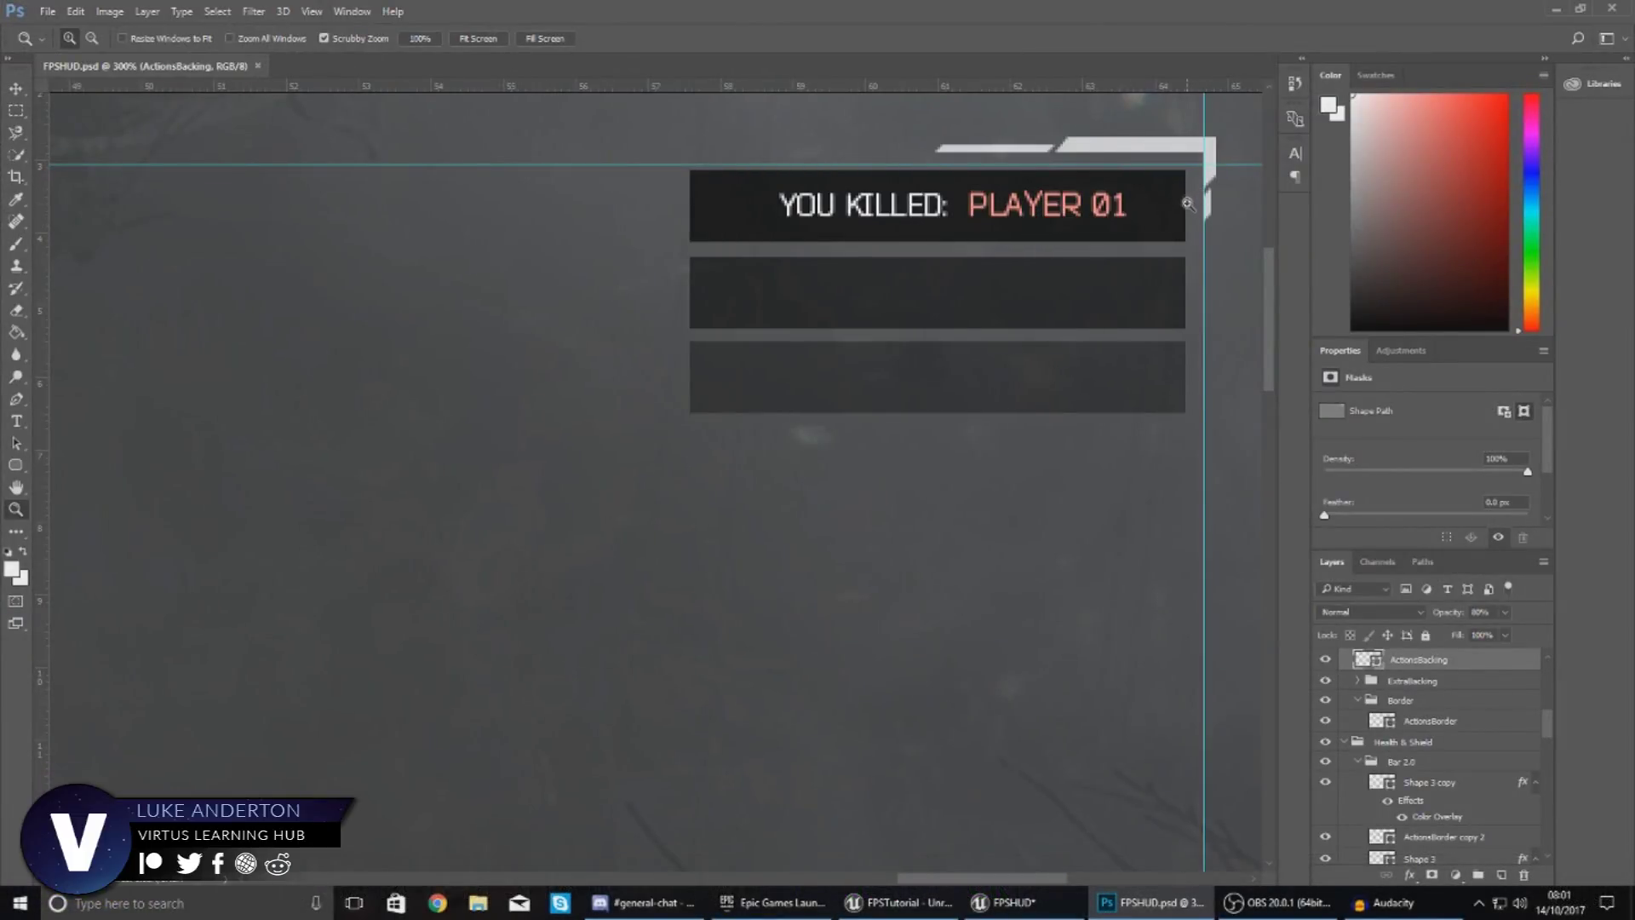
scroll(1257, 326, "up", 4)
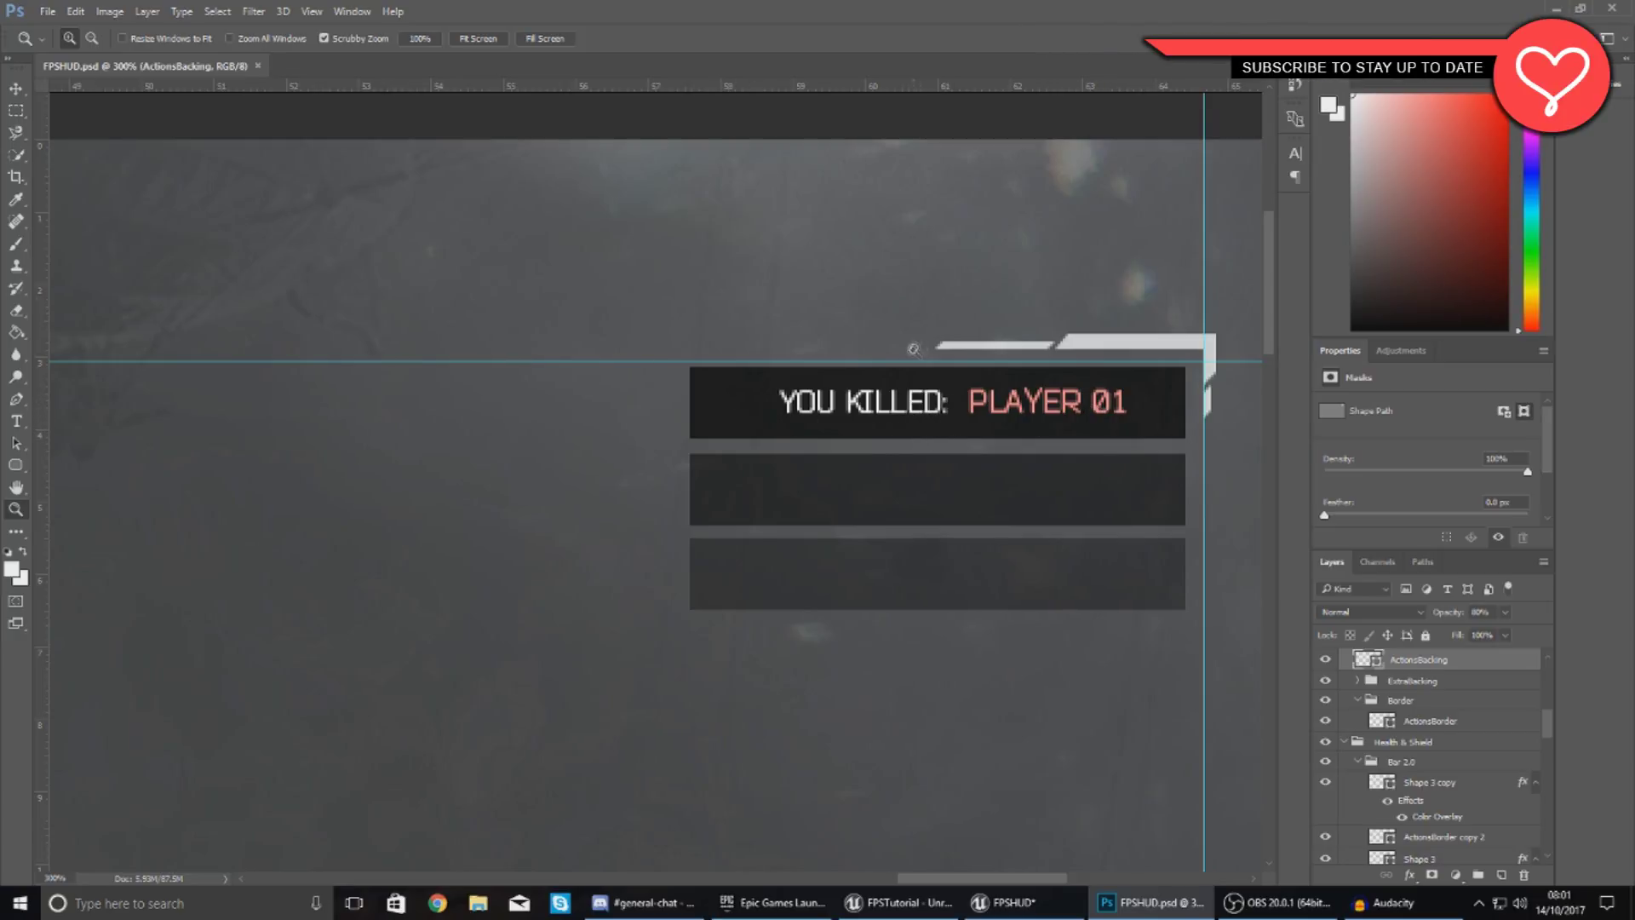
right_click(939, 403)
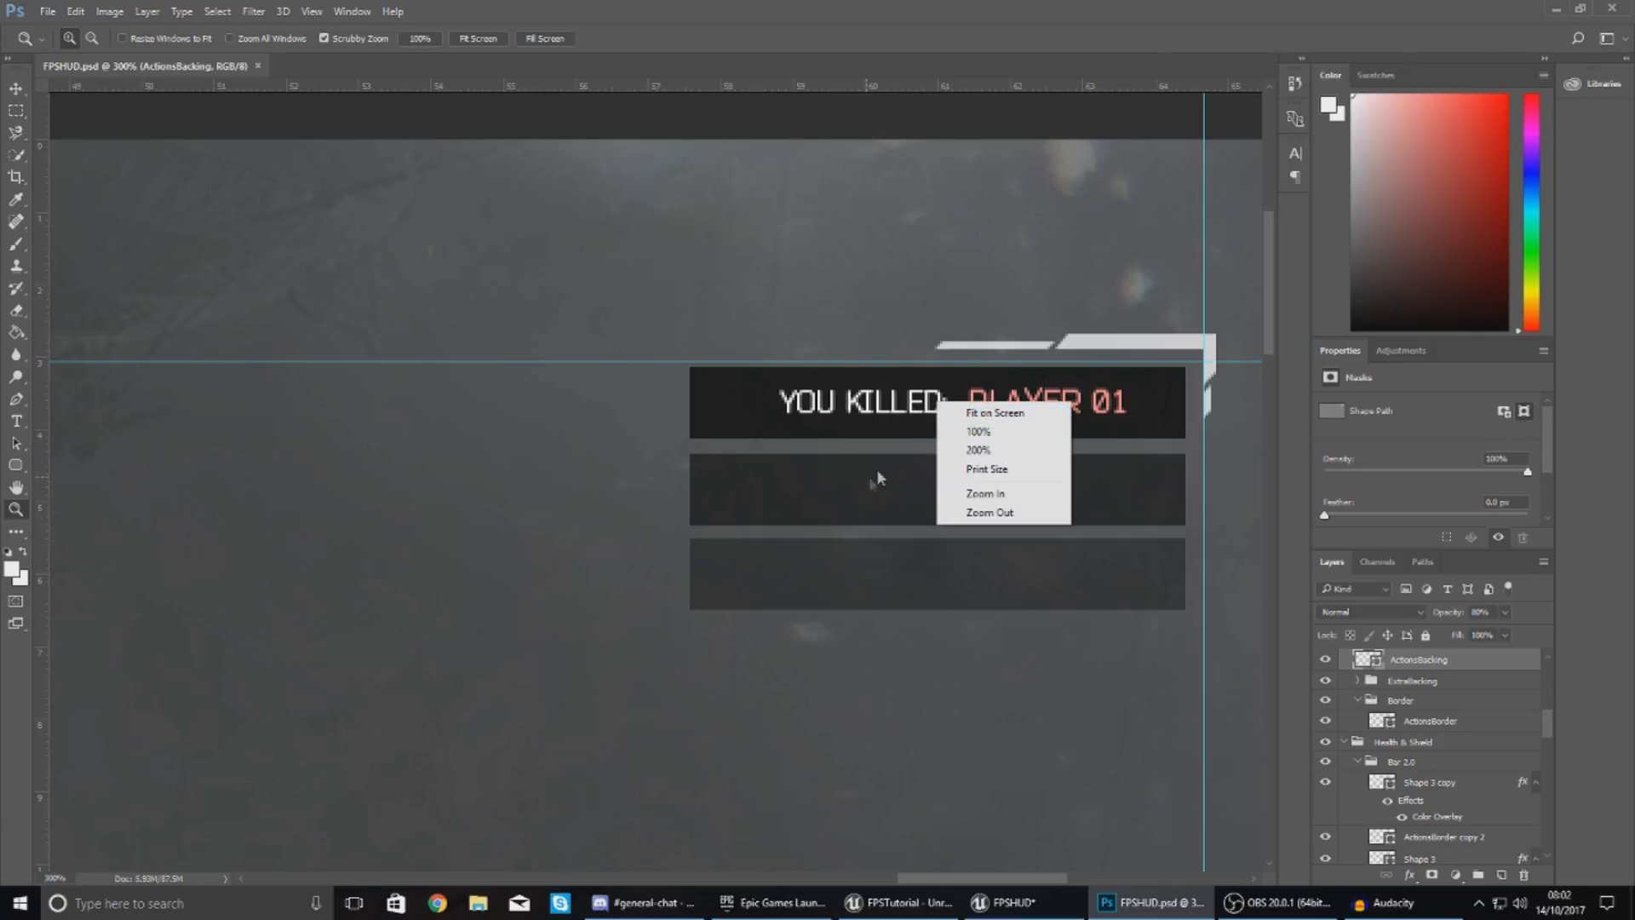
left_click(1001, 412)
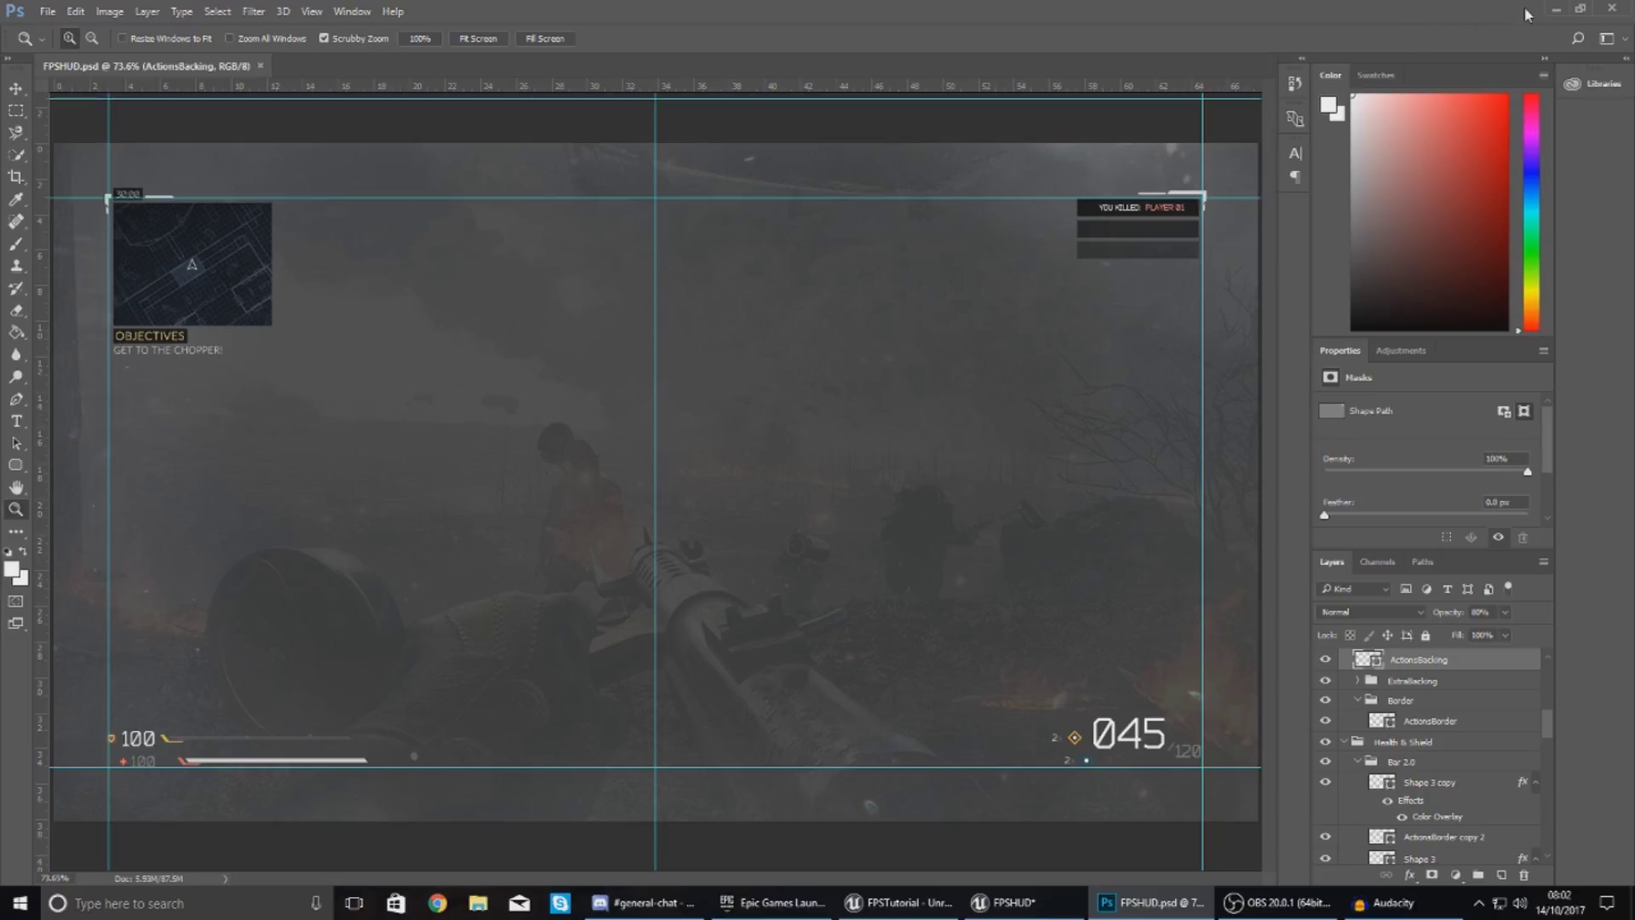
- Switch to Unreal Editor, create a Widget Blueprint named KillPopup in the Blueprints folder and open it
left_click(1555, 9)
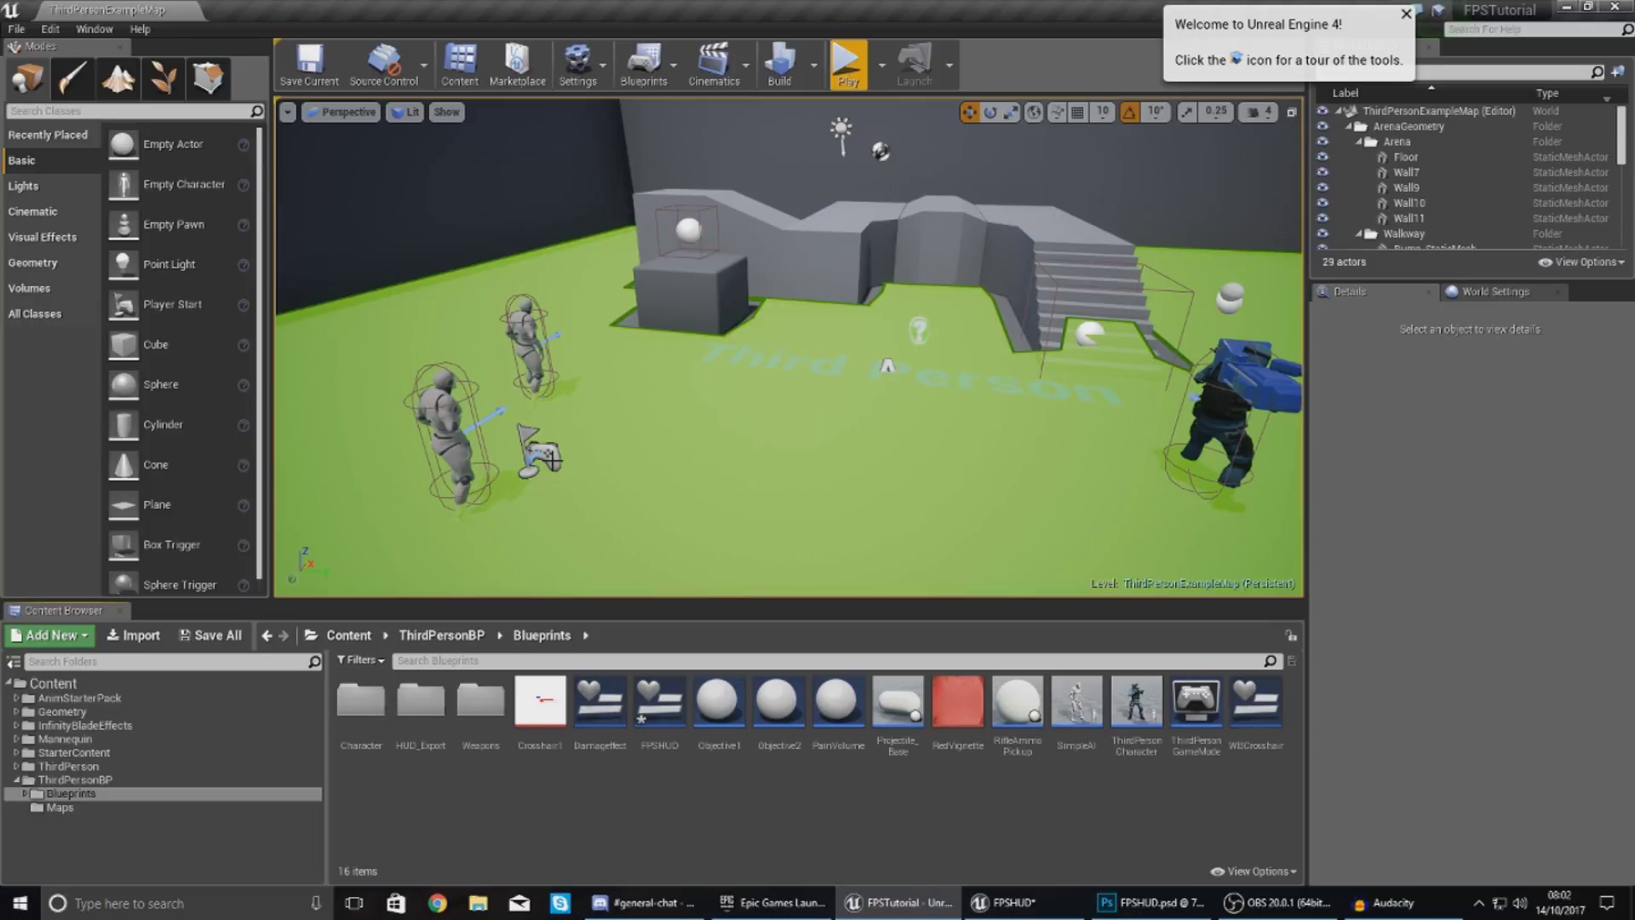
right_click(669, 809)
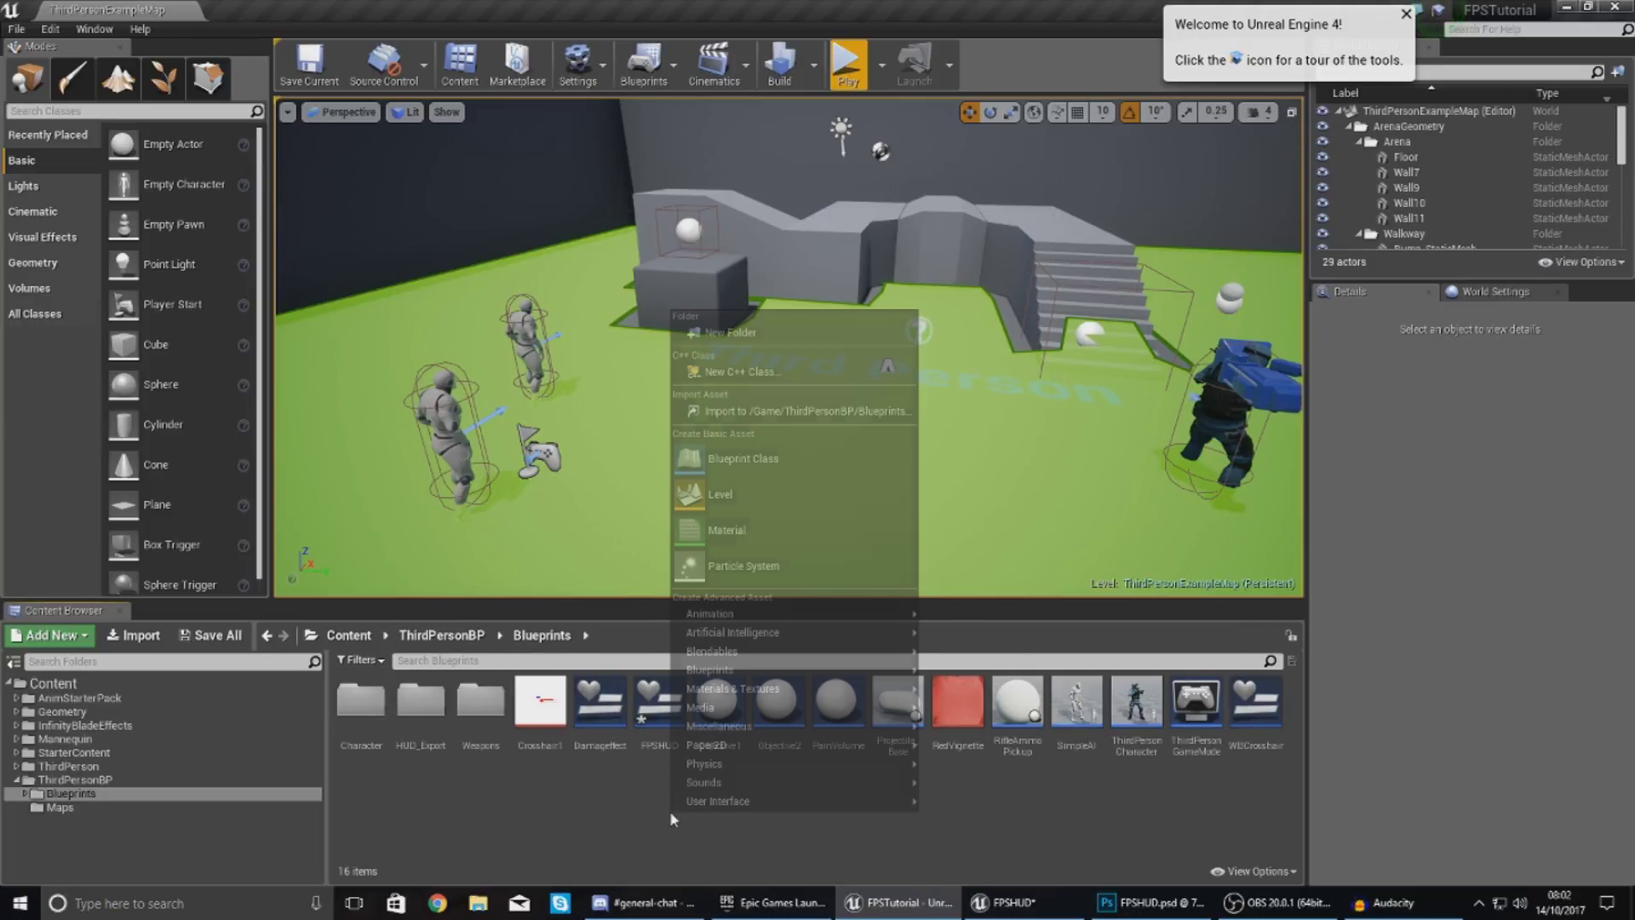
mouse_move(720, 800)
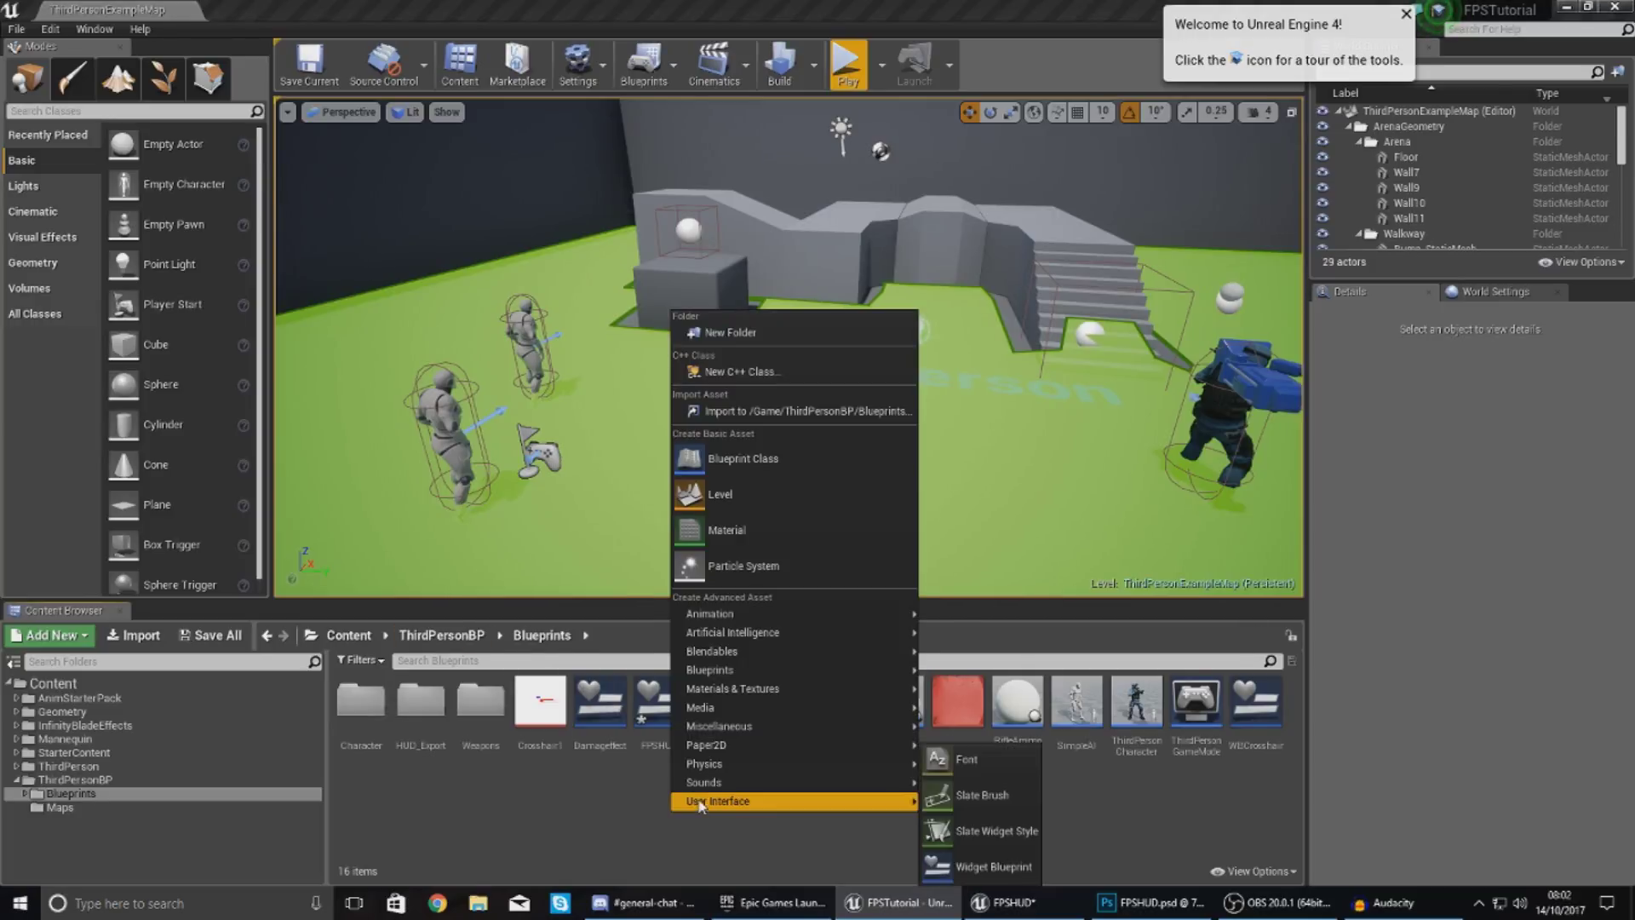
left_click(973, 867)
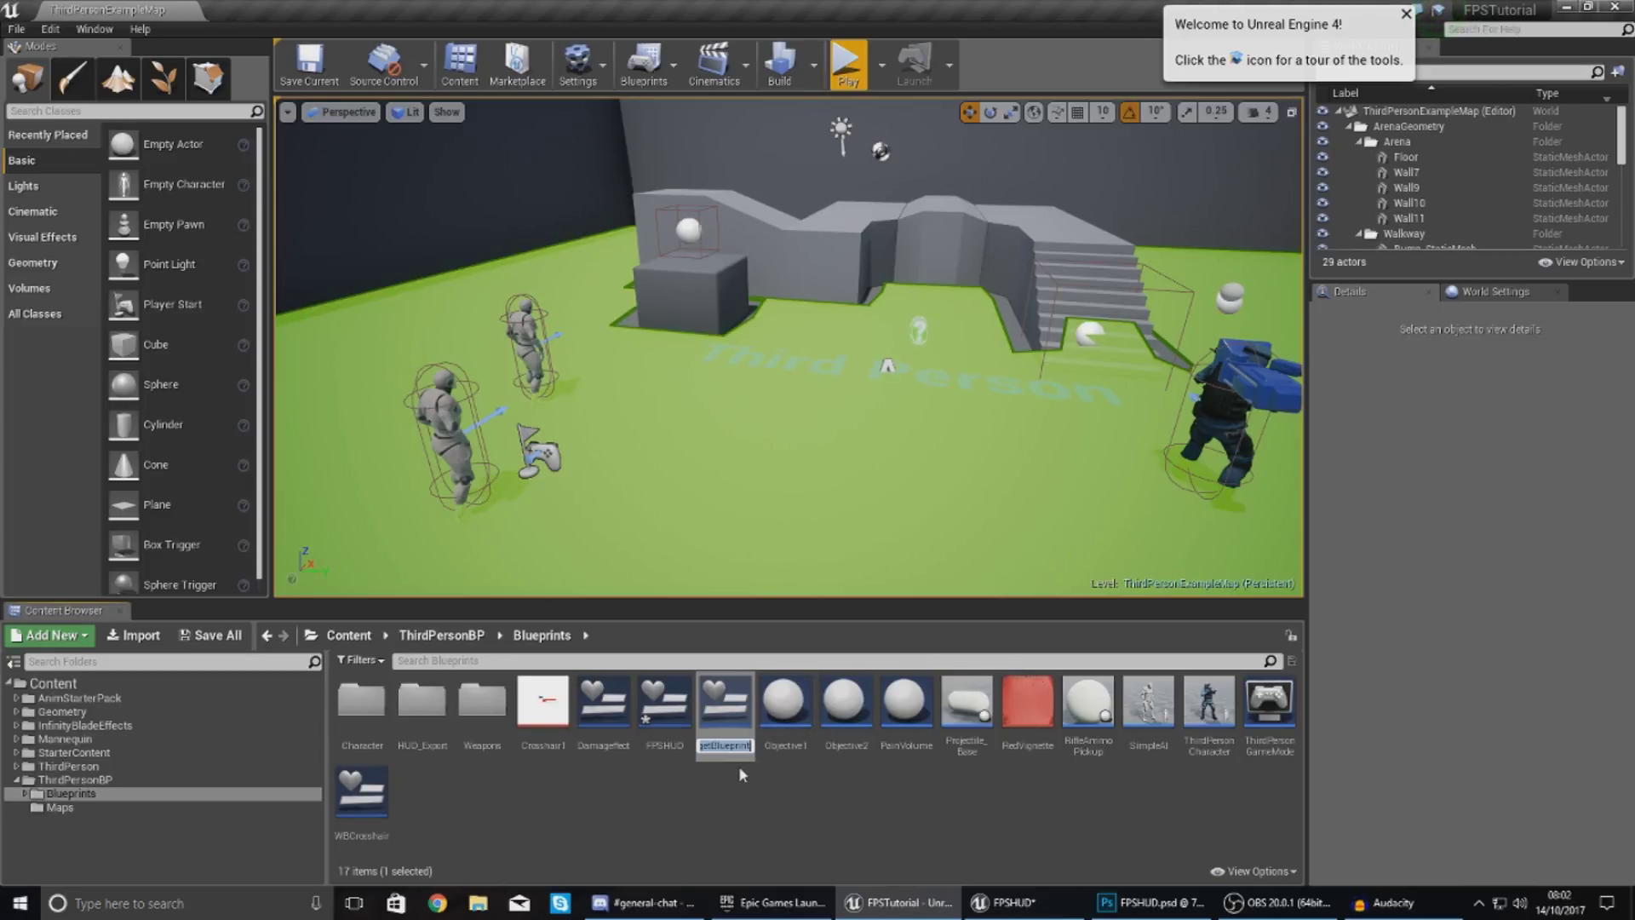
type("KillPopup")
key("Return")
double_click(737, 750)
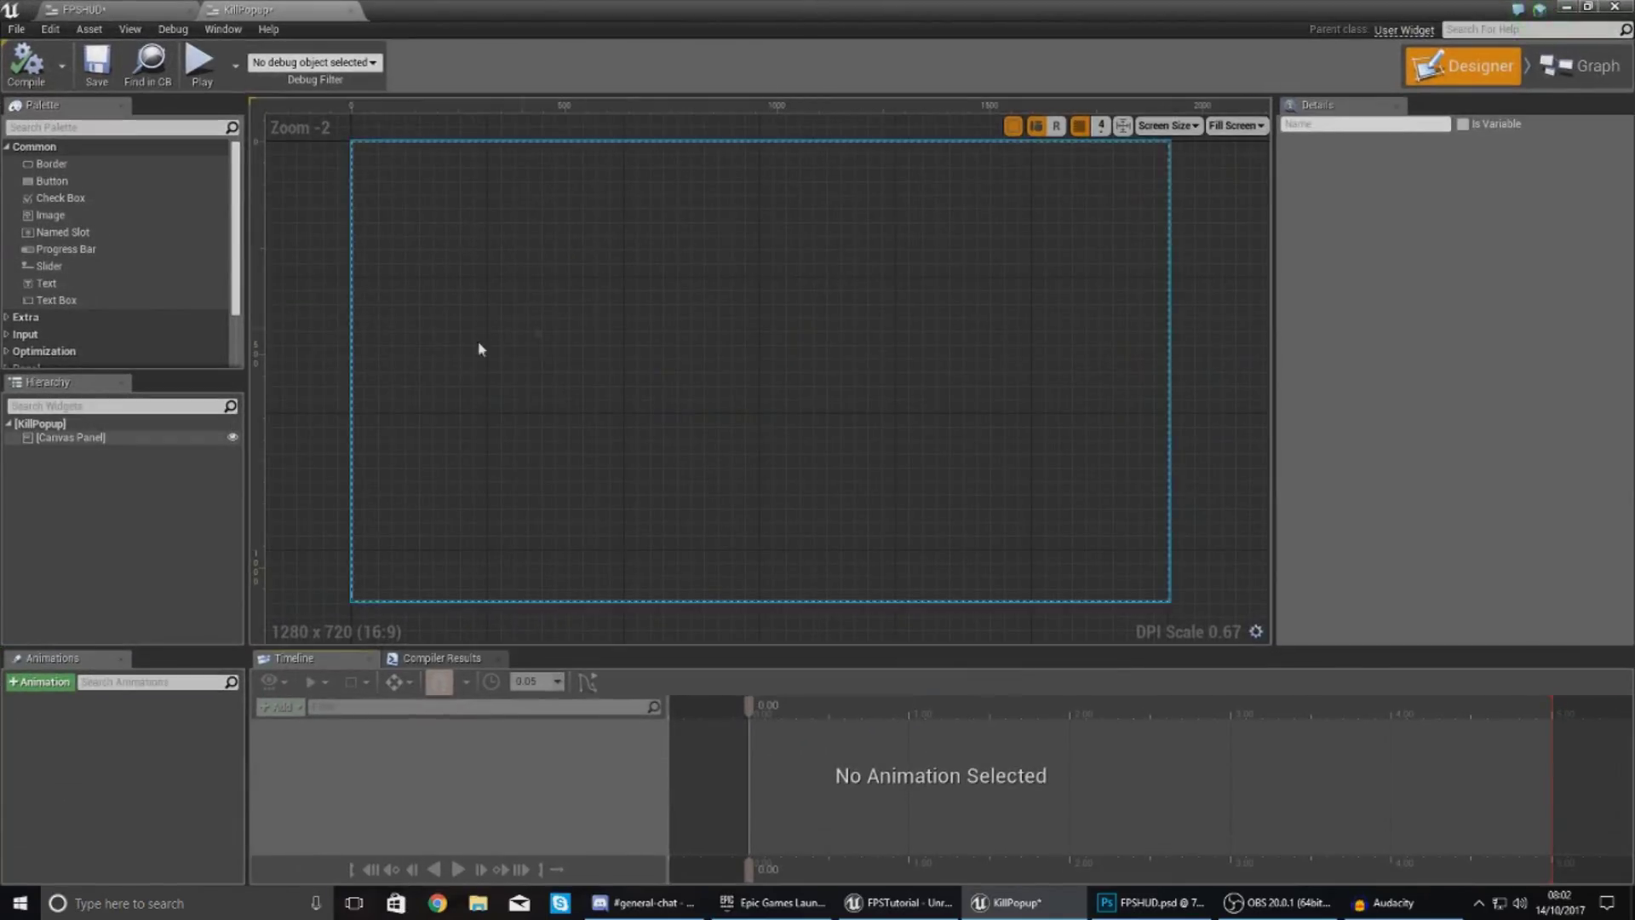
- Add an image near the canvas's upper-right corner at about (1696, 52) and assign it the Killfeed_Back texture
left_click_drag(60, 216, 1088, 168)
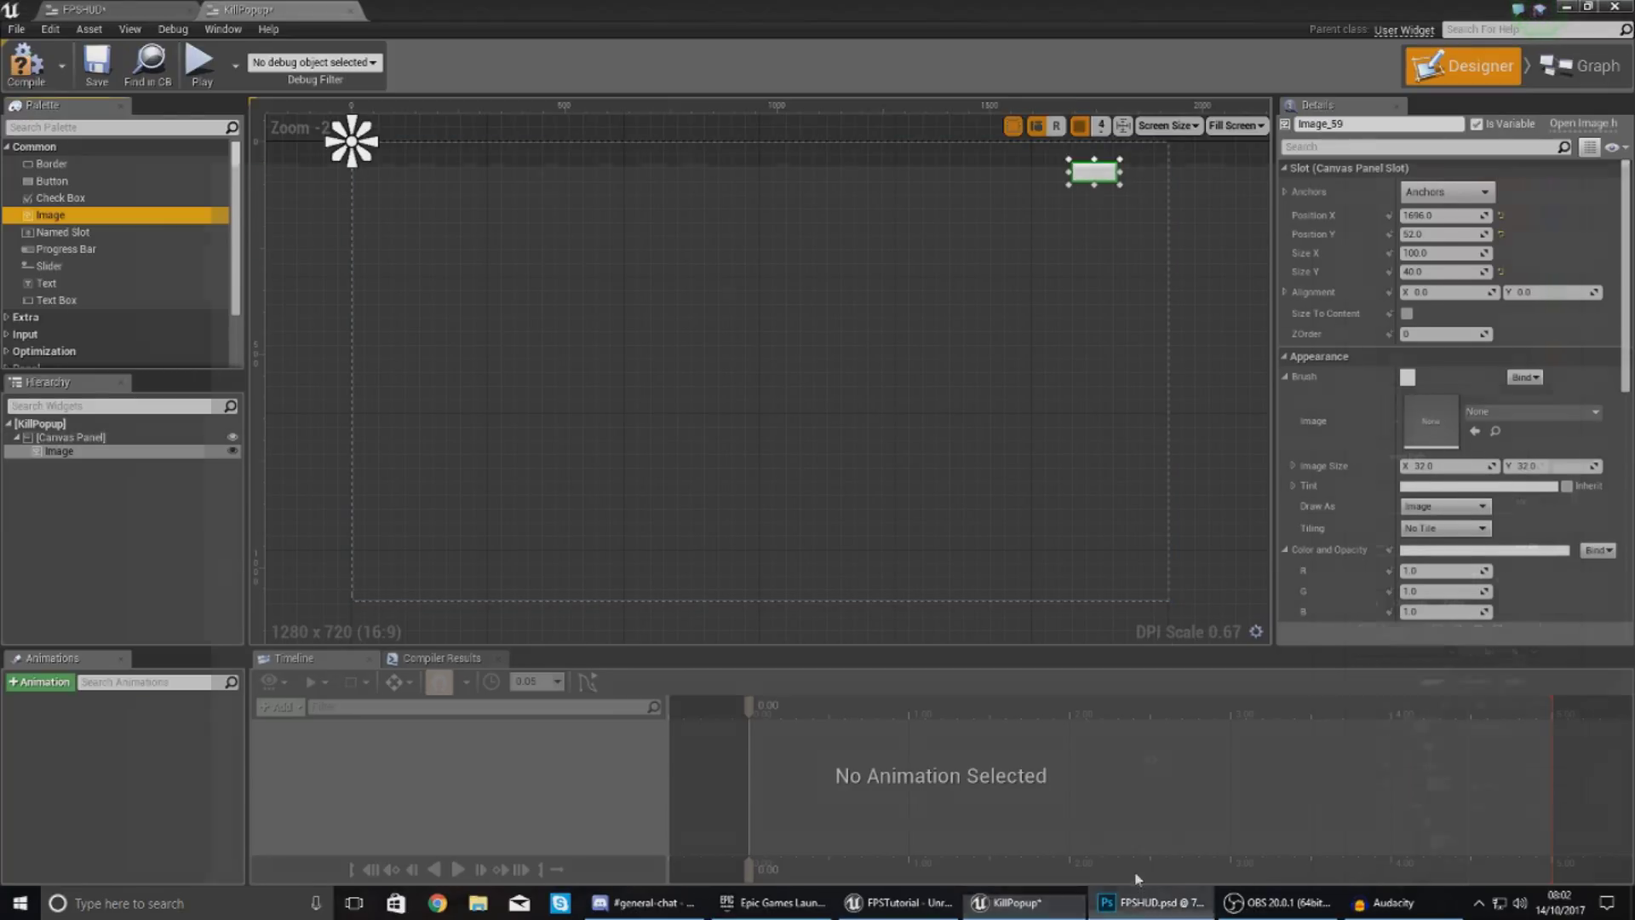
left_click(1124, 906)
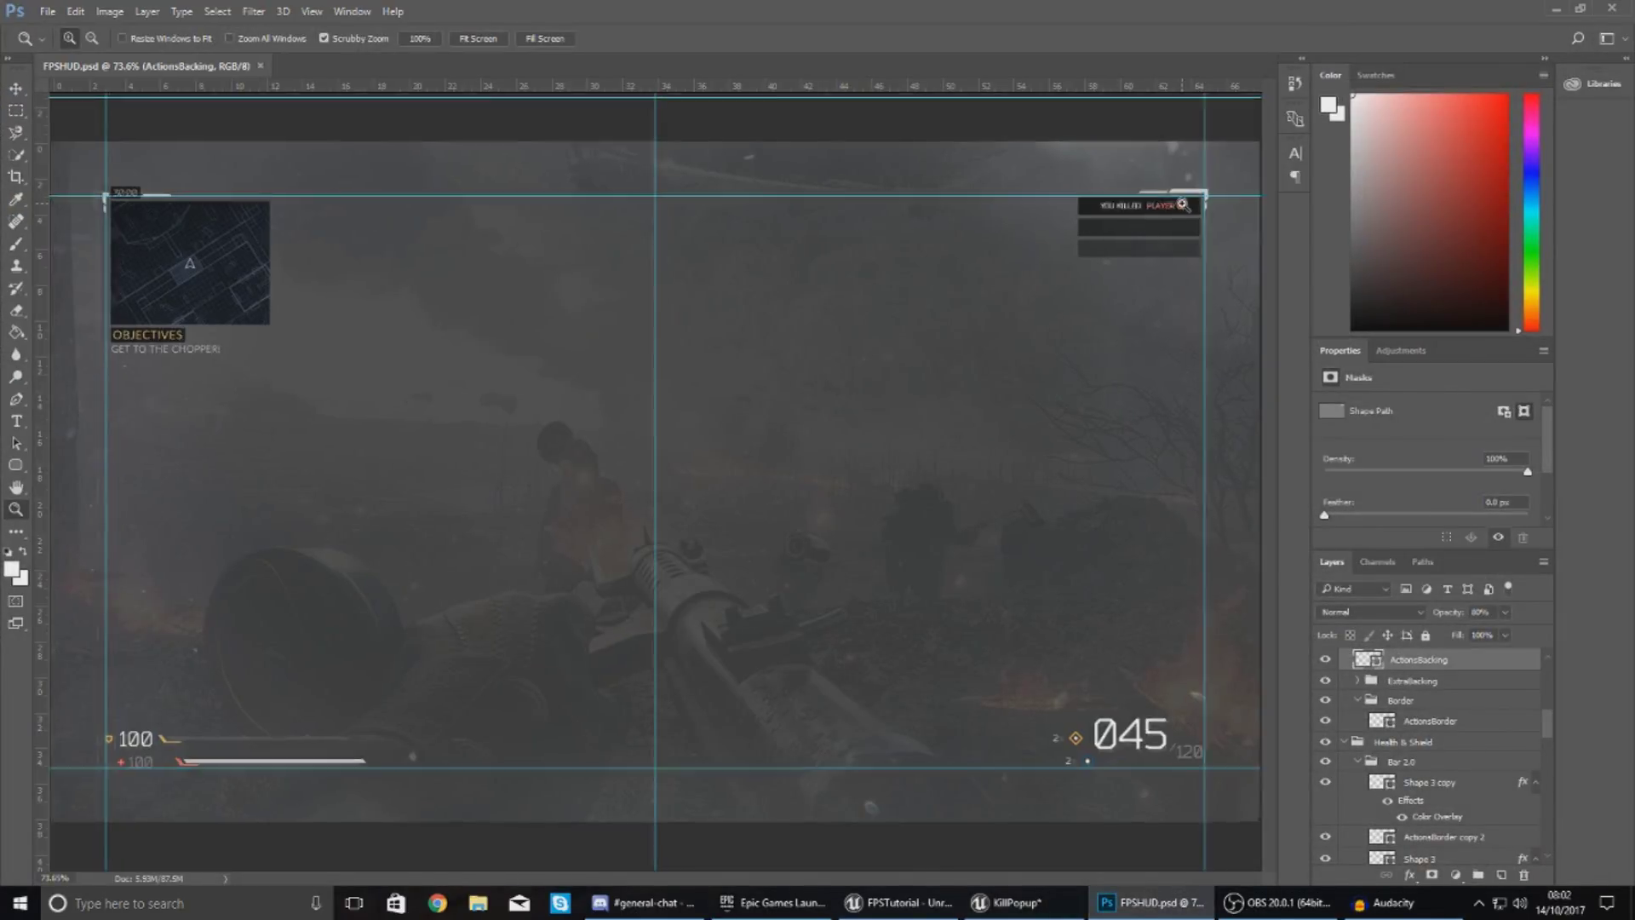
left_click(1183, 205)
left_click(1009, 903)
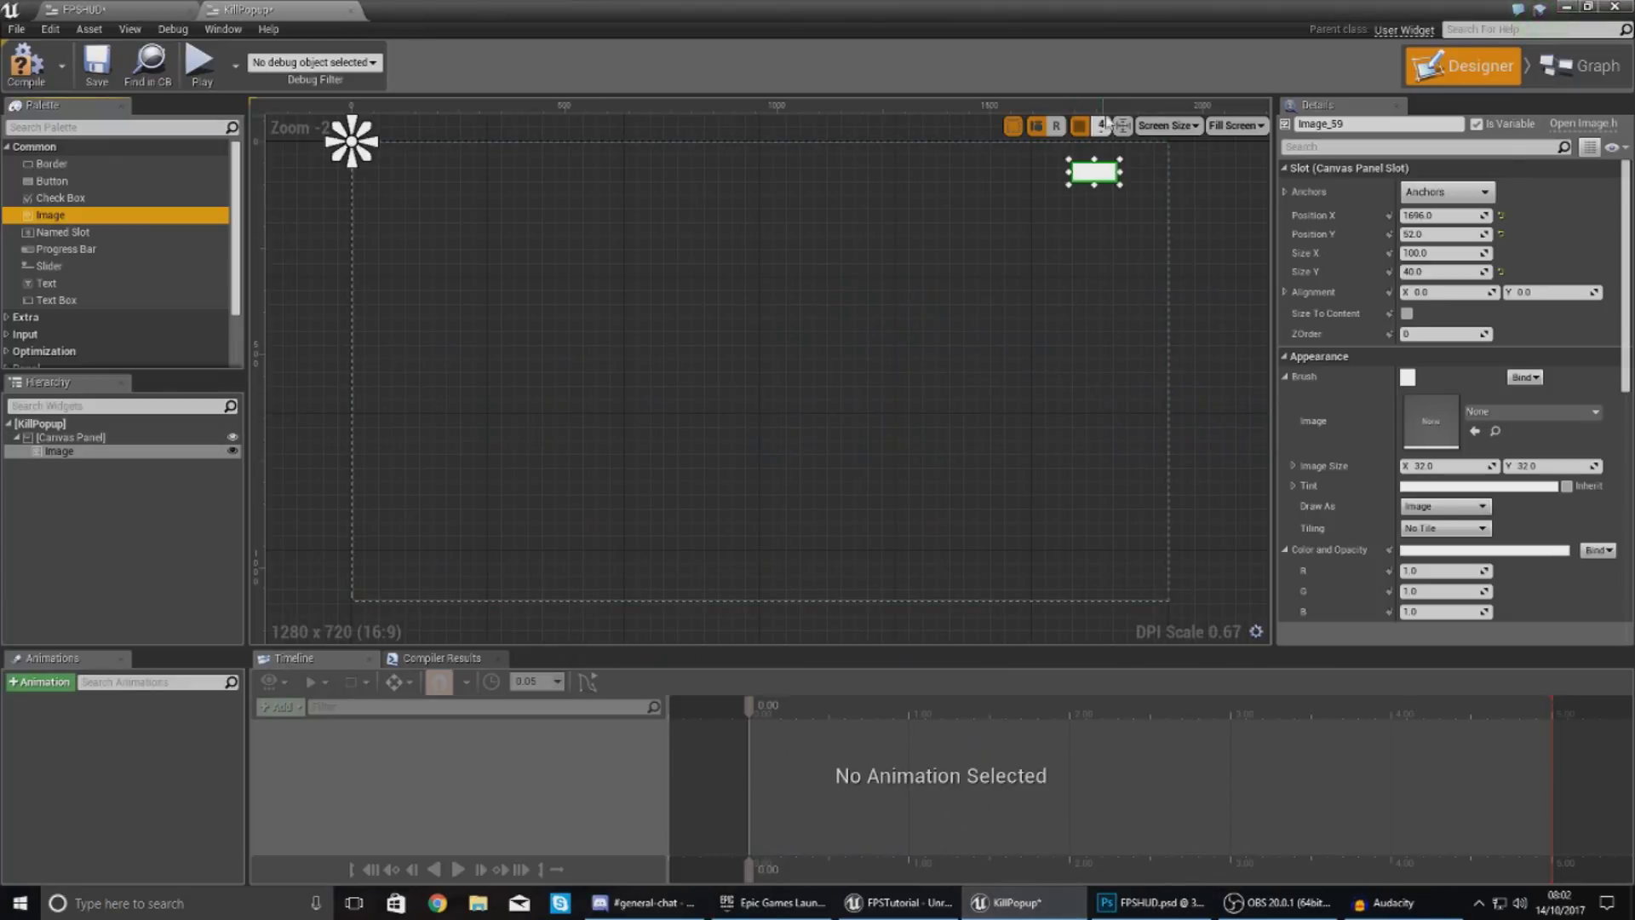
left_click(1488, 413)
type("killf")
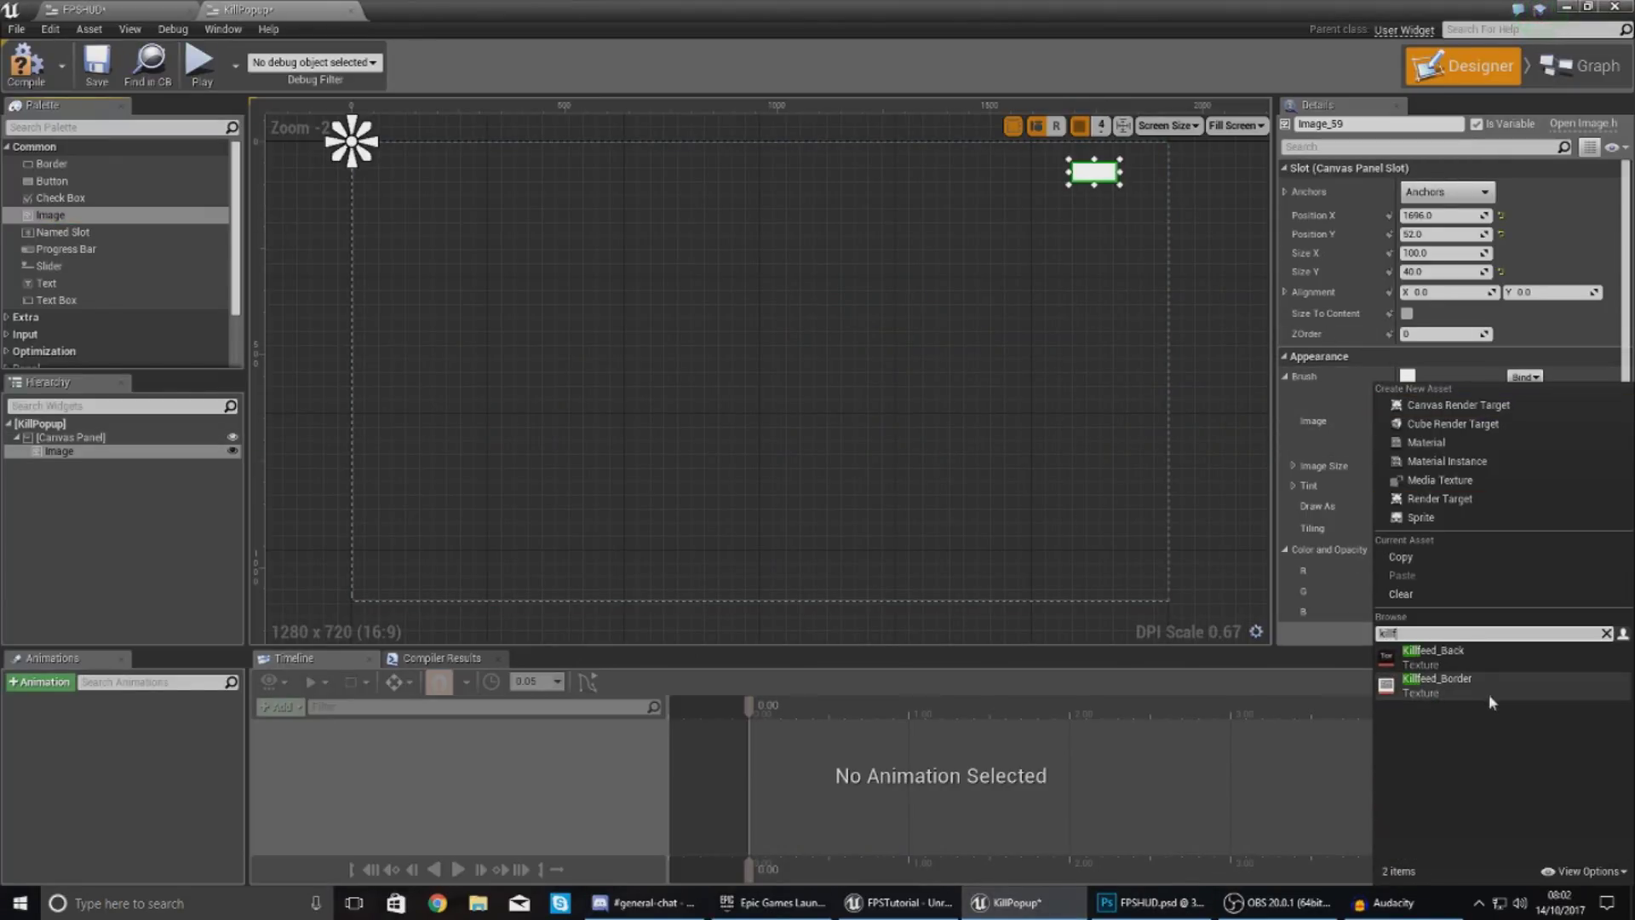
left_click(1439, 656)
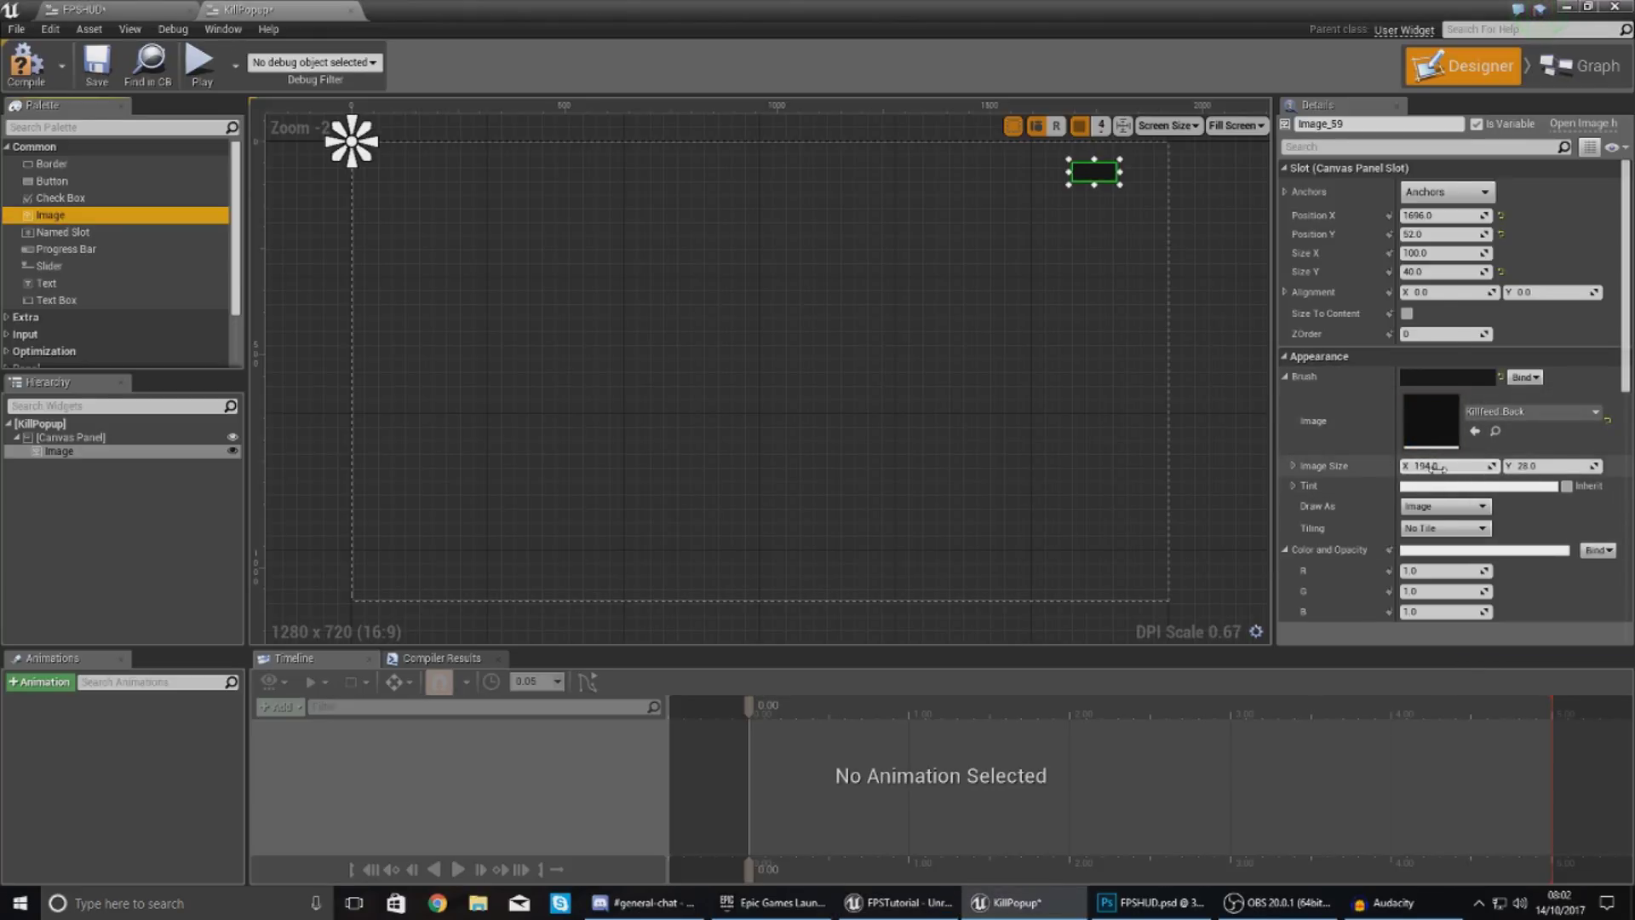
- Set the background image's size to 194 by 28 to match its texture
left_click(1430, 252)
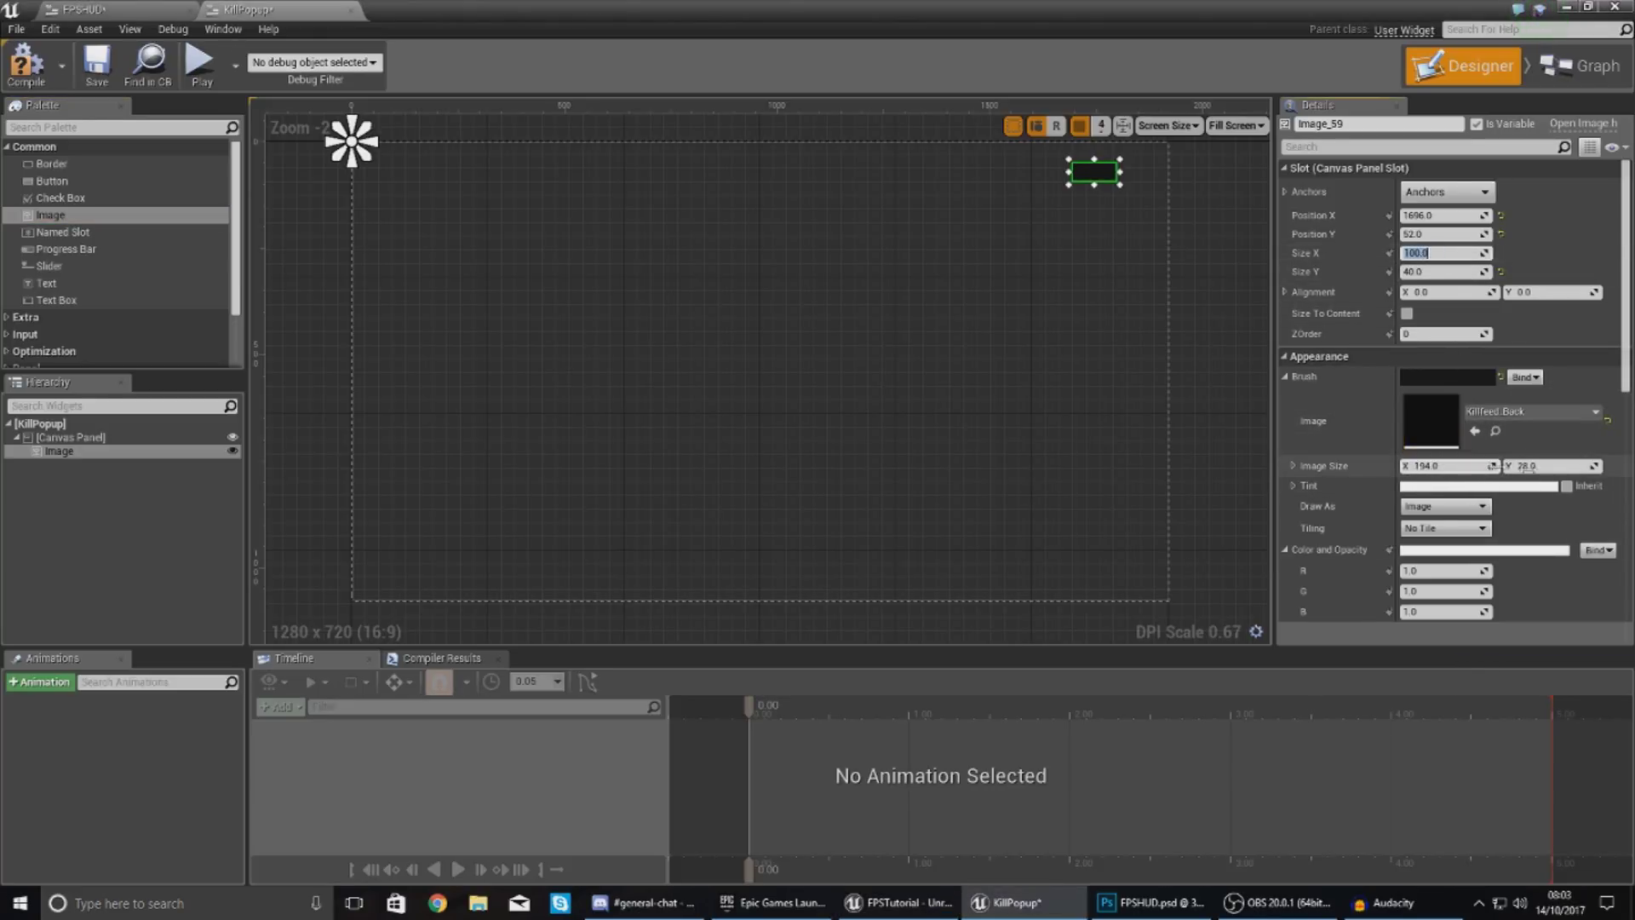
type("194")
key("Tab")
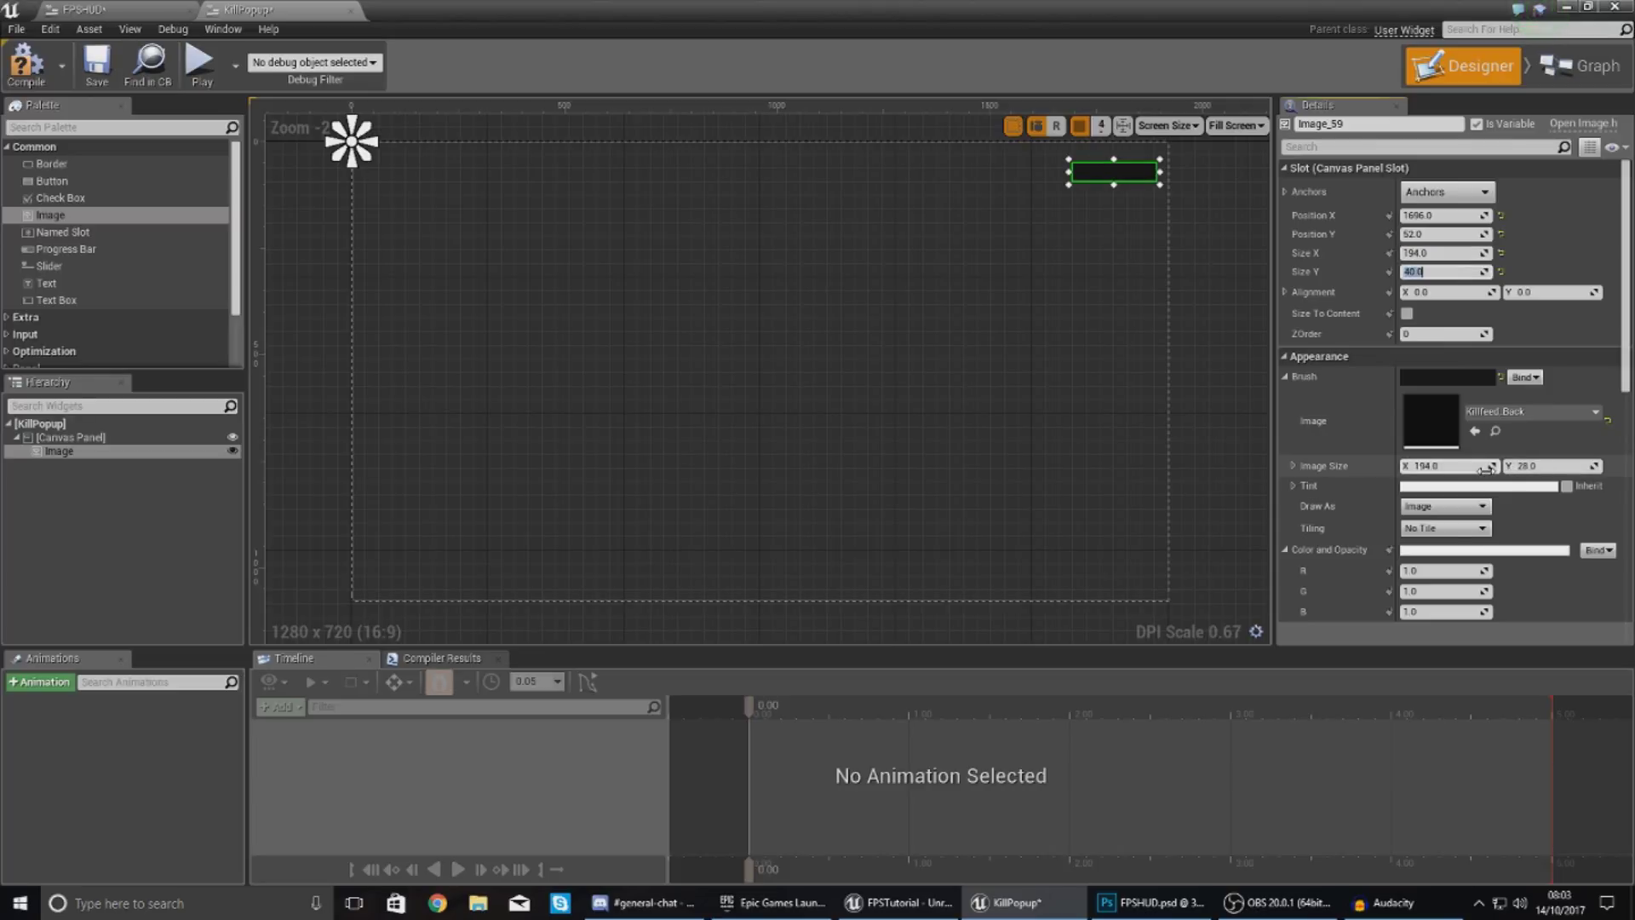
type("28")
key("Return")
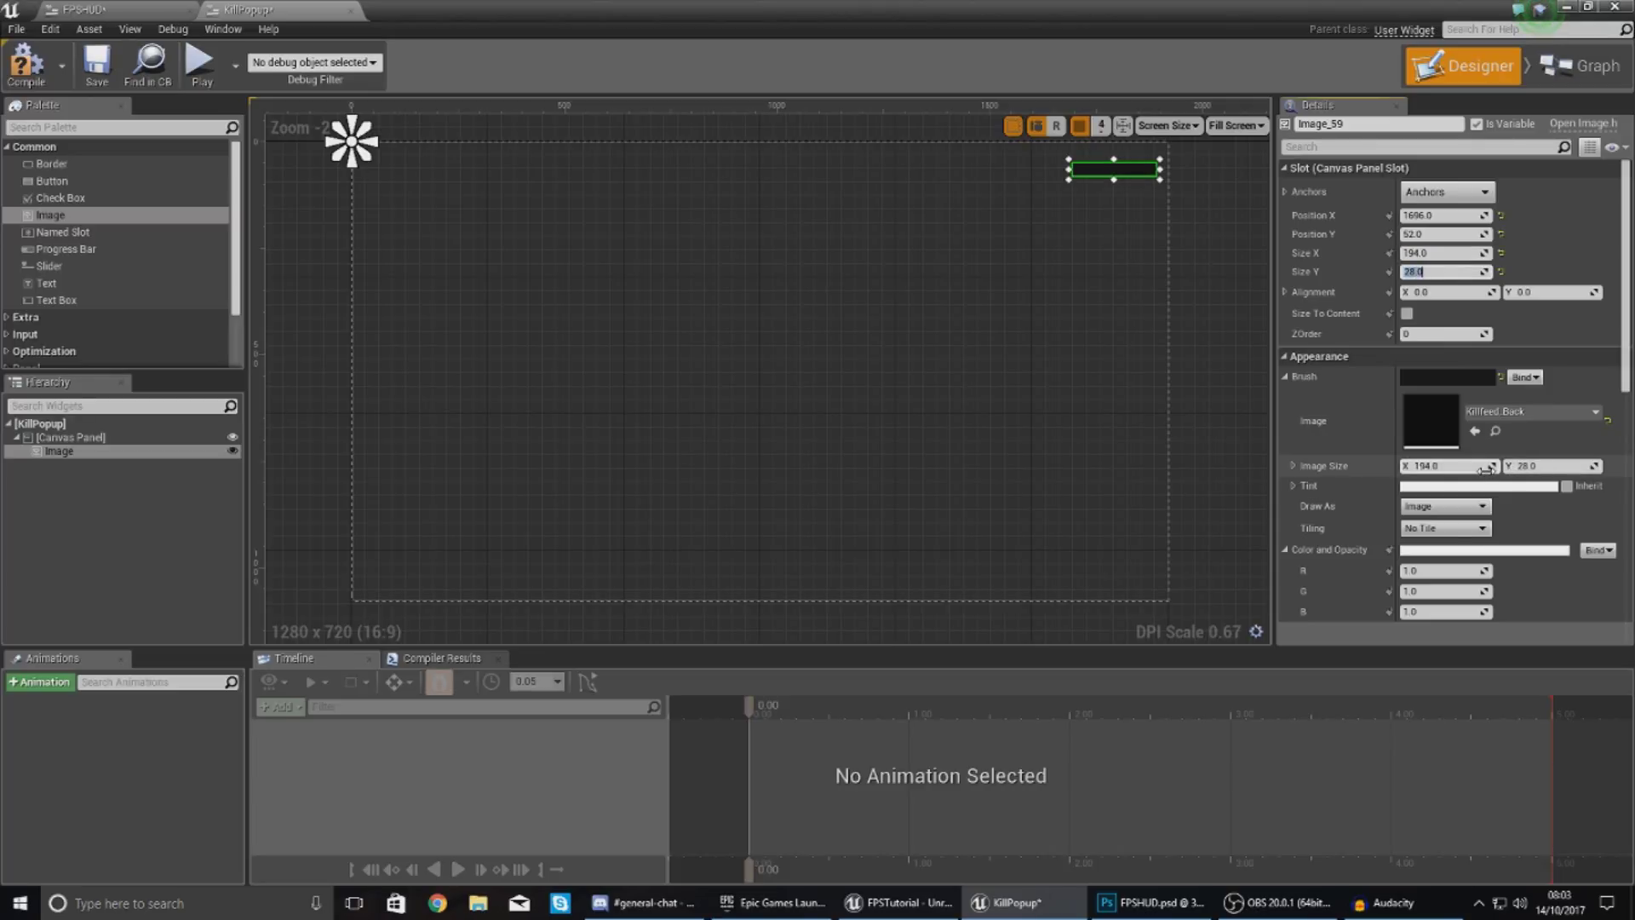
- Add two text blocks to the canvas below the dark background image
left_click(1045, 323)
scroll(1134, 161, "up", 6)
scroll(1024, 281, "up", 5)
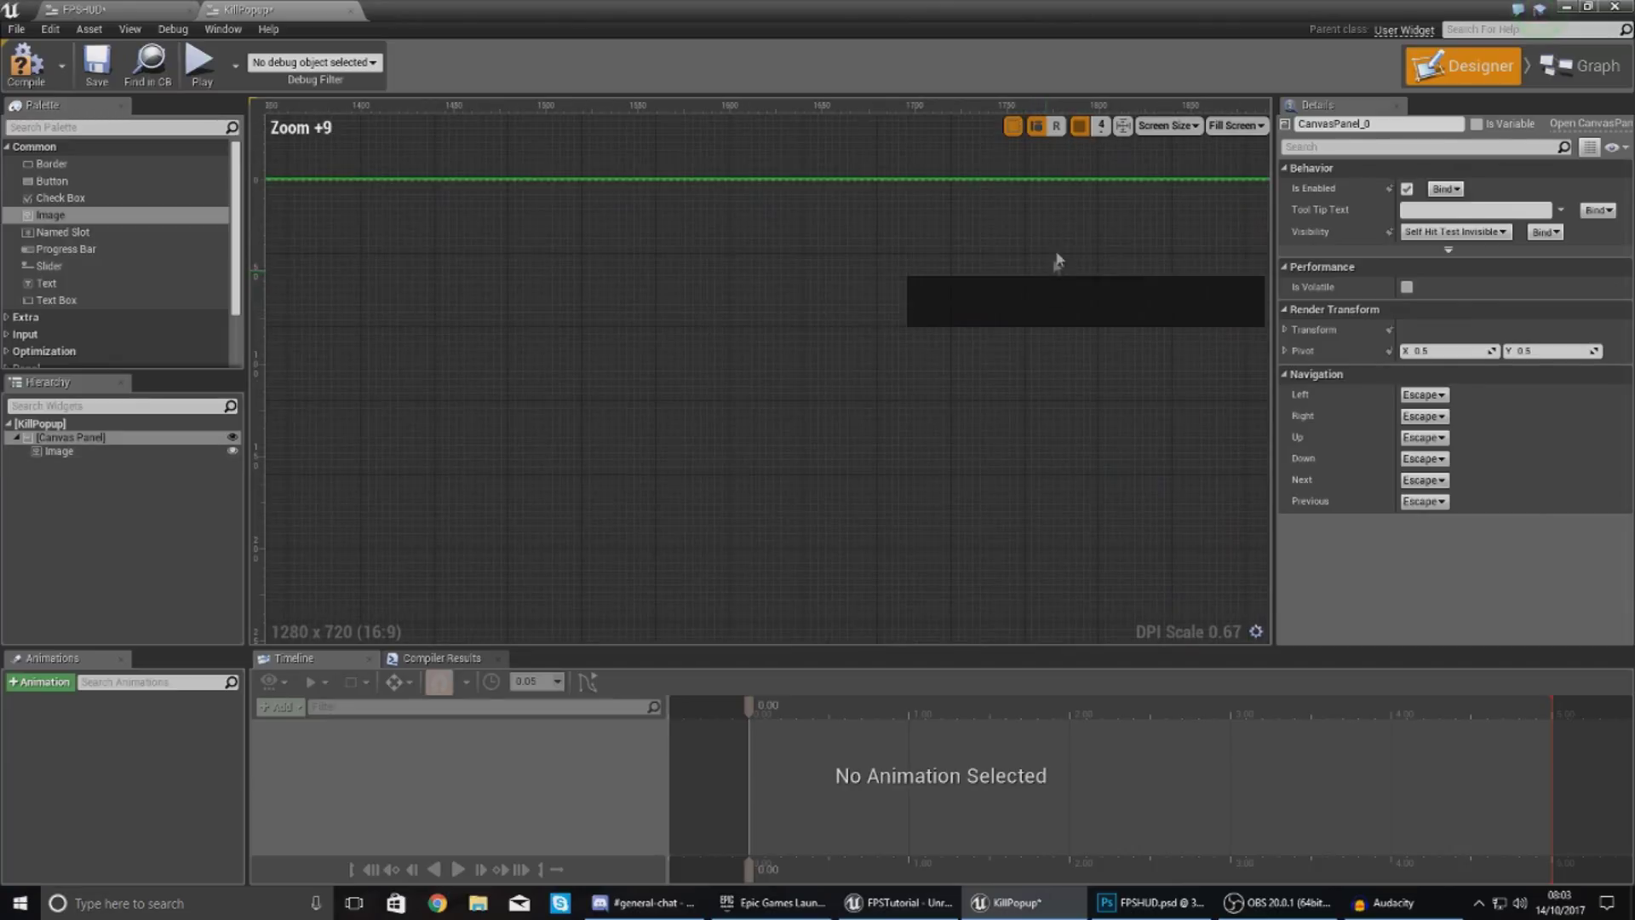
right_click_drag(1059, 263, 942, 292)
left_click_drag(74, 288, 923, 470)
left_click_drag(51, 283, 928, 519)
- Check the kill message layout in the Photoshop mock-up, and line the two text blocks up side by side below the background image in Unreal
left_click(1151, 901)
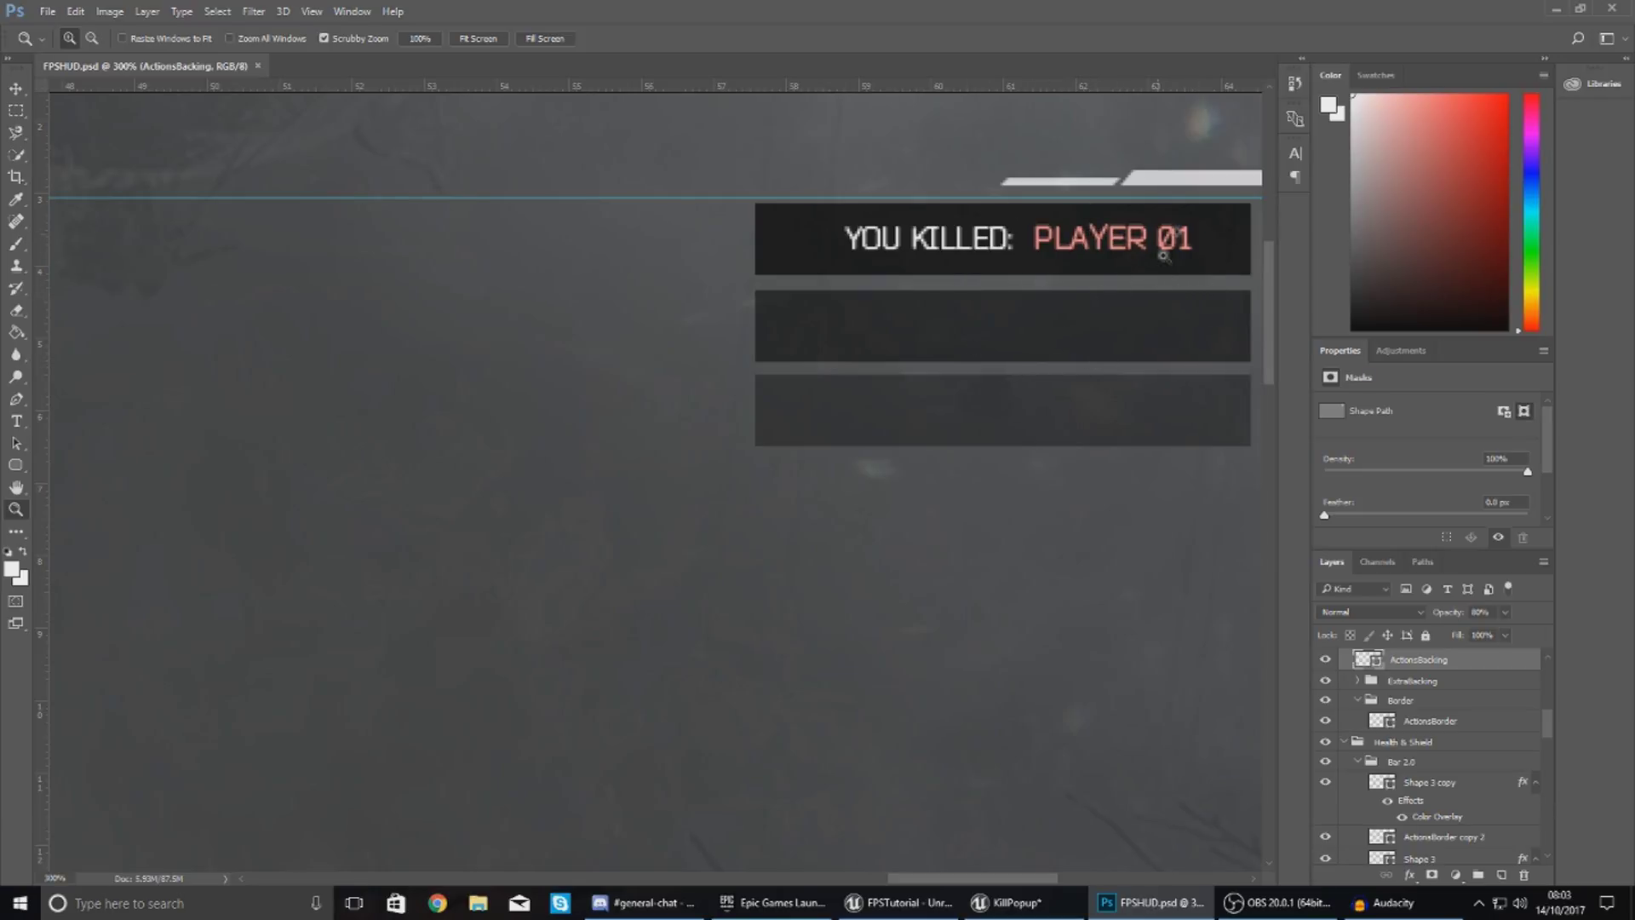
left_click(1194, 221)
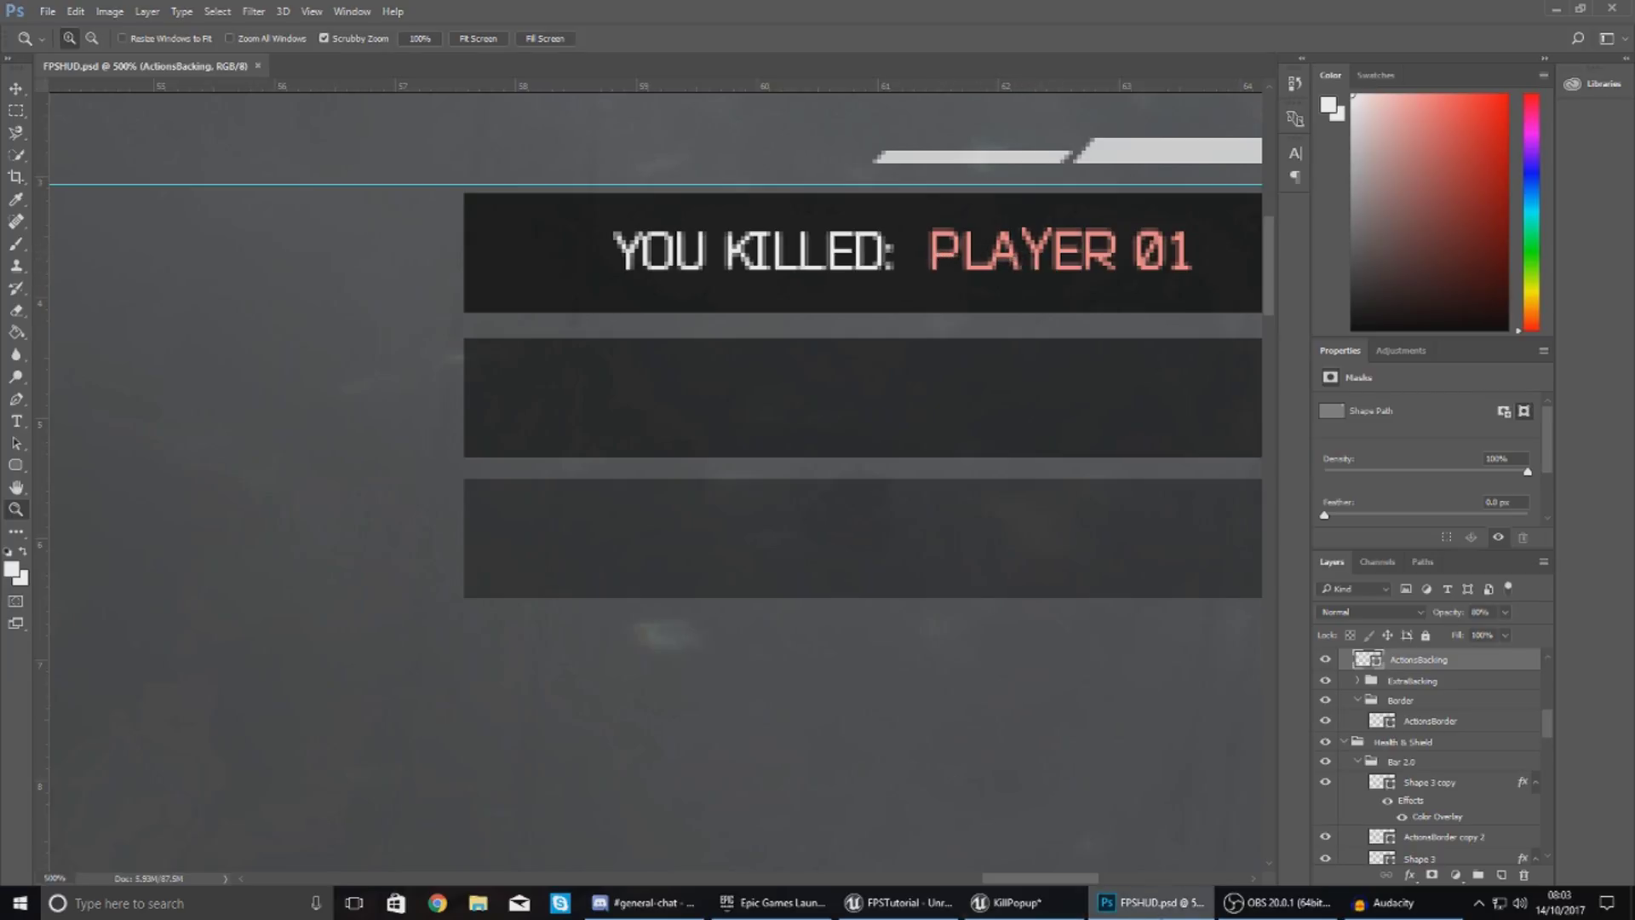
left_click(1009, 903)
left_click_drag(895, 481, 753, 441)
left_click(1036, 554)
left_click_drag(1037, 555, 1041, 421)
- Set the first text block's content to "YOU KILLED:", following the wording in the Photoshop mock-up
left_click(792, 421)
left_click(1447, 375)
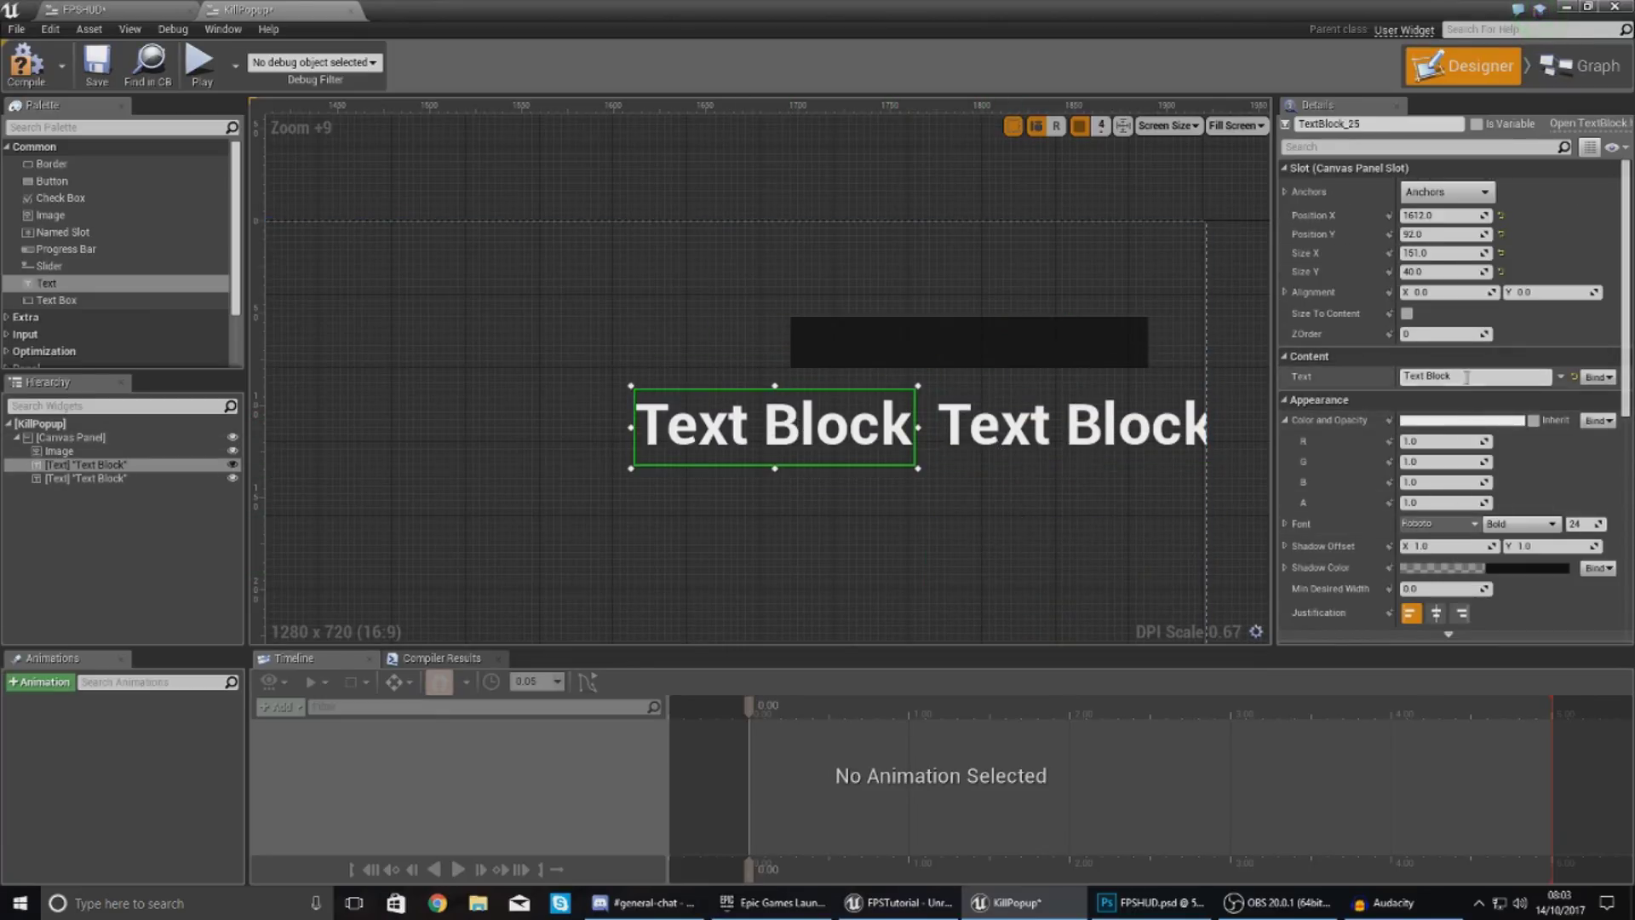
type("Kil")
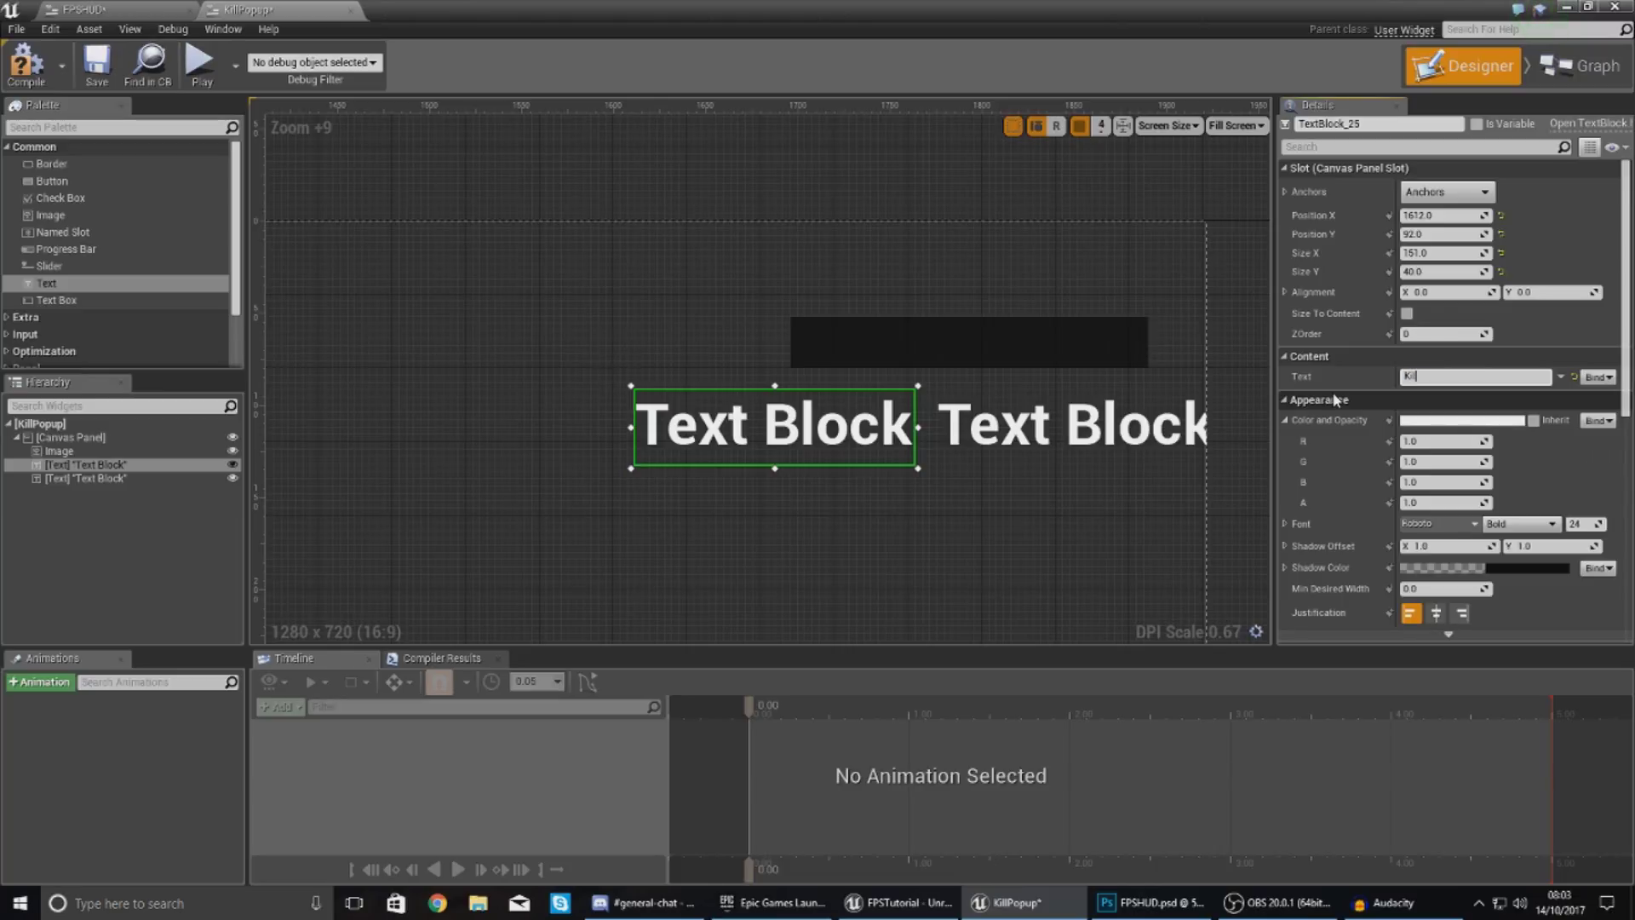
type("led:")
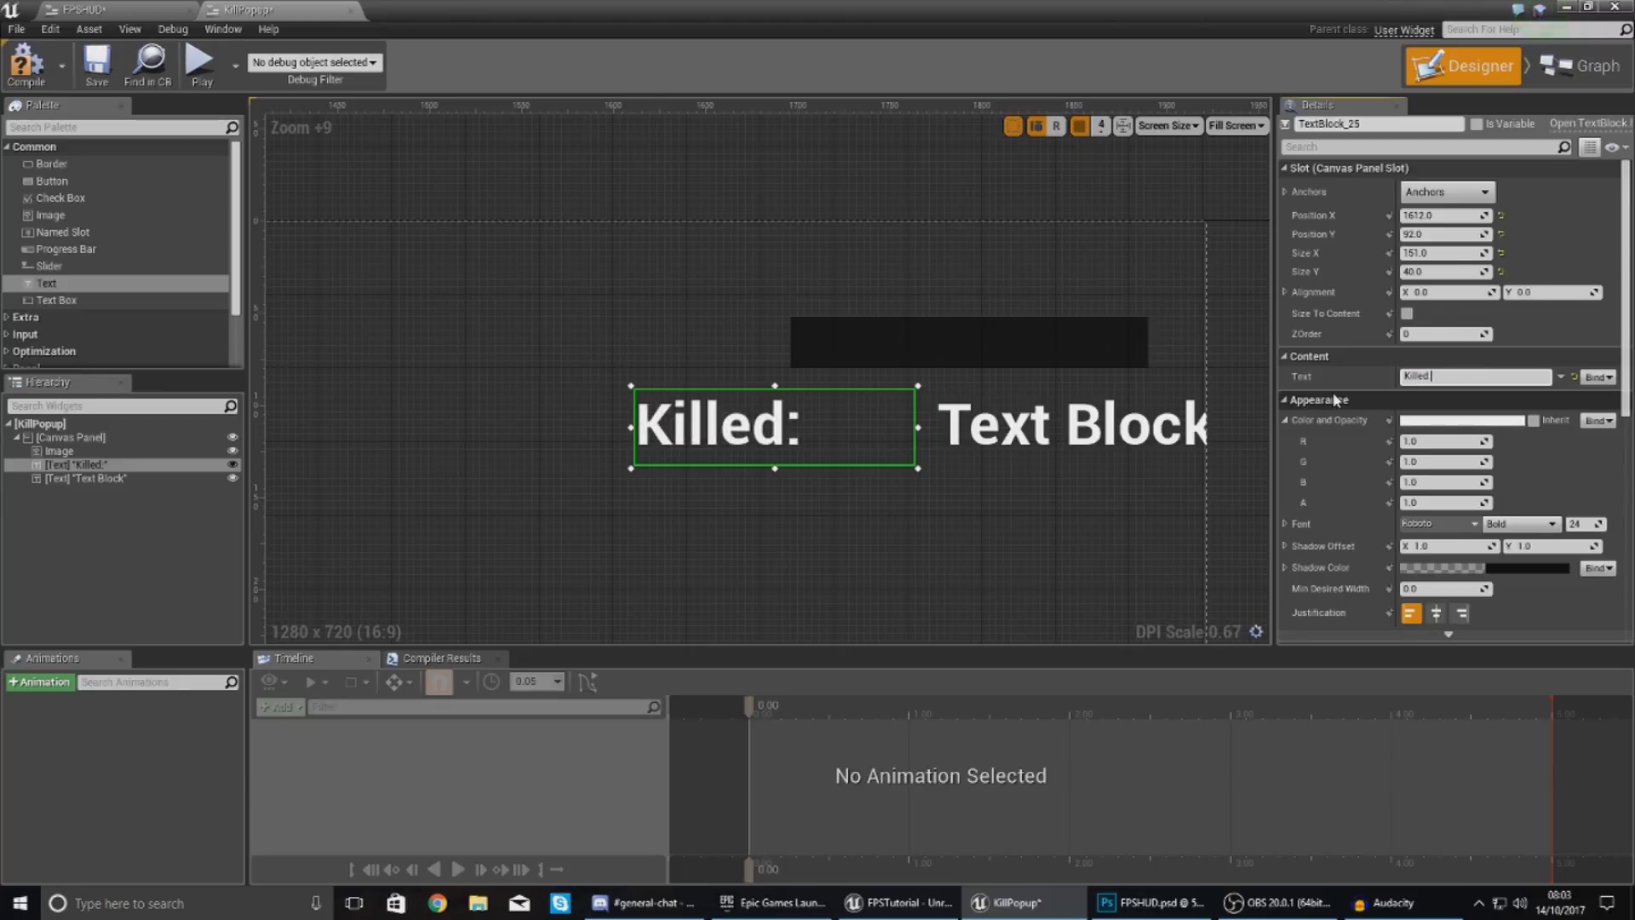
left_click(1151, 901)
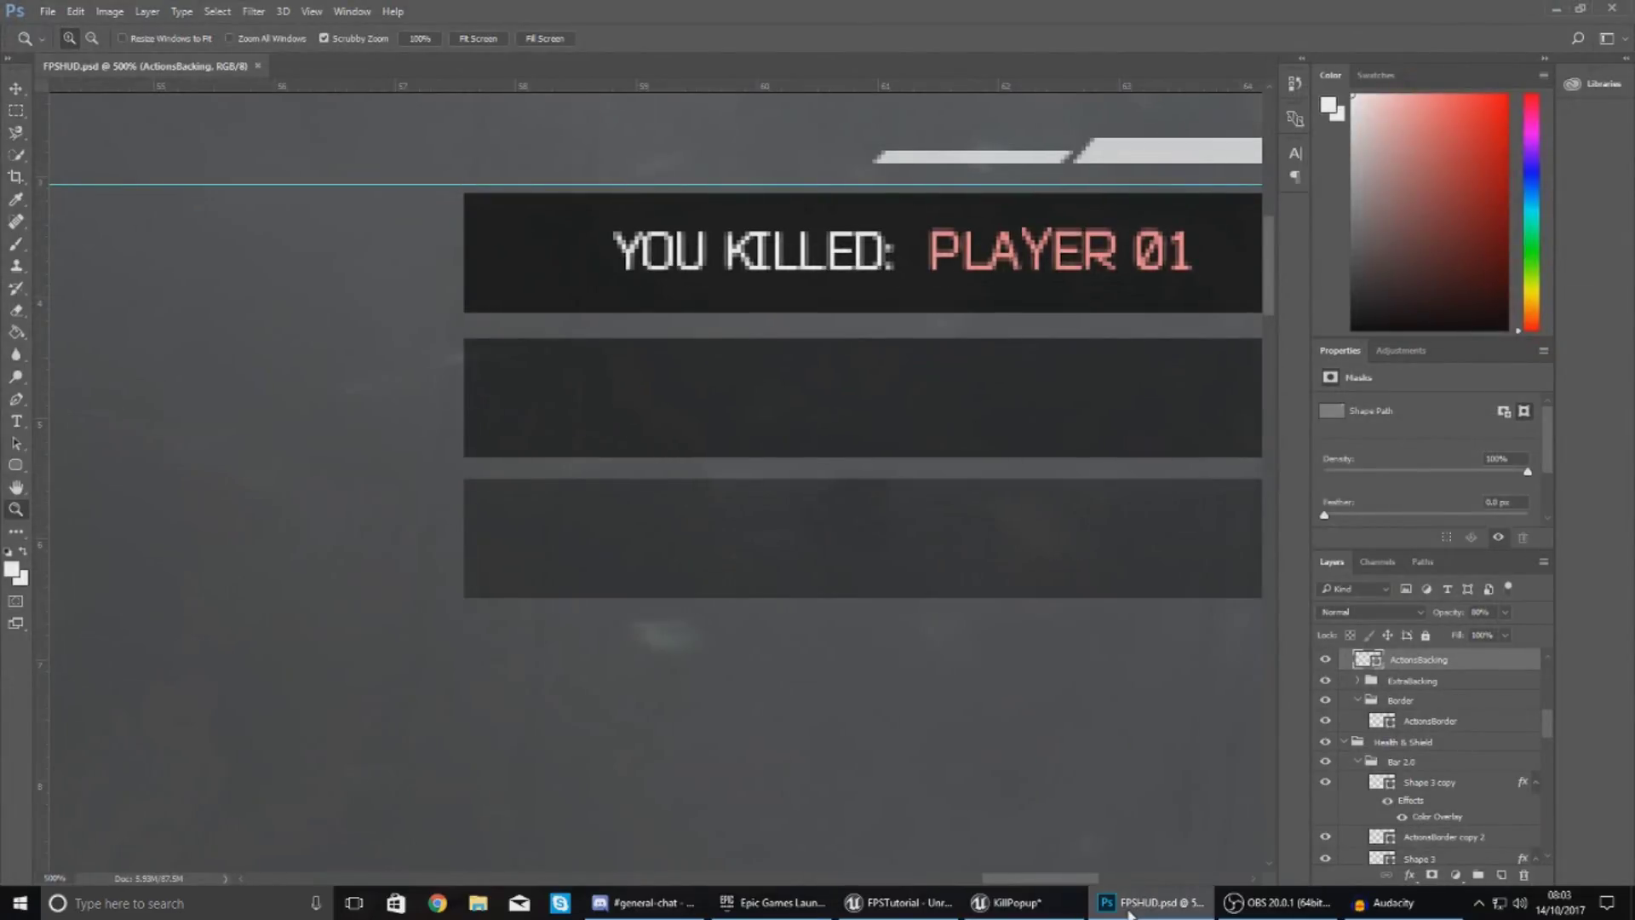
left_click(1007, 902)
left_click(1462, 378)
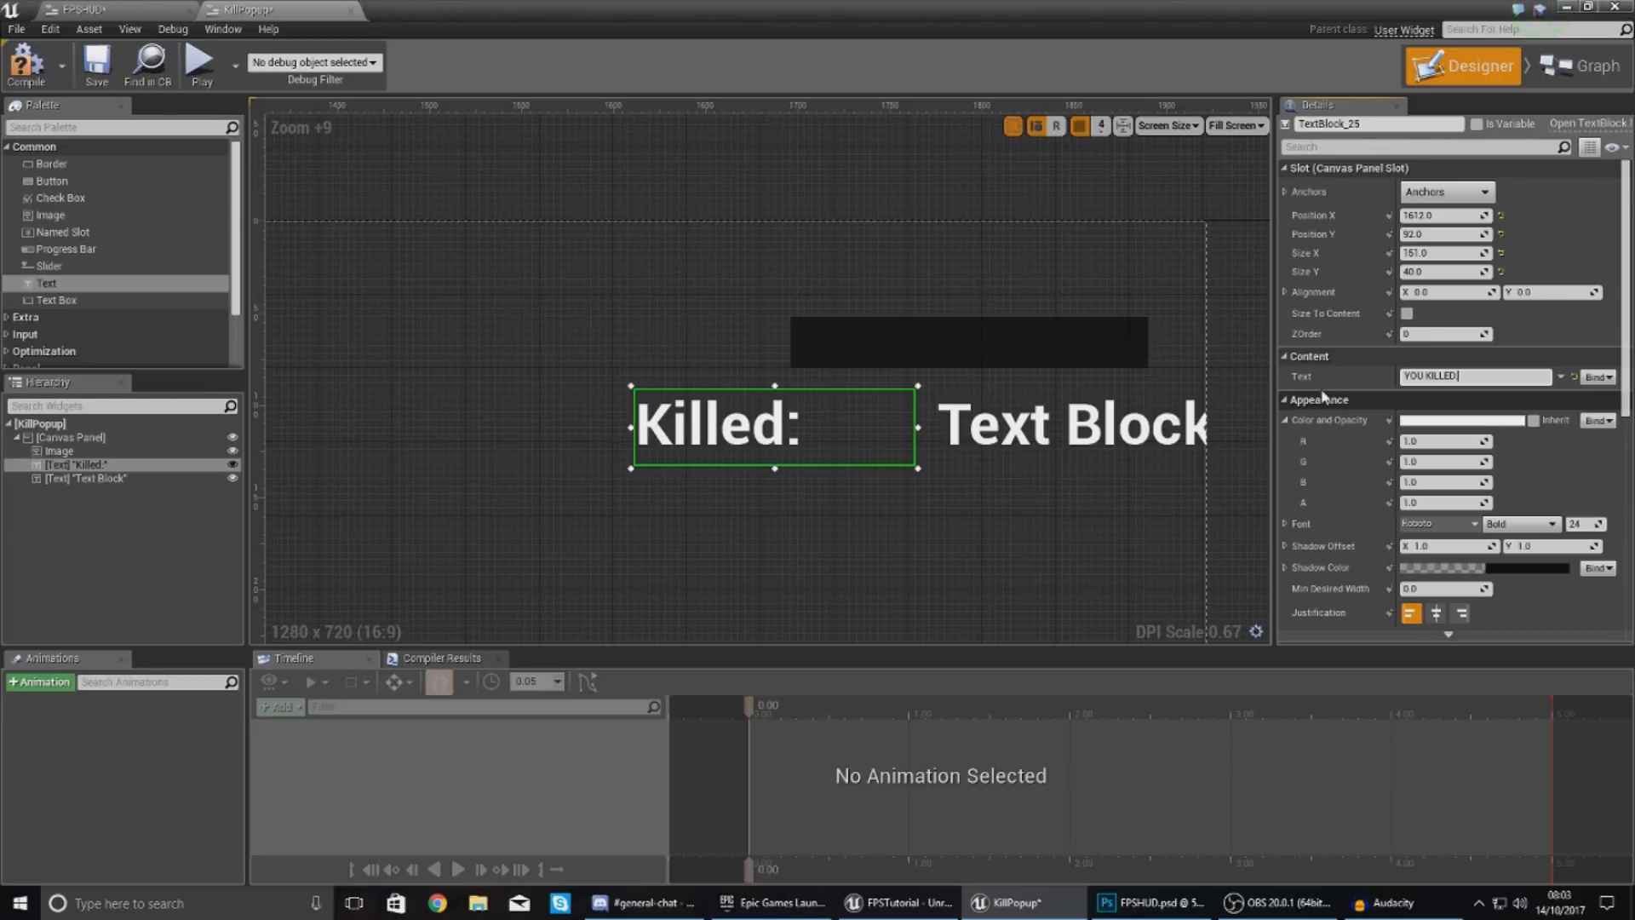
type("YOU KILLED:")
key("Return")
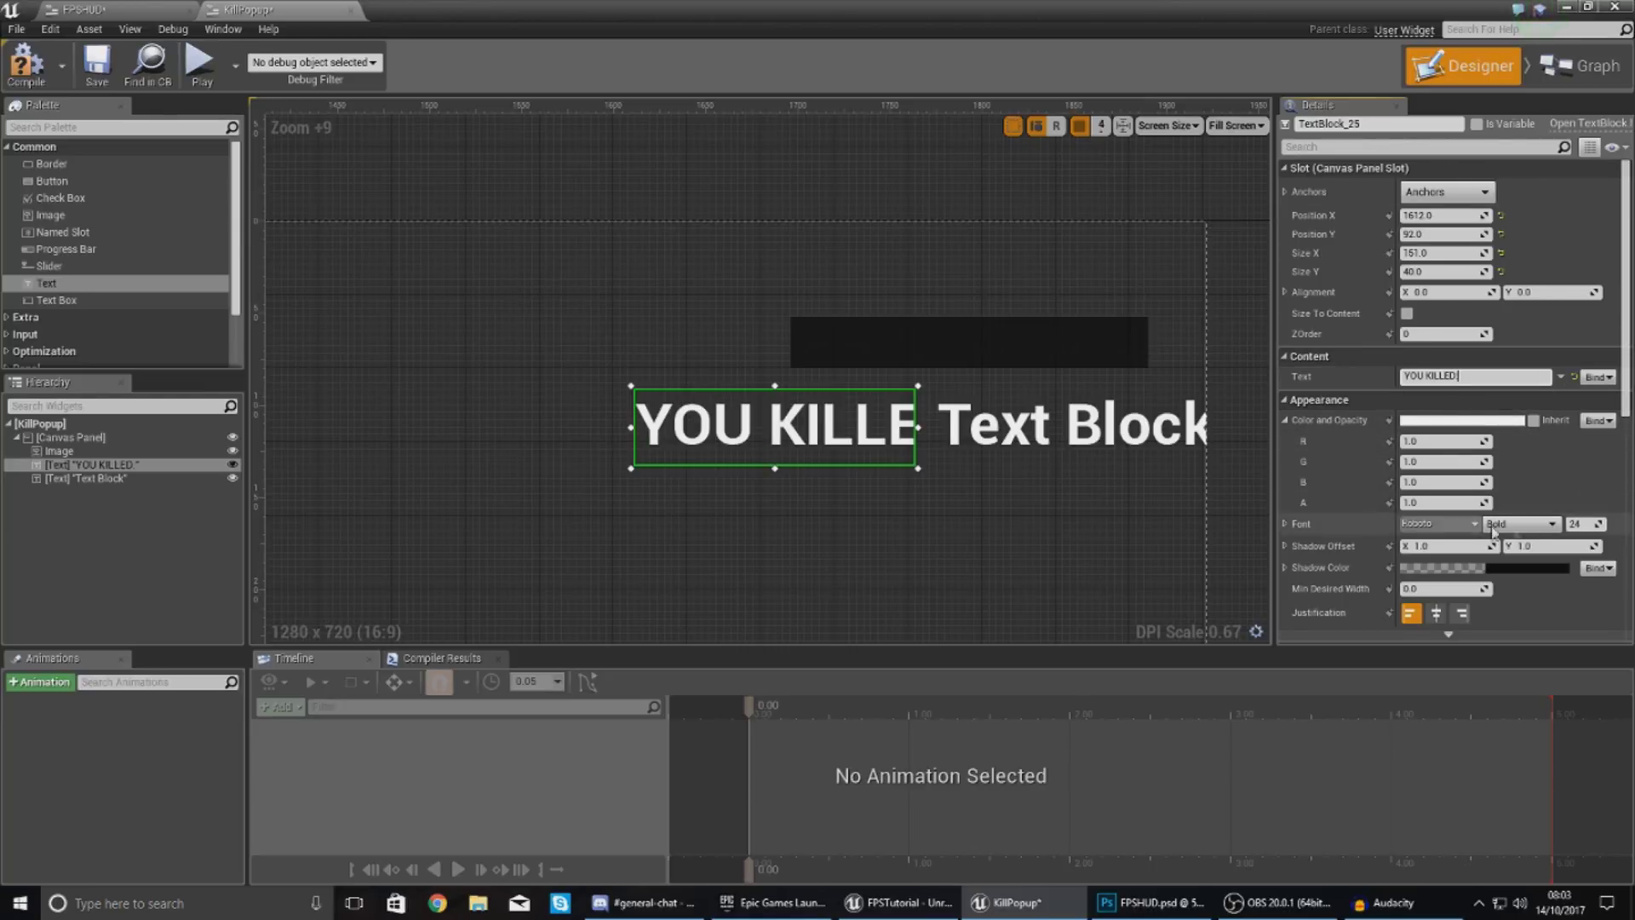
- Set the "YOU KILLED:" text to the Light typeface at size 11 and move it onto the dark background image
left_click(1576, 524)
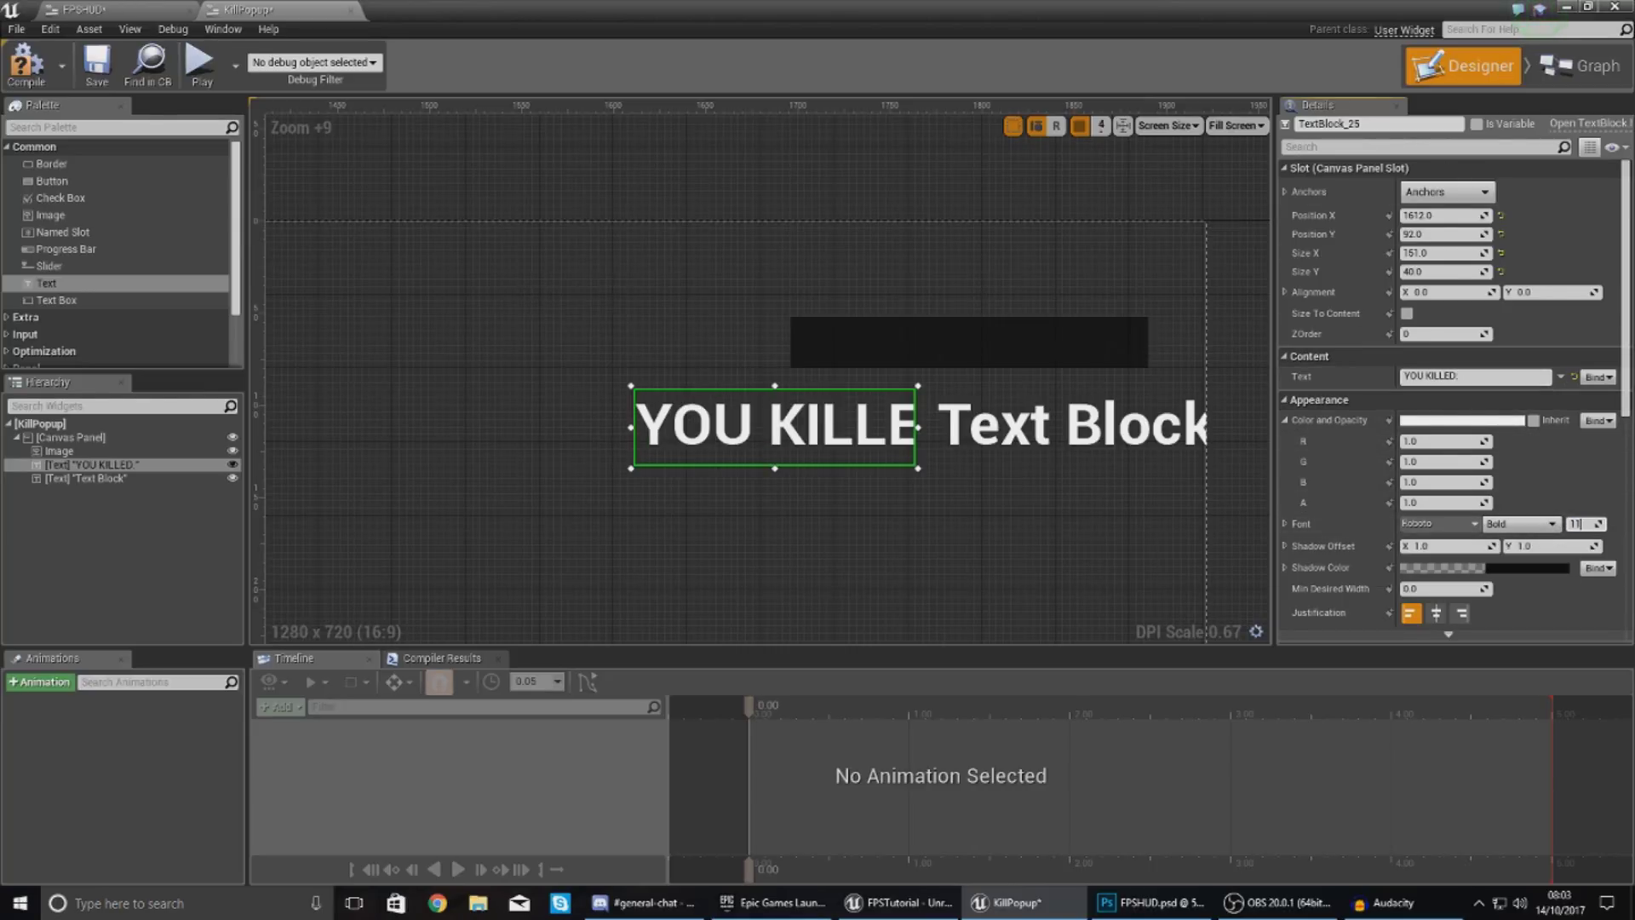
type("11")
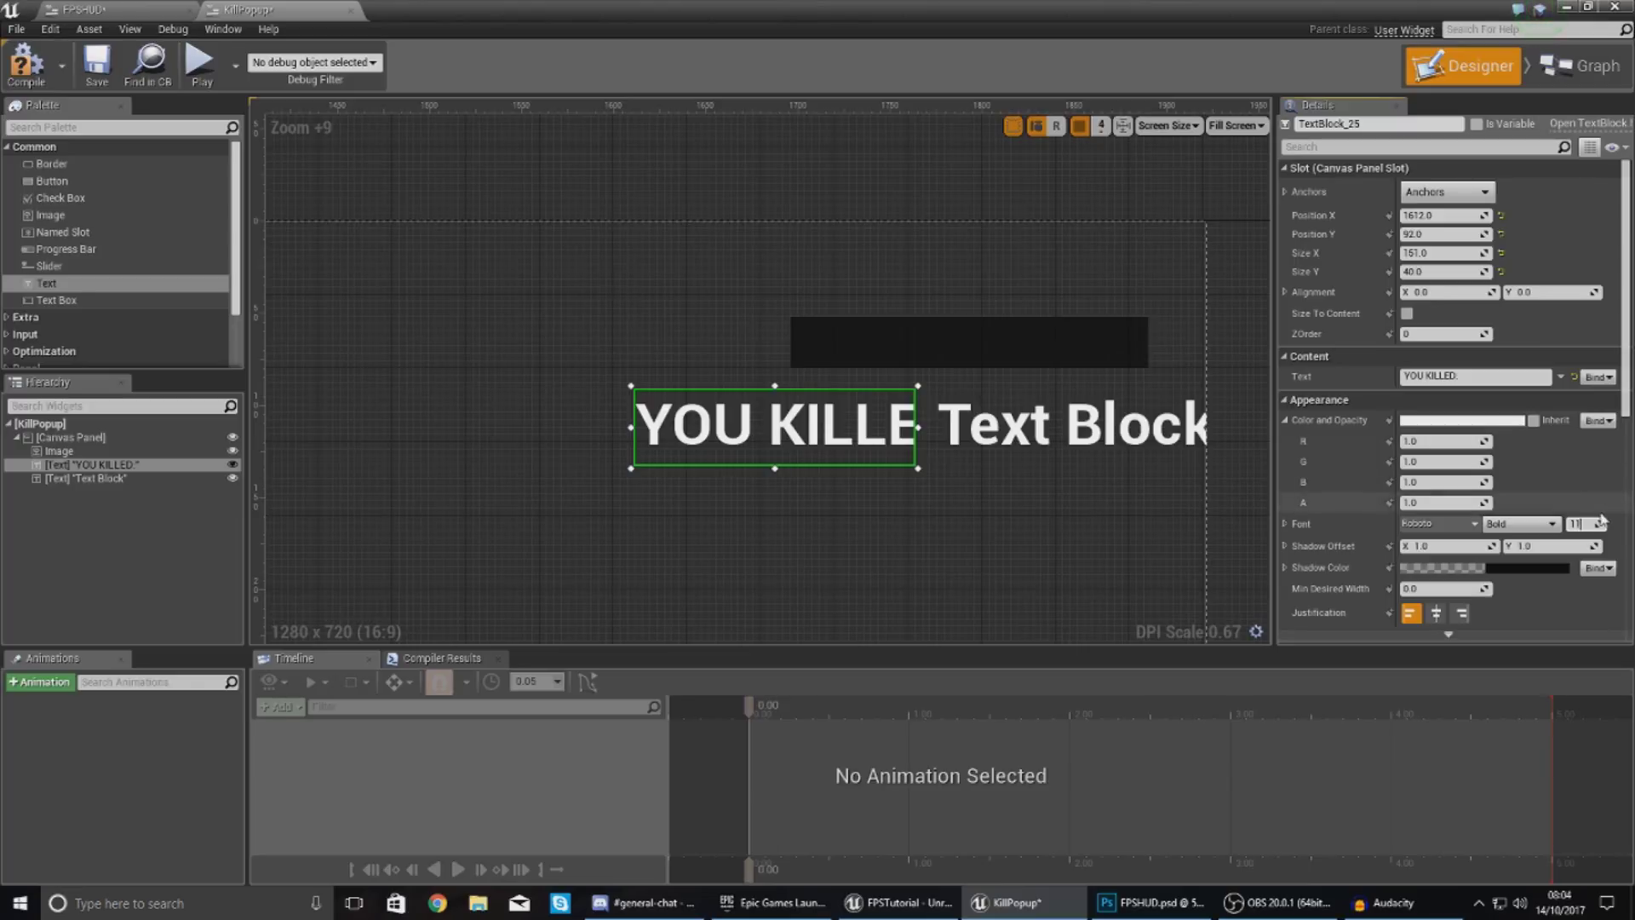
key("Return")
left_click(1509, 530)
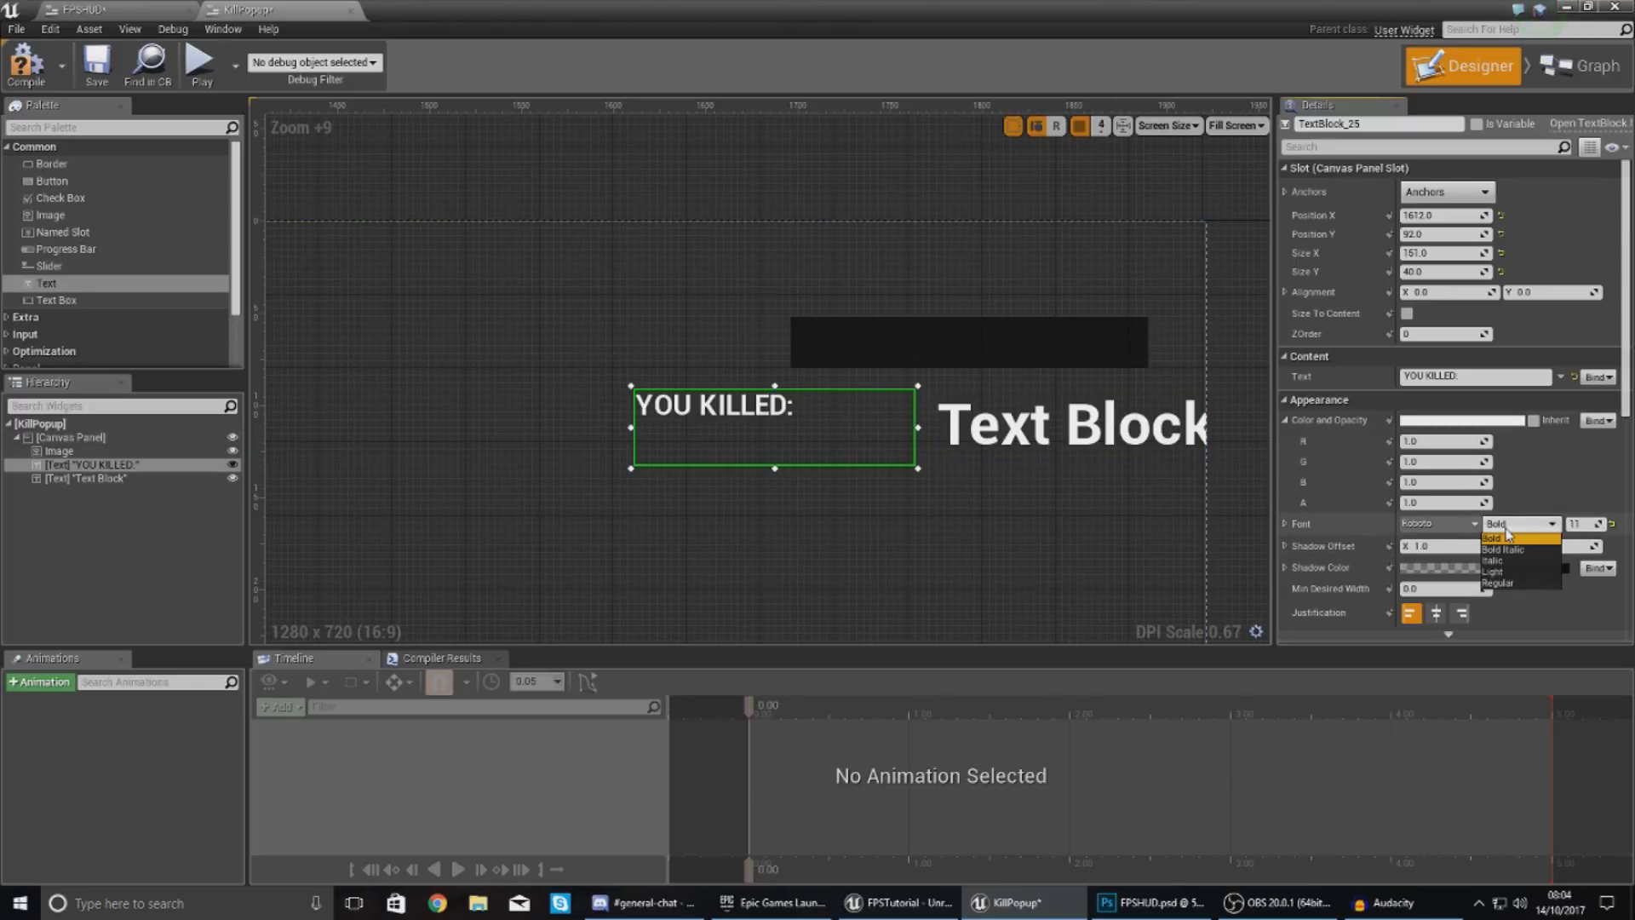
left_click(1486, 562)
left_click_drag(741, 421, 926, 368)
- Move the second text block to about (1716, 92) and set its font to Light at size 11
left_click_drag(1121, 452, 1013, 451)
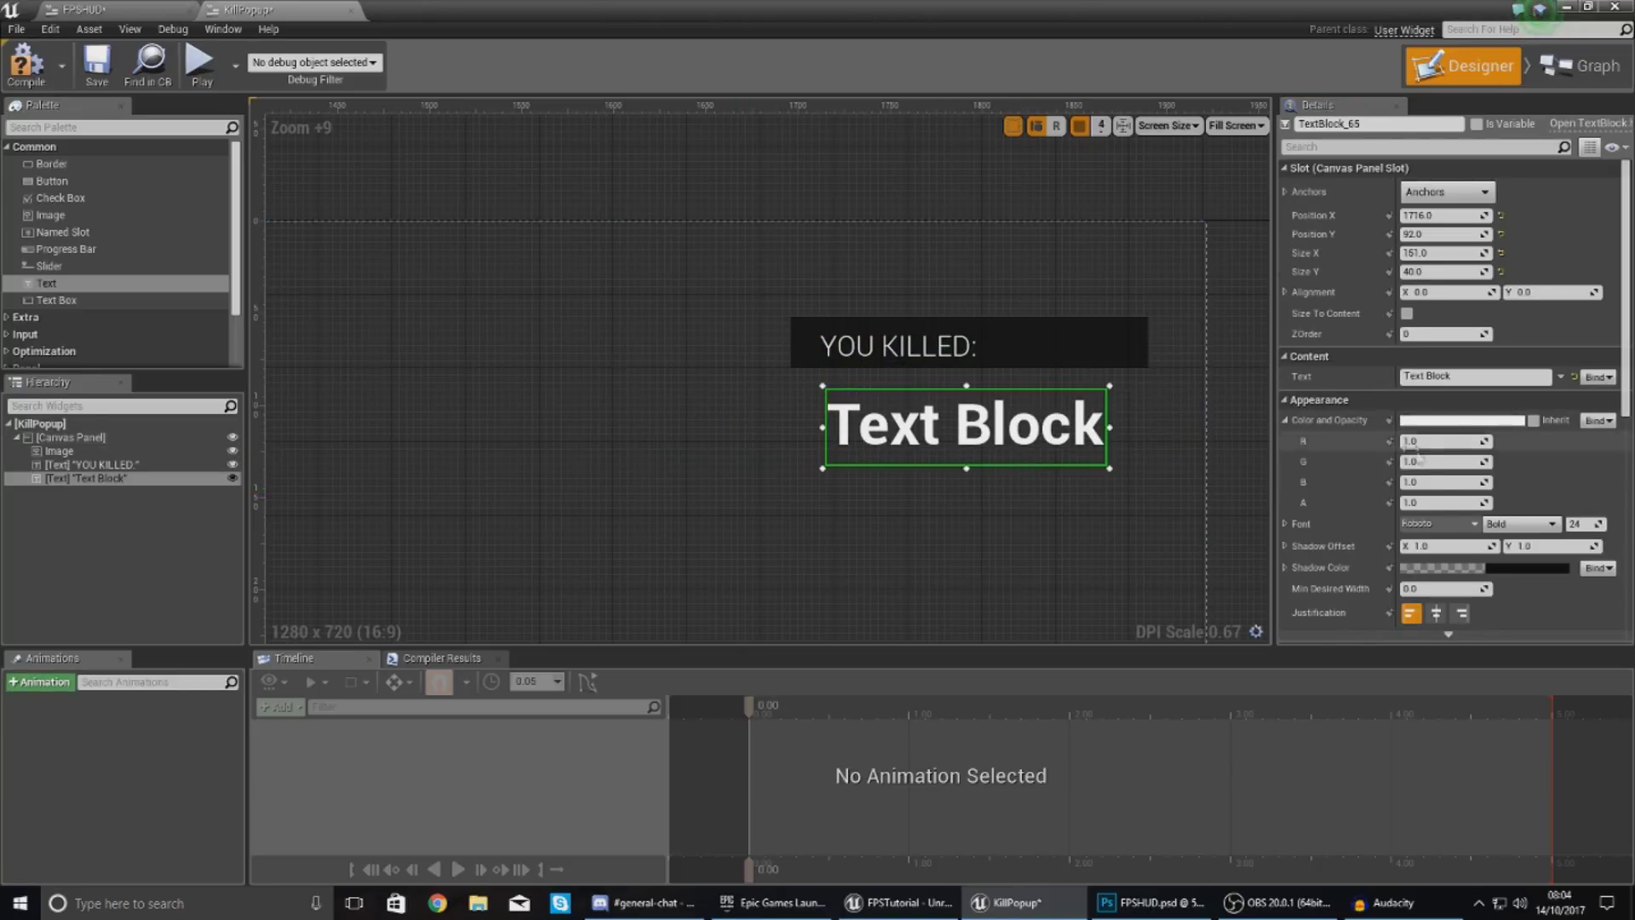
left_click(1520, 524)
left_click(1532, 562)
left_click(1575, 524)
type("11")
key("Return")
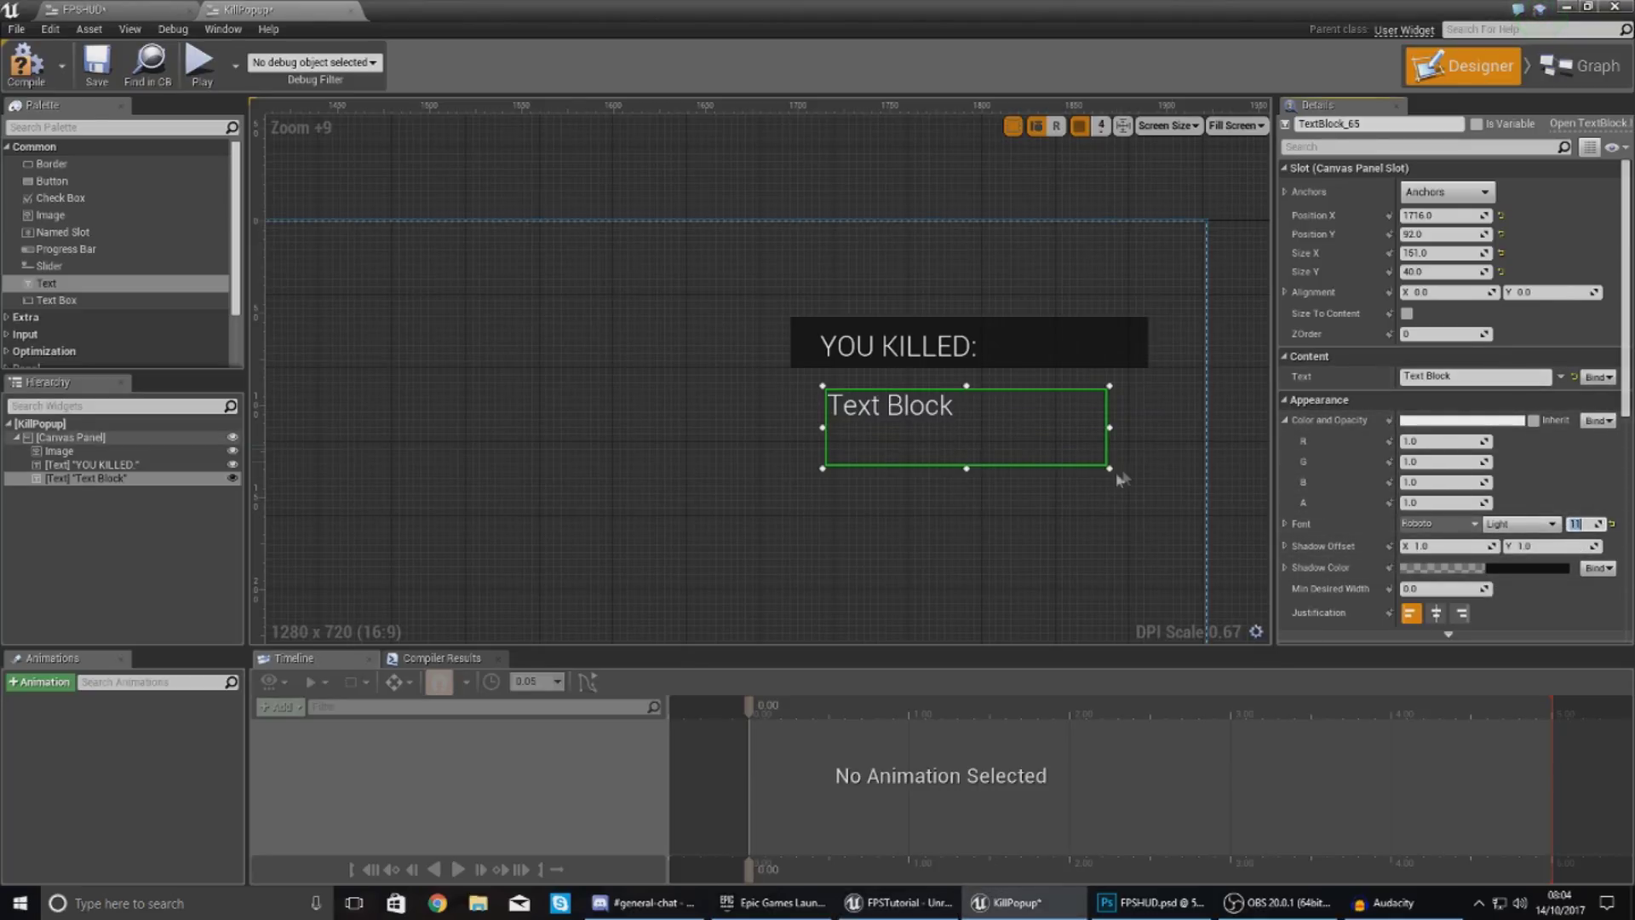
- Shrink the second text block to about 78 by 22 and set its content to "ENEMY_BOT"
left_click_drag(1109, 467, 976, 434)
right_click(1318, 381)
left_click(1320, 383)
type("eNE")
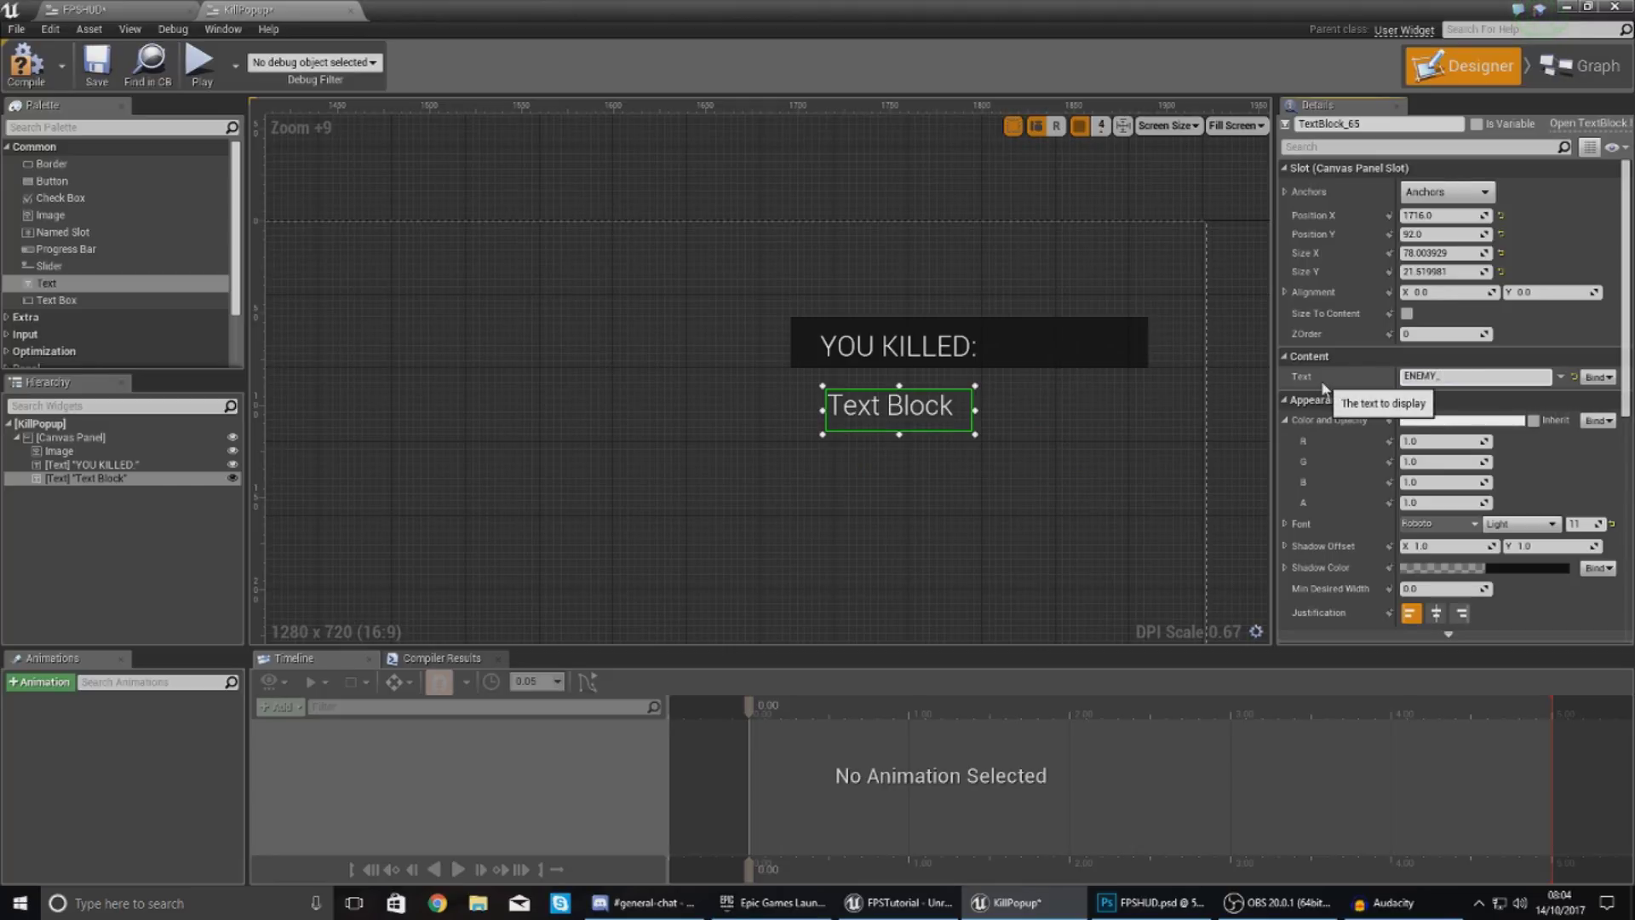
type("MY_BOT")
key("Return")
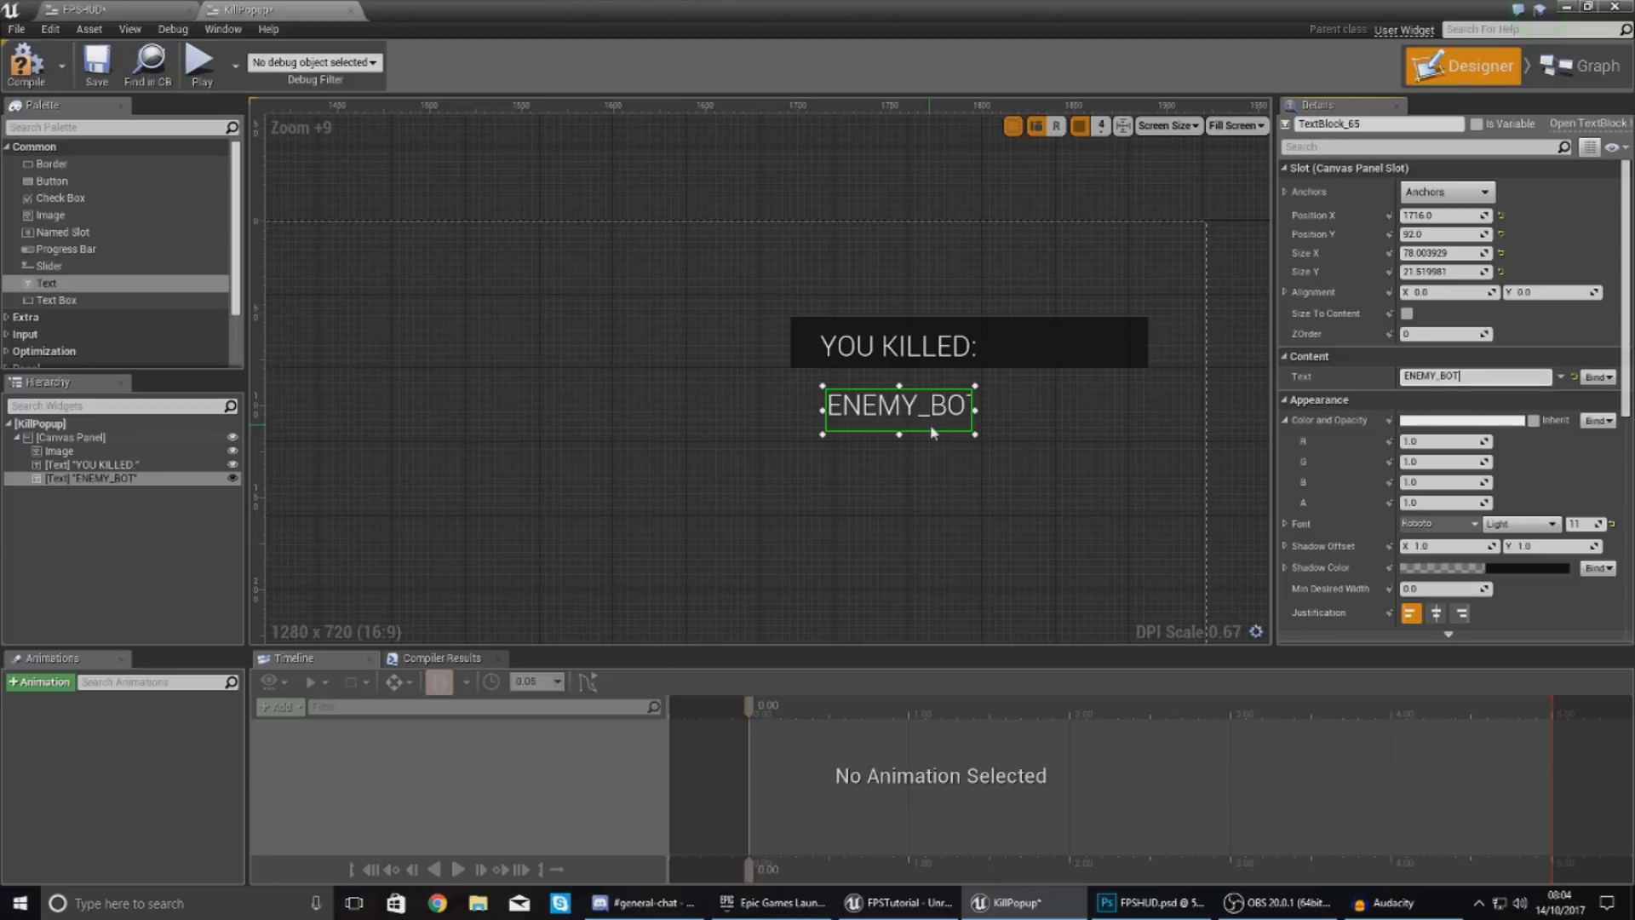
- Place the "ENEMY_BOT" text beside "YOU KILLED:" at (1800, 60) and resize it to about 86 by 16
left_click_drag(975, 410, 1122, 359)
left_click(1141, 451)
- Set the "ENEMY_BOT" text's colour and opacity to a light salmon red, about sRGB FFA489FF
left_click(1090, 354)
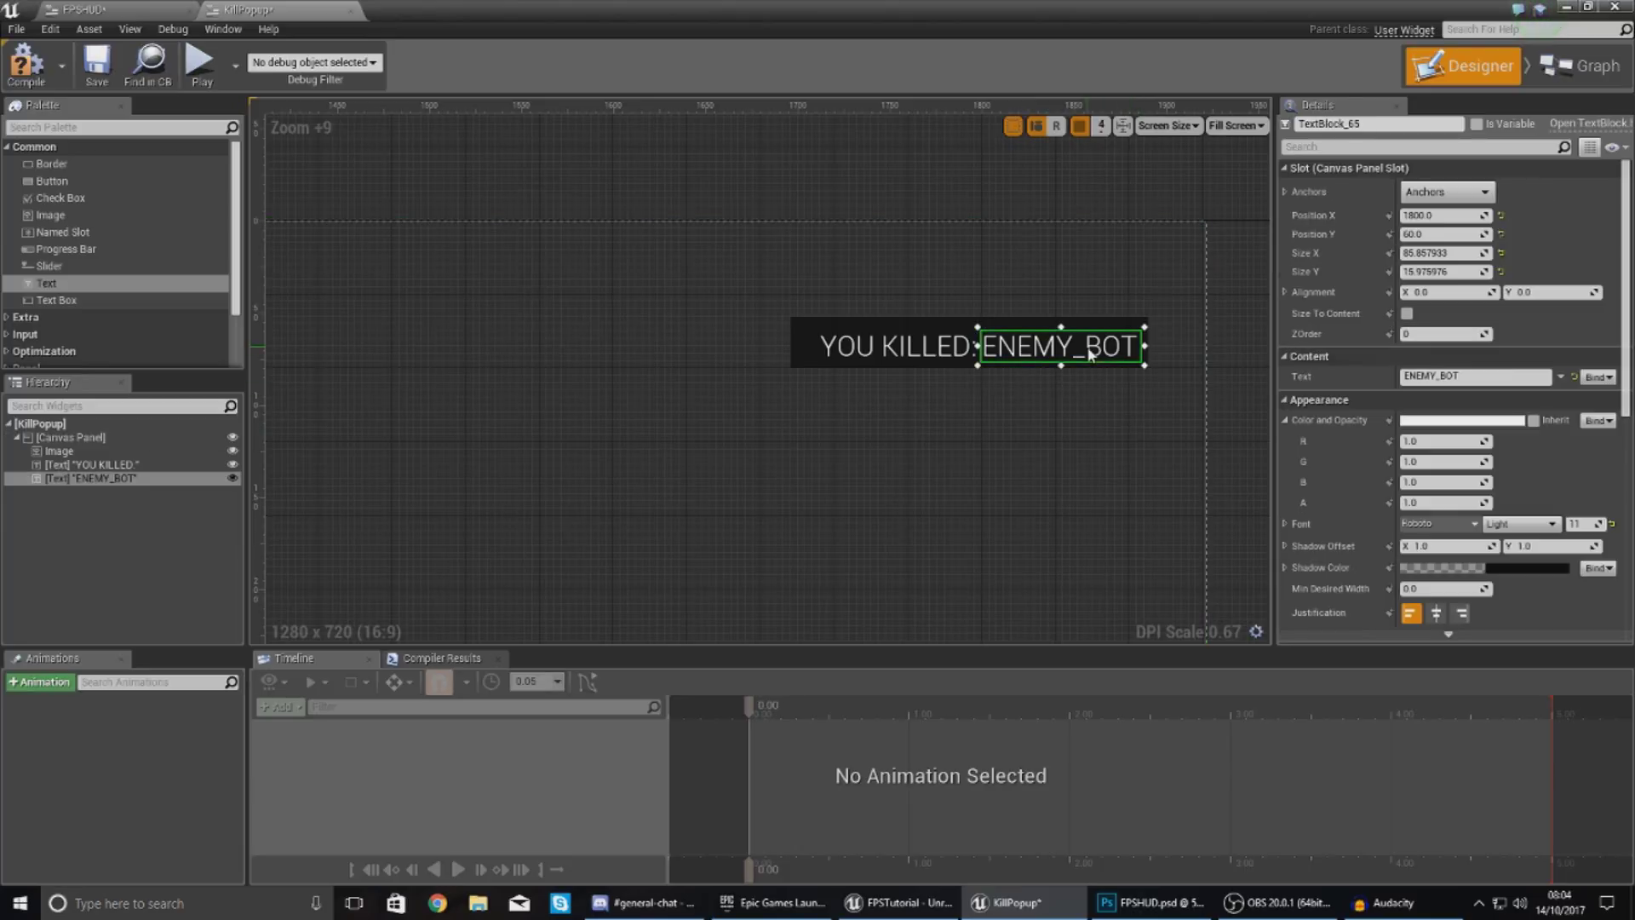
left_click(1509, 572)
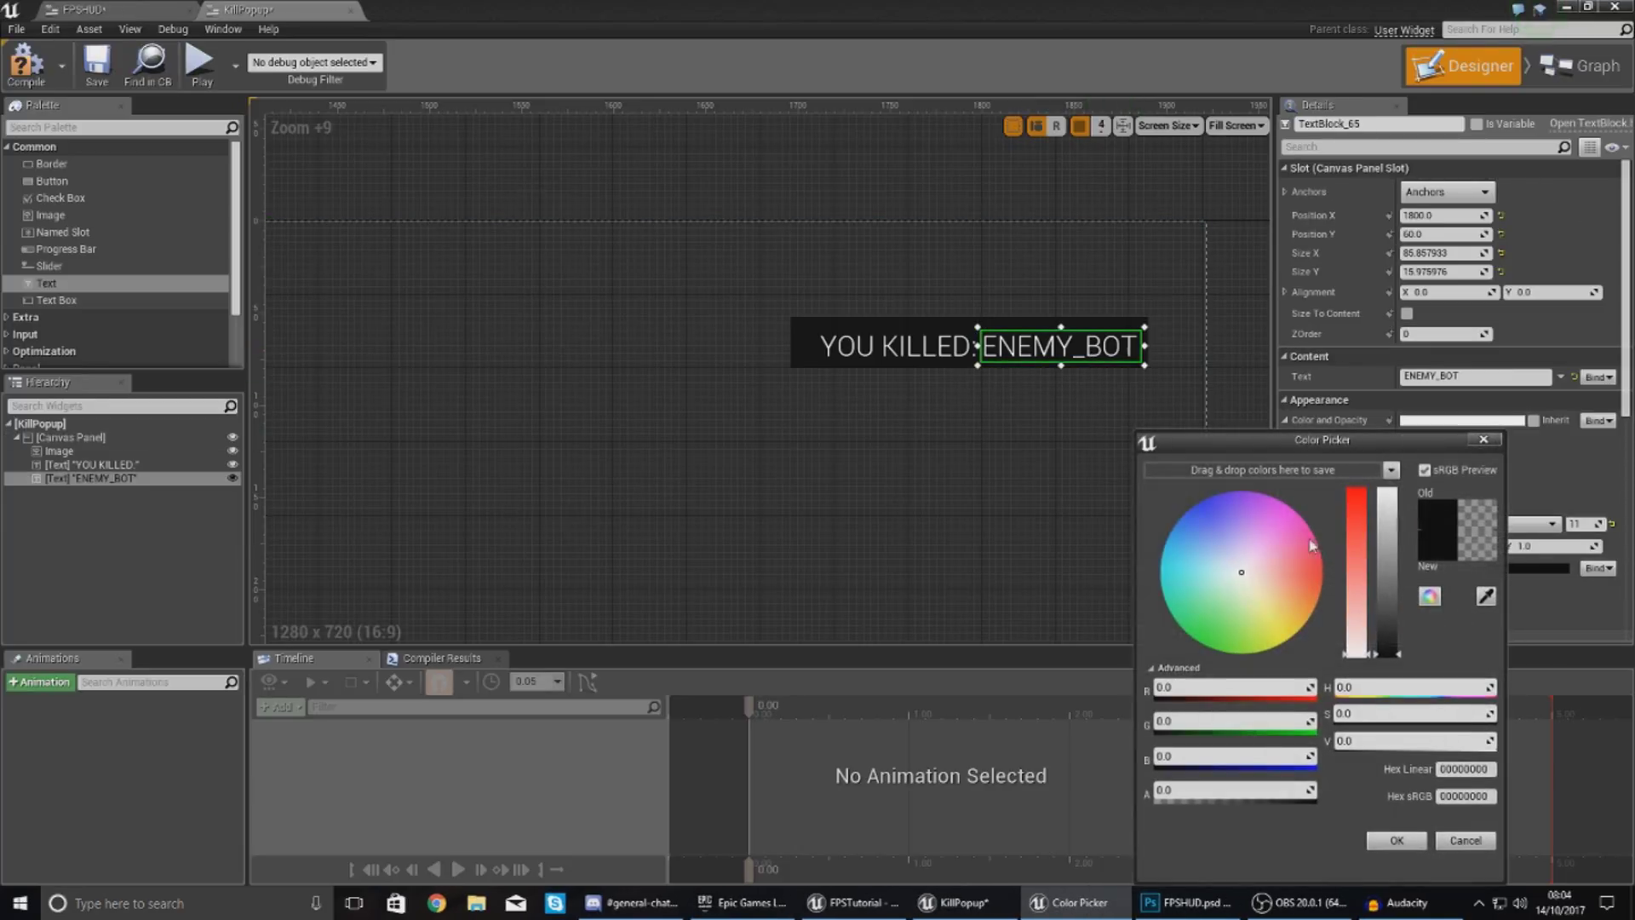
left_click(1466, 855)
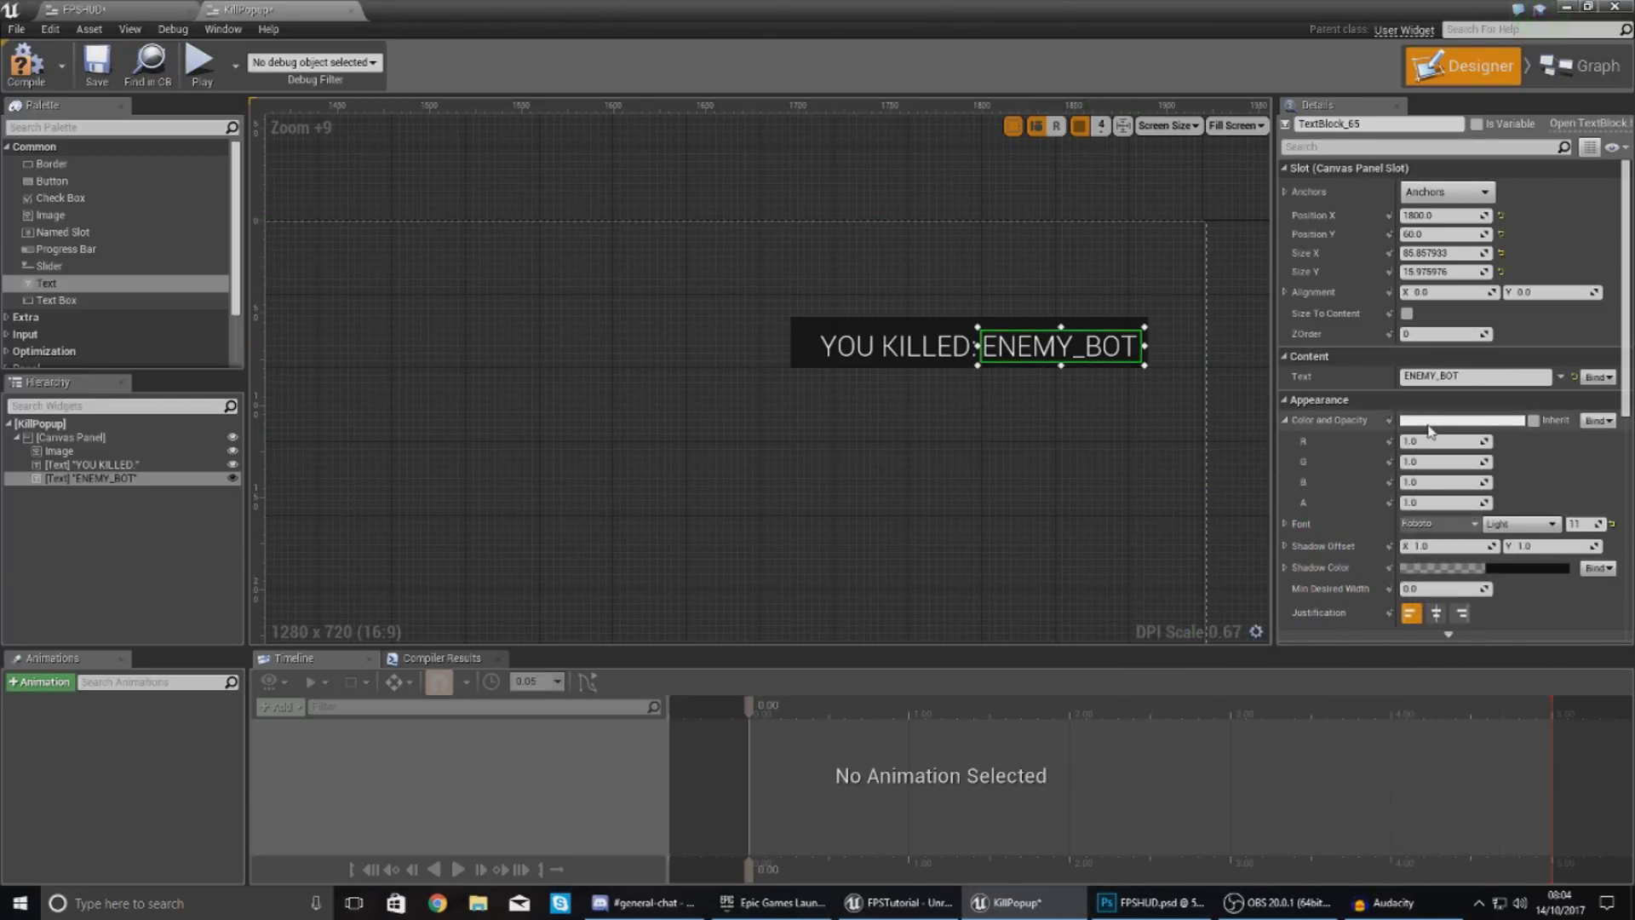
left_click(1456, 420)
left_click_drag(1209, 573, 1226, 582)
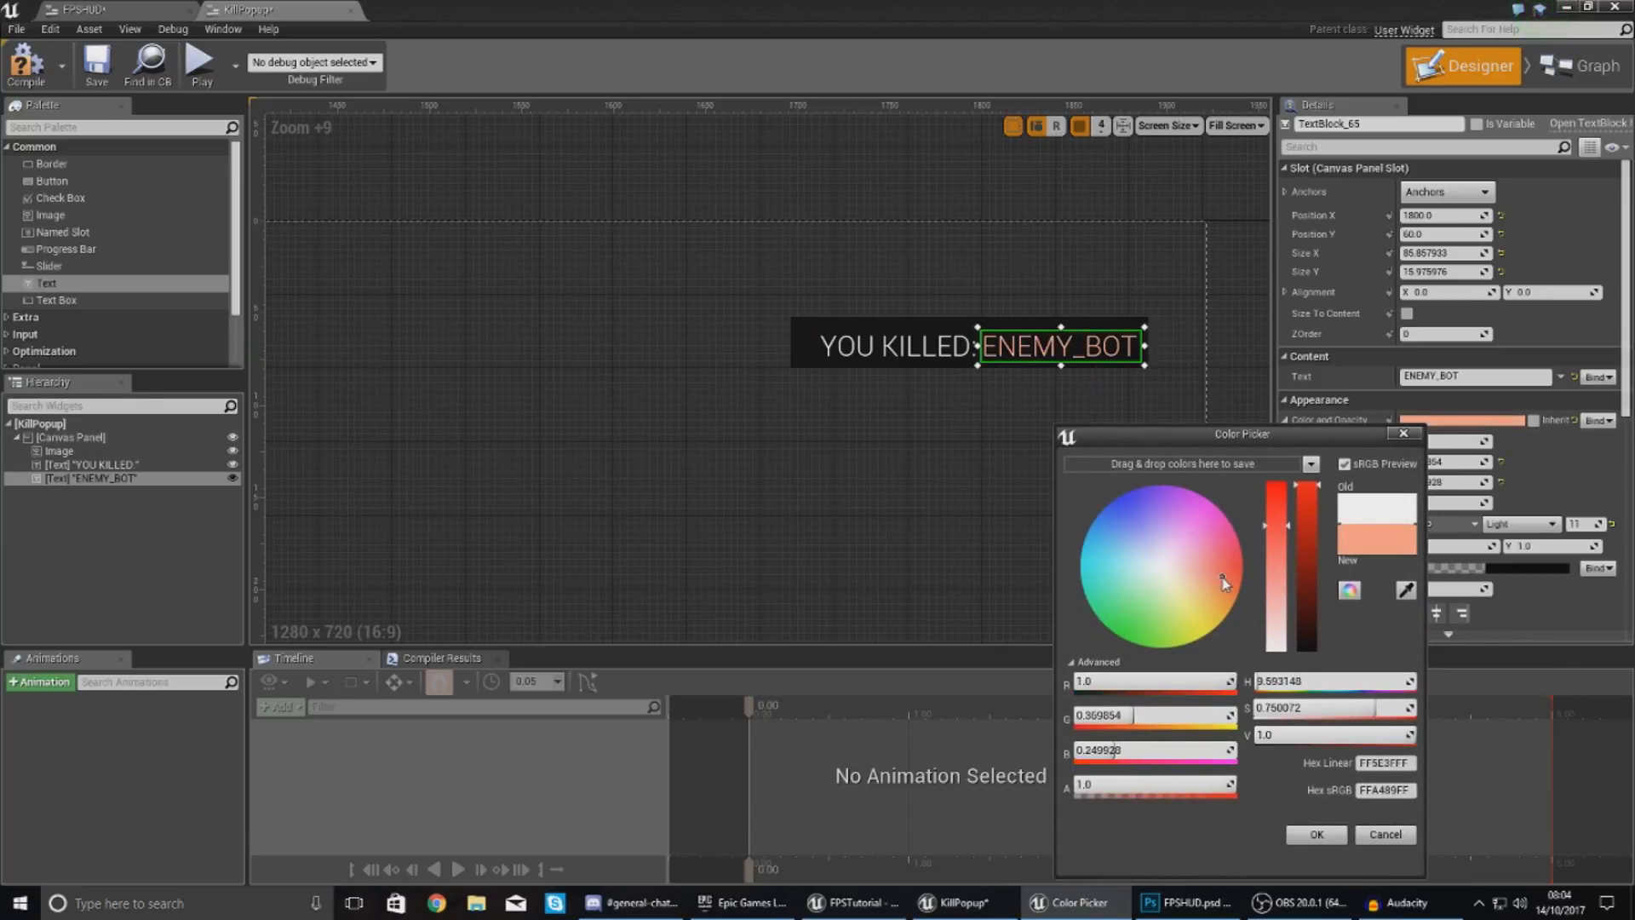
left_click(1316, 834)
left_click(1047, 511)
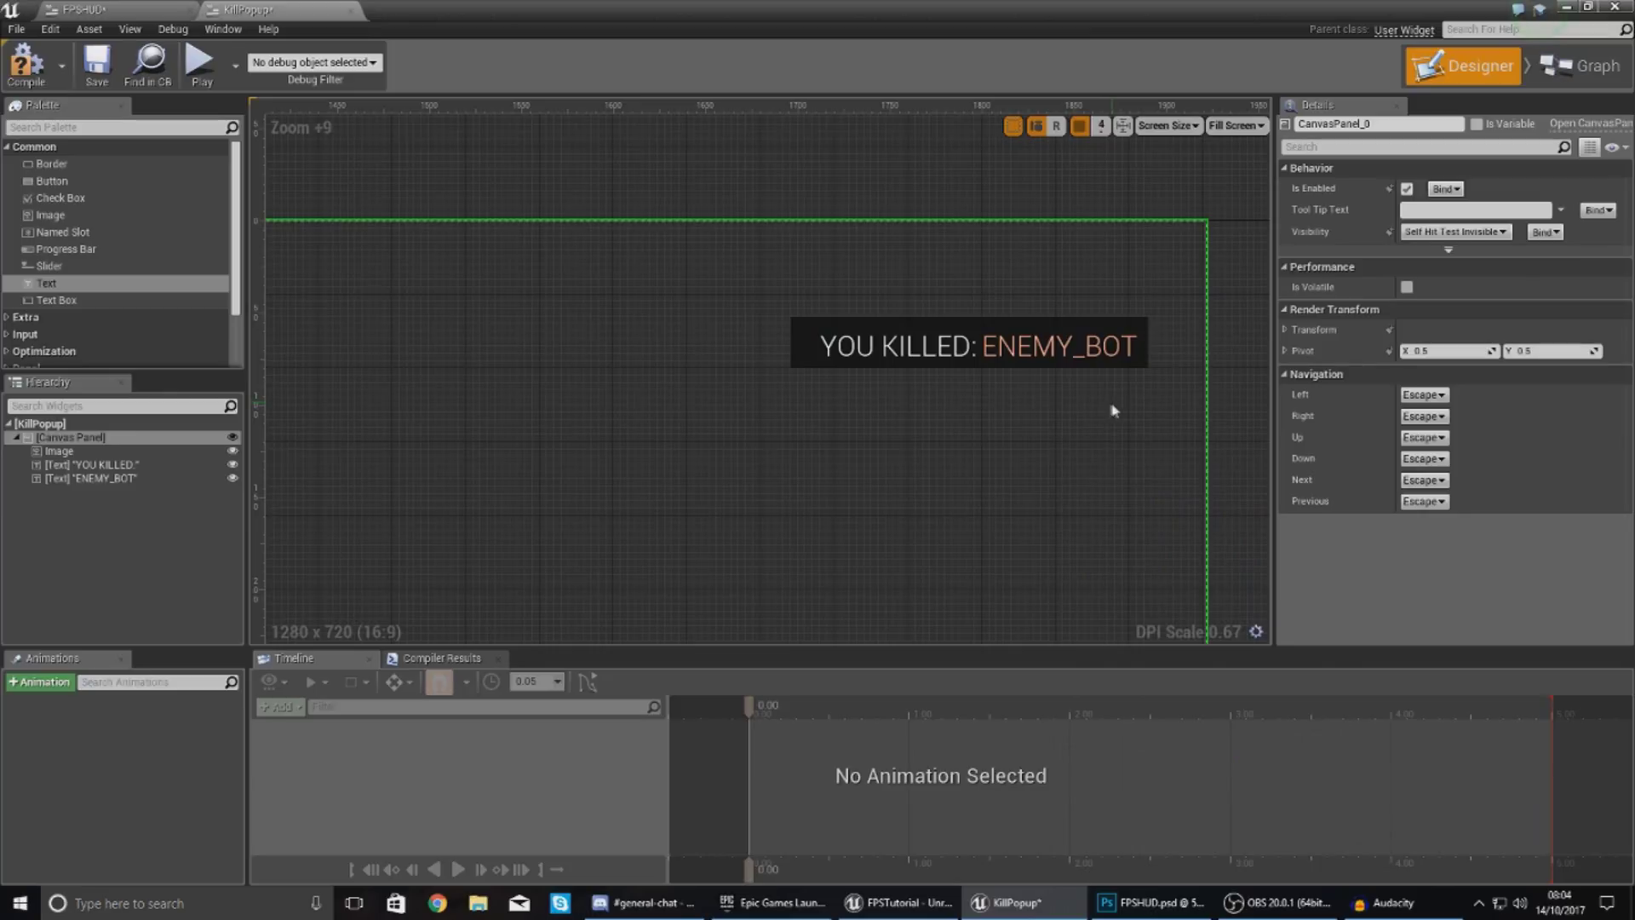
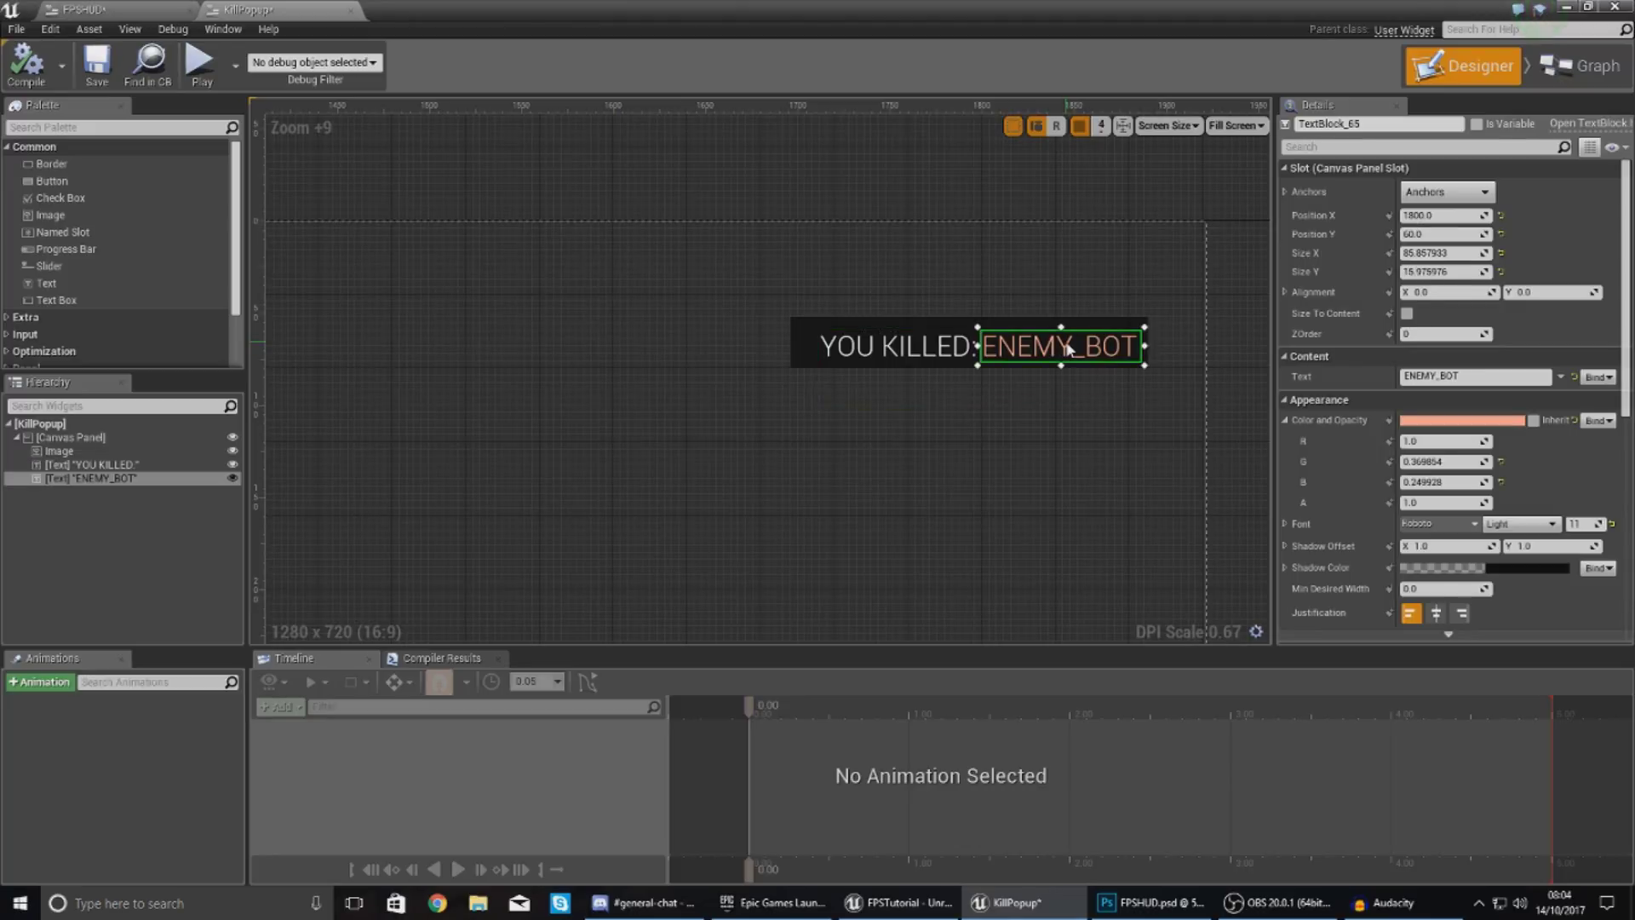
left_click(882, 345)
left_click(882, 332)
left_click(882, 305)
left_click(886, 324)
left_click(888, 312)
left_click(886, 320)
left_click(877, 313)
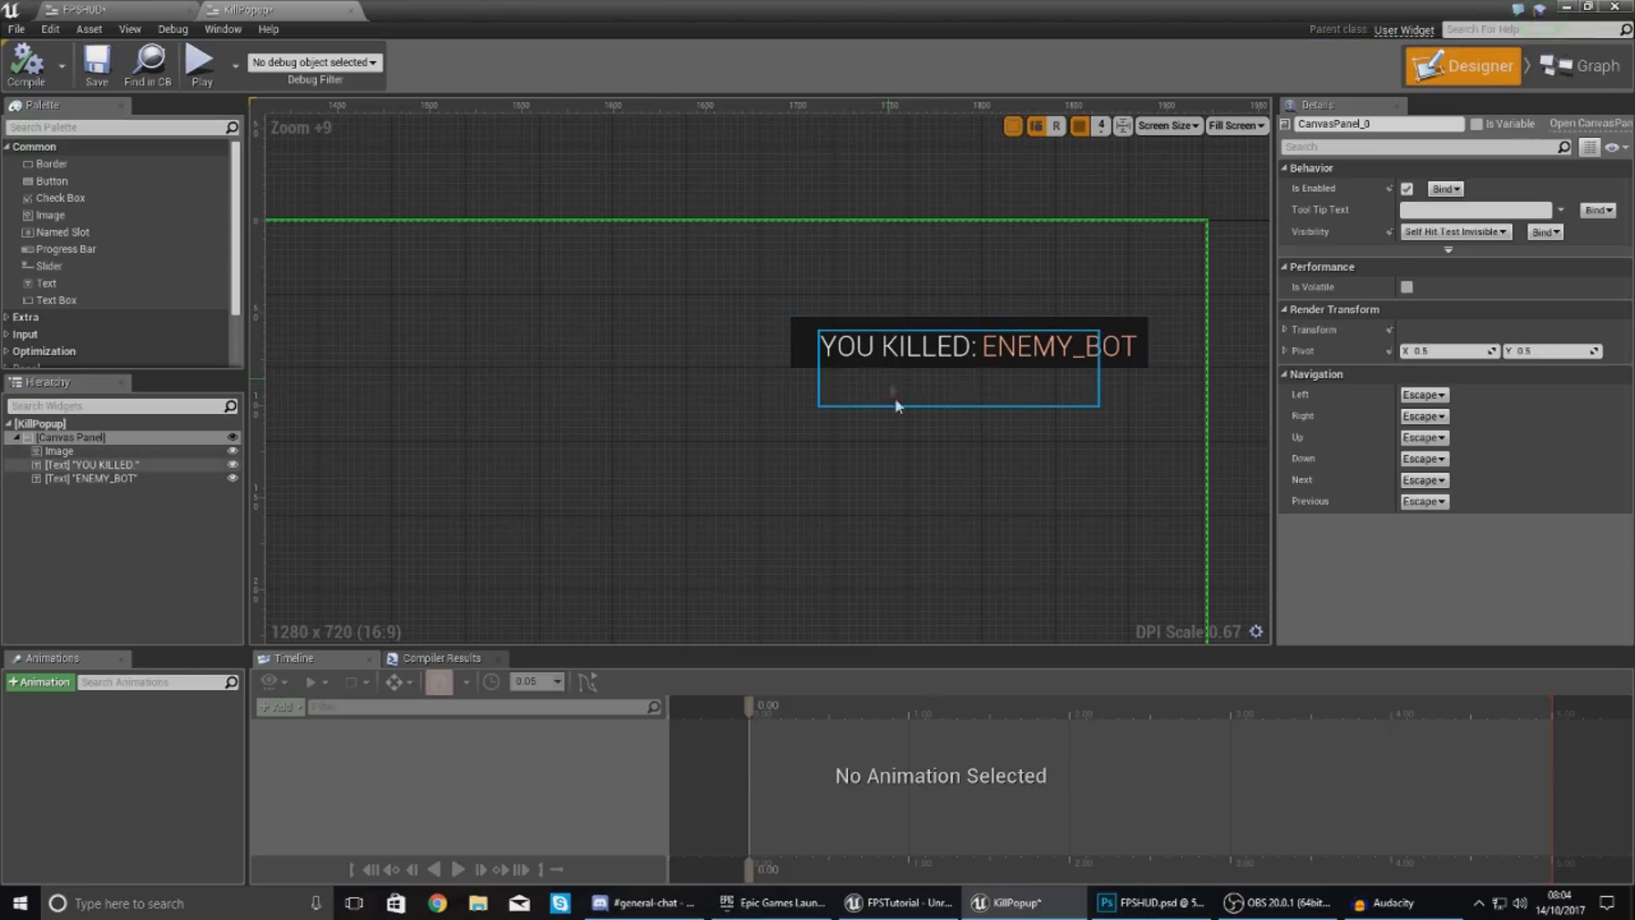
- Switch to Photoshop and examine how the kill notification bars line up with the corner bracket in FPSHUD.psd
left_click(1150, 902)
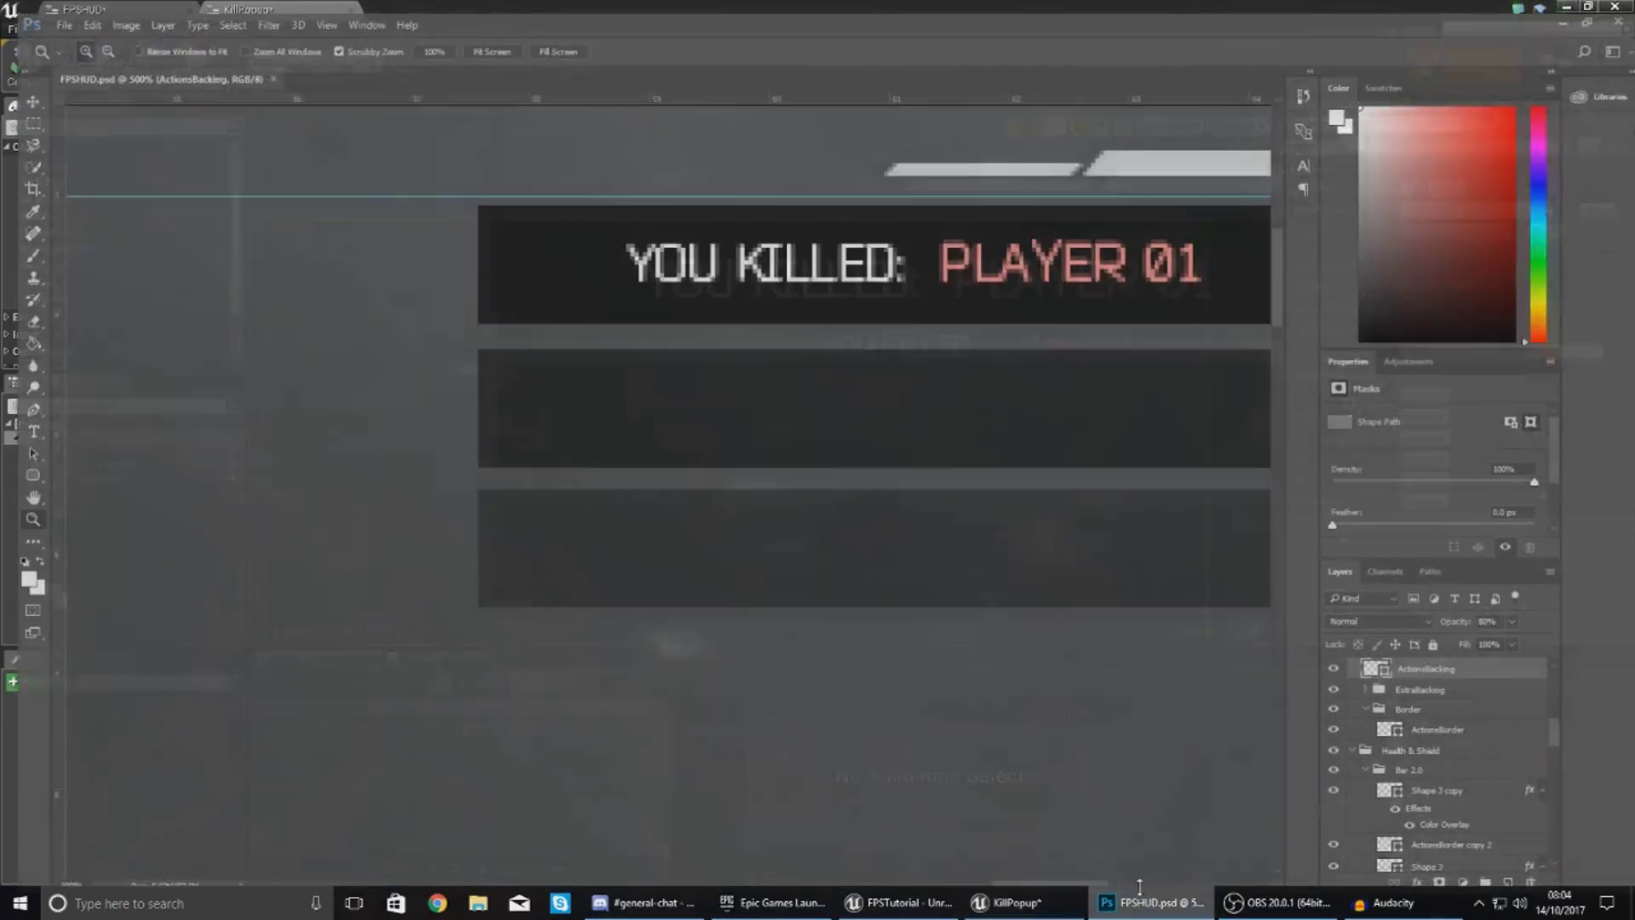
left_click_drag(1037, 880, 1069, 879)
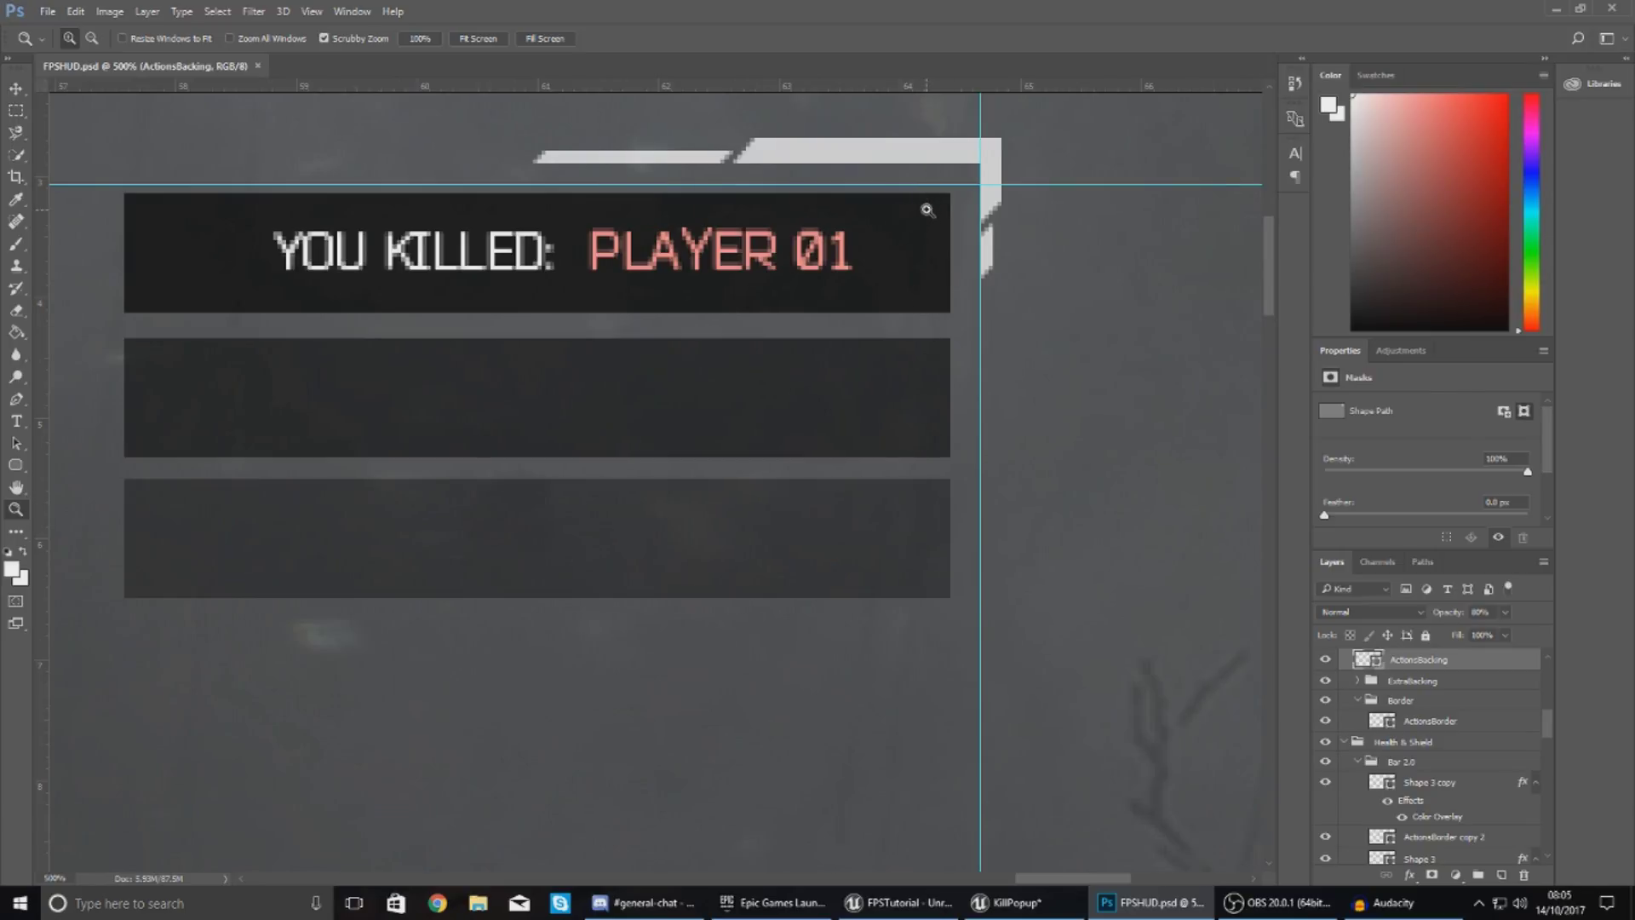
left_click_drag(935, 210, 1259, 168)
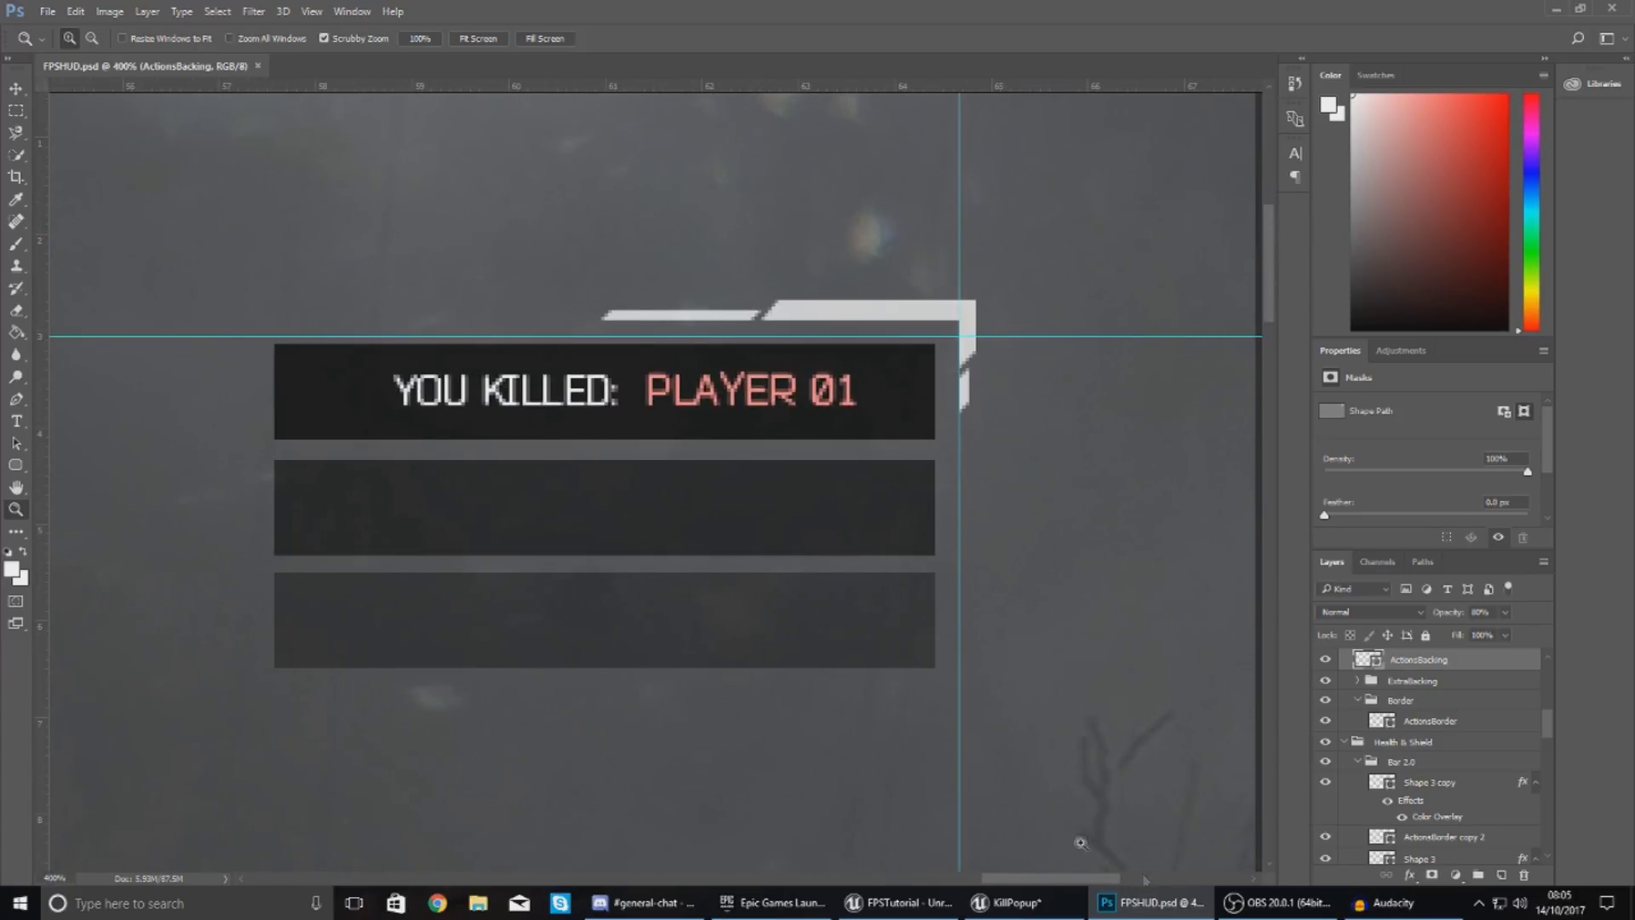
left_click(1163, 903)
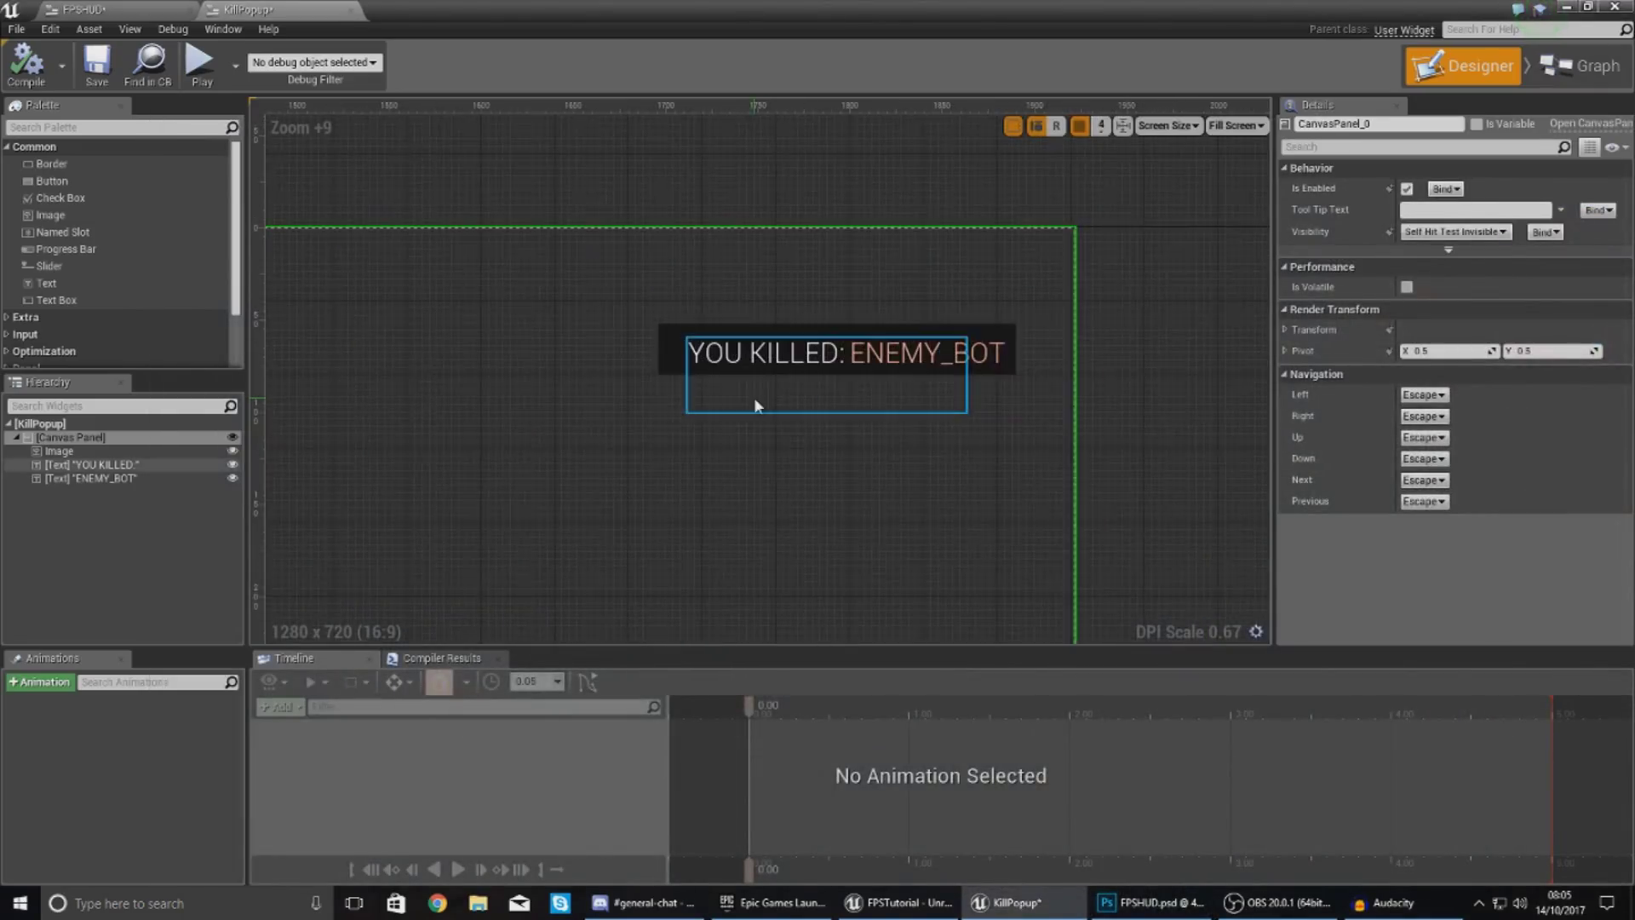
- Copy the dark background image from KillPopup into the FPSHUD widget and place it just beneath the corner bracket
left_click(85, 9)
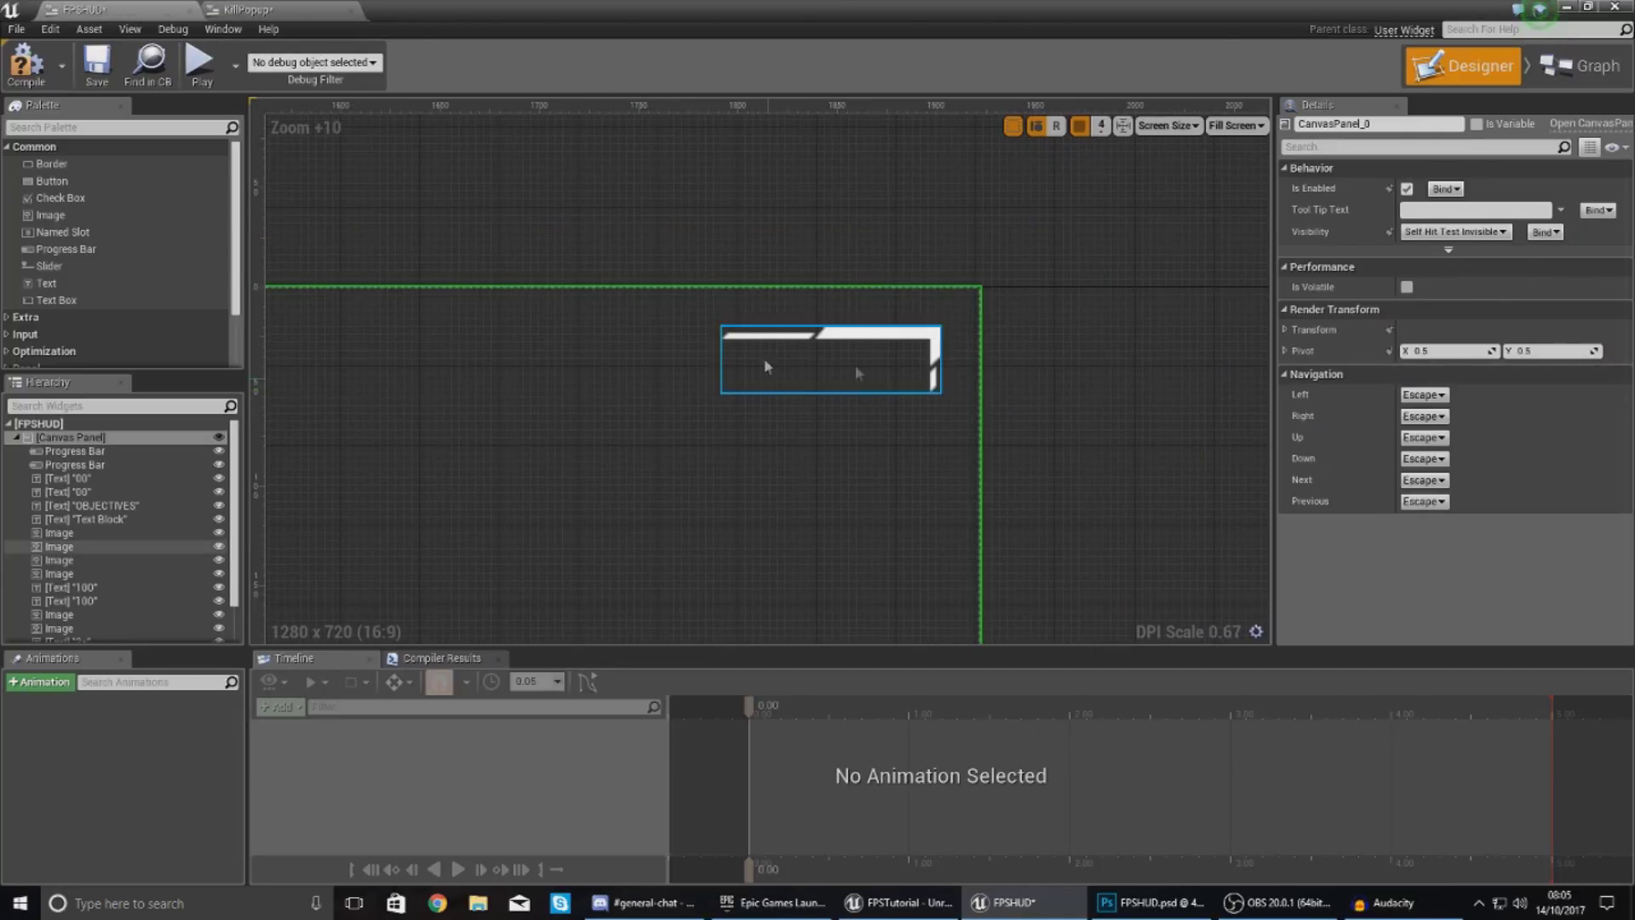
left_click(312, 12)
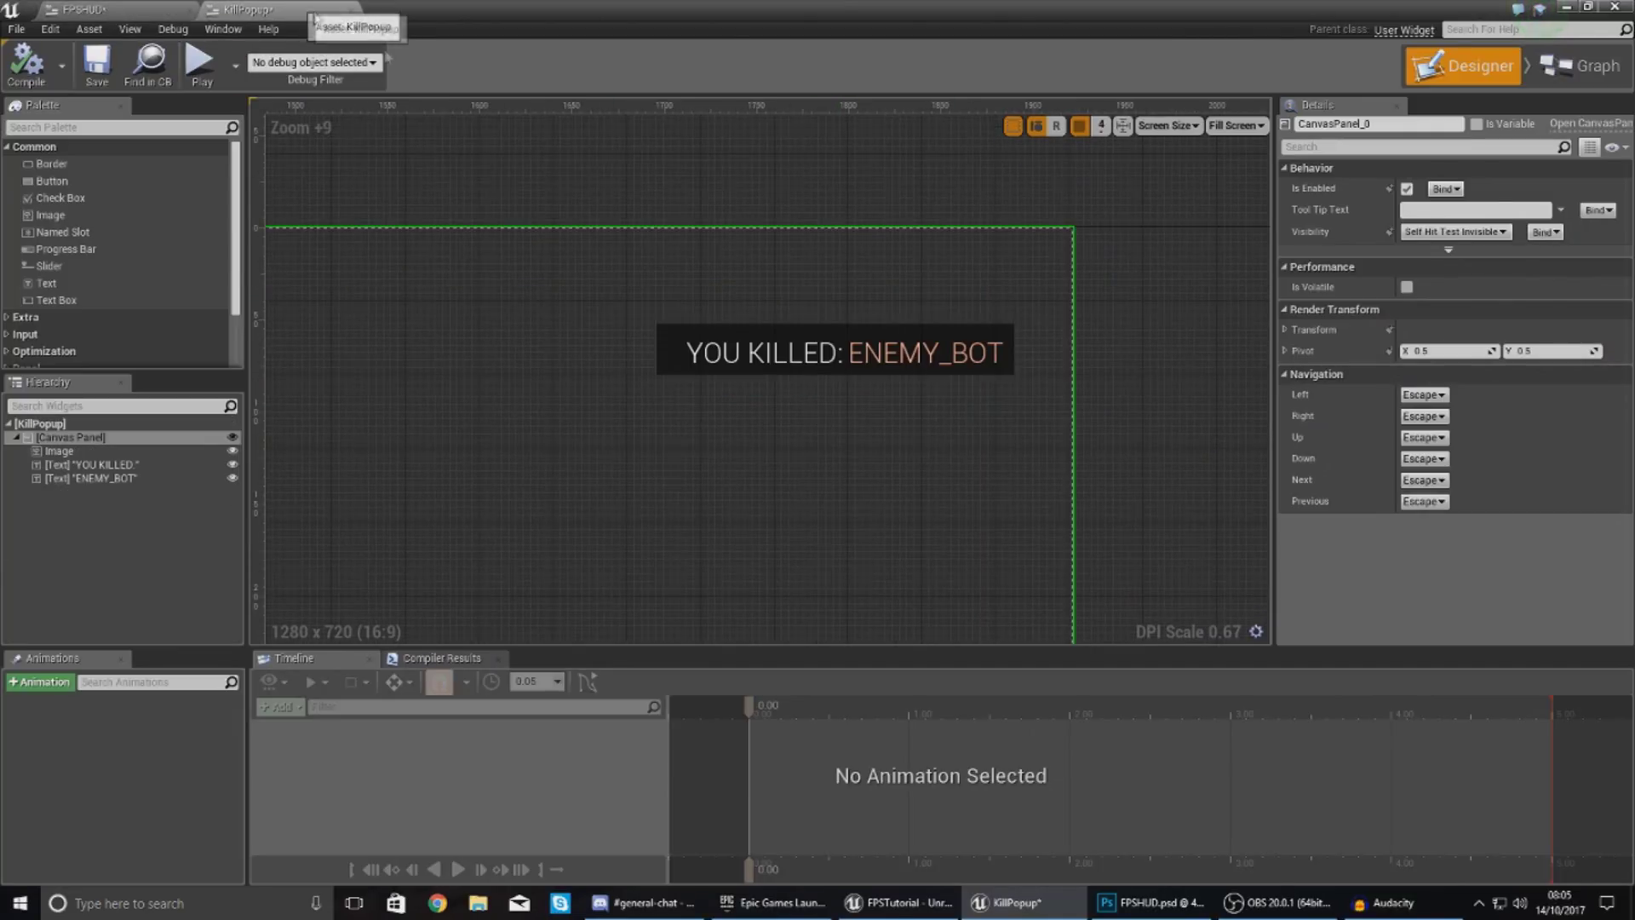
left_click(753, 332)
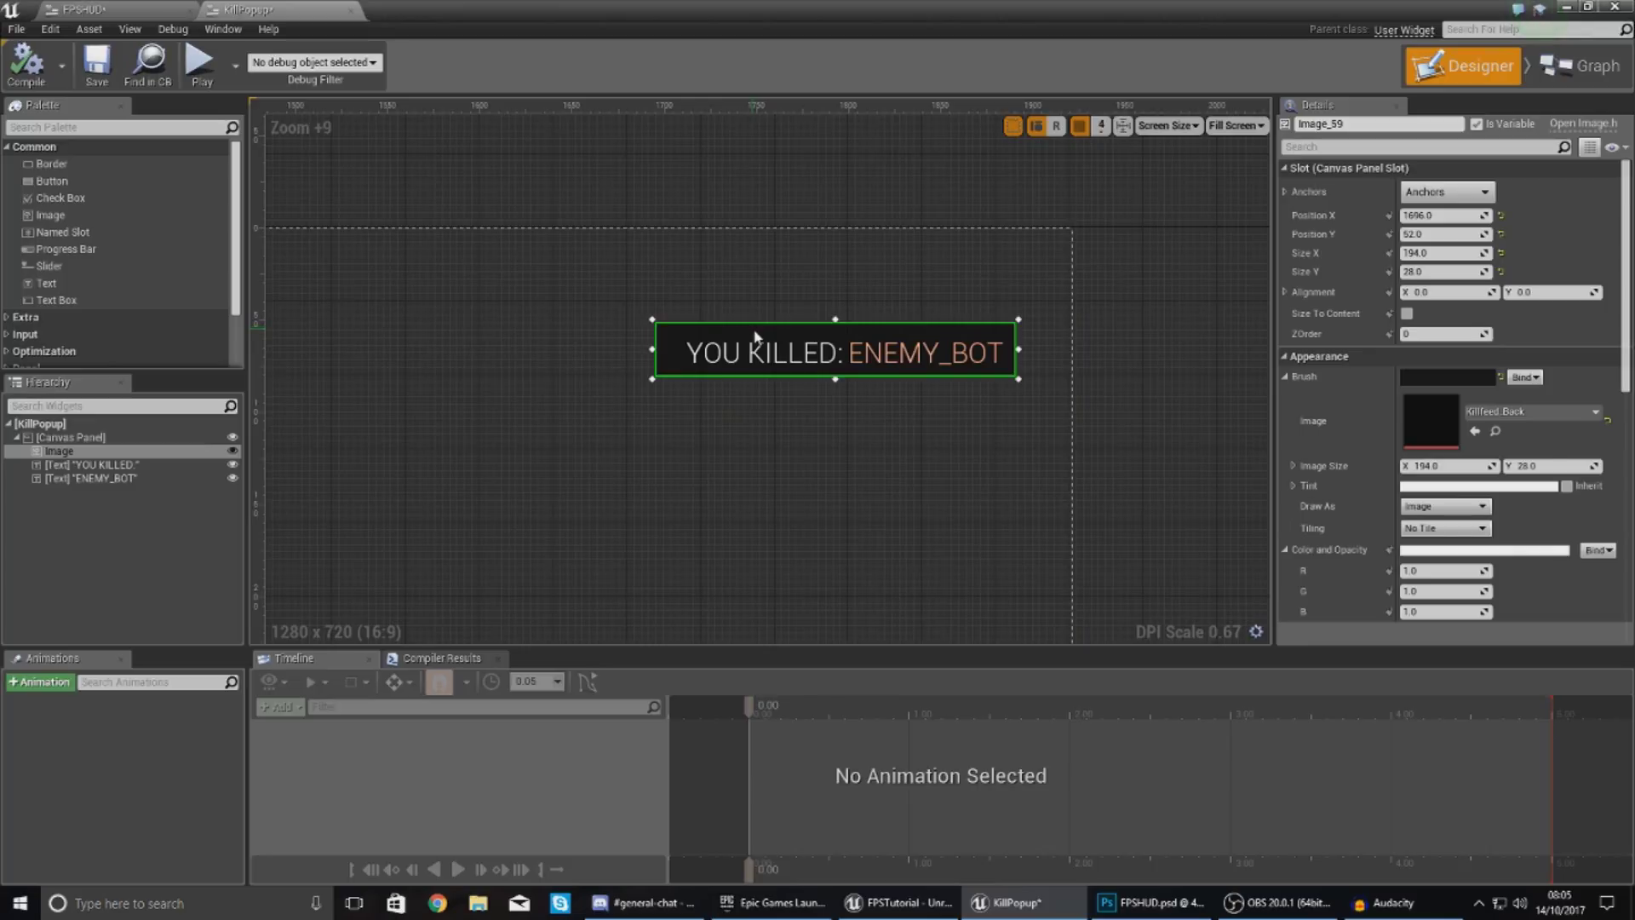
left_click(85, 9)
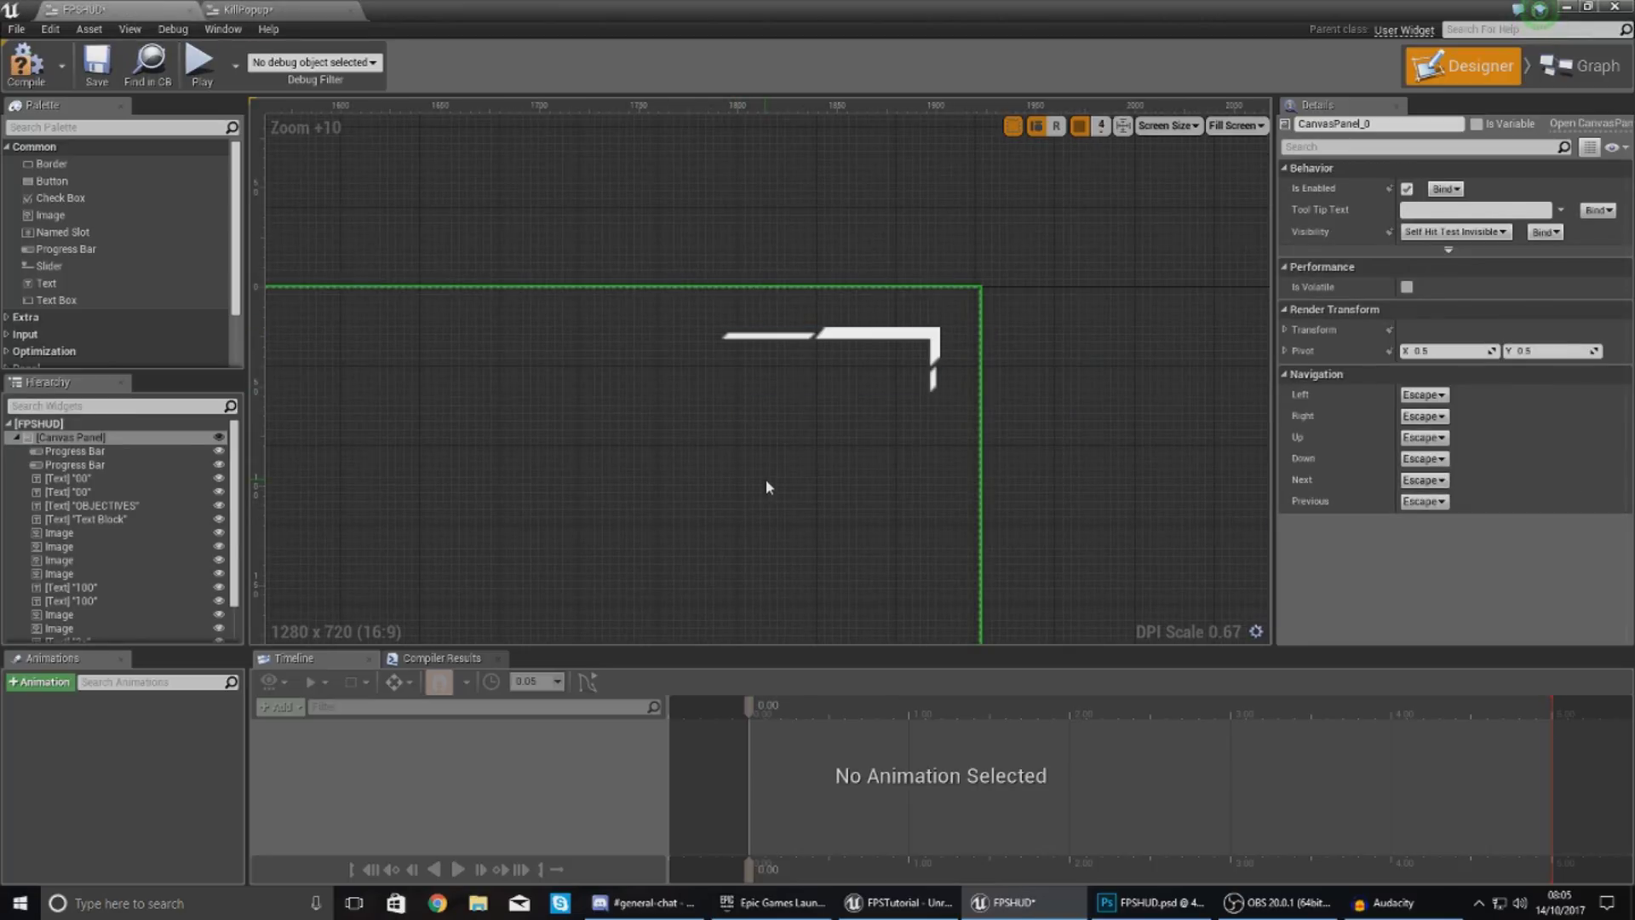
key("ctrl+v")
left_click_drag(881, 523, 657, 401)
left_click(733, 452)
left_click(626, 383)
- Anchor the copied image in FPSHUD to the canvas's top-right corner and select its X position value
left_click(1446, 192)
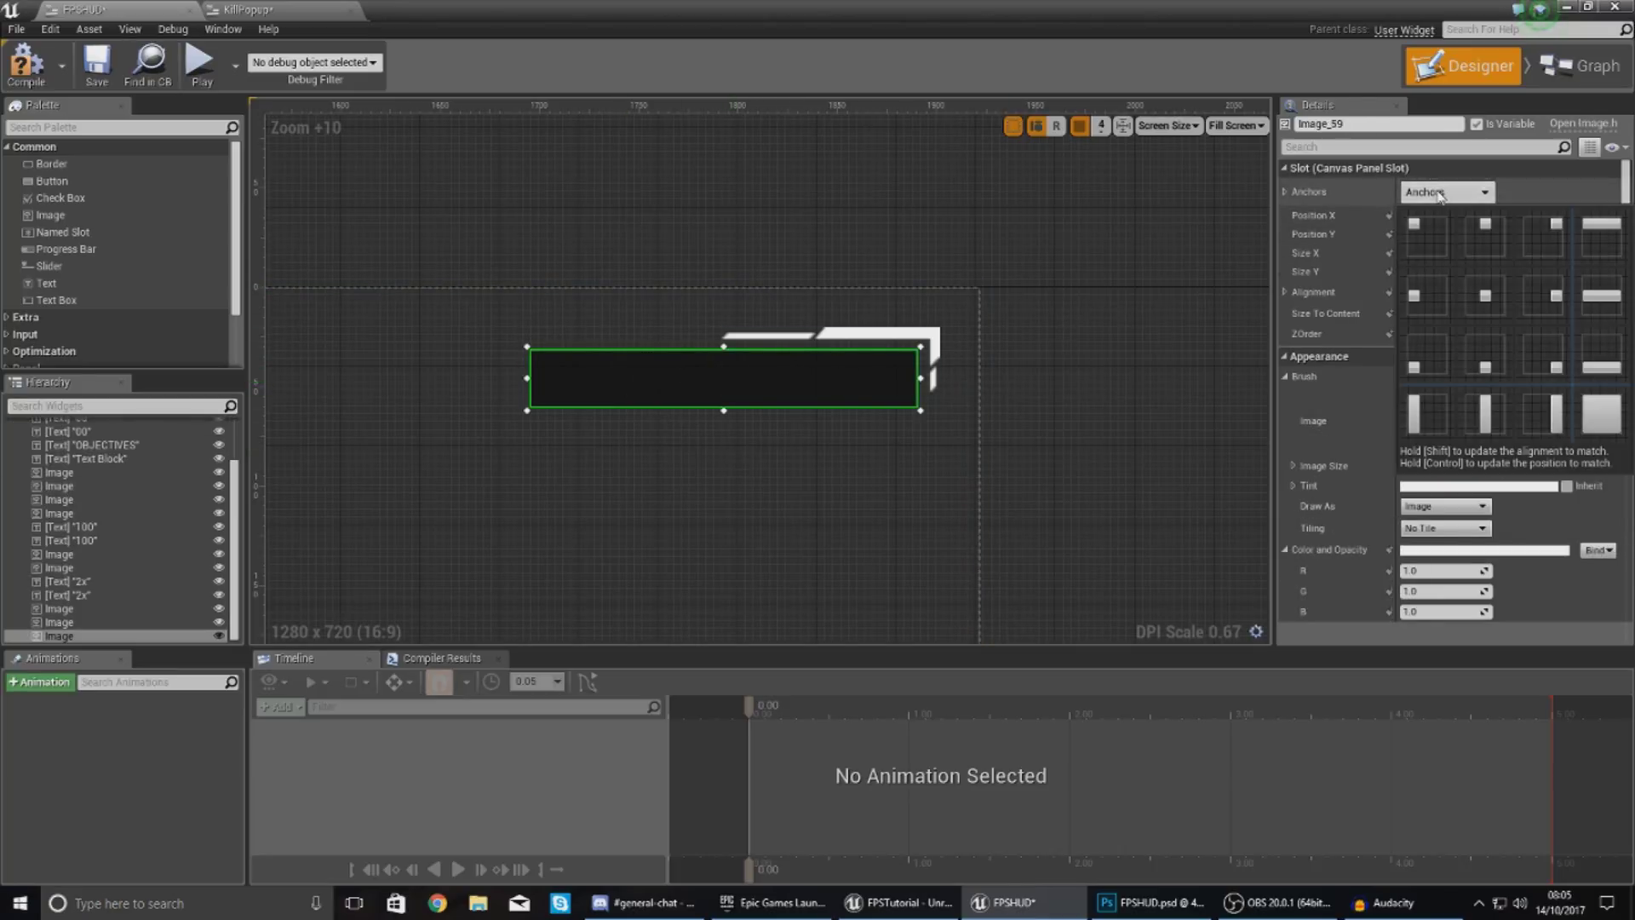
left_click(1528, 236)
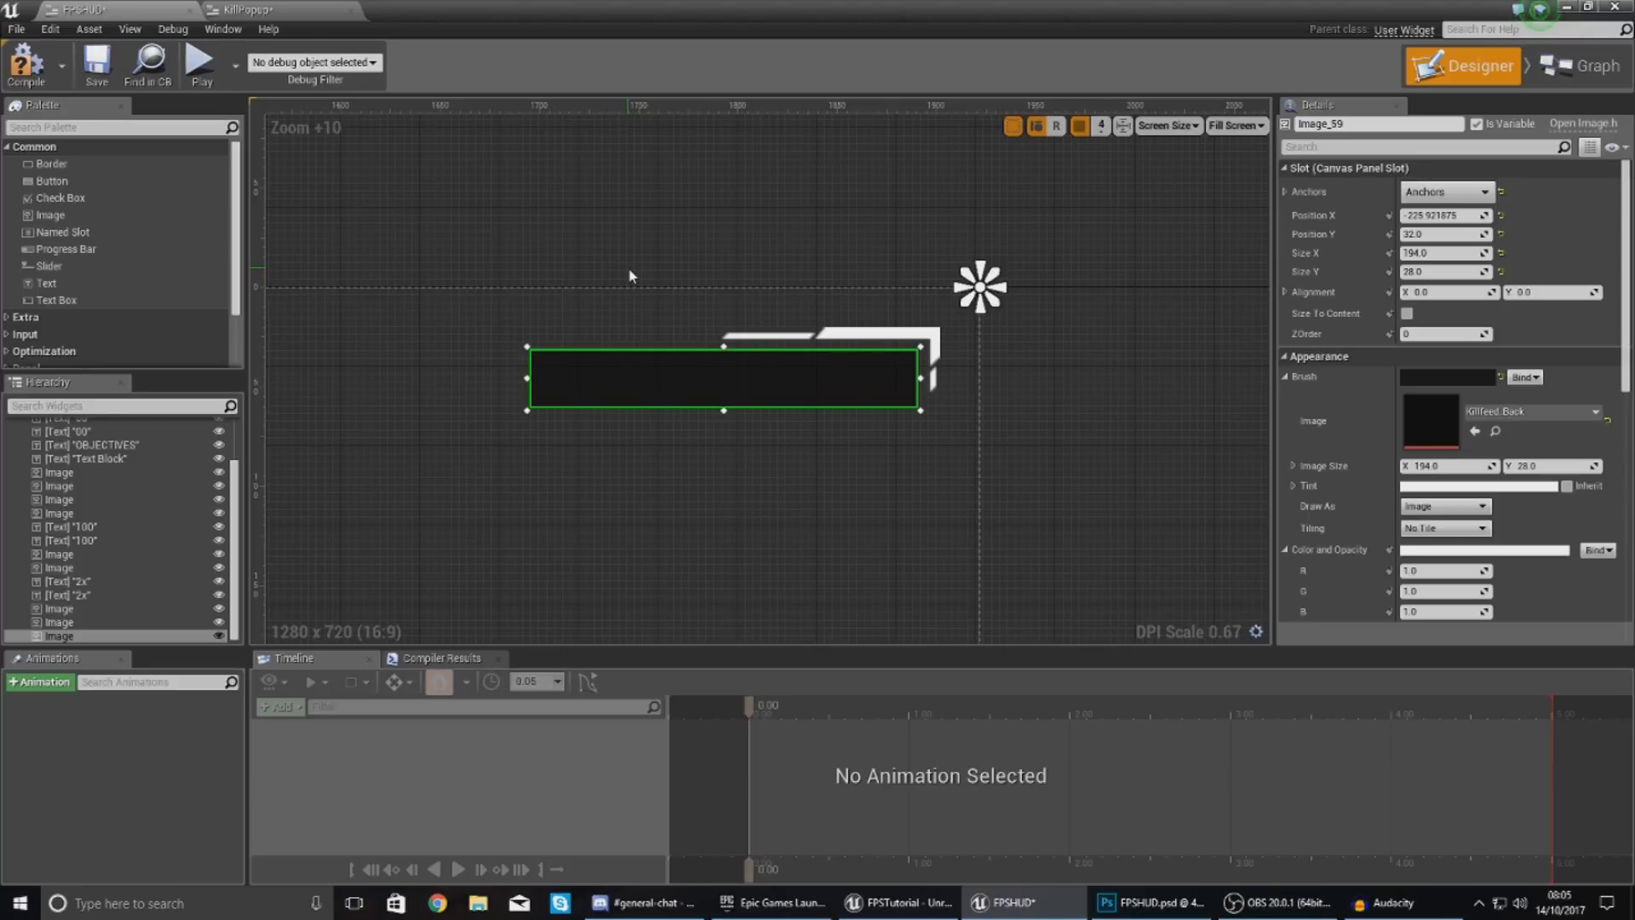
left_click(1431, 215)
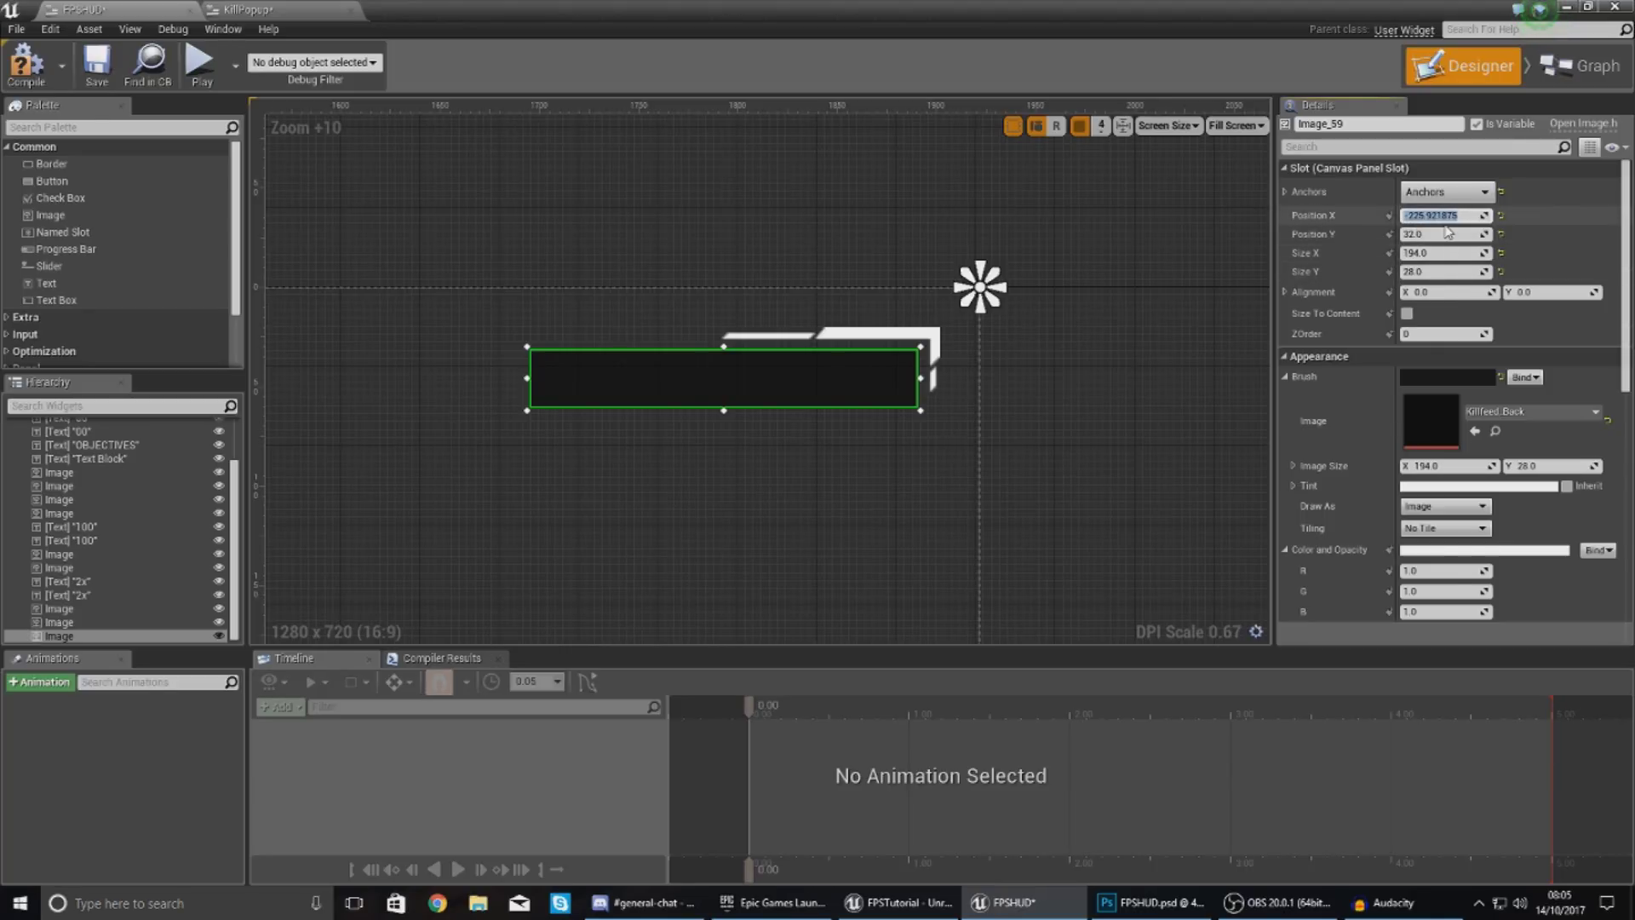
- In KillPopup, anchor the background image to the top-right corner and match the FPSHUD copy's position at X -225.921875, Y 32
left_click(315, 10)
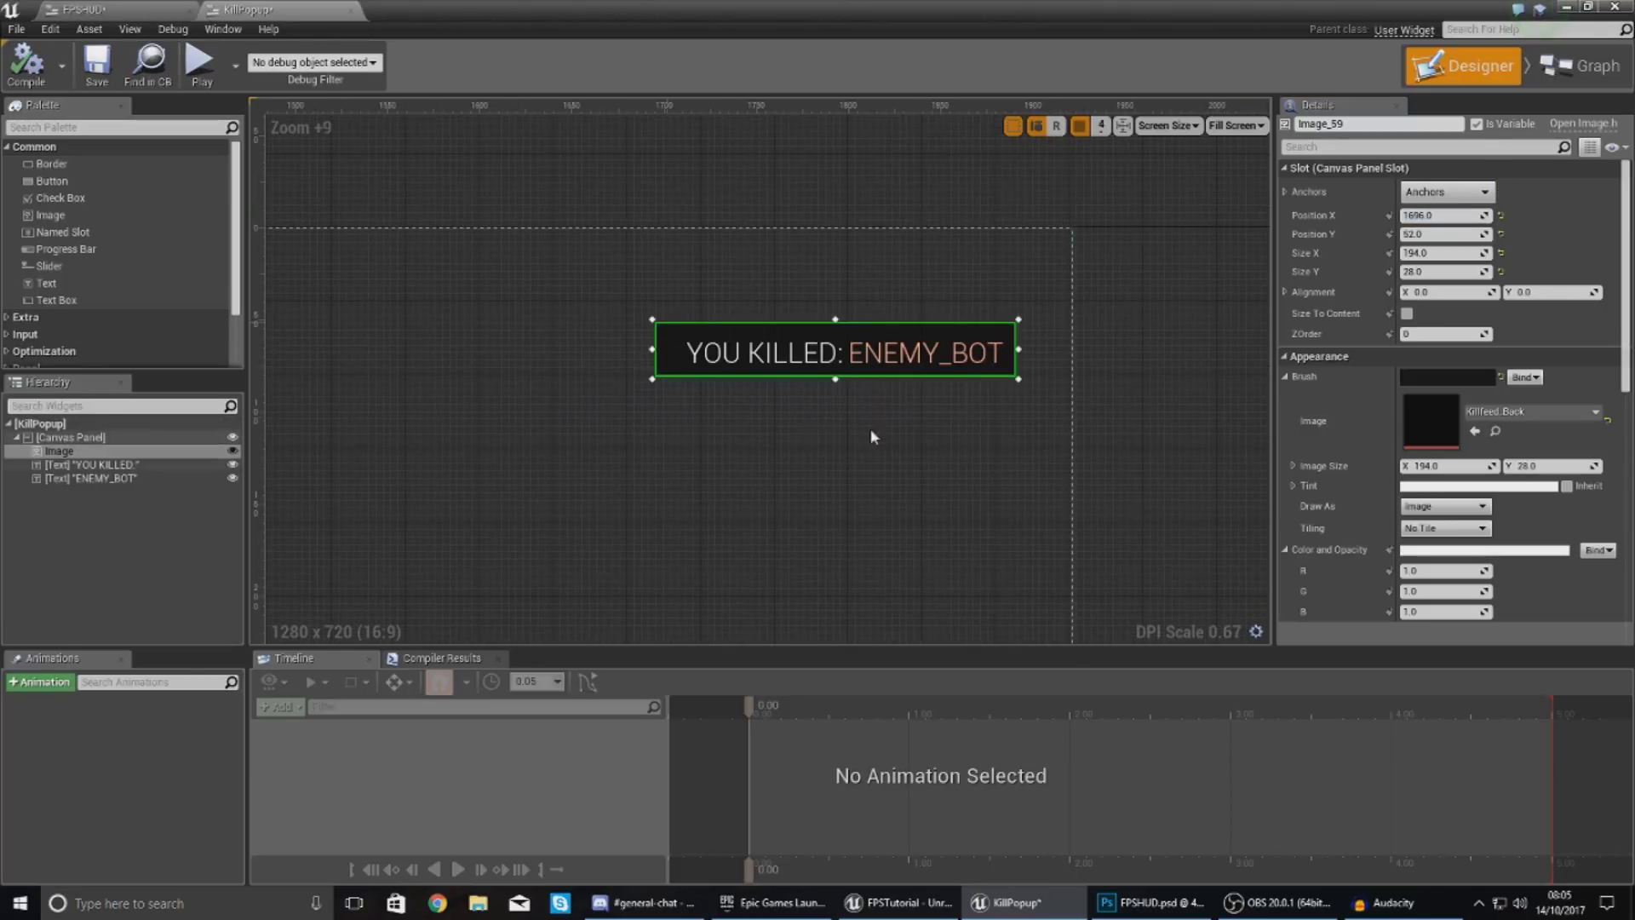
left_click(1459, 194)
left_click(1542, 237)
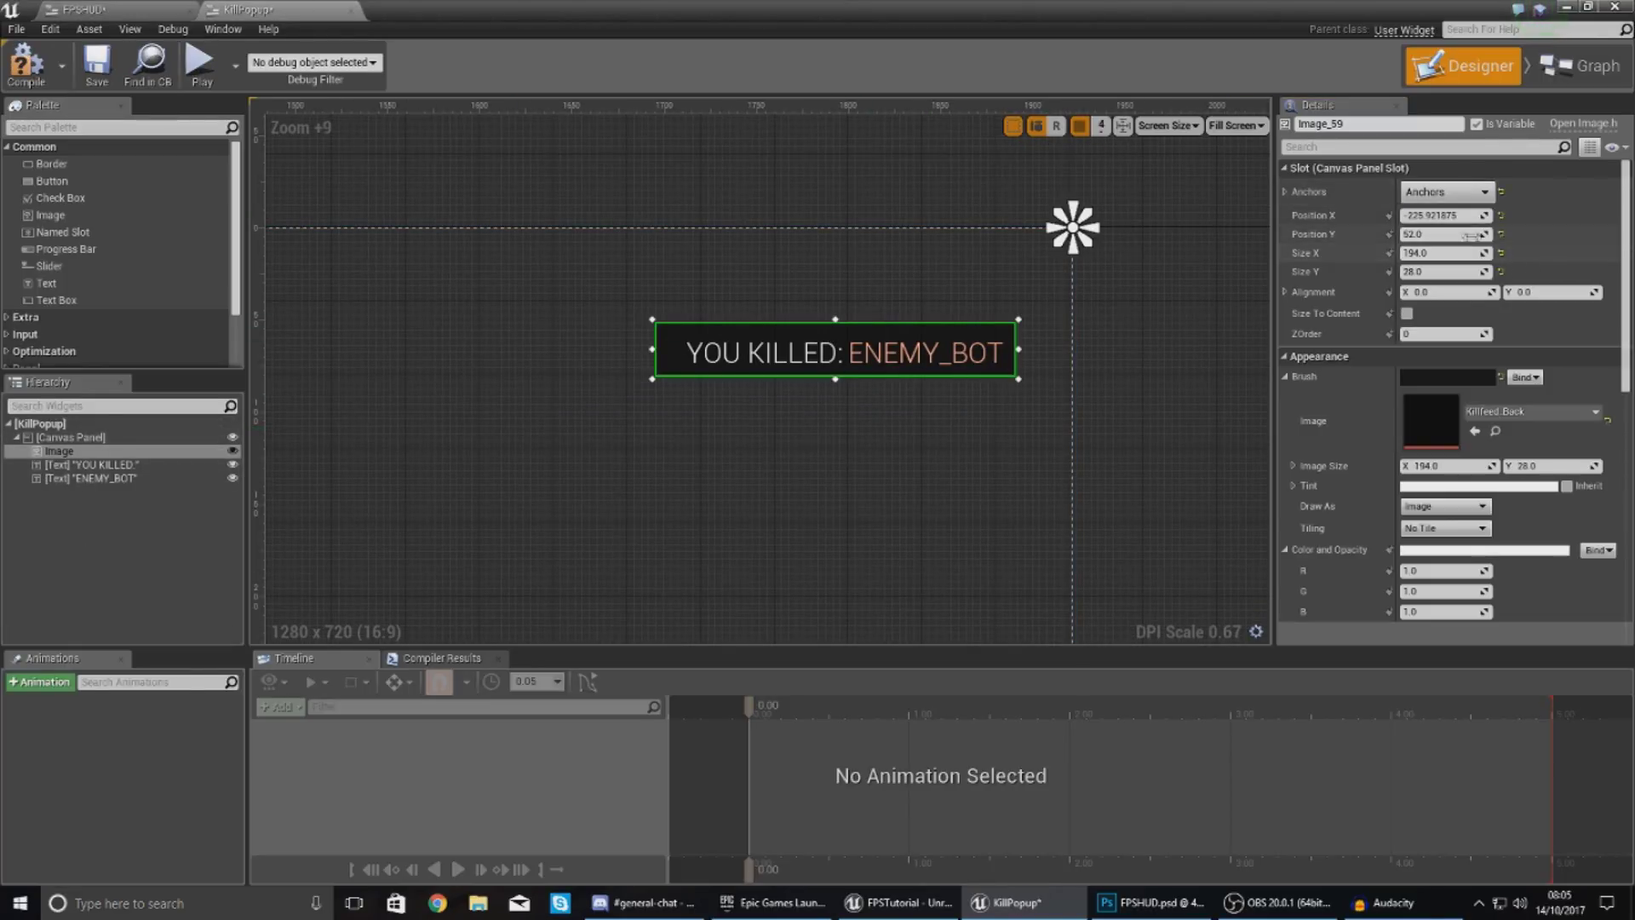
left_click(1439, 216)
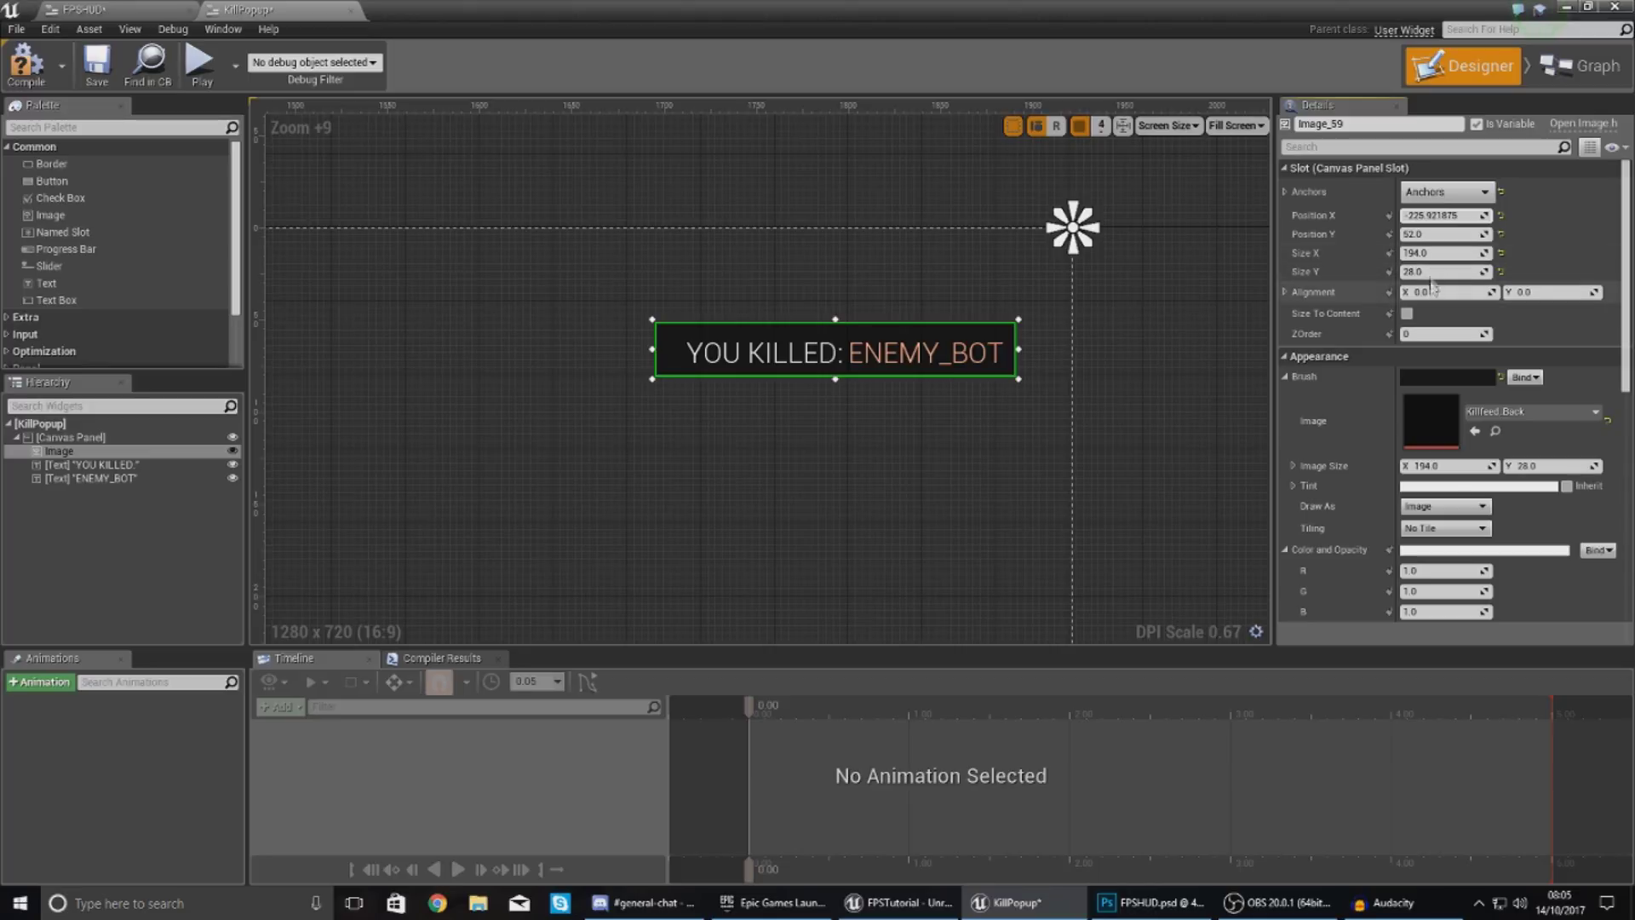
left_click(153, 9)
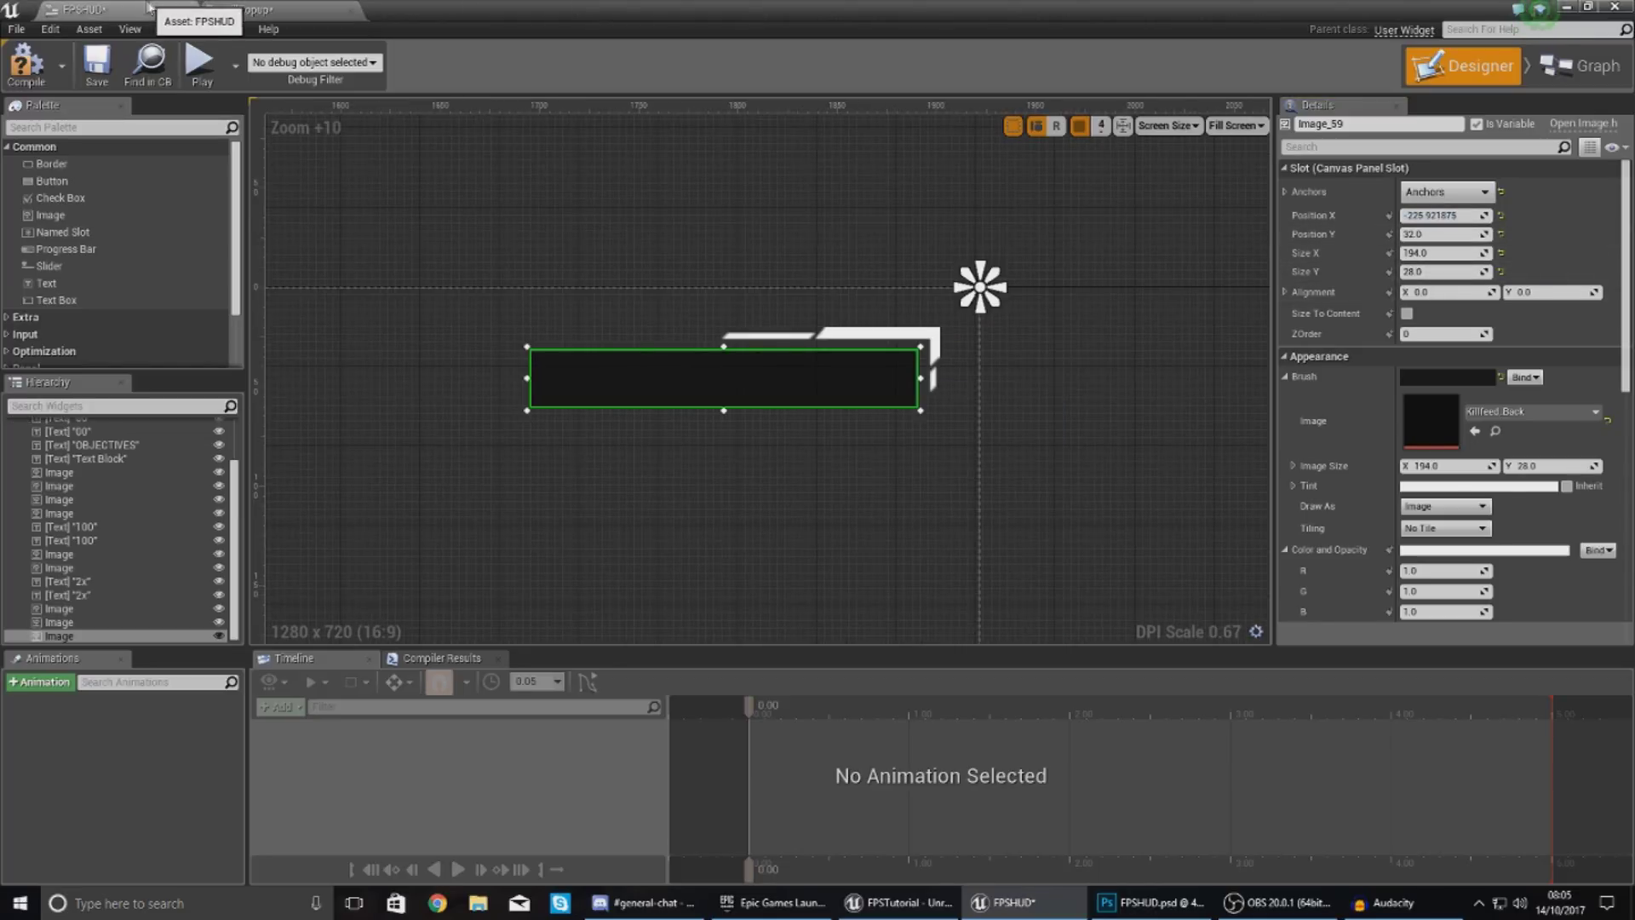
left_click(1421, 235)
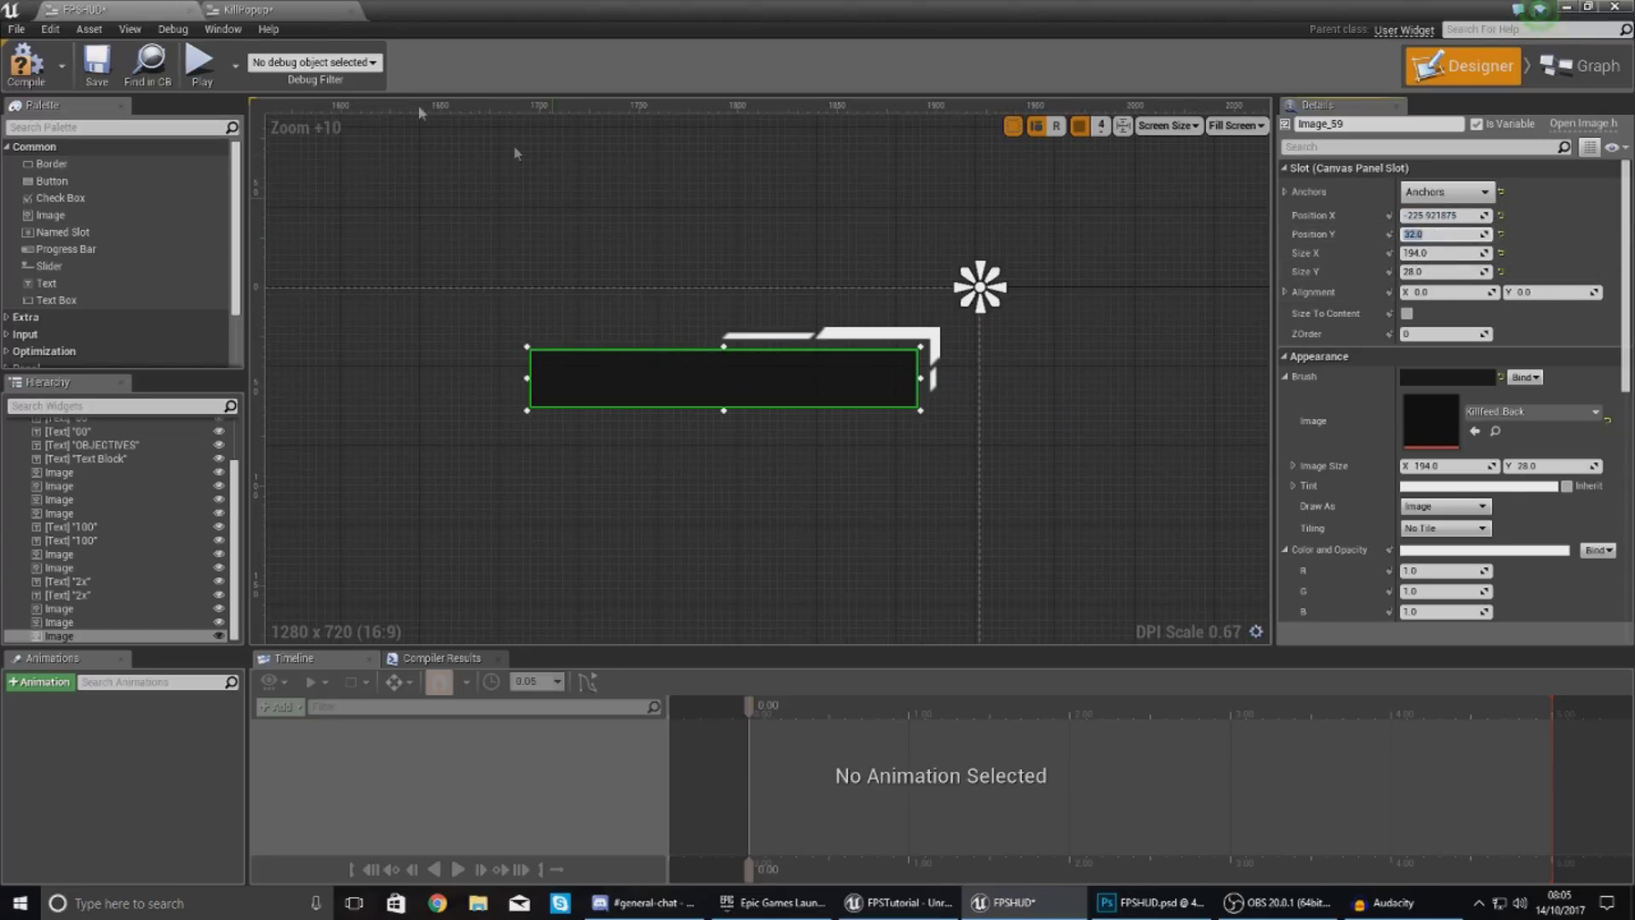
left_click(312, 14)
left_click(1421, 234)
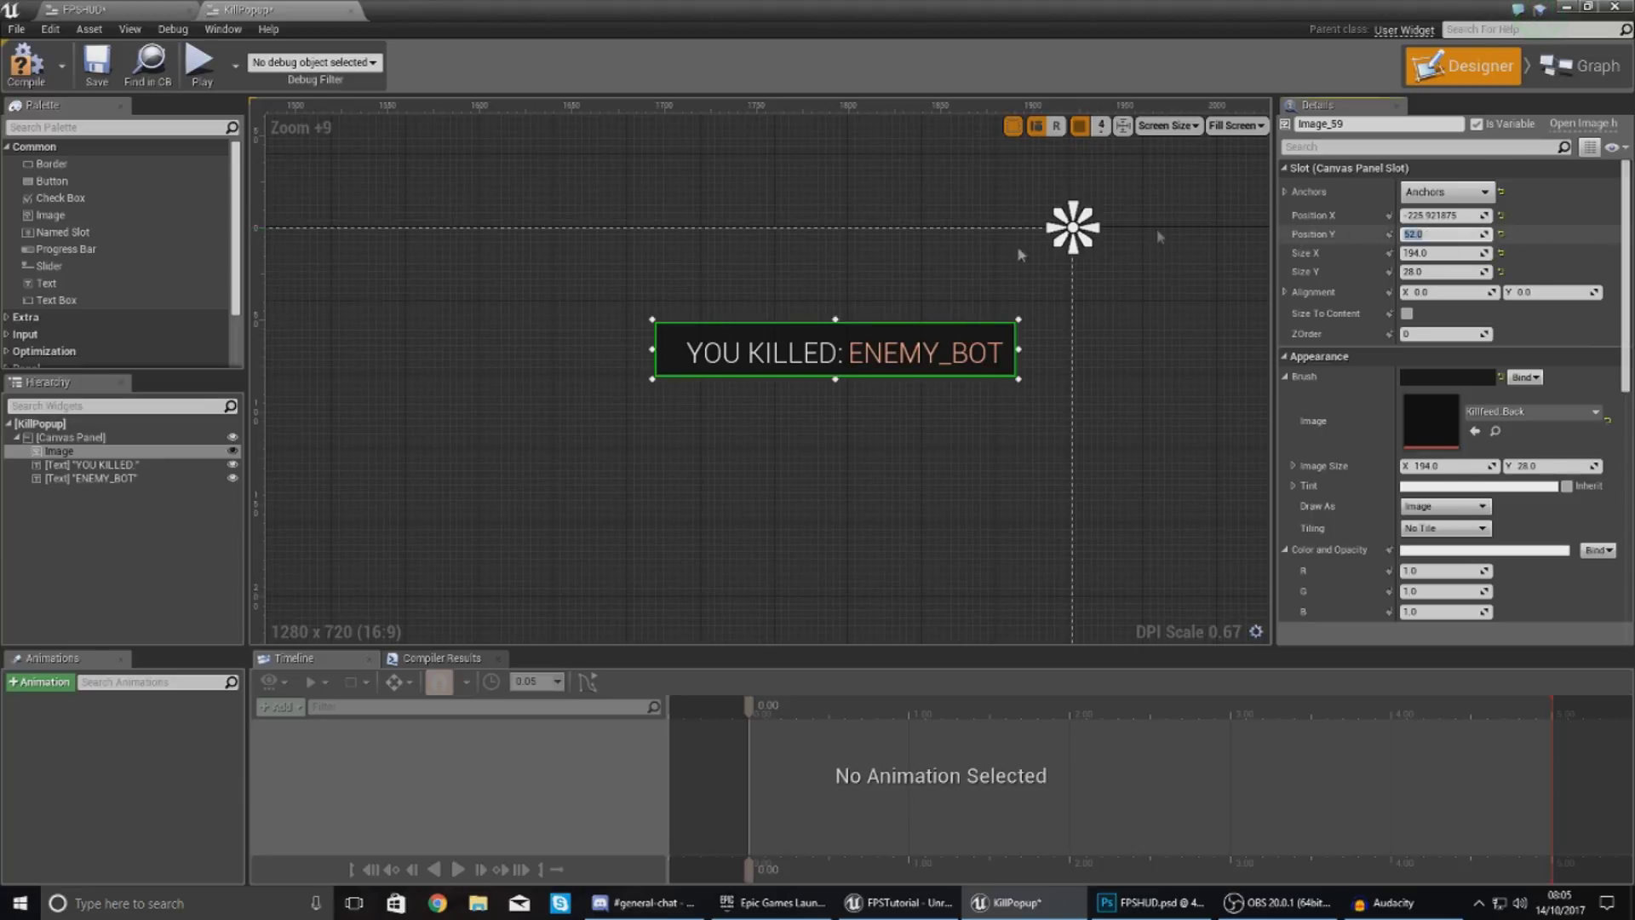
type("32")
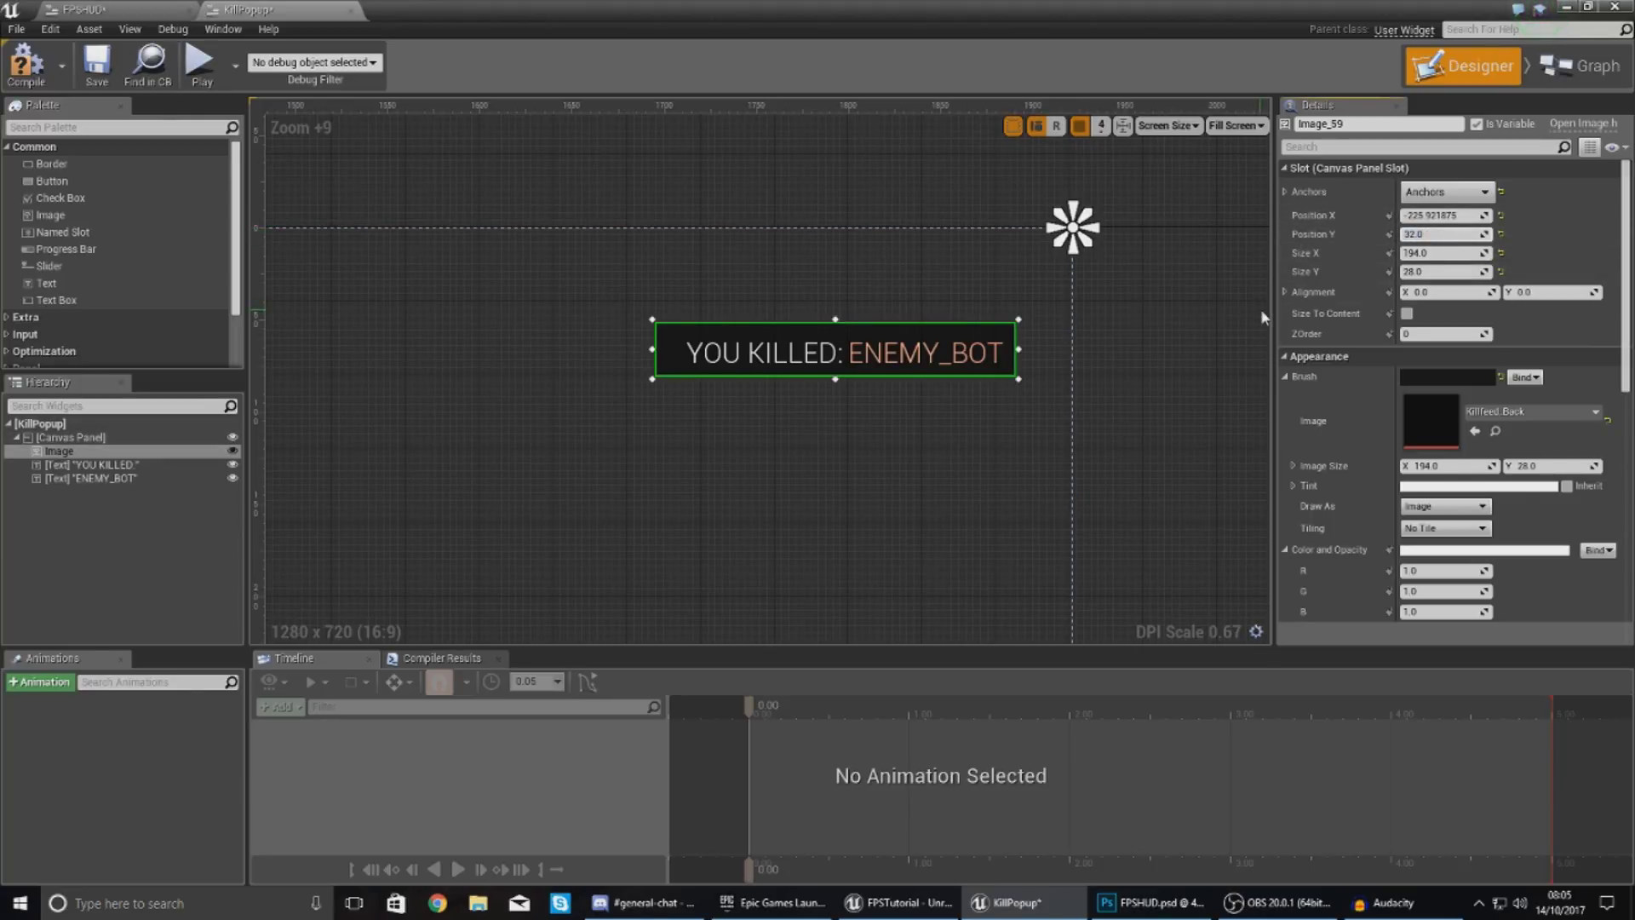
key("Return")
- Move the "YOU KILLED:" text to (1708, 40) and the "ENEMY_BOT" text to (1796, 40), back onto the dark bar
left_click(774, 369)
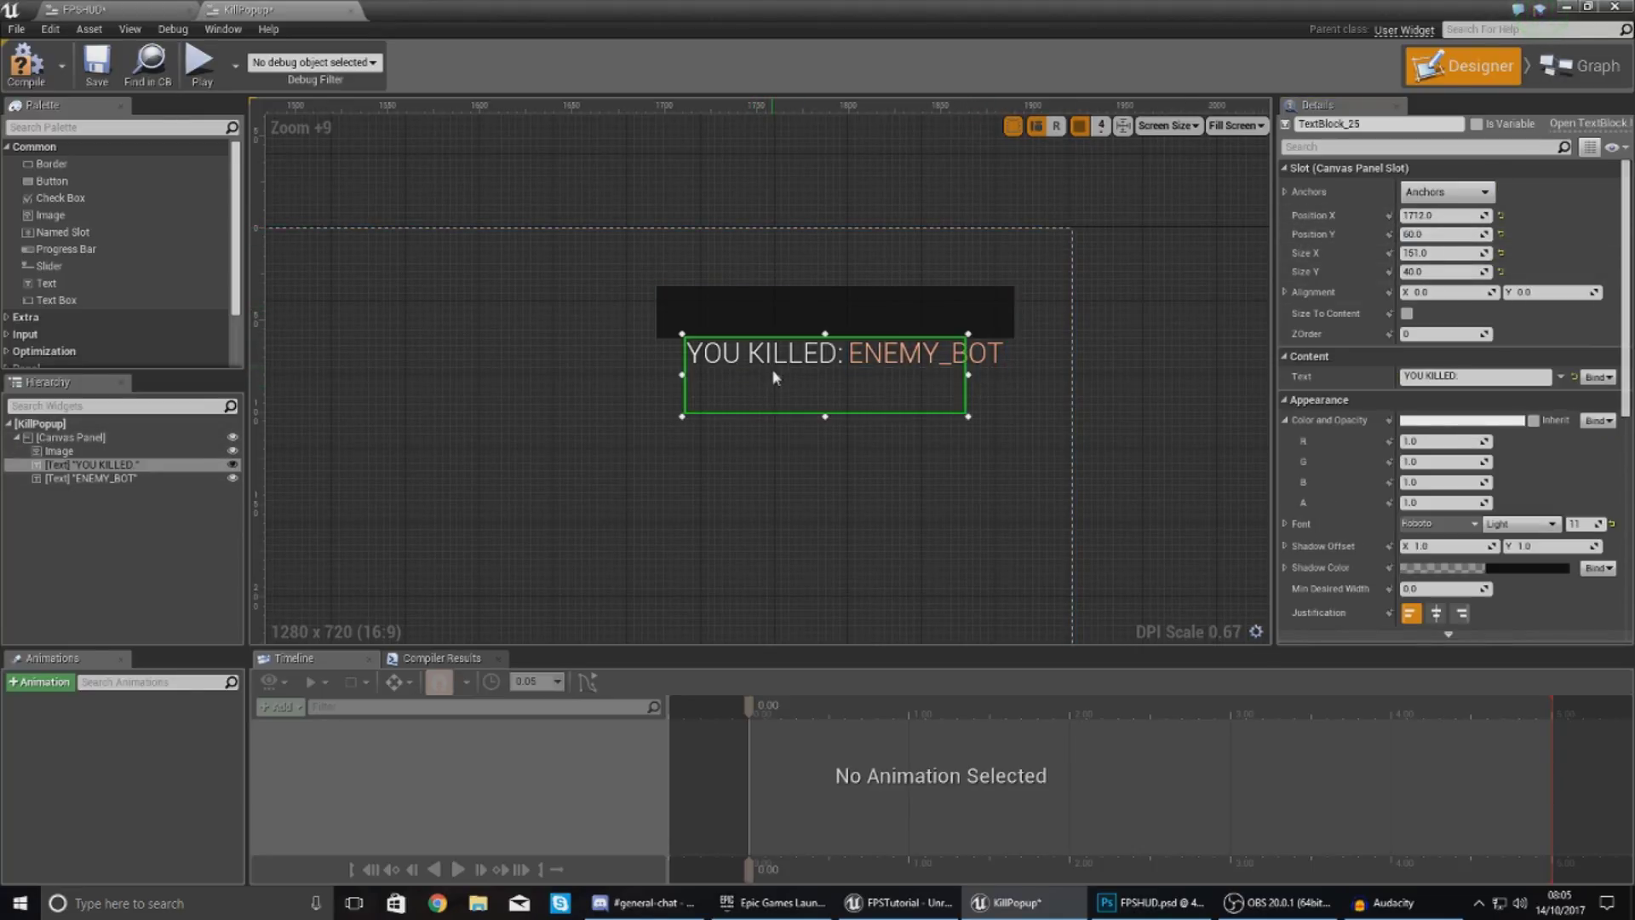
left_click_drag(774, 373, 774, 339)
left_click(932, 390)
left_click(969, 357)
left_click_drag(968, 357, 962, 321)
left_click(965, 359)
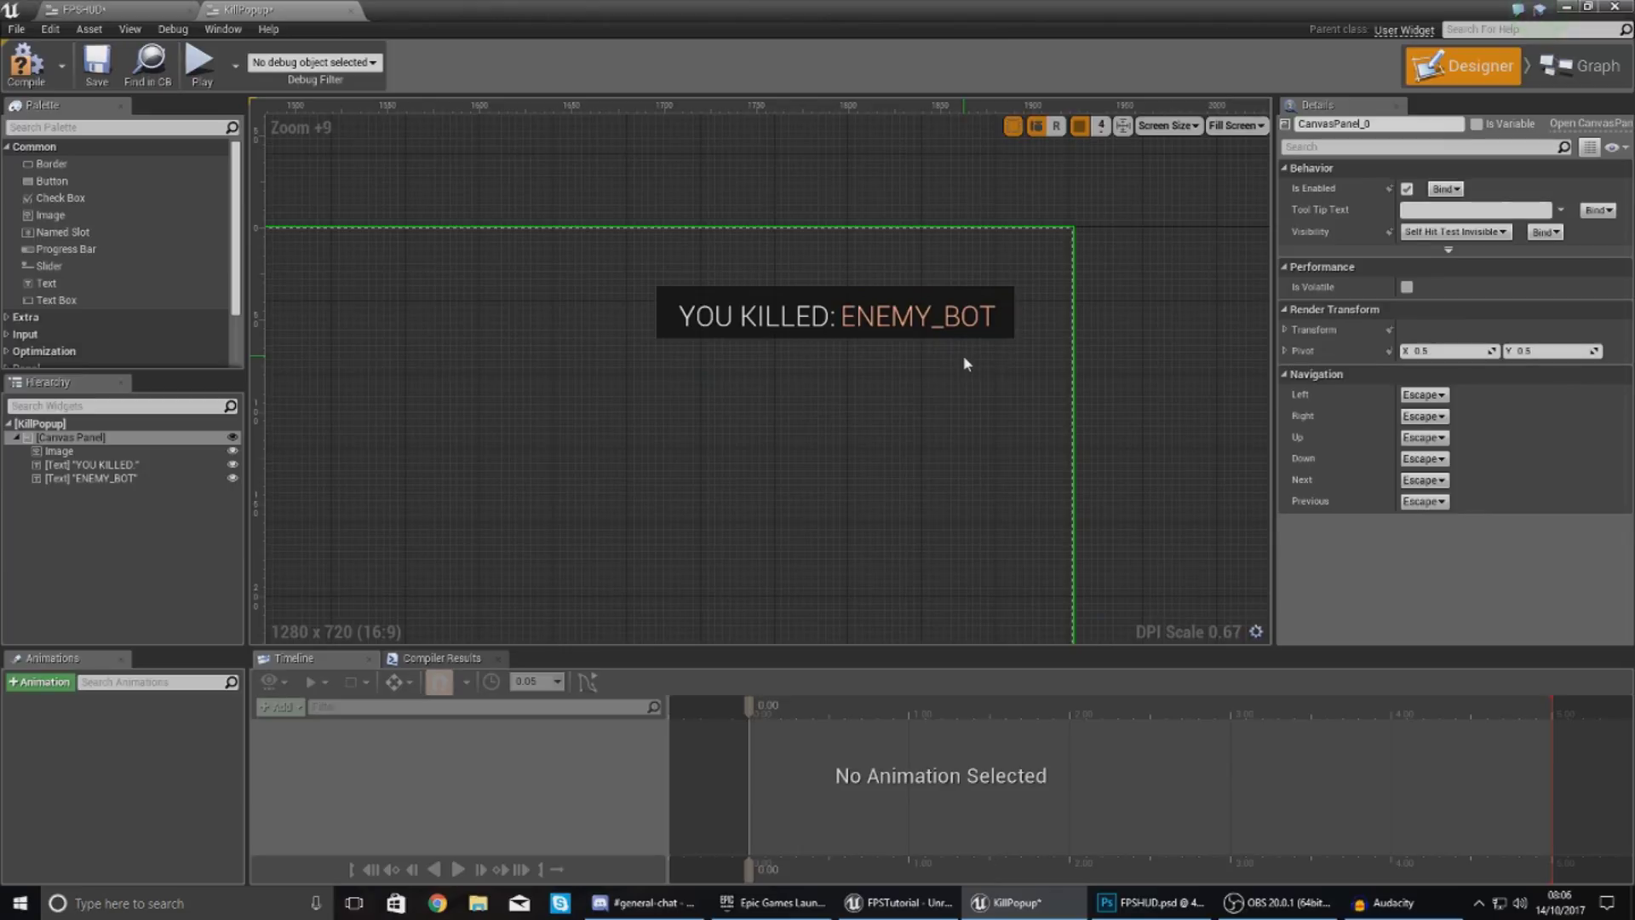
left_click(835, 351)
left_click(896, 424)
- Delete the copied background image from the FPSHUD widget and return to KillPopup
left_click(98, 10)
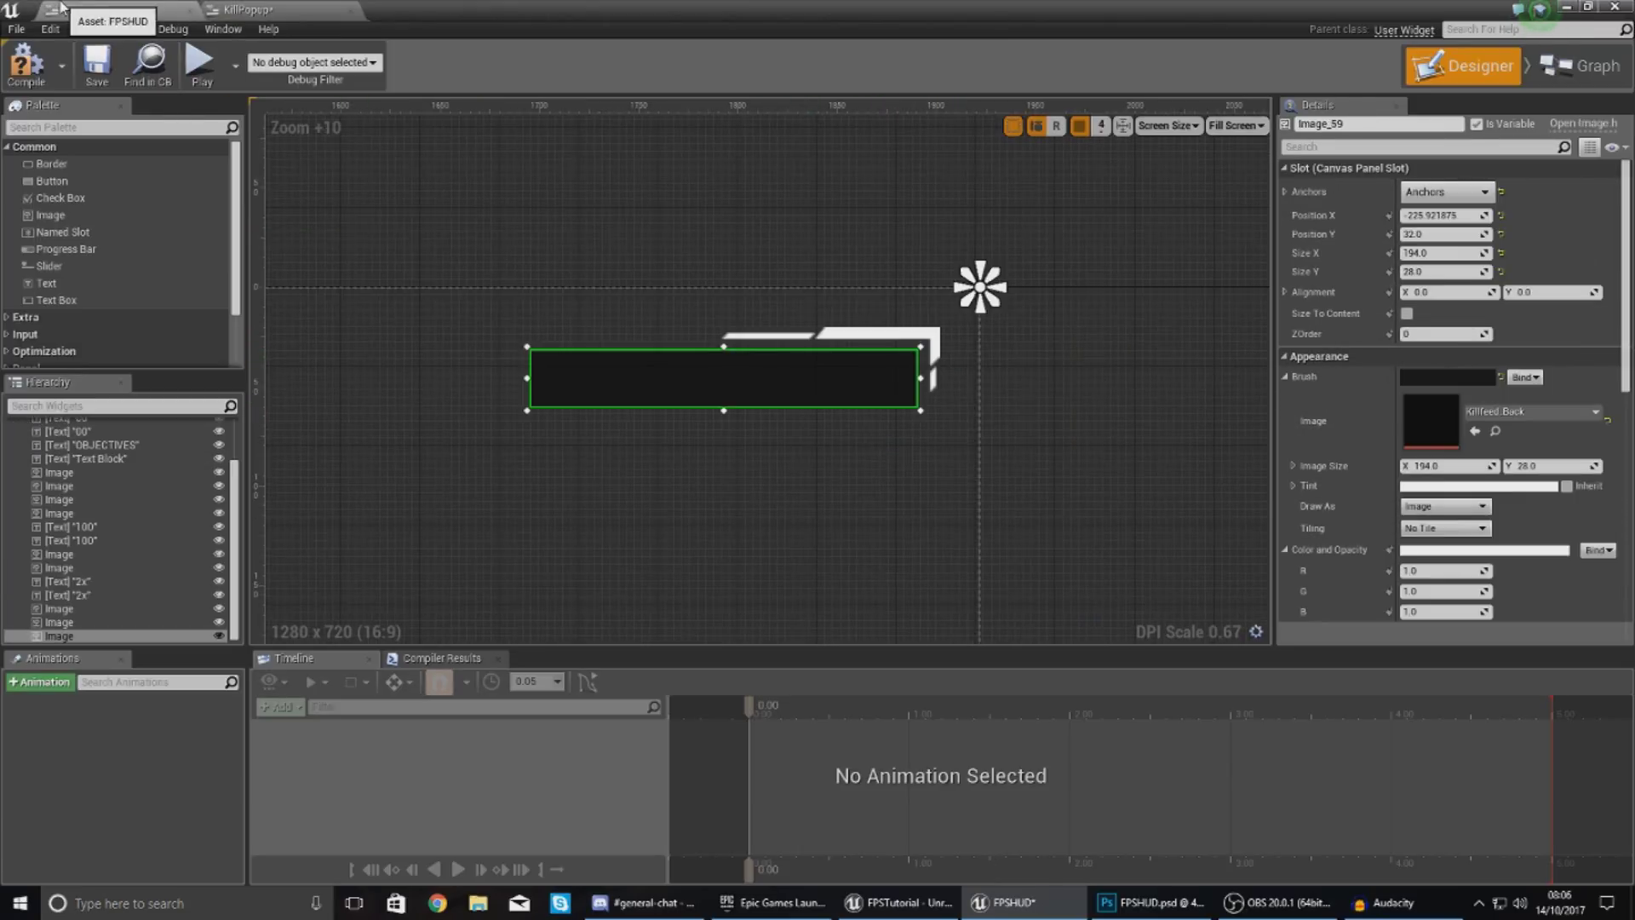
left_click(230, 8)
left_click(98, 9)
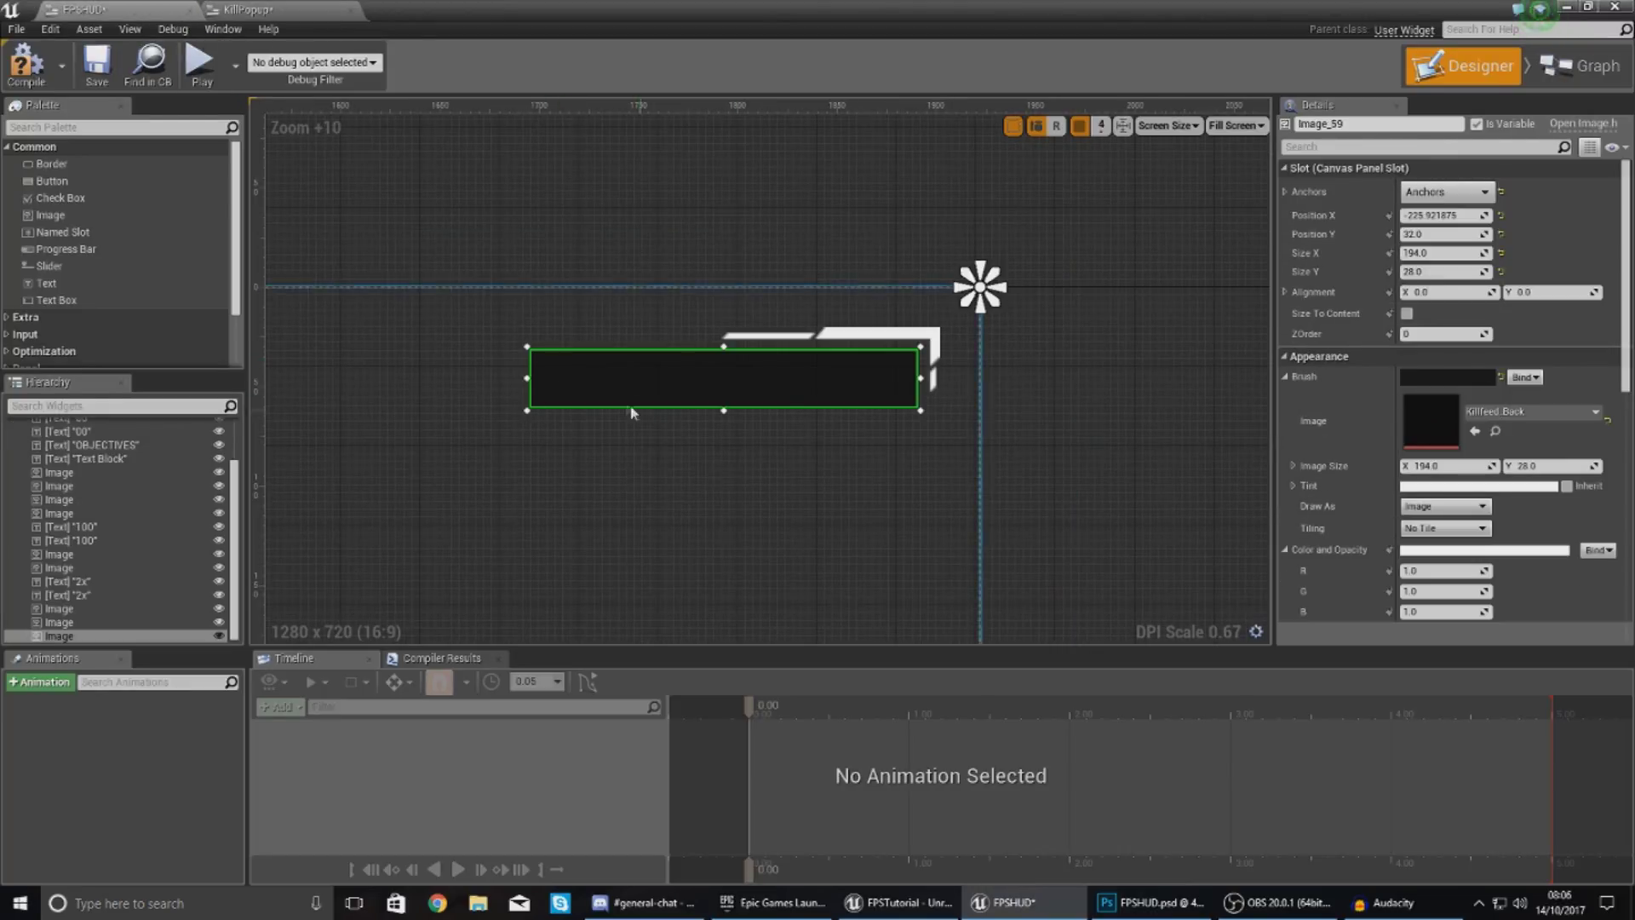
key("Delete")
left_click(230, 9)
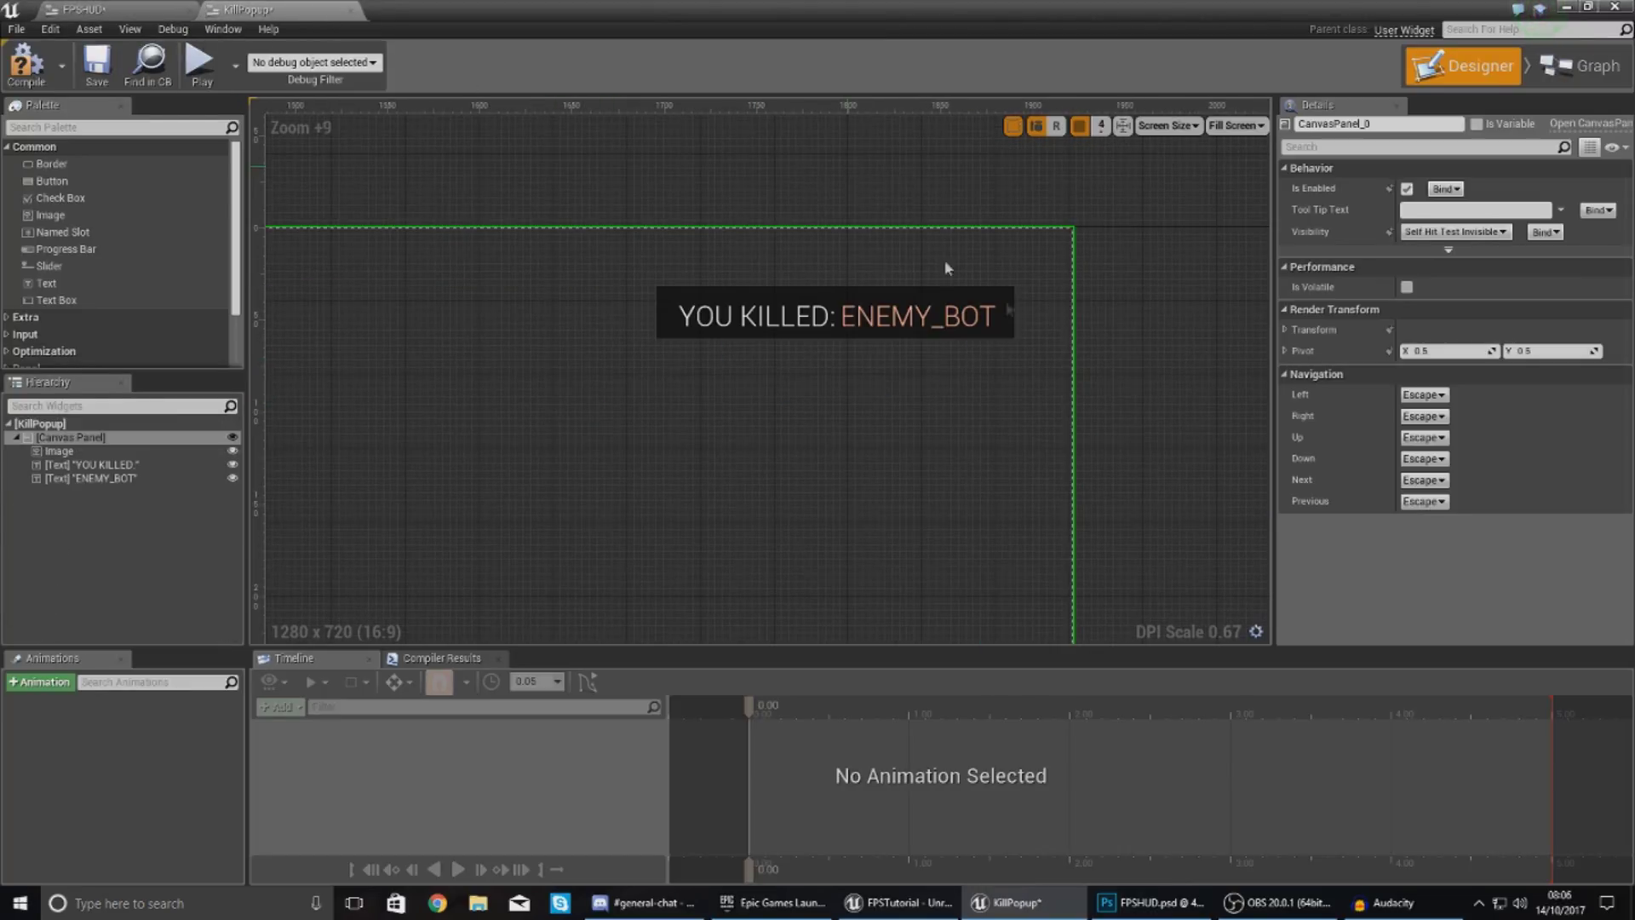
- Turn off grid snapping and nudge the "YOU KILLED:" text to about (1706.7, 38.9)
scroll(943, 259, "up", 5)
left_click(918, 393)
left_click_drag(918, 393, 918, 410)
left_click(1101, 125)
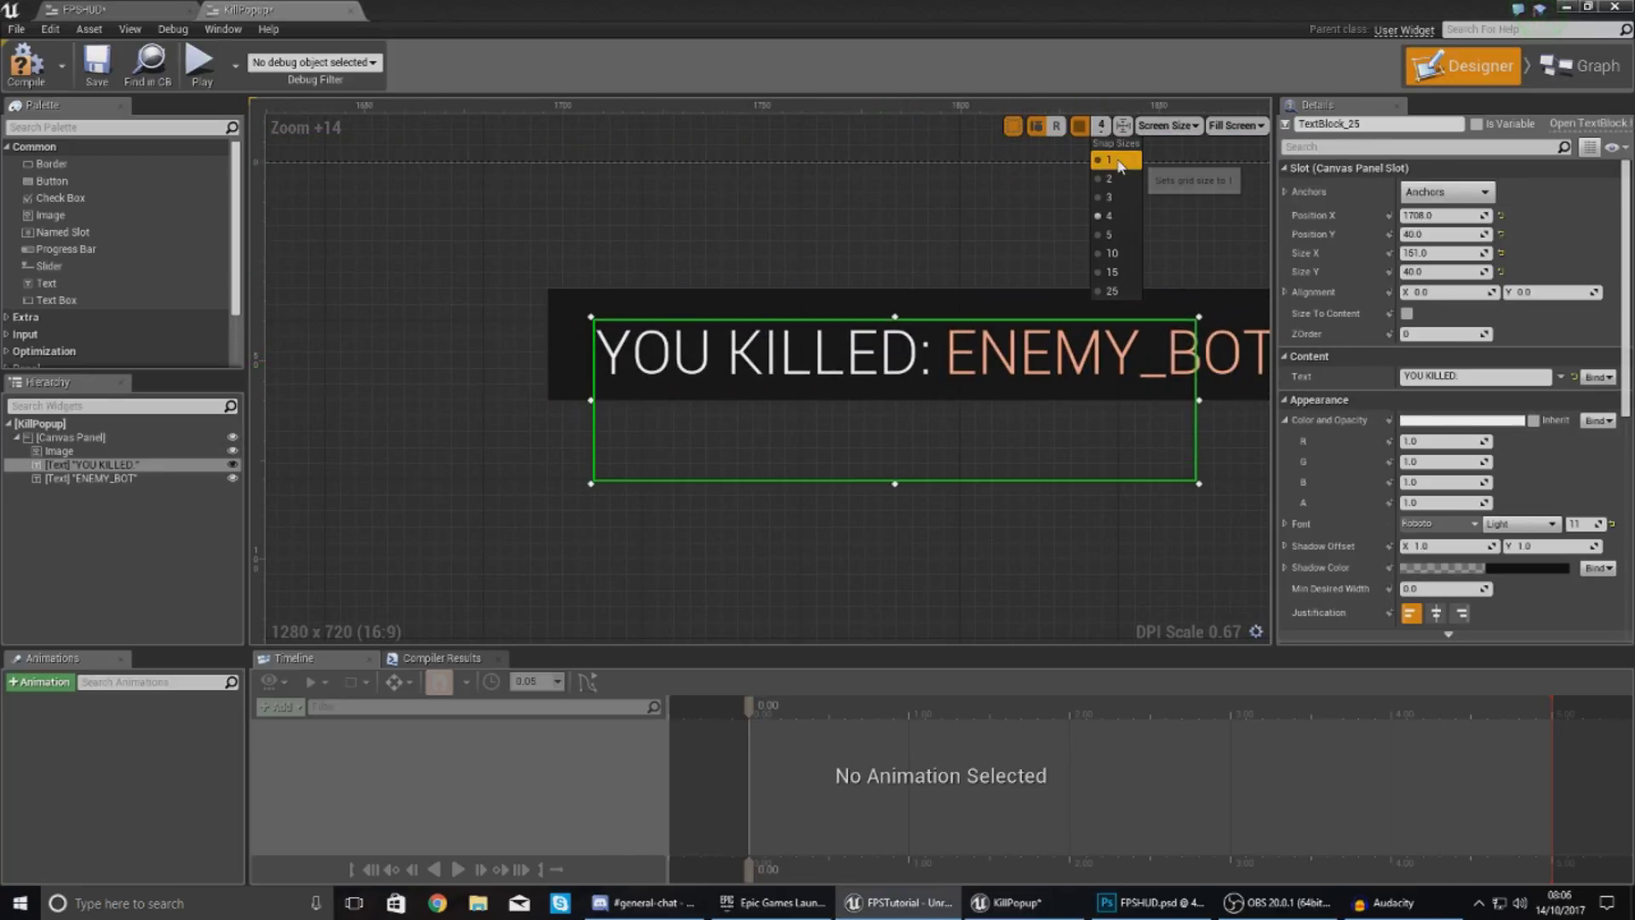
left_click(1079, 125)
left_click_drag(749, 356, 744, 353)
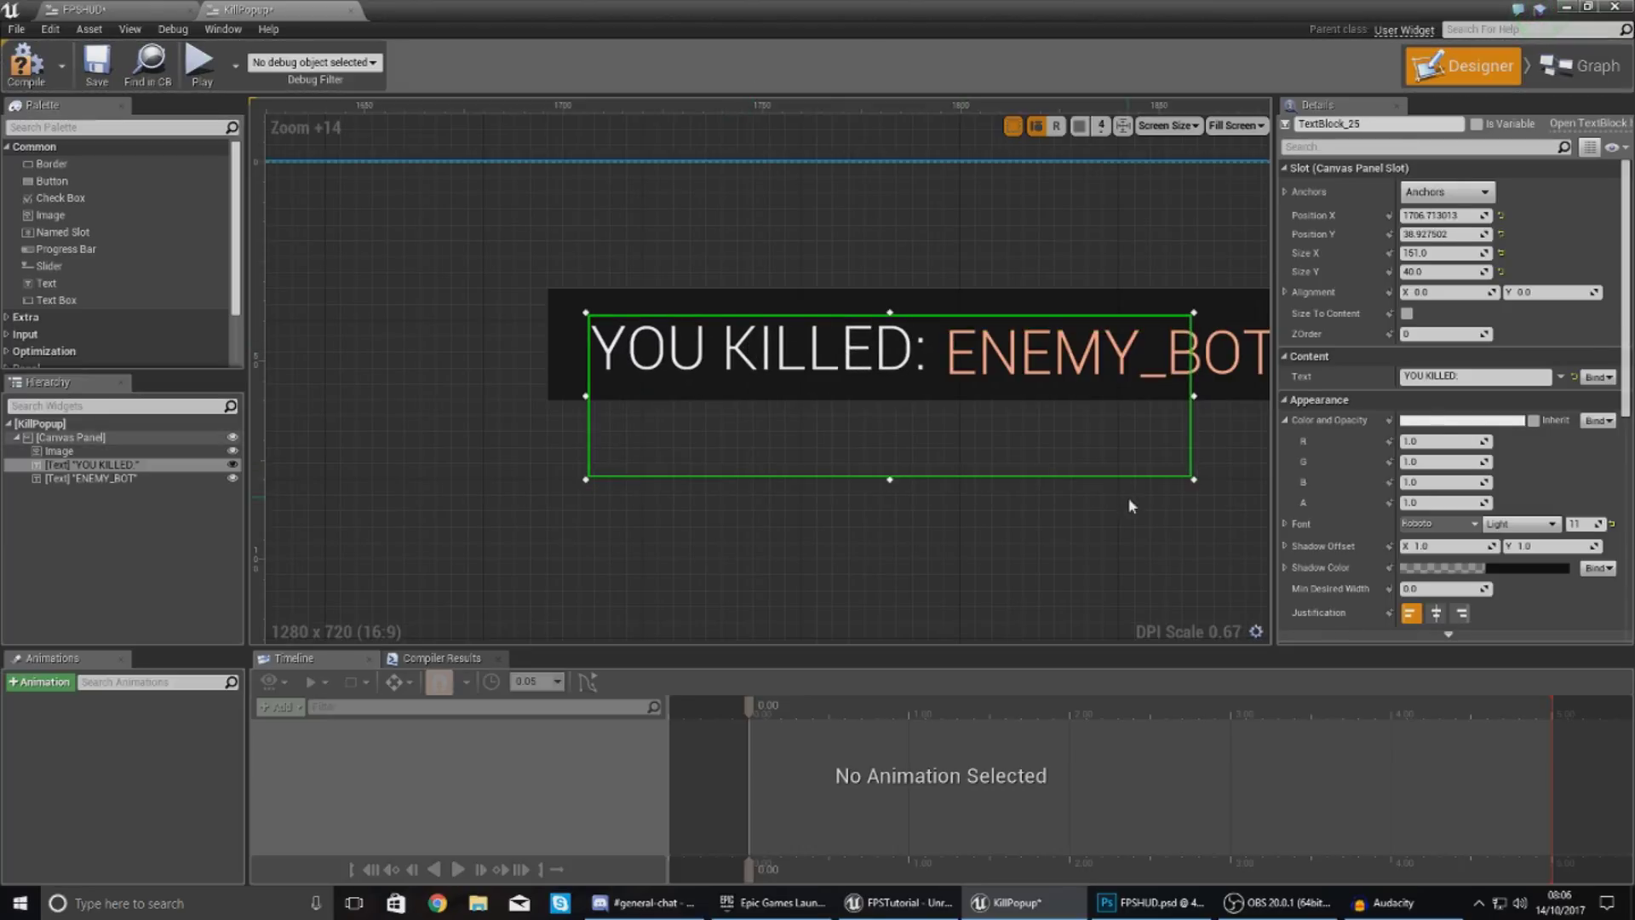
left_click(1127, 506)
- Nudge the "ENEMY_BOT" text up so it lines up with "YOU KILLED:" on the dark bar
right_click_drag(1127, 505, 900, 536)
left_click(953, 390)
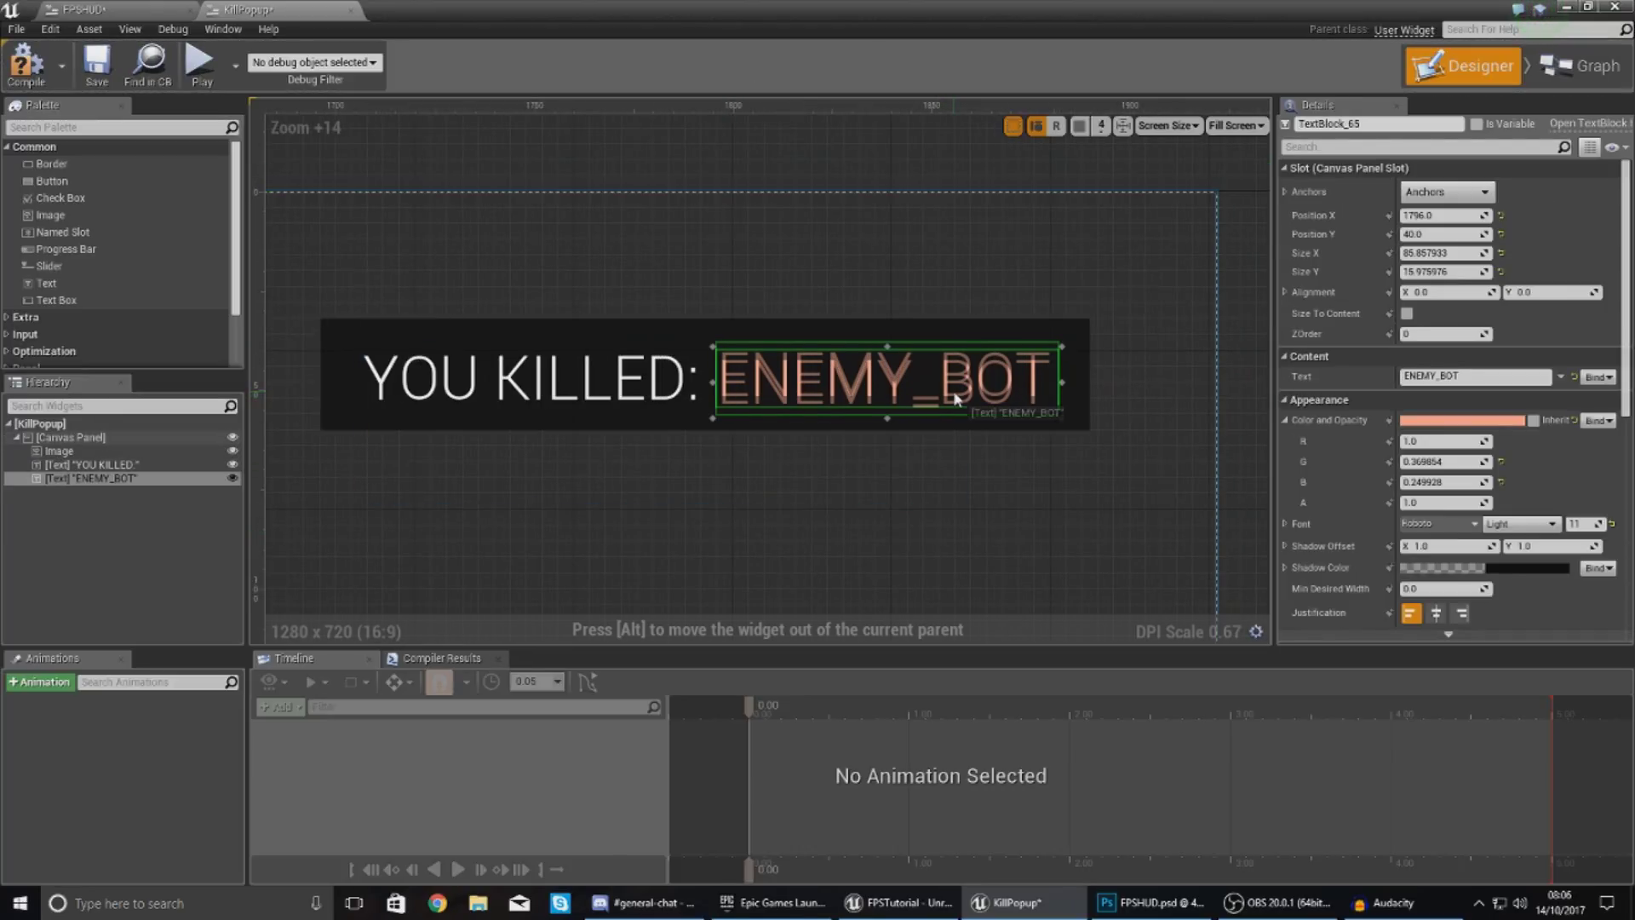
left_click(943, 496)
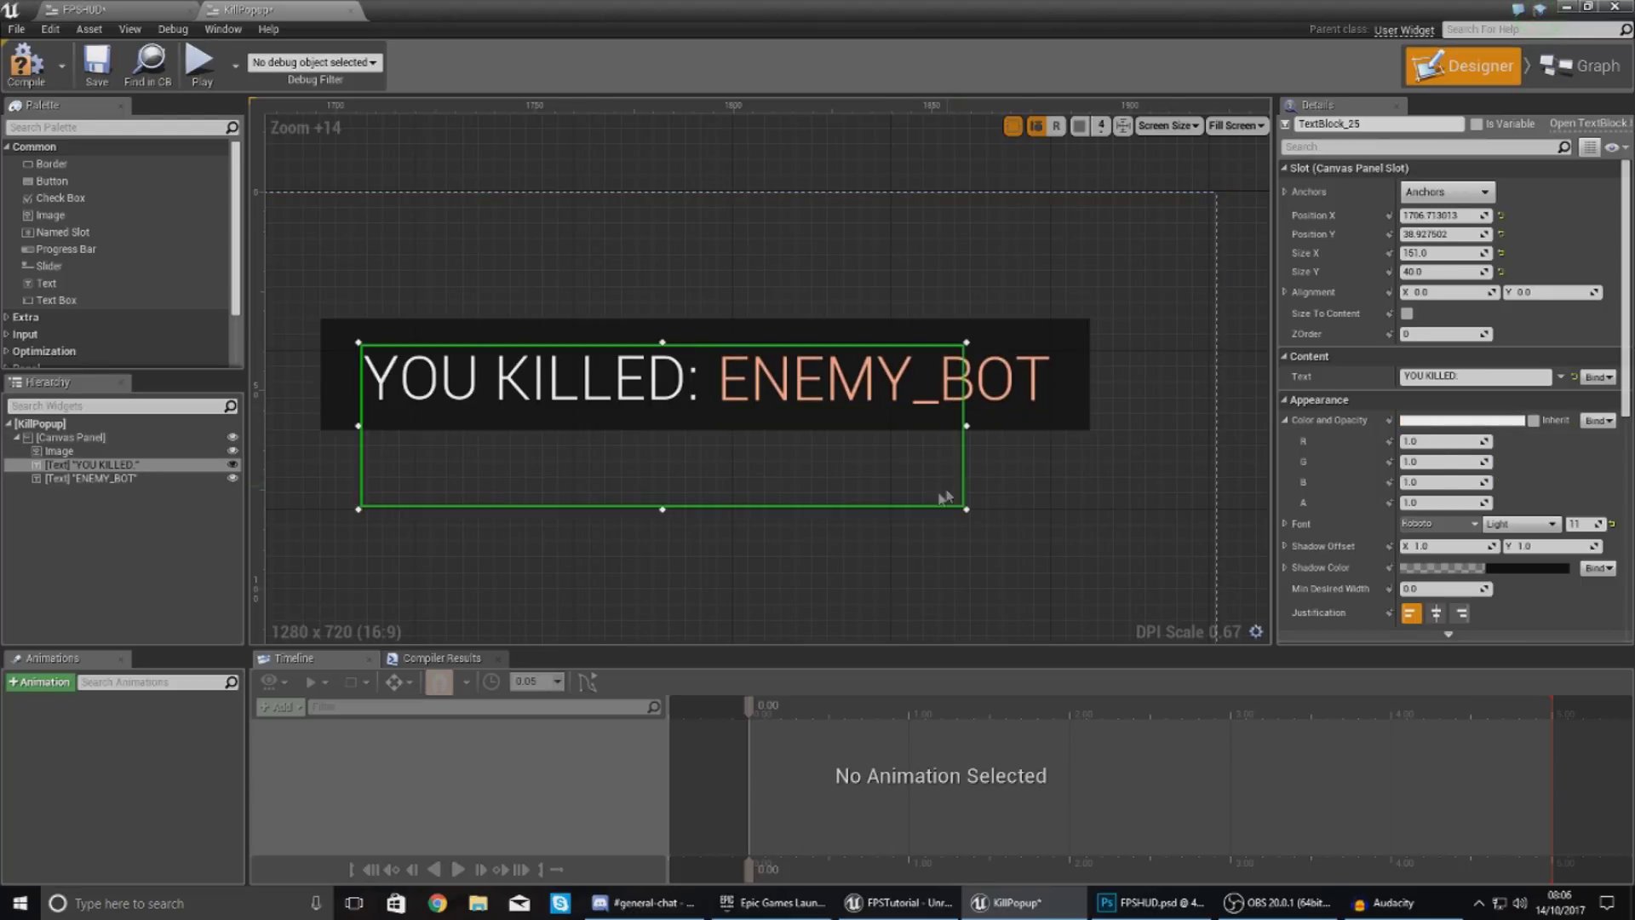
scroll(943, 496, "down", 3)
left_click(1100, 565)
scroll(1067, 567, "down", 12)
right_click_drag(1068, 567, 913, 386)
scroll(948, 350, "up", 11)
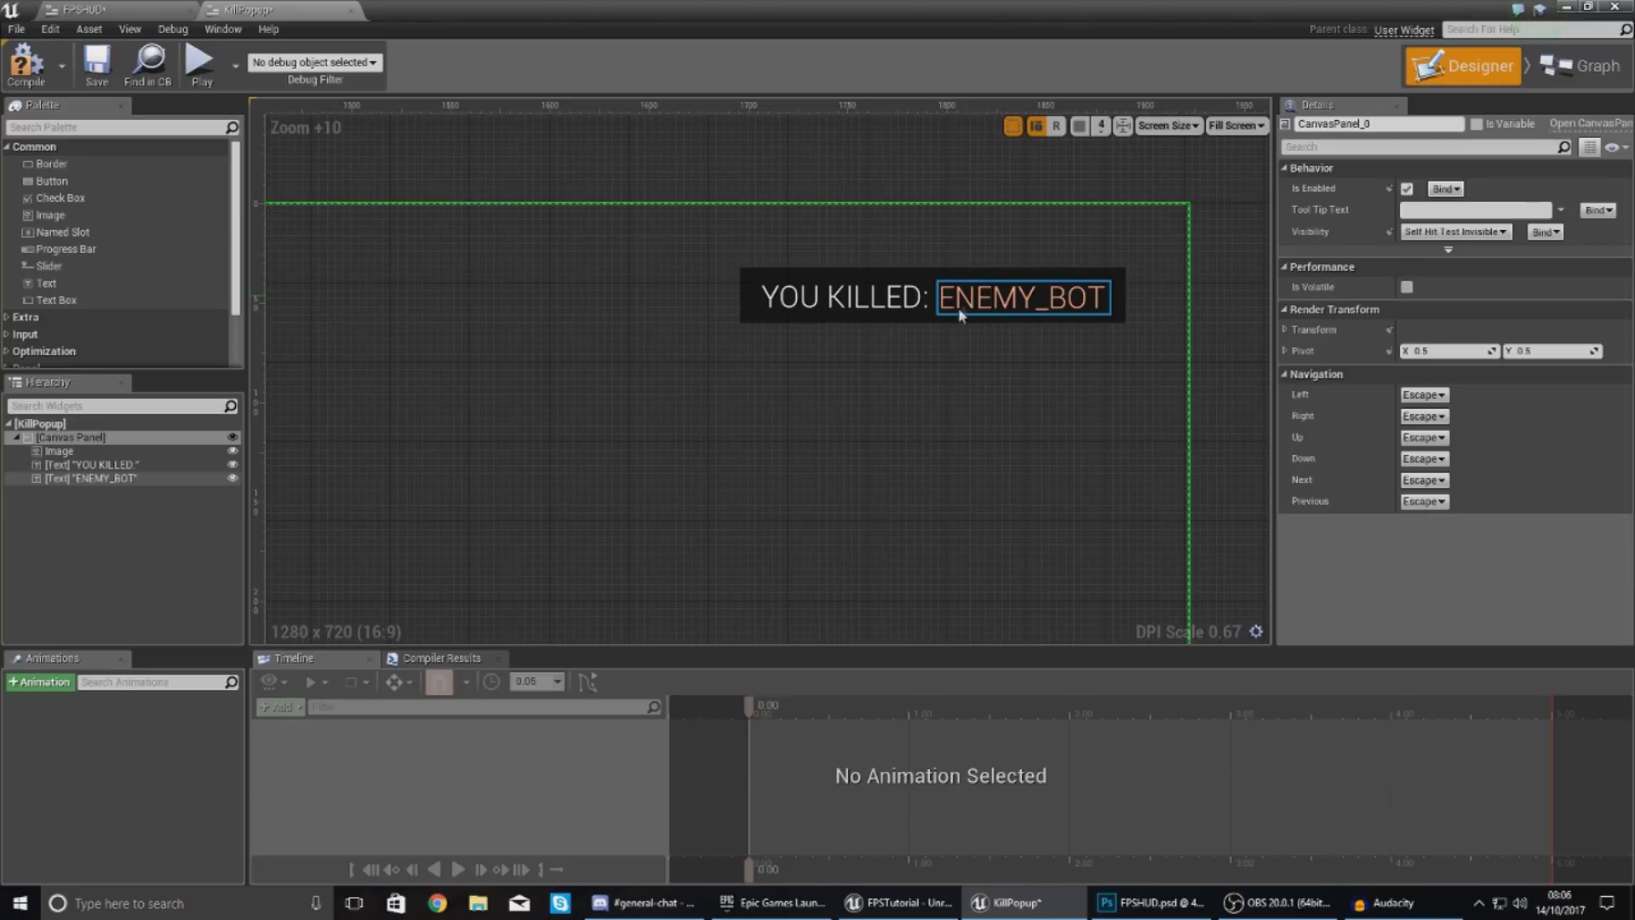
- Set the color alpha of the "YOU KILLED:" and "ENEMY_BOT" texts to 0
left_click(856, 315)
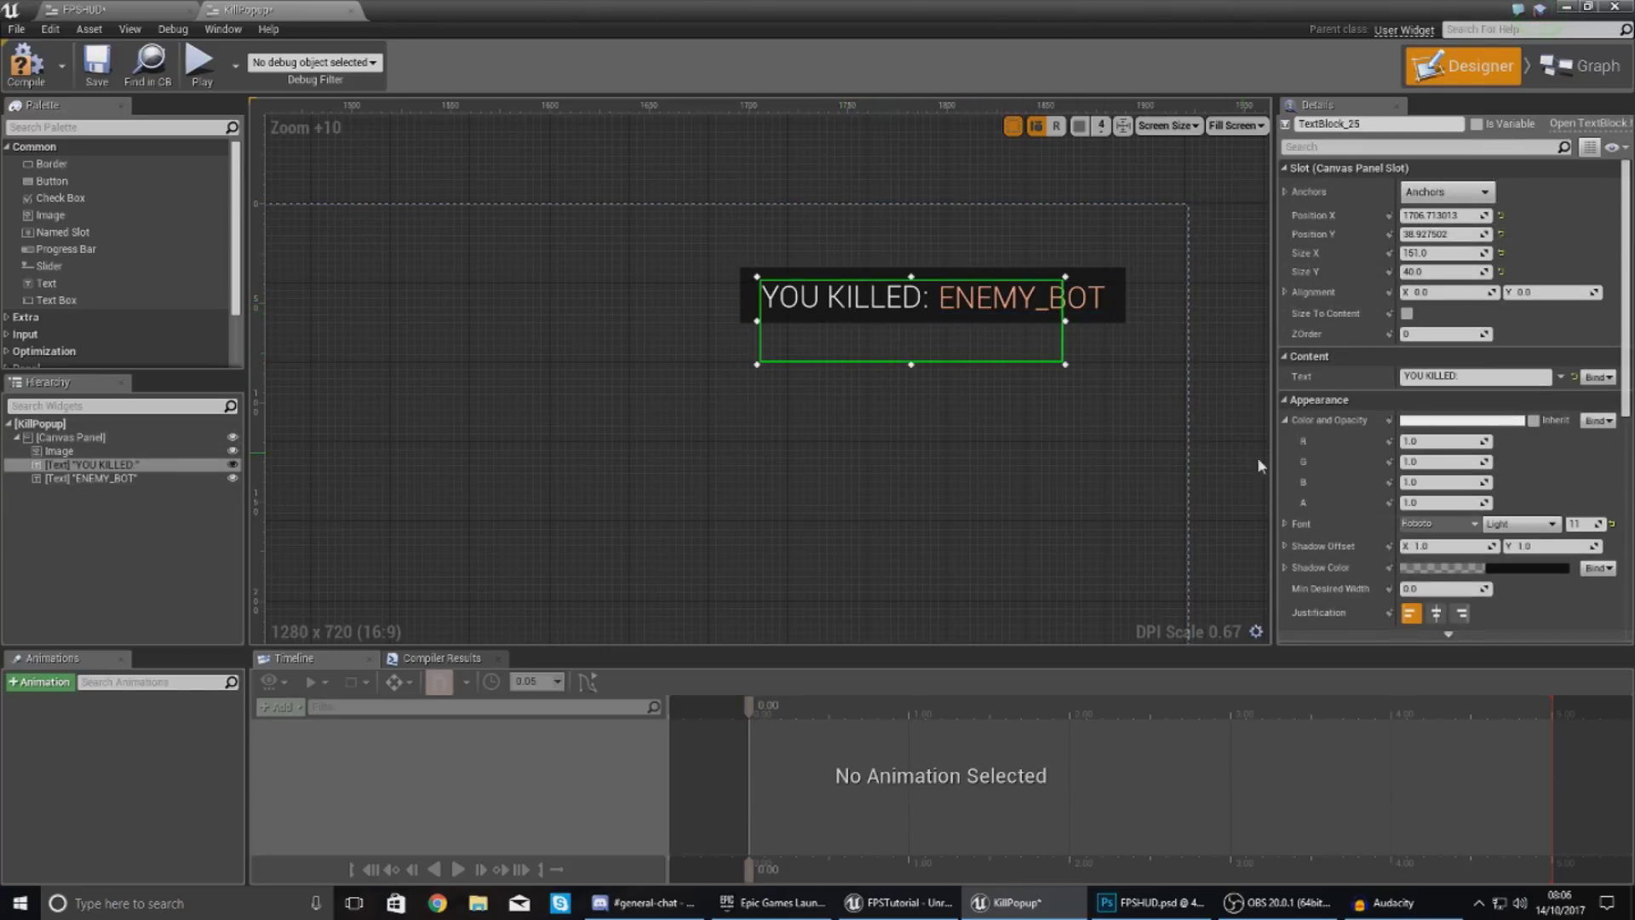
left_click(1439, 502)
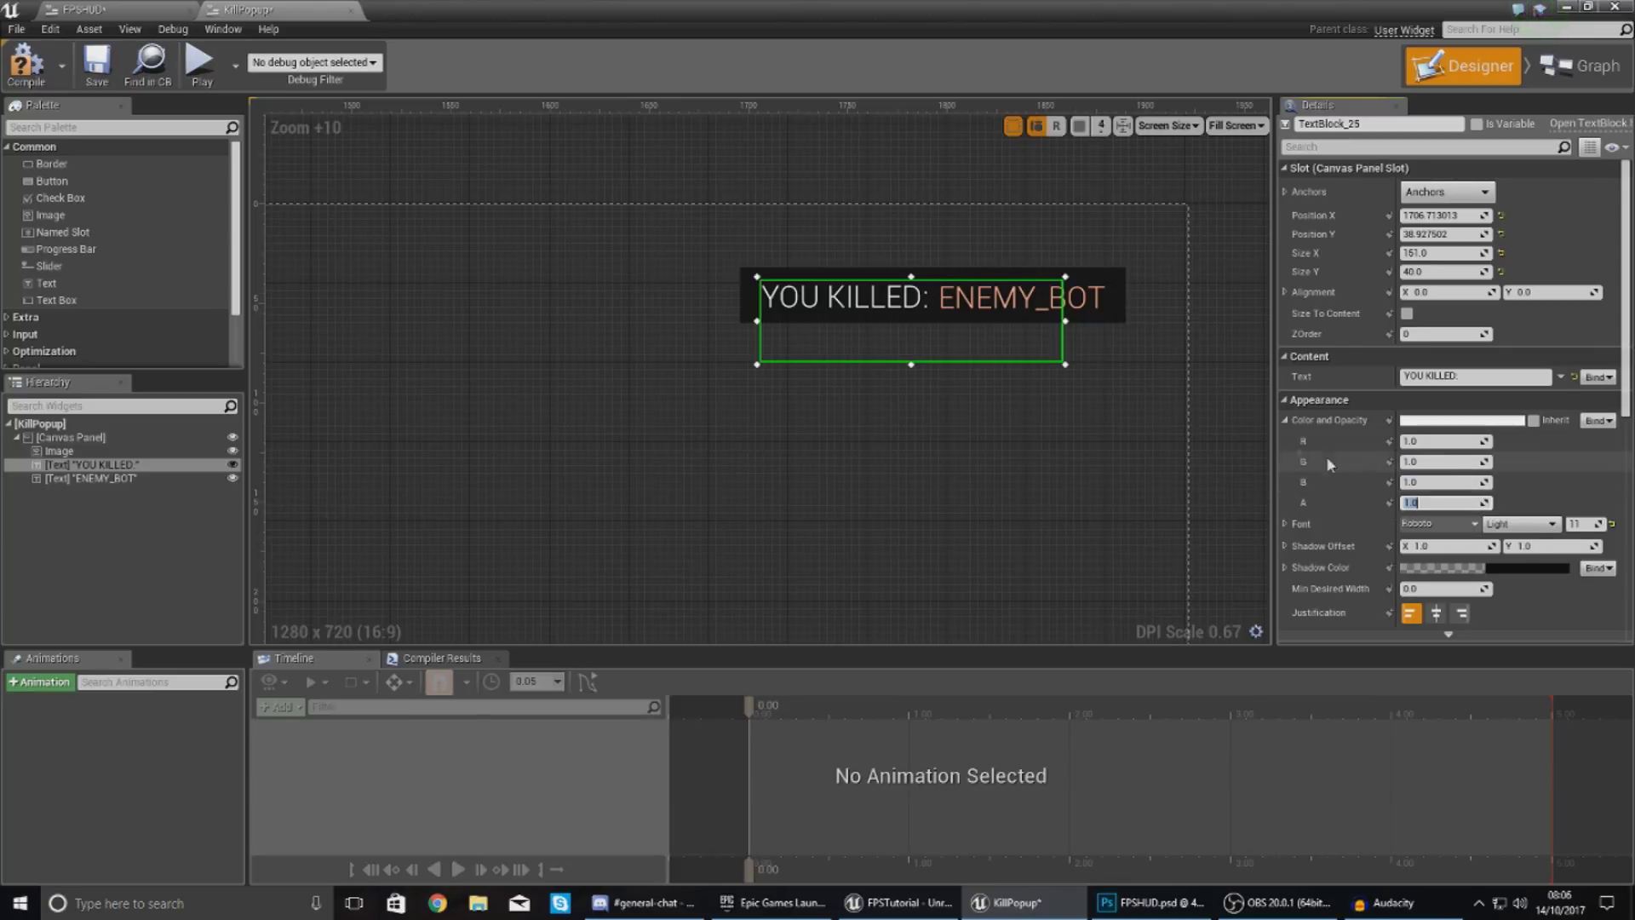
left_click(91, 477)
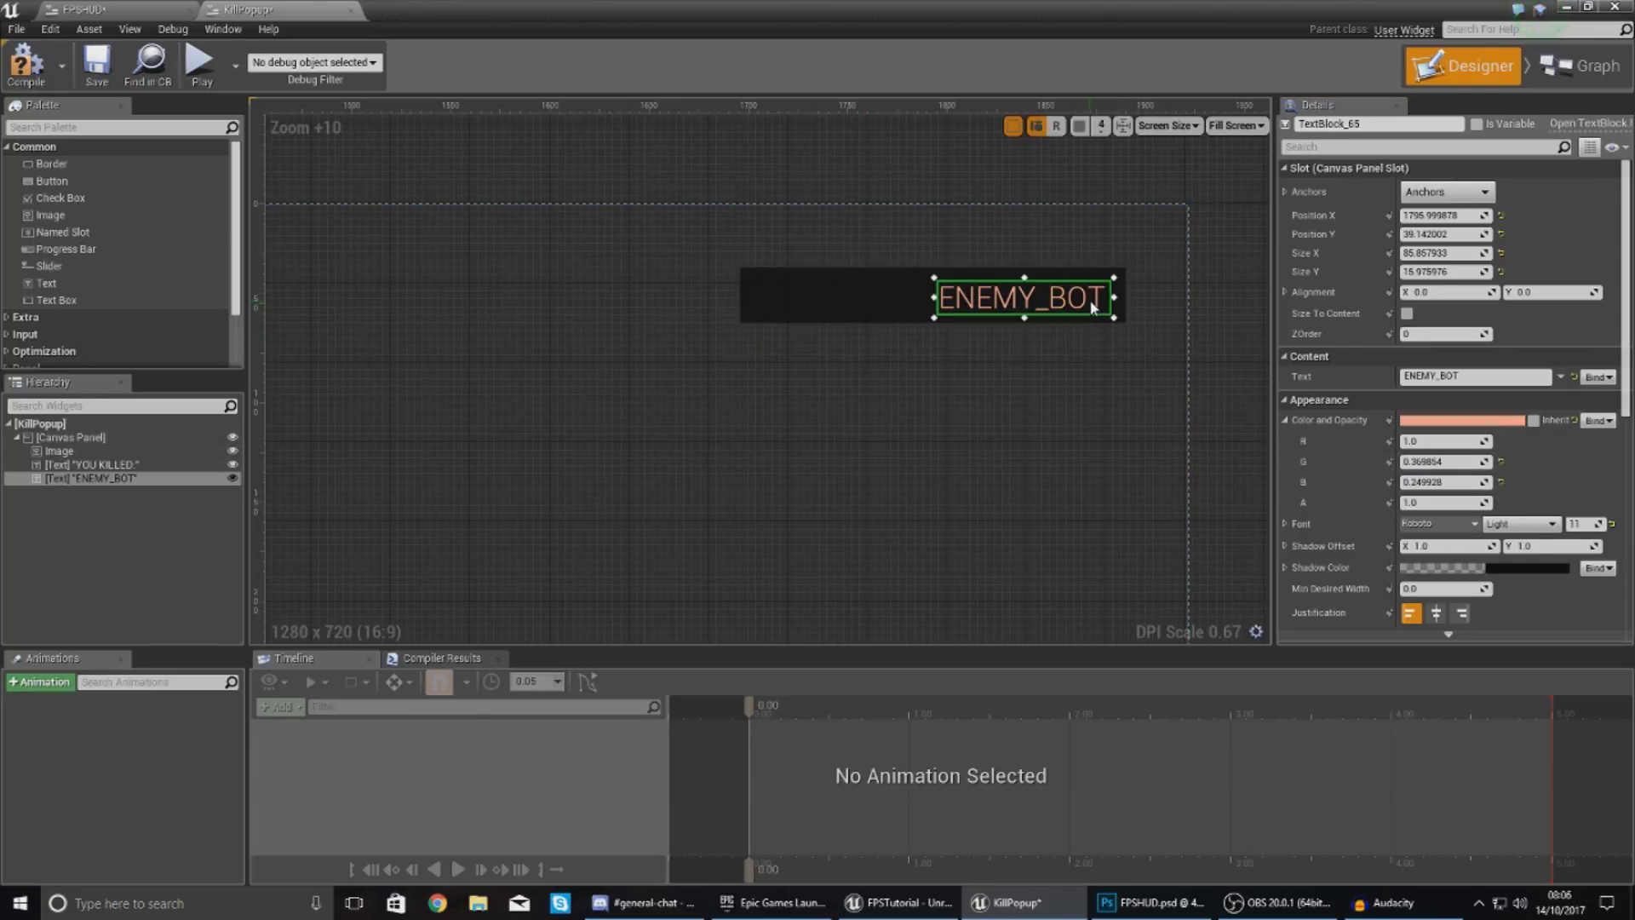
- Set the color alpha of the dark background bar image to 0
left_click(999, 250)
left_click(1001, 269)
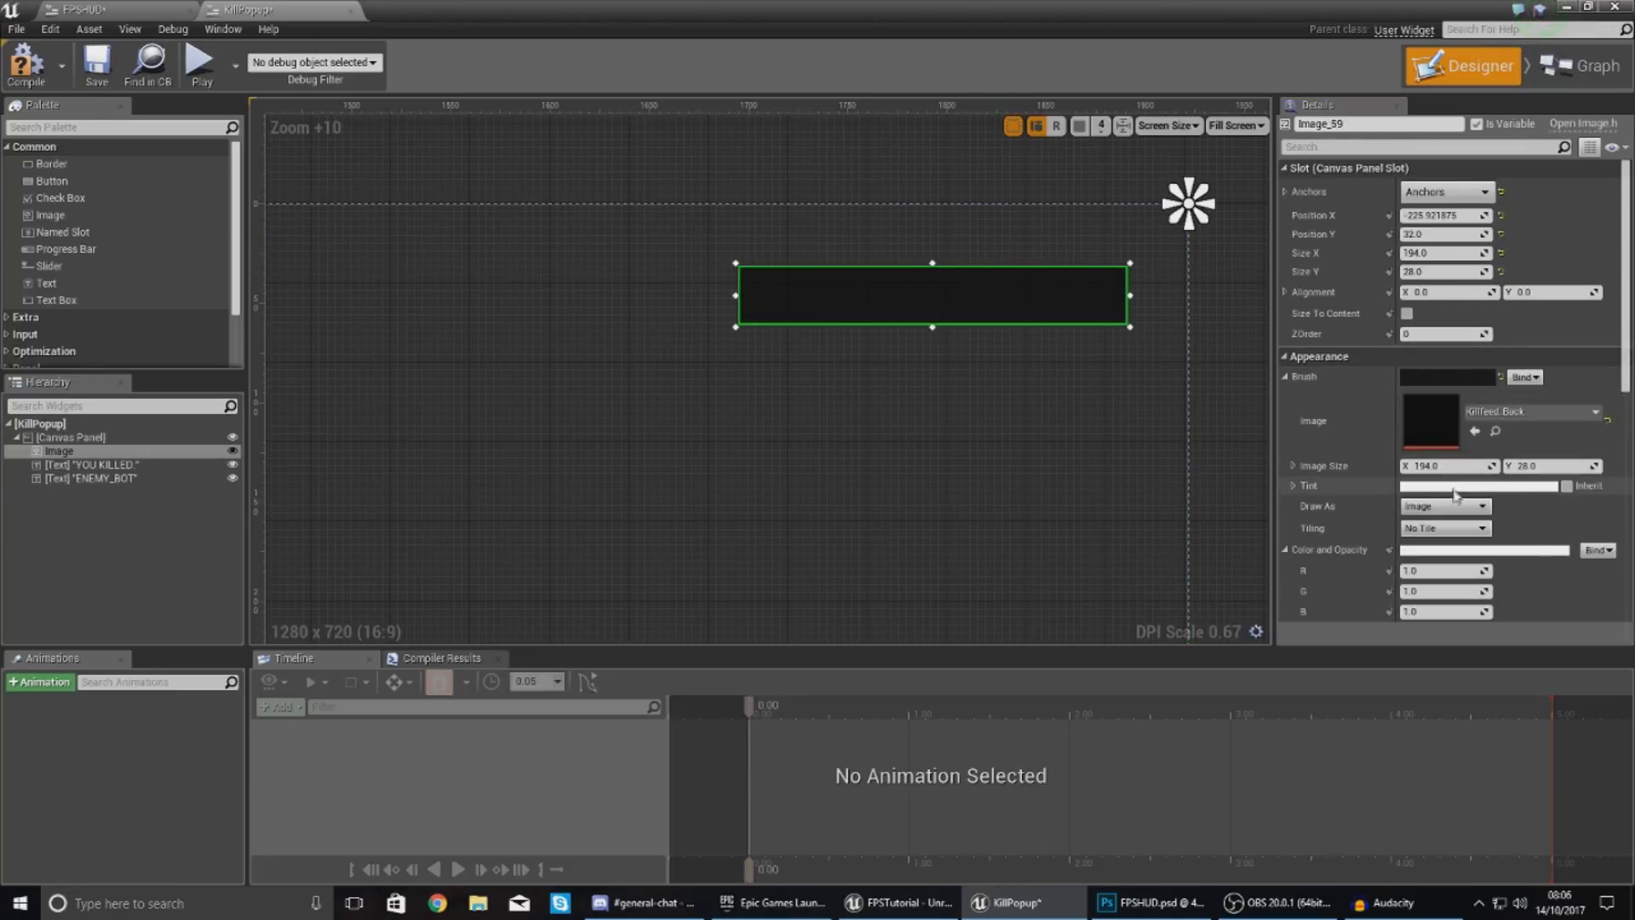
scroll(1451, 592, "down", 1)
left_click(1446, 579)
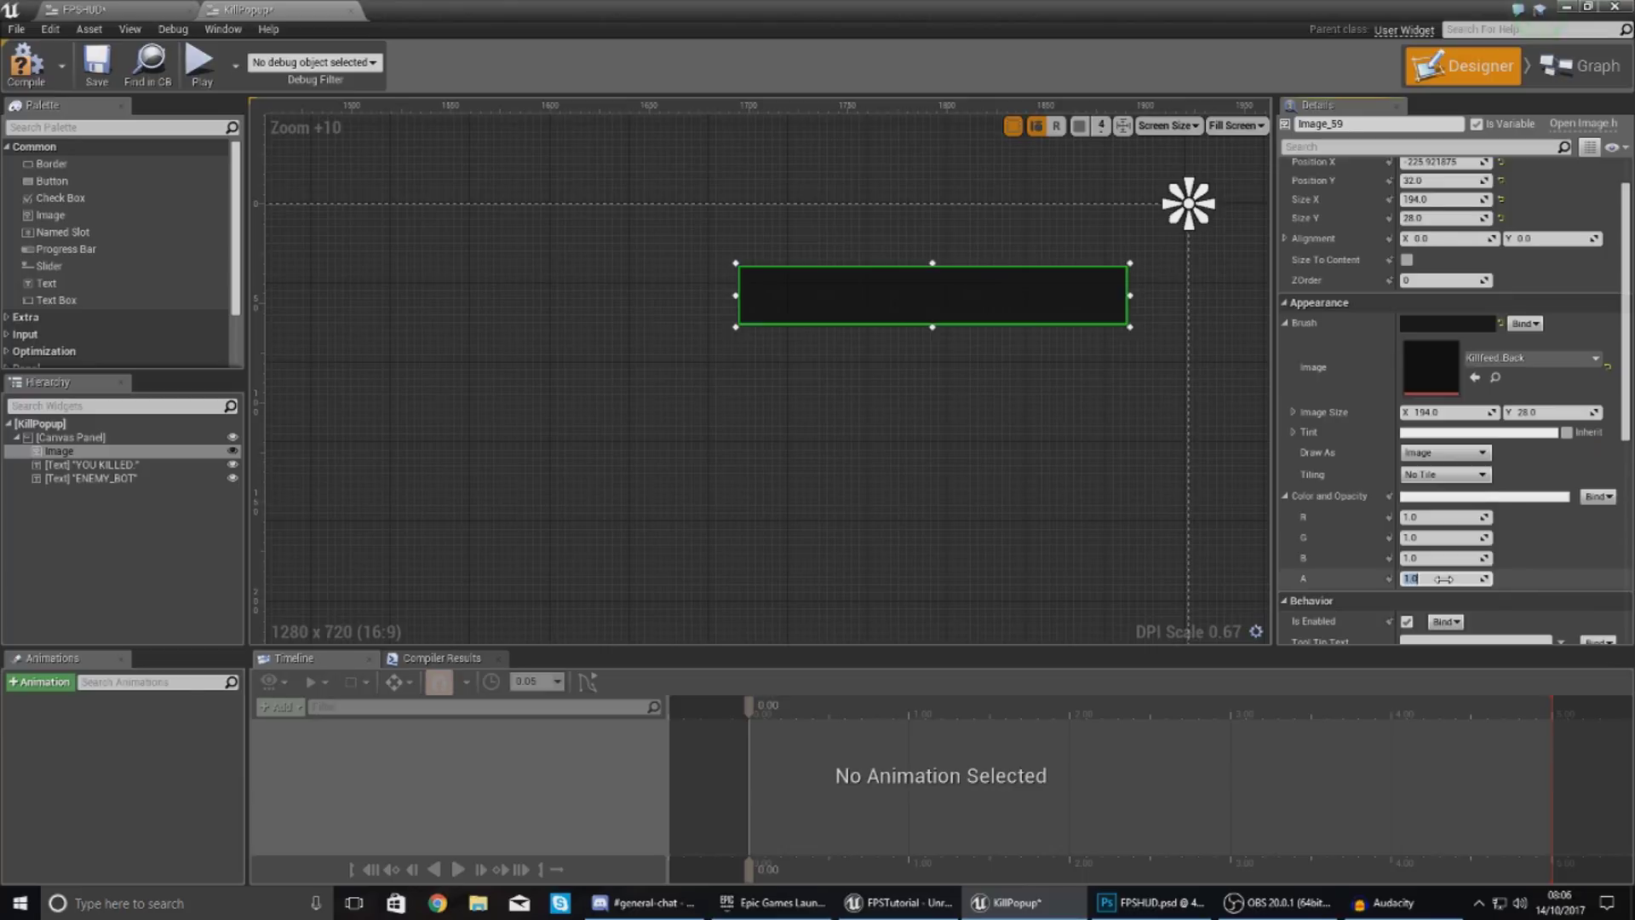
type("0")
key("Return")
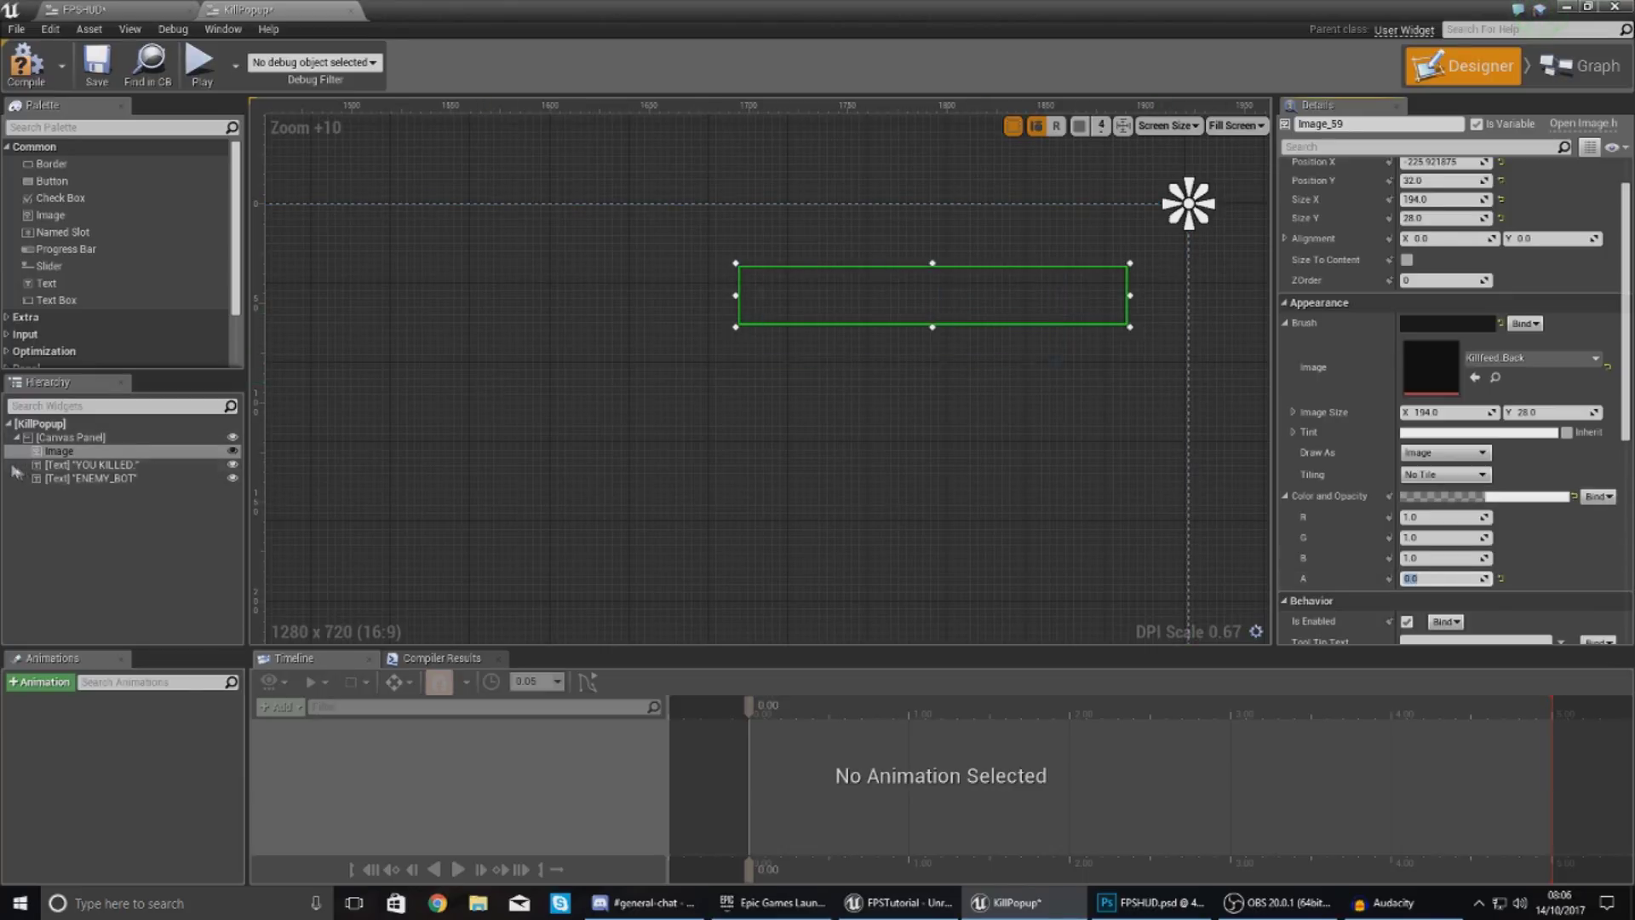
- Rename the background image widget KillFeed_Back
left_click(1299, 124)
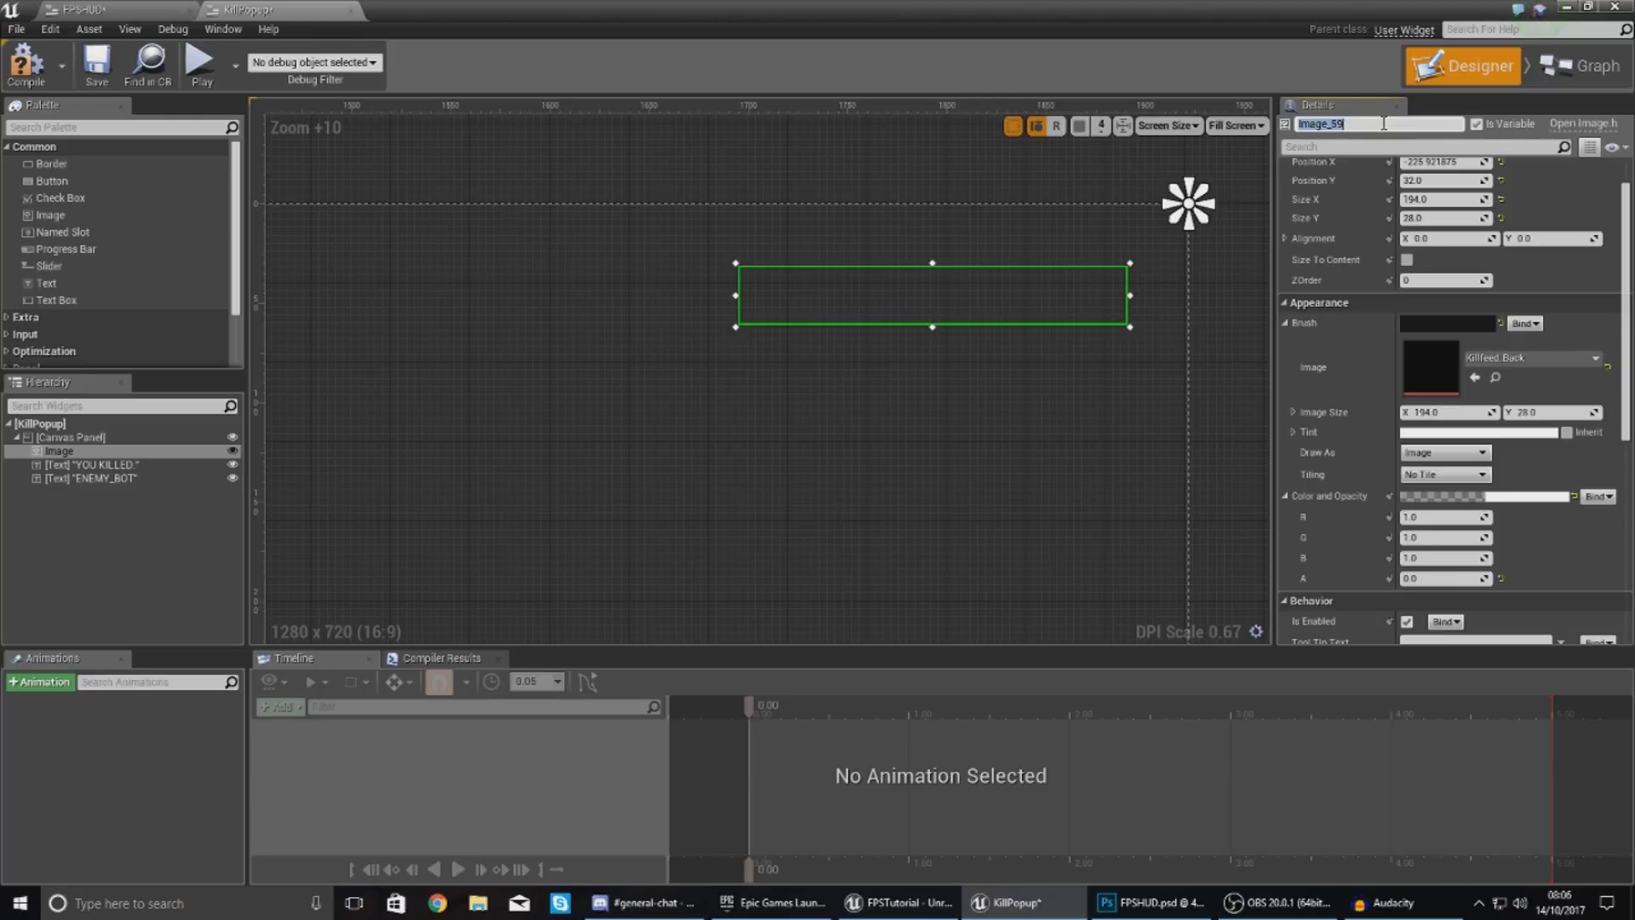
key("BackSpace")
key("BackSpace")
key("BackSpace")
key("BackSpace")
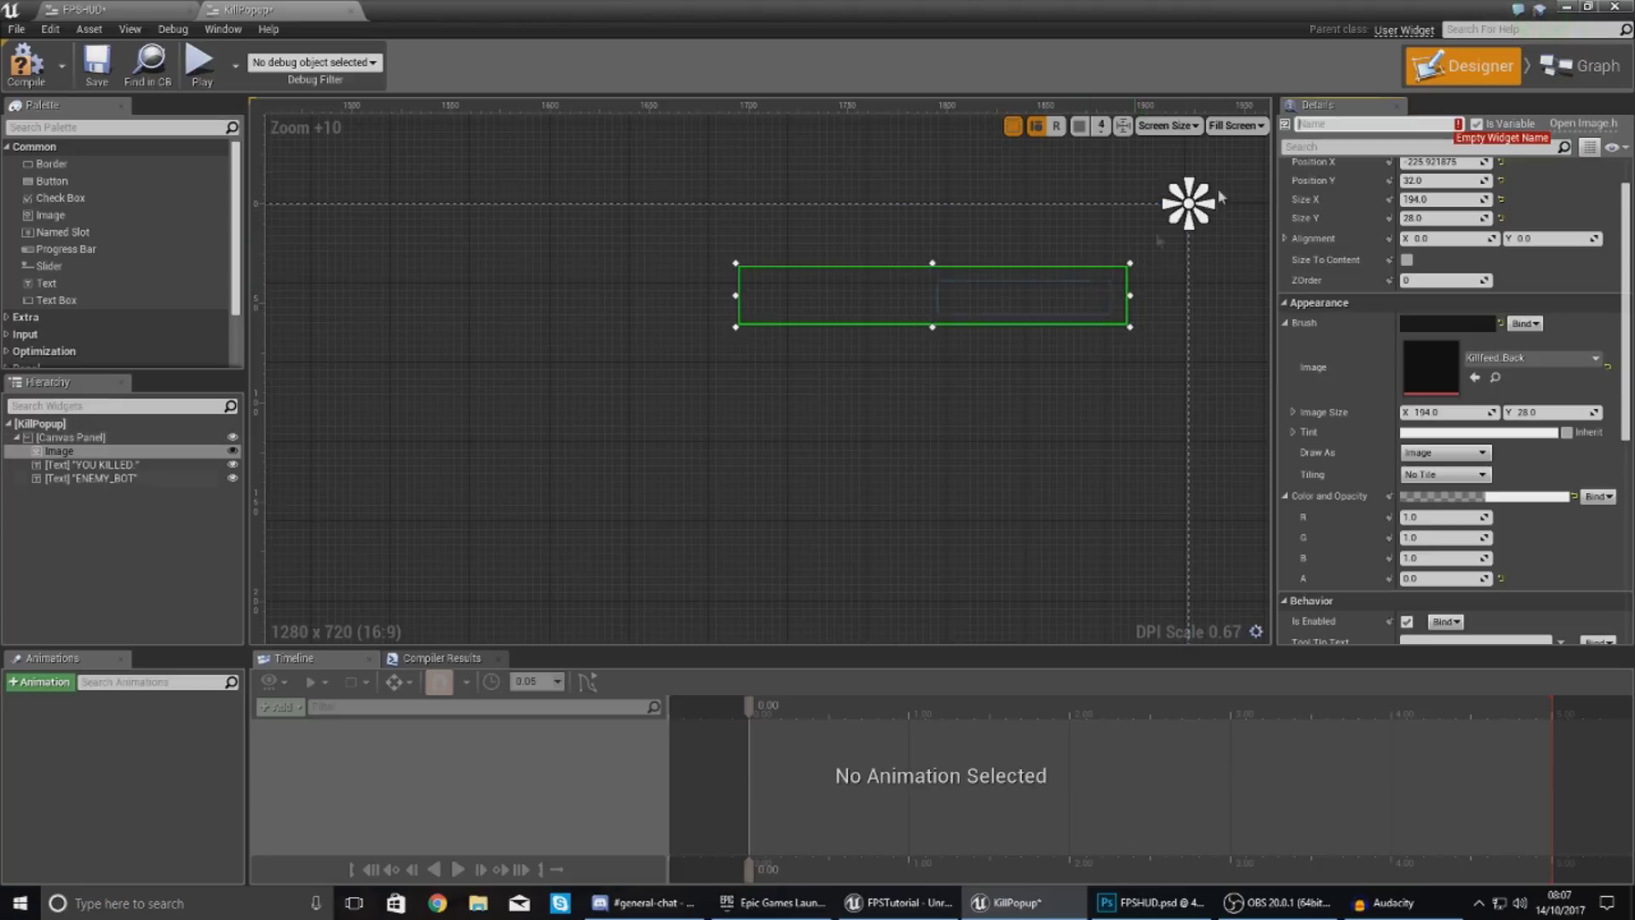
type("K")
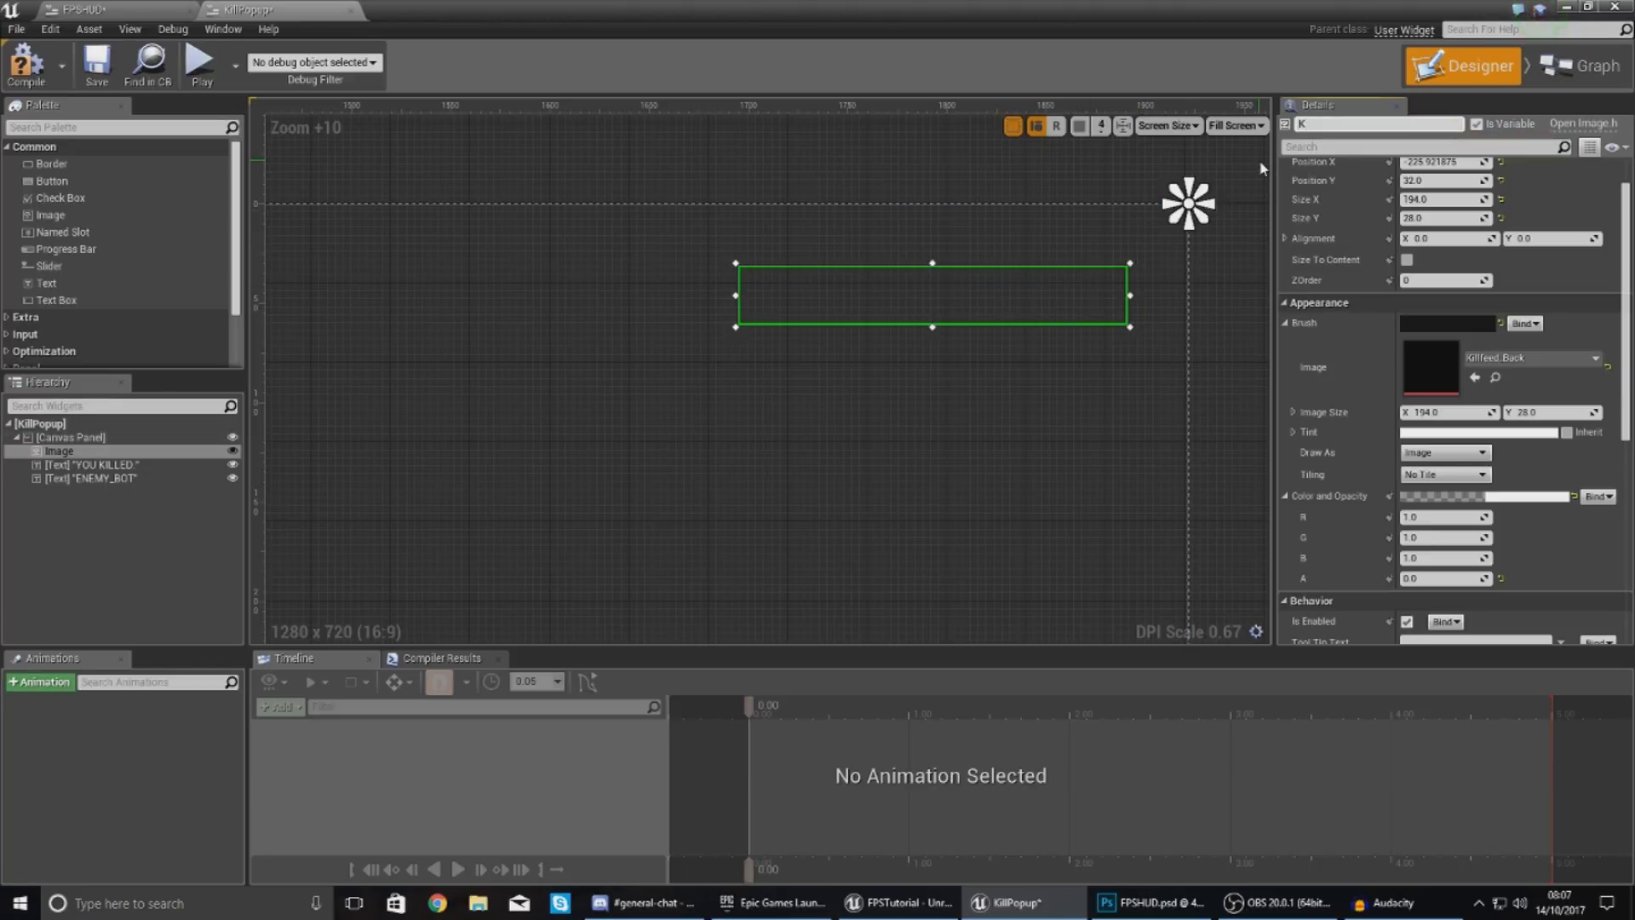
type("illFeed_Back")
key("Return")
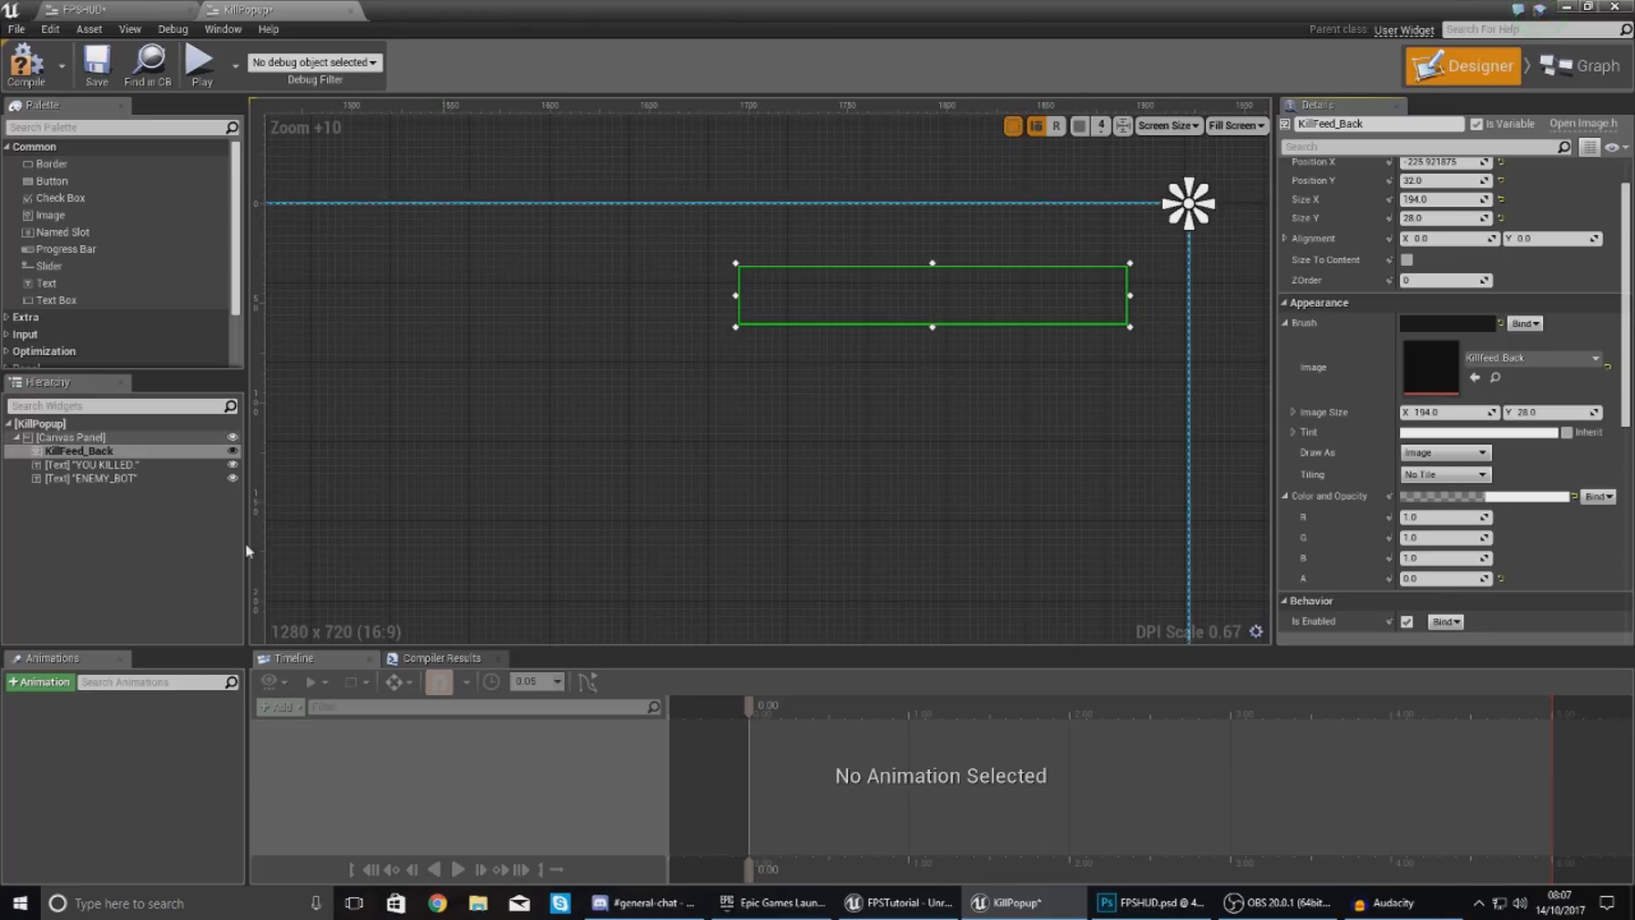
- Rename the "YOU KILLED:" text block Text_Killed and the "ENEMY_BOT" text block Text_Name
left_click(94, 464)
left_click(1396, 125)
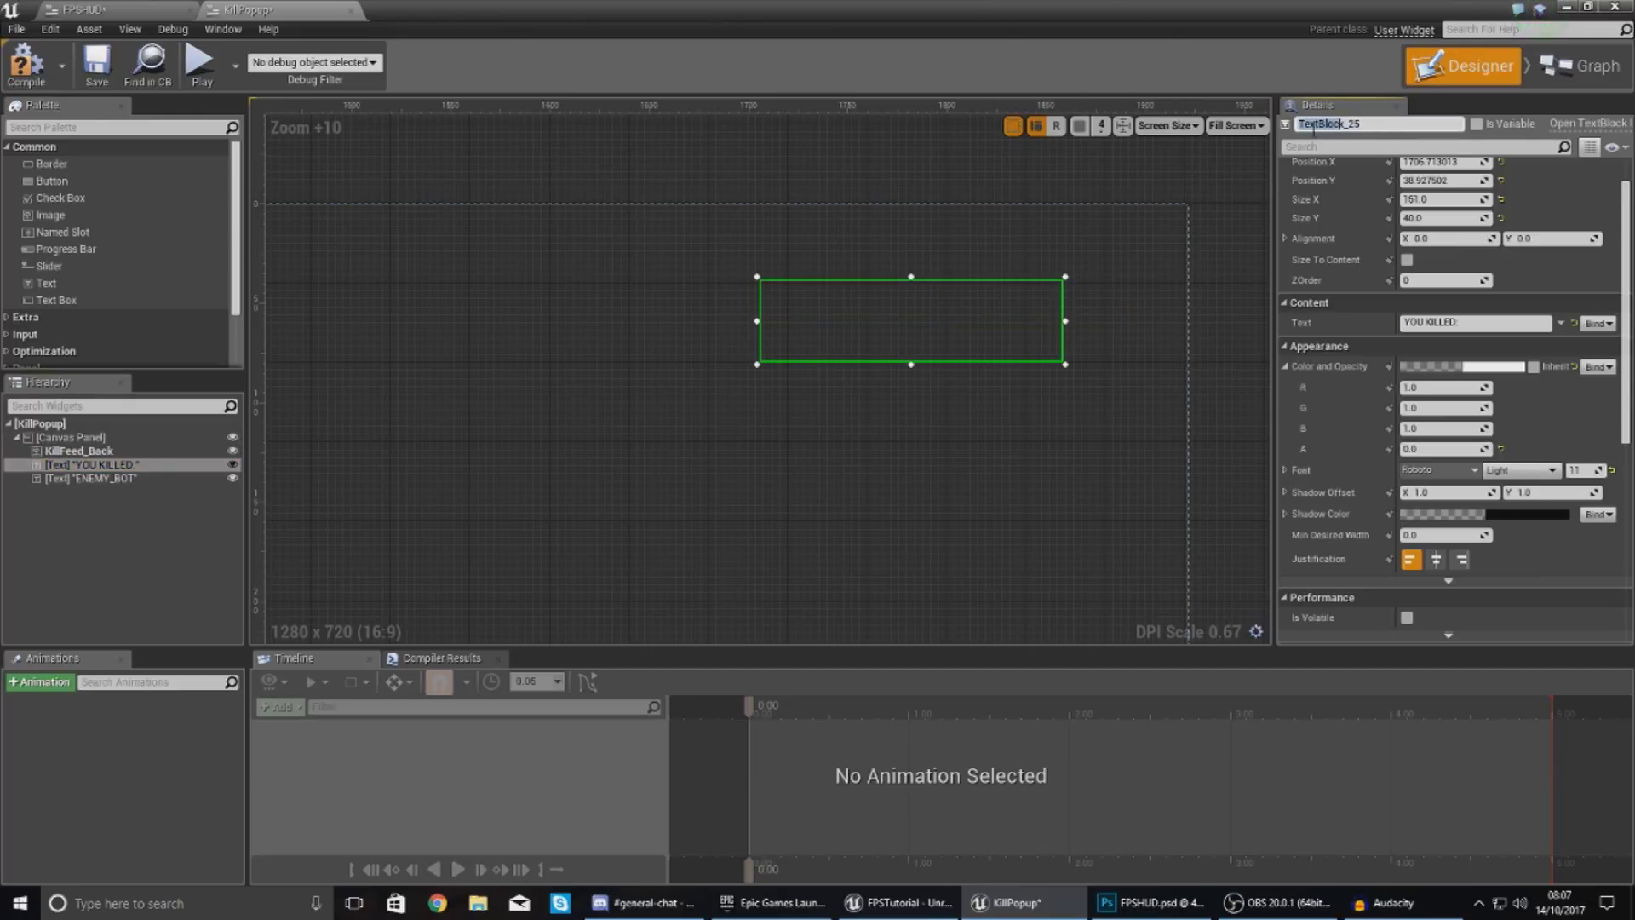
type("Tes")
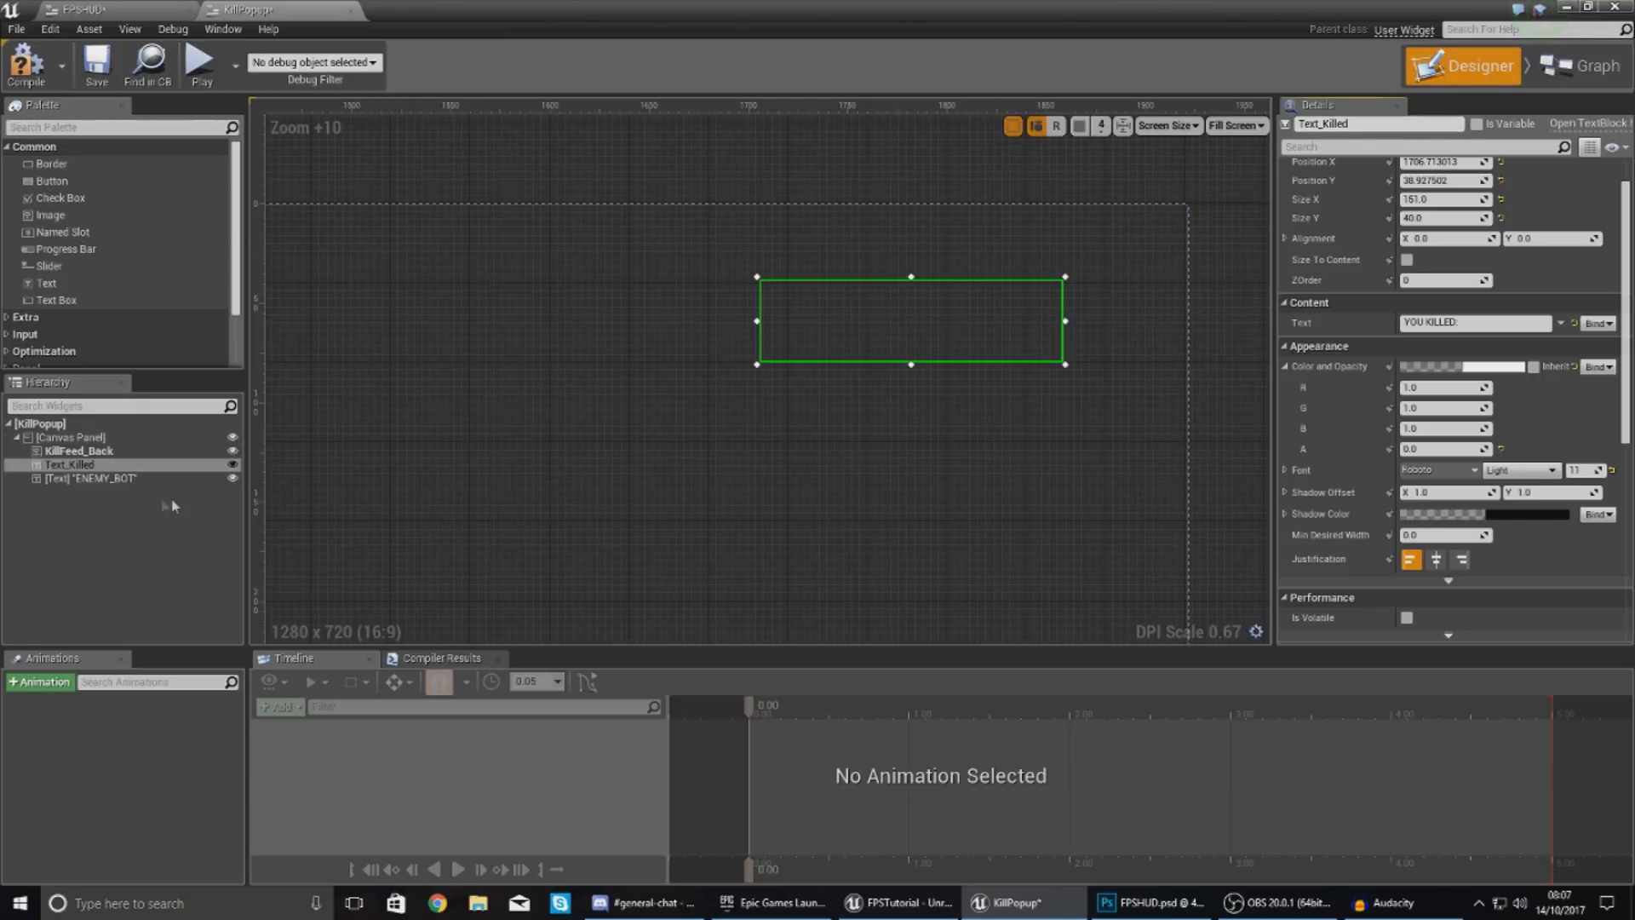
left_click(123, 479)
left_click(1401, 124)
type("Te")
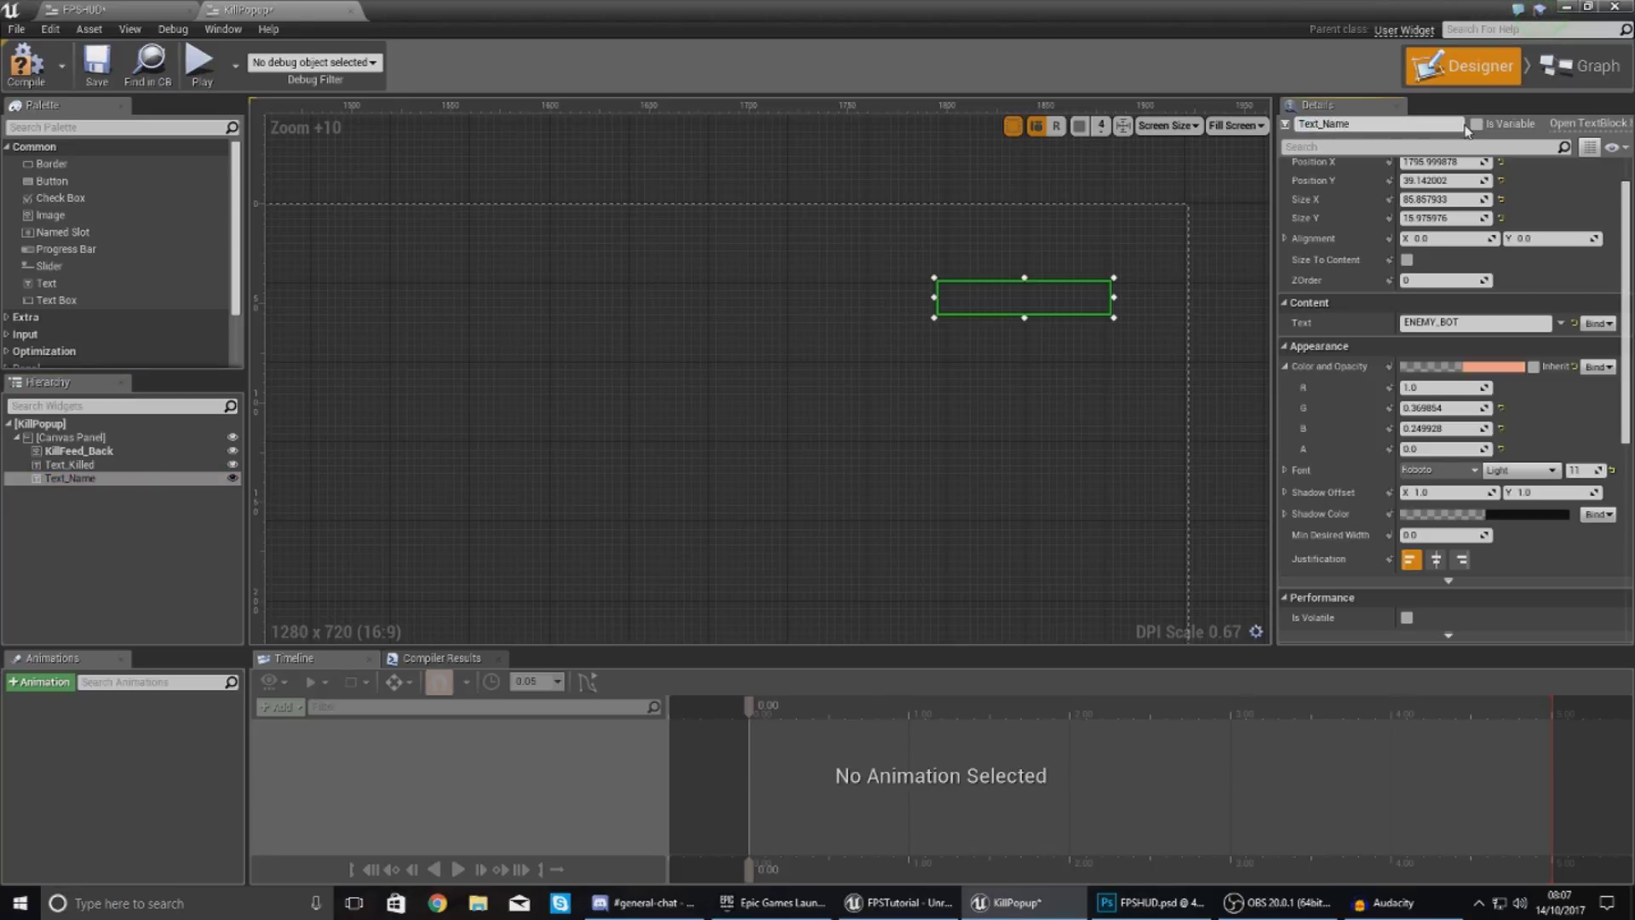
left_click(744, 426)
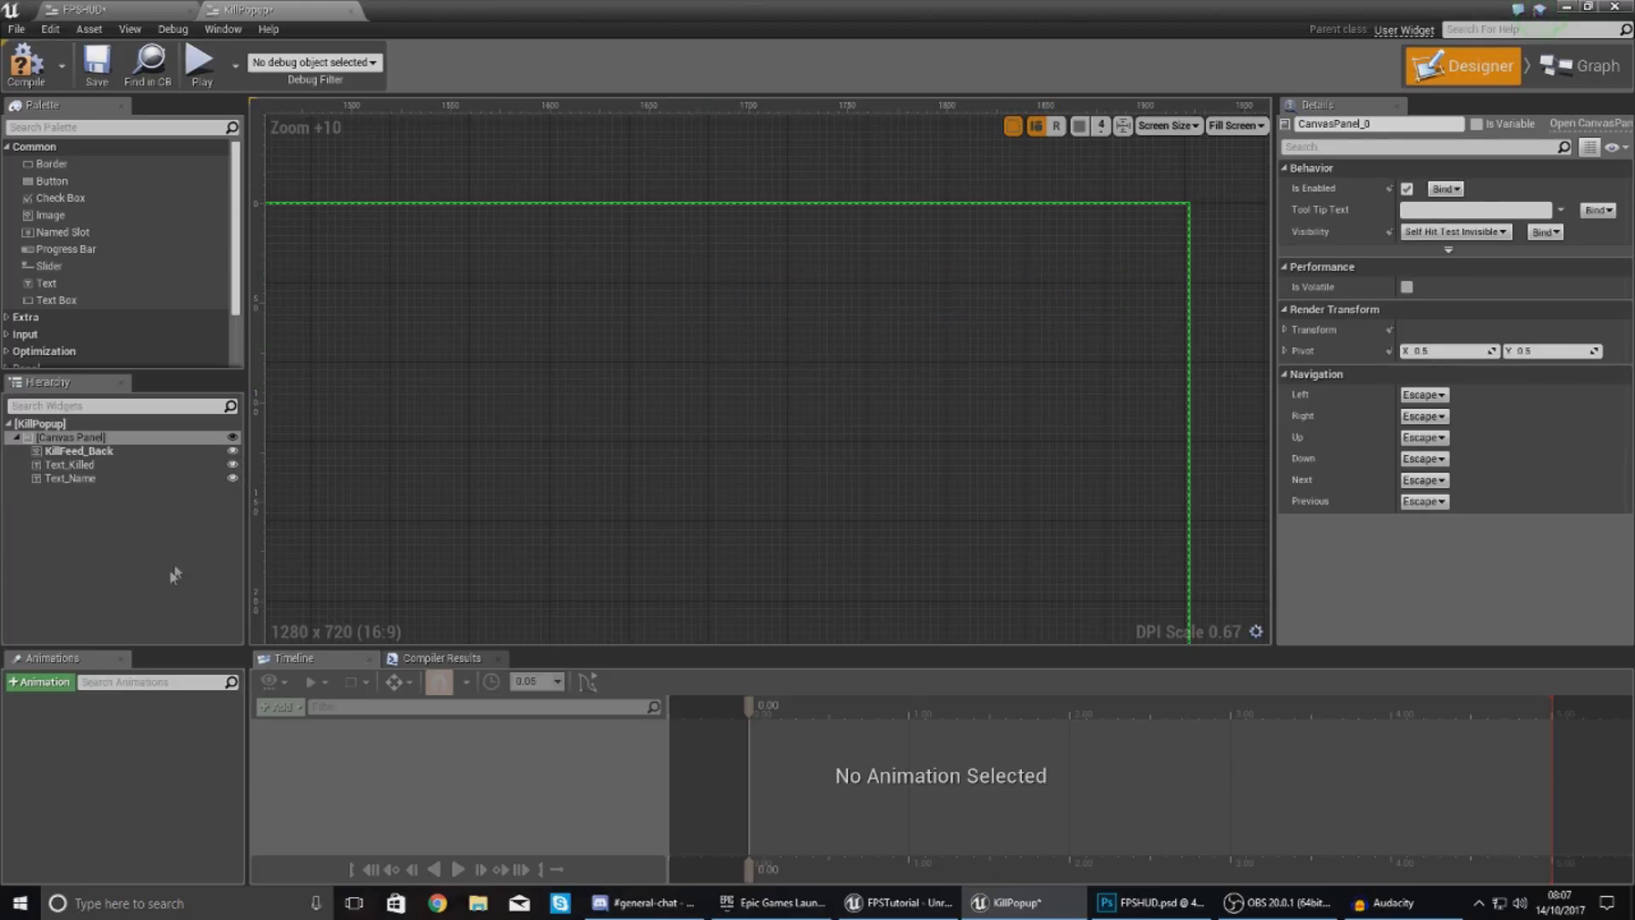
- Create a widget animation named KillPopup and select it for editing
left_click(36, 683)
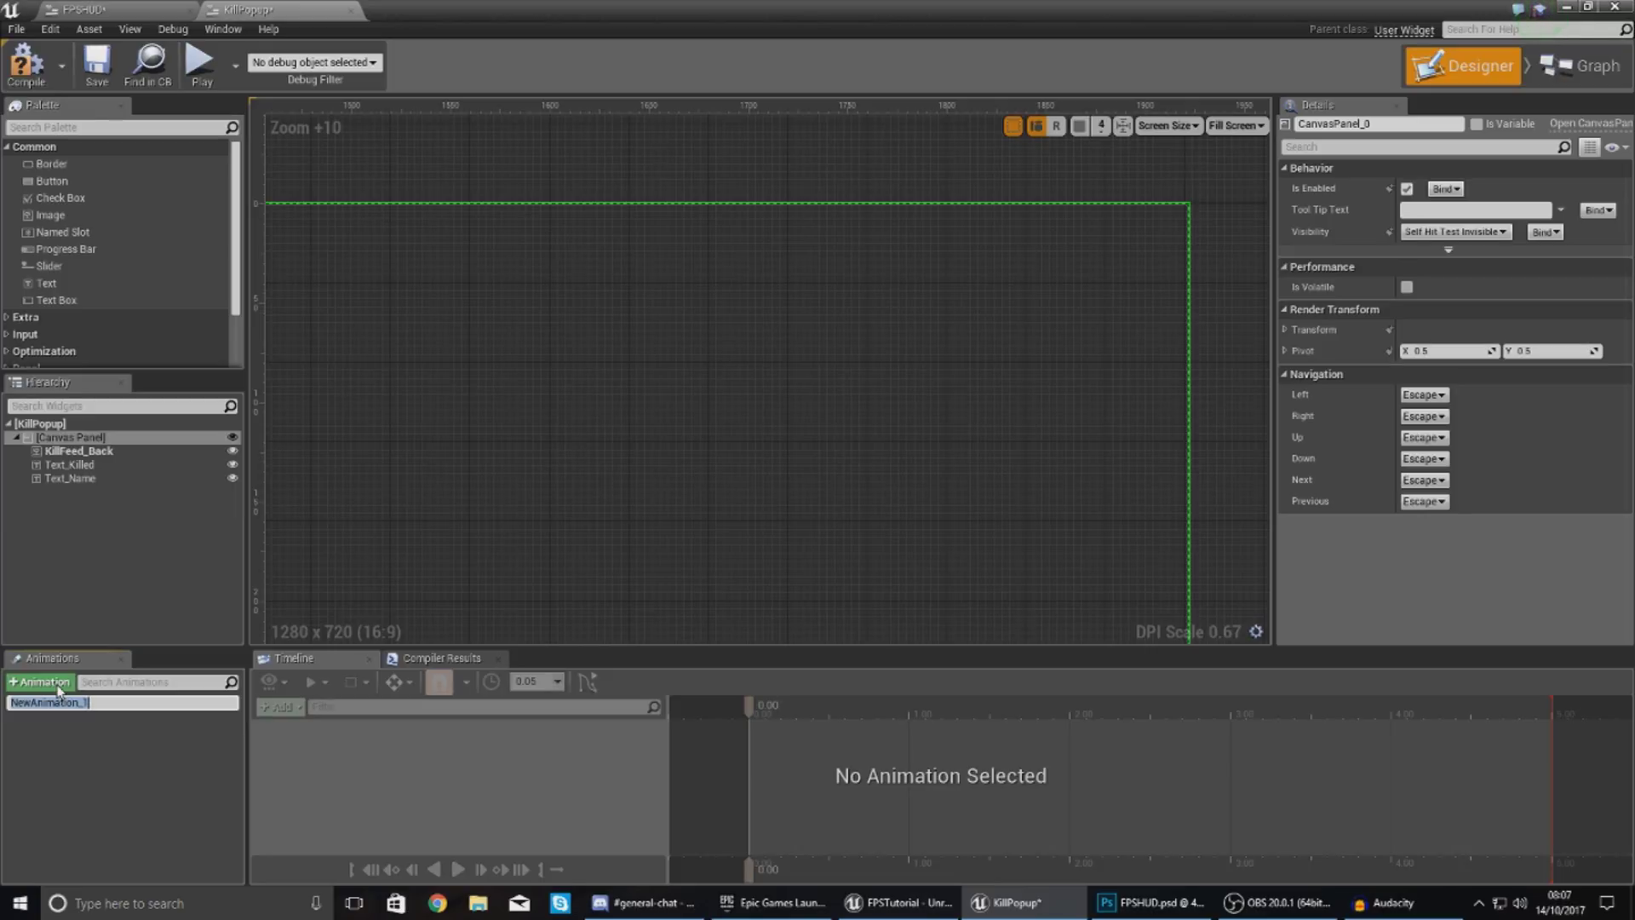
type("KillPopup")
key("Return")
left_click(68, 699)
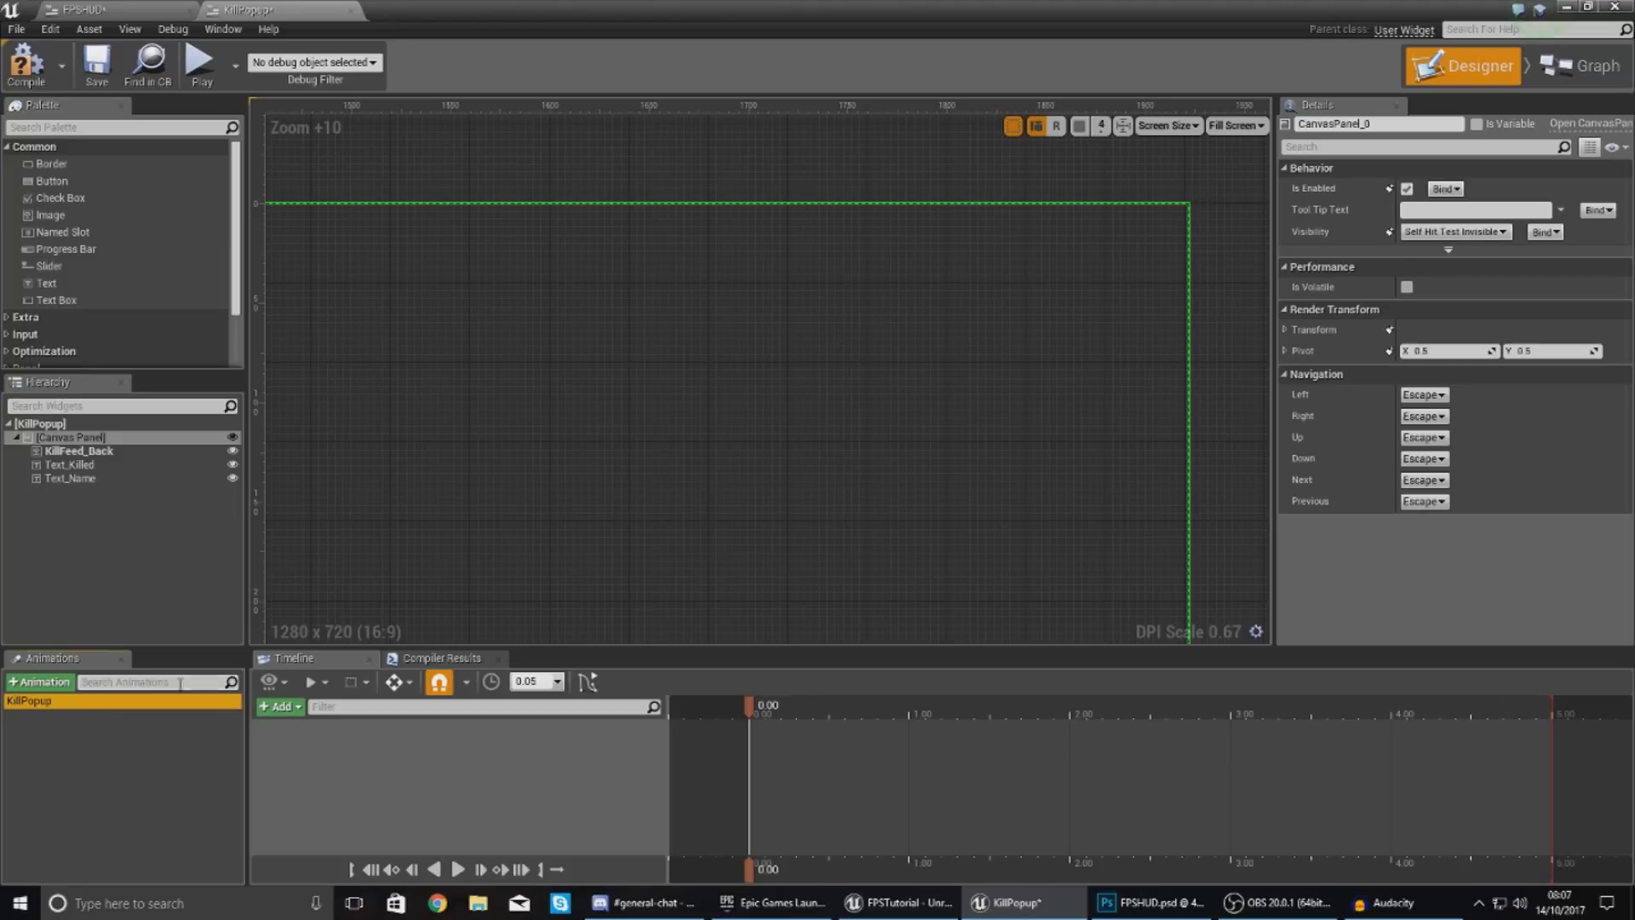
- Add KillFeed_Back to the KillPopup animation with Color and Opacity and Transform tracks
left_click(279, 707)
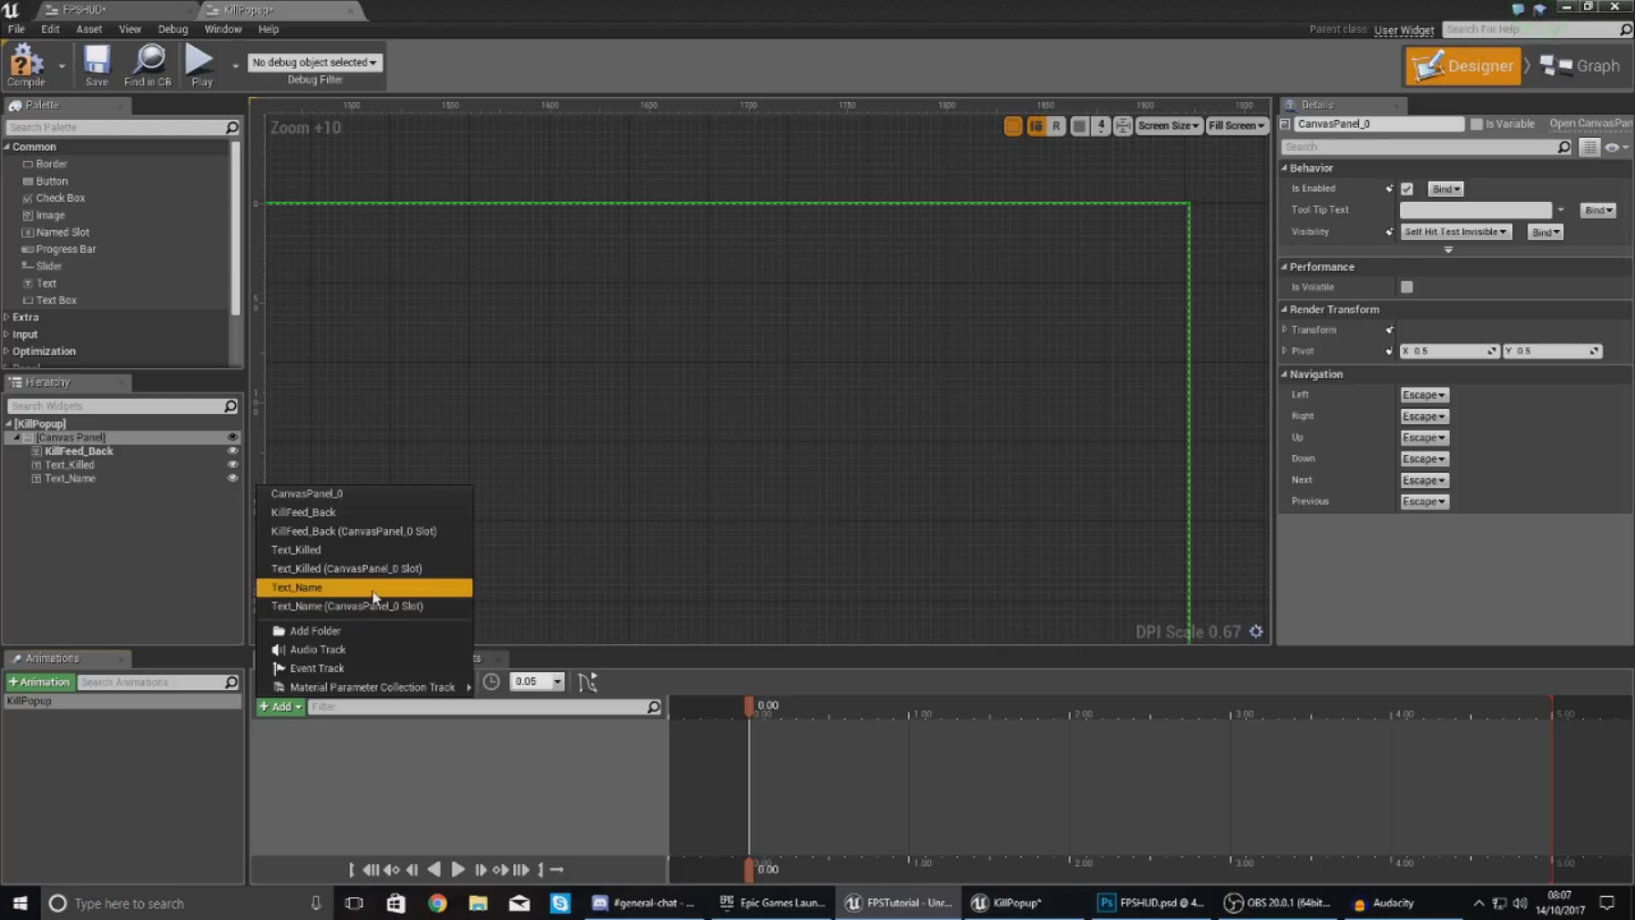
left_click(353, 515)
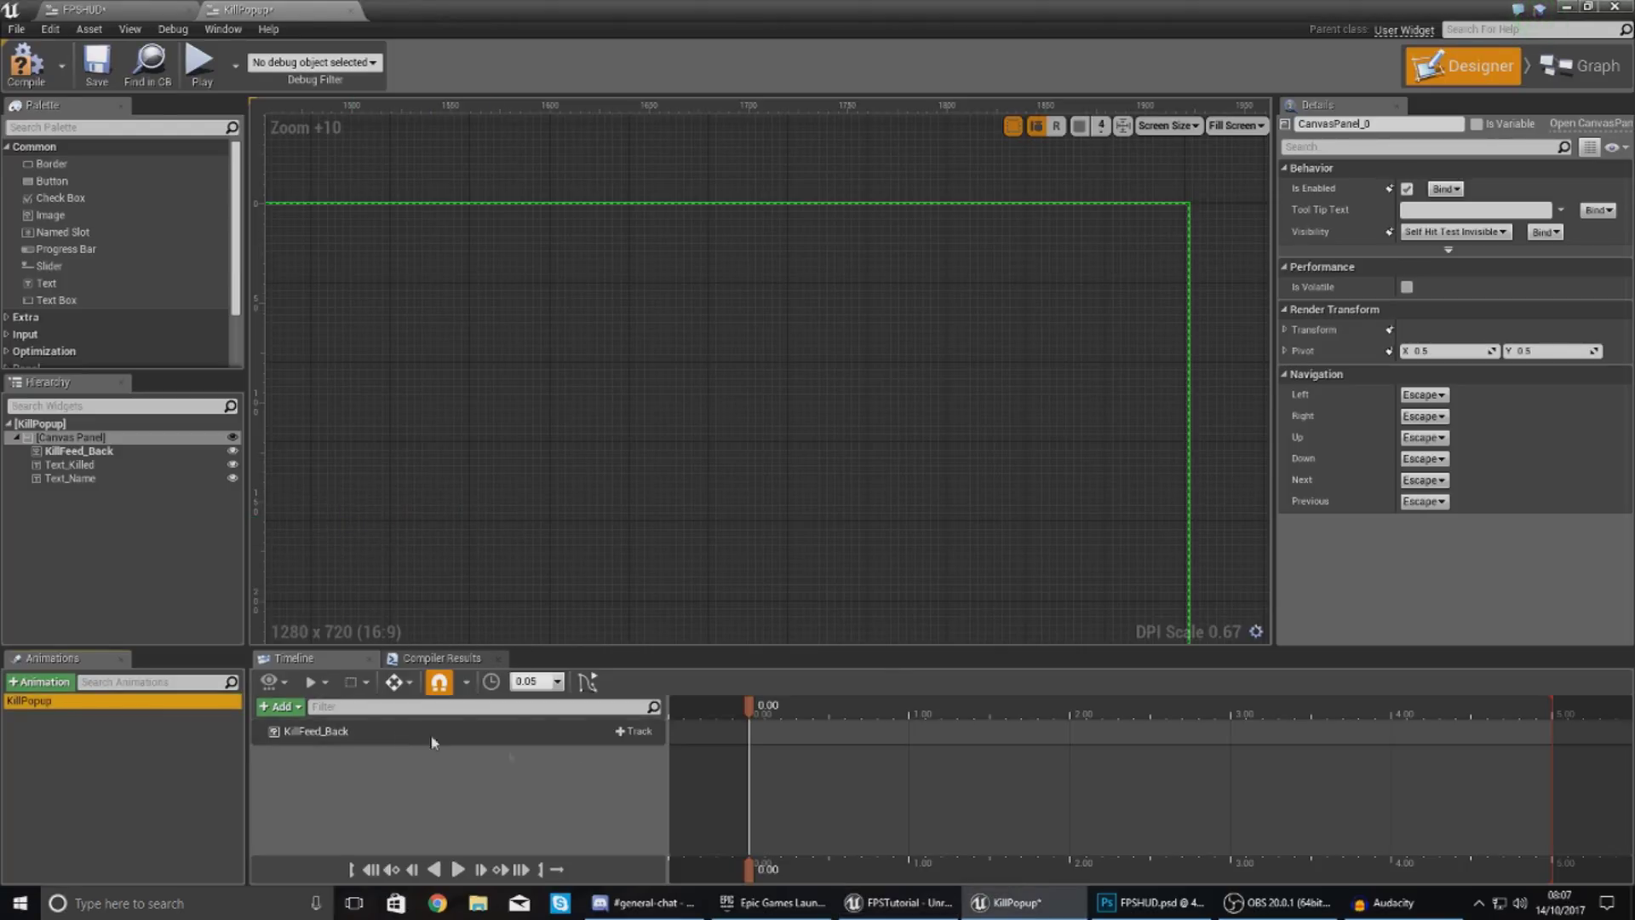
left_click(638, 732)
left_click(673, 621)
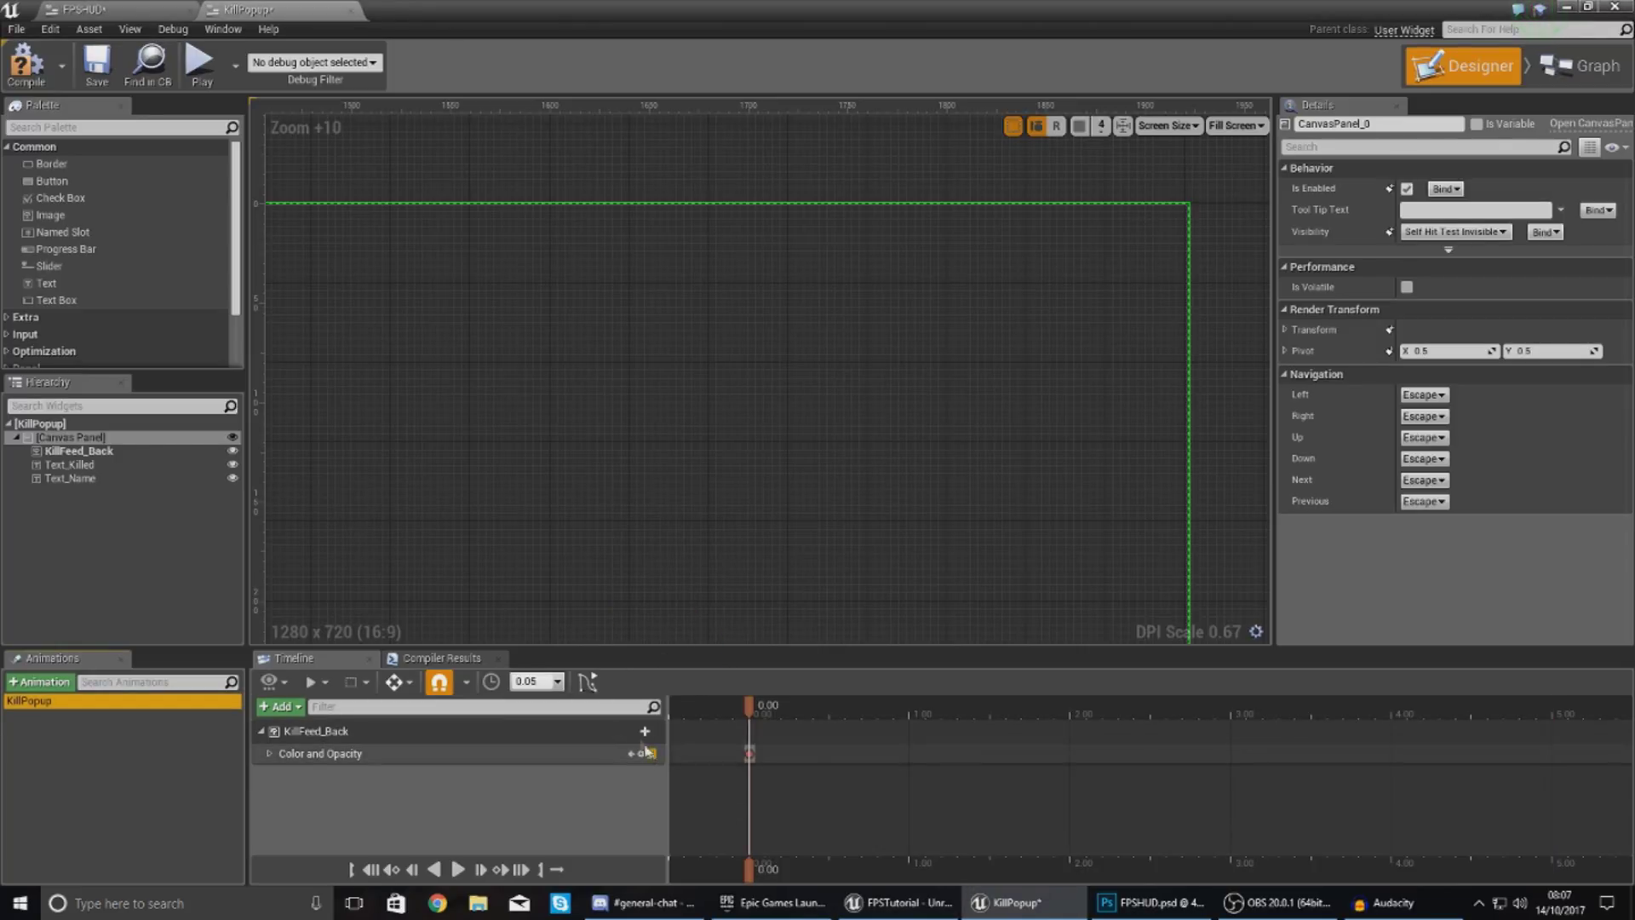
left_click(639, 733)
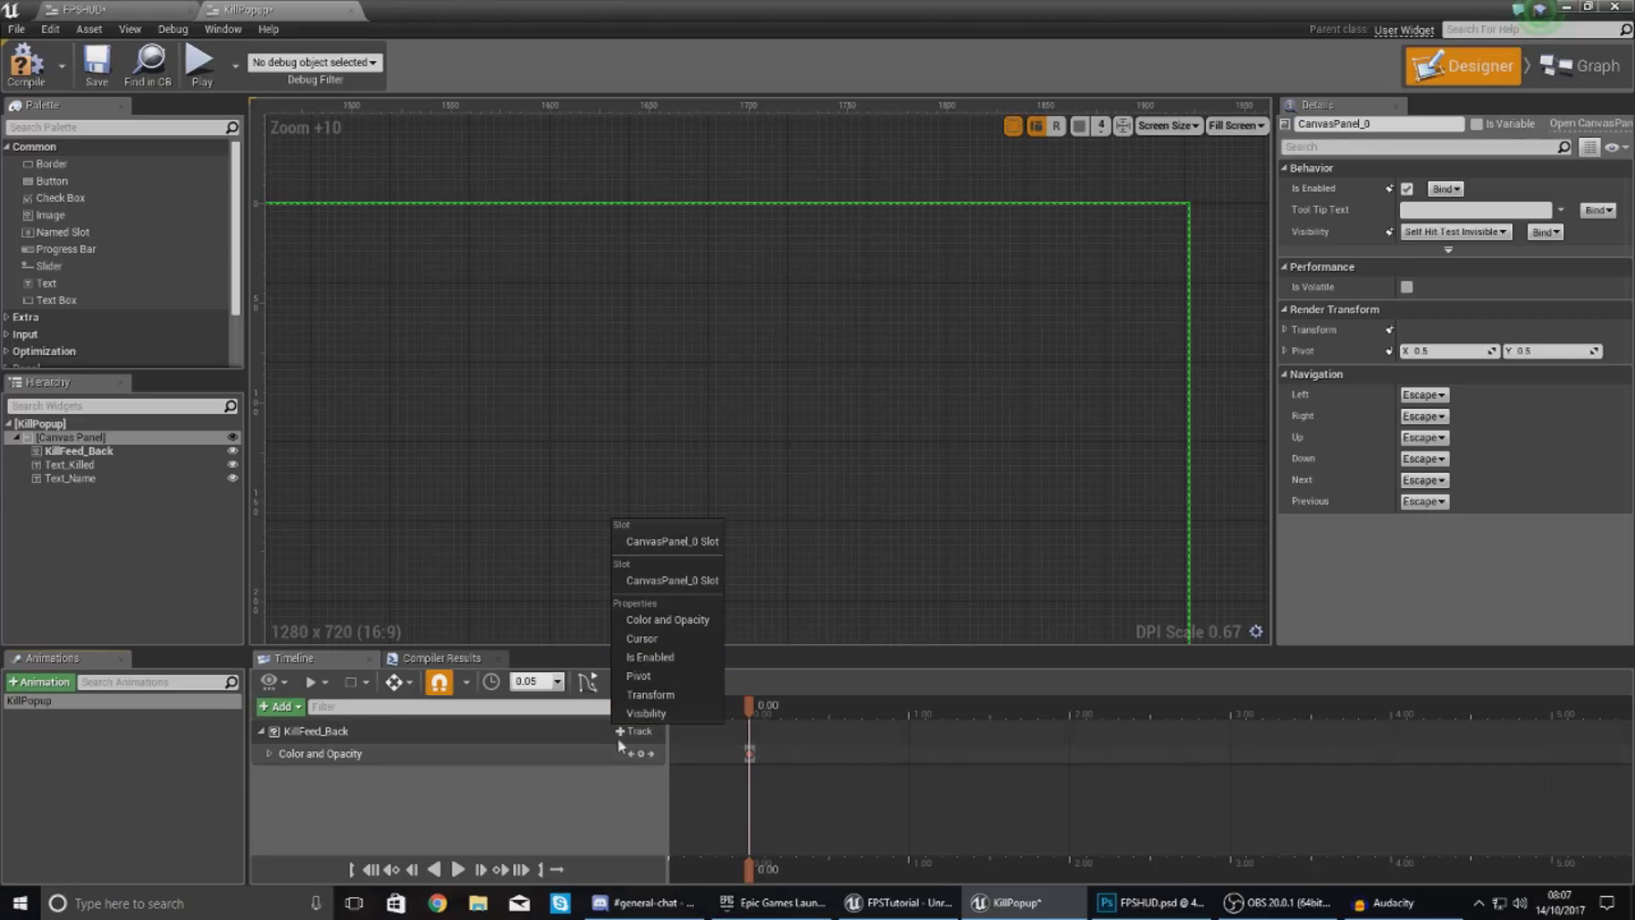
left_click(653, 694)
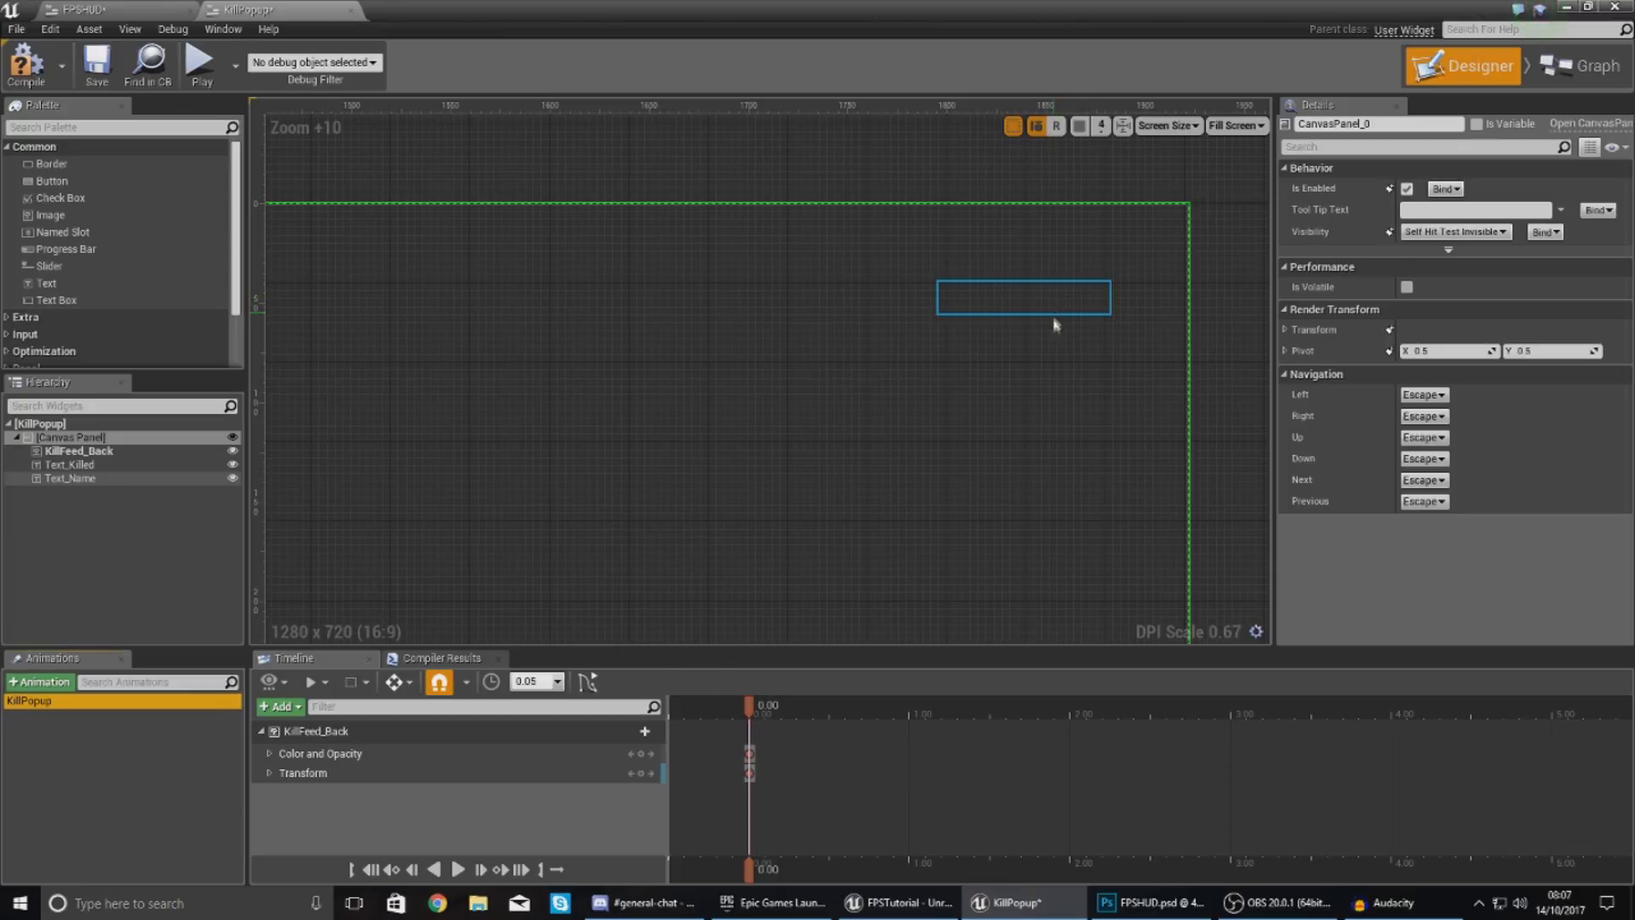
- Key KillFeed_Back's opacity to 1 at 0.50 s and play the fade-in from the start
left_click(270, 754)
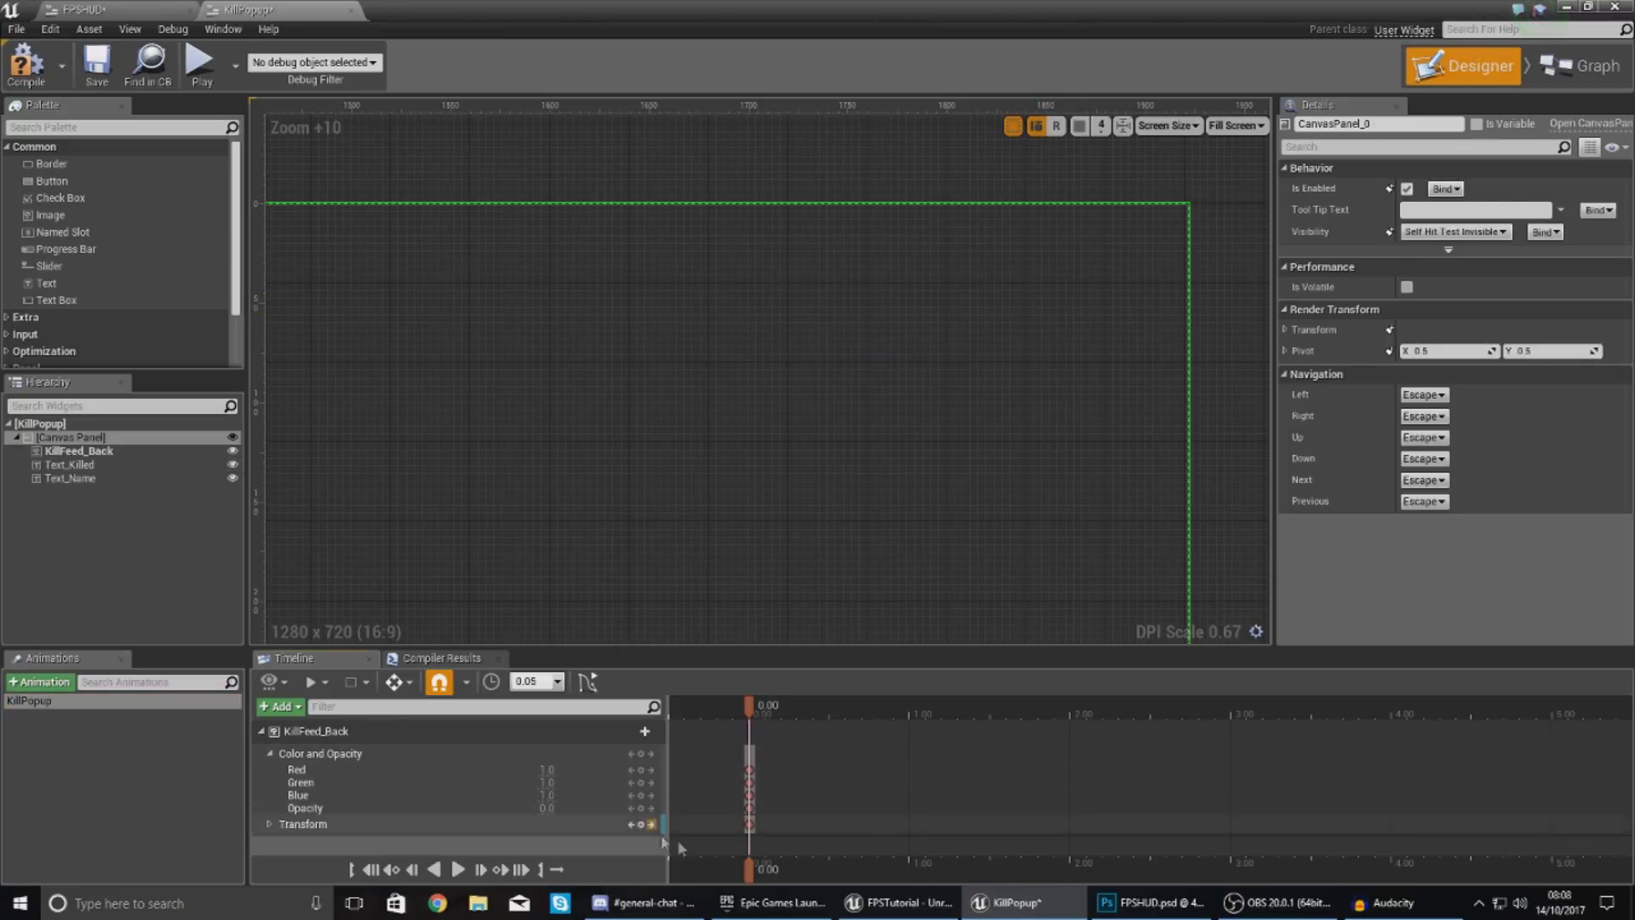
left_click_drag(750, 875, 921, 880)
left_click_drag(874, 879, 817, 865)
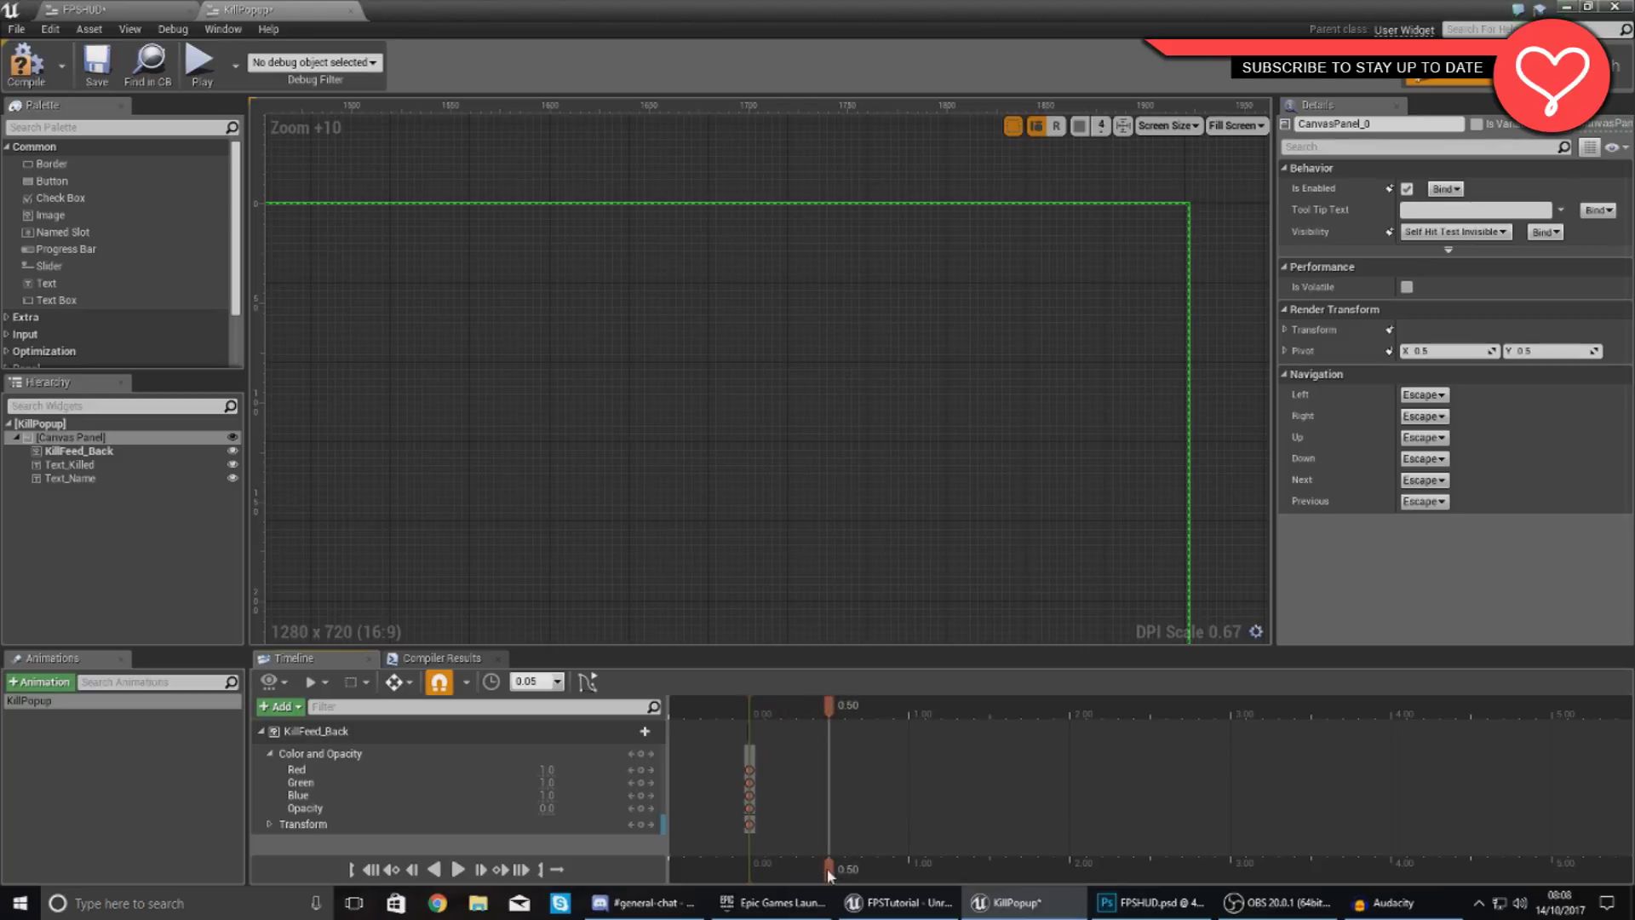
left_click(562, 808)
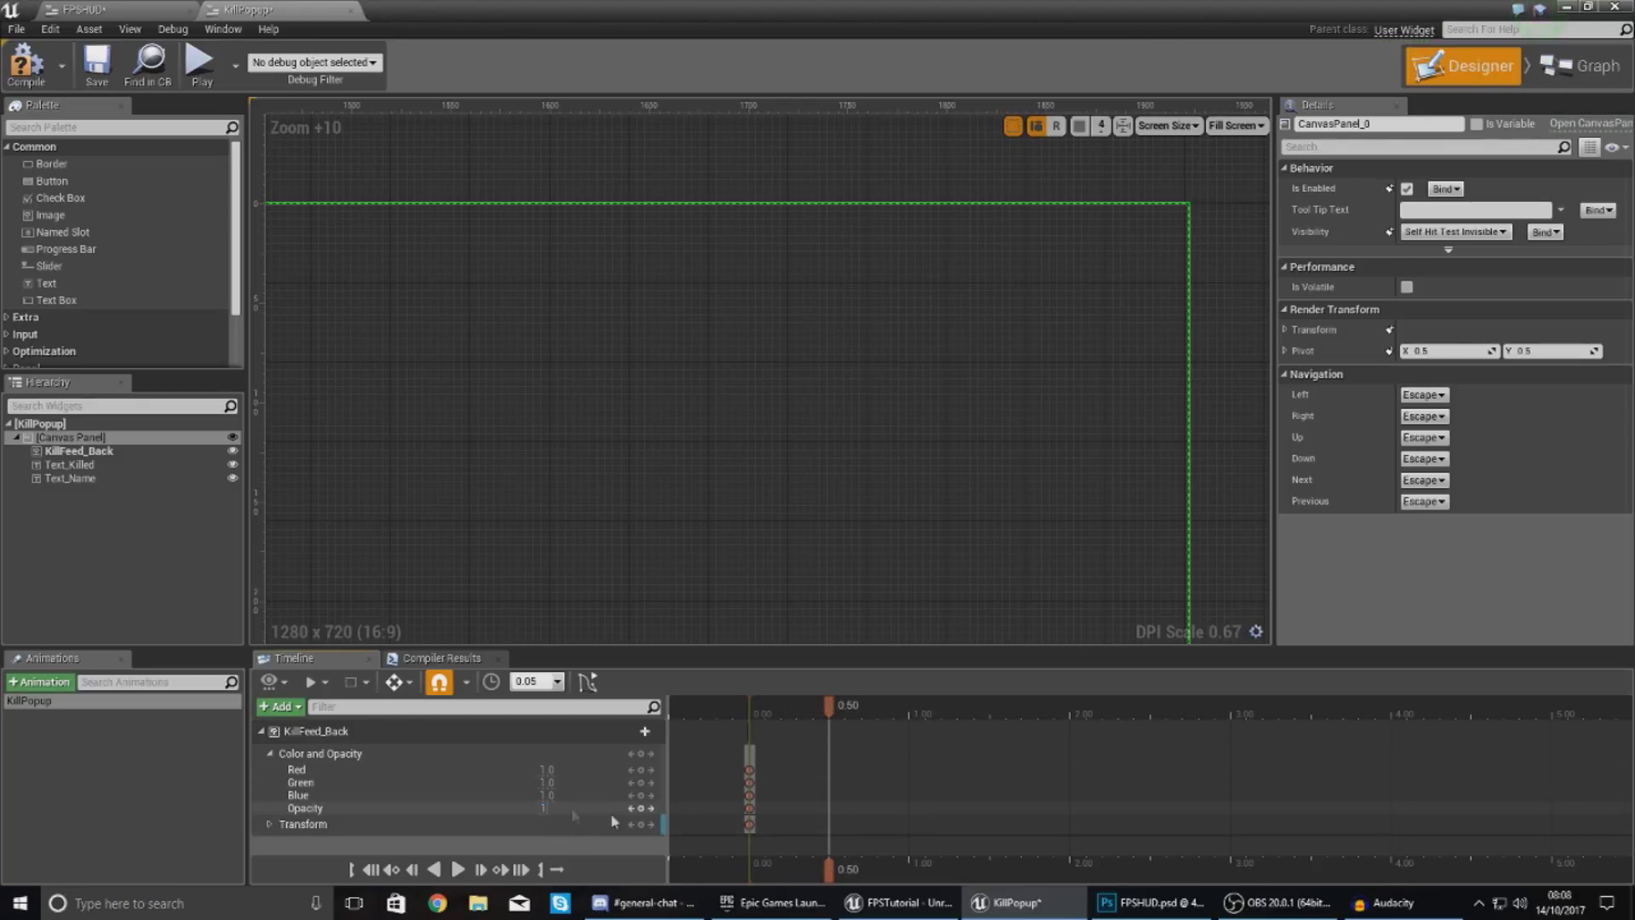
type("1")
key("Return")
mouse_move(826, 866)
left_mouse_down()
mouse_move(754, 869)
mouse_move(823, 871)
left_mouse_up()
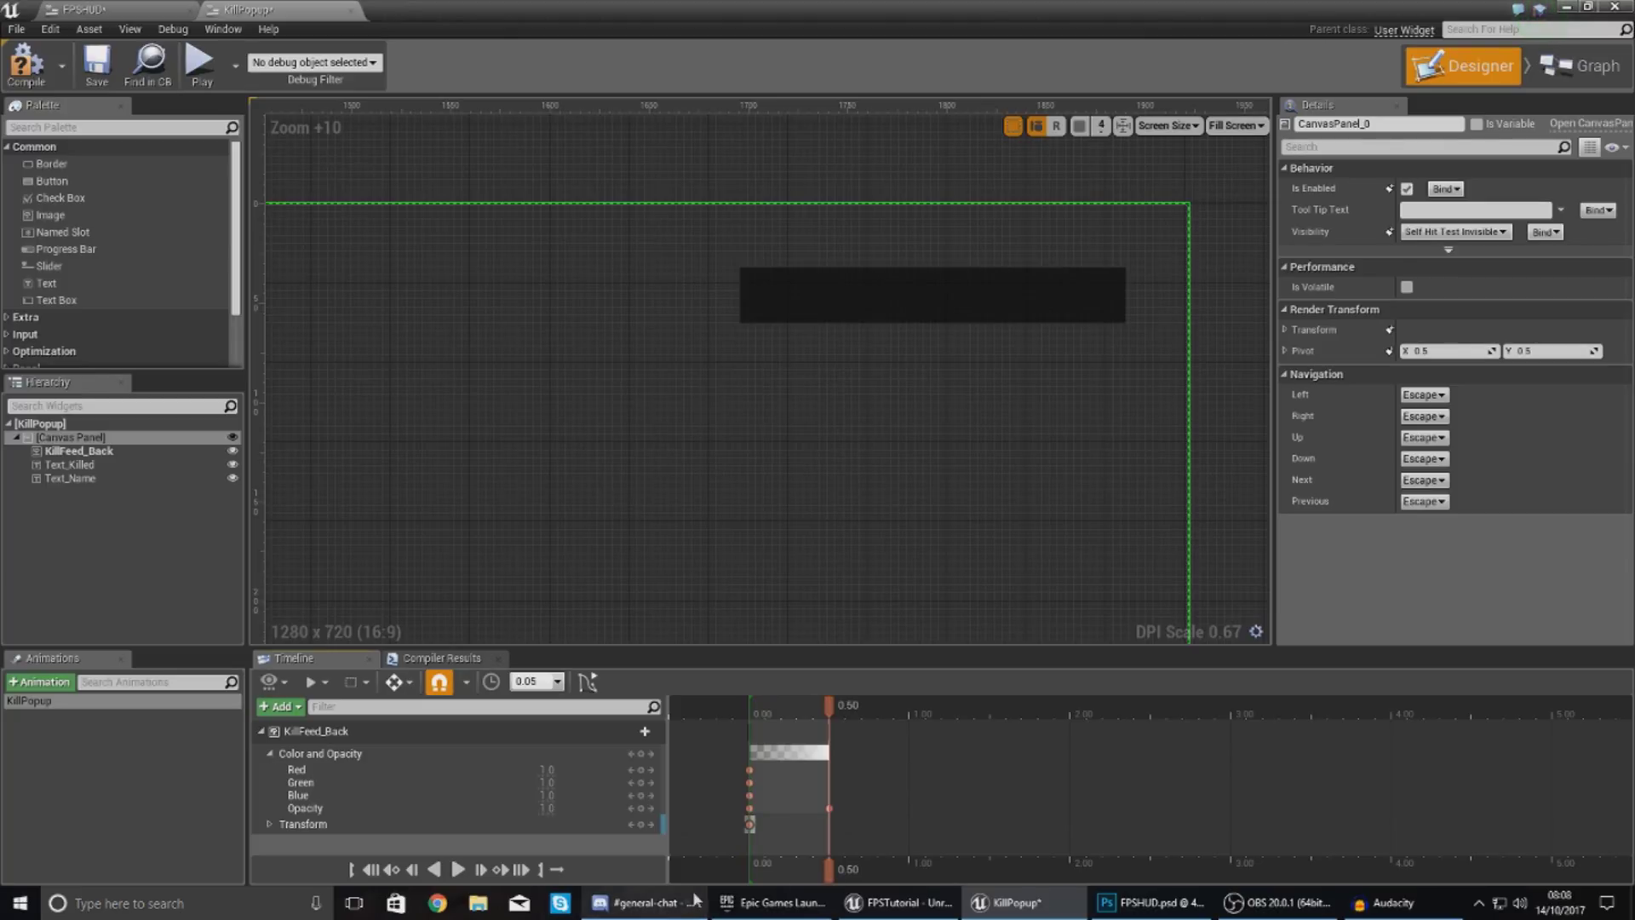
left_click(760, 870)
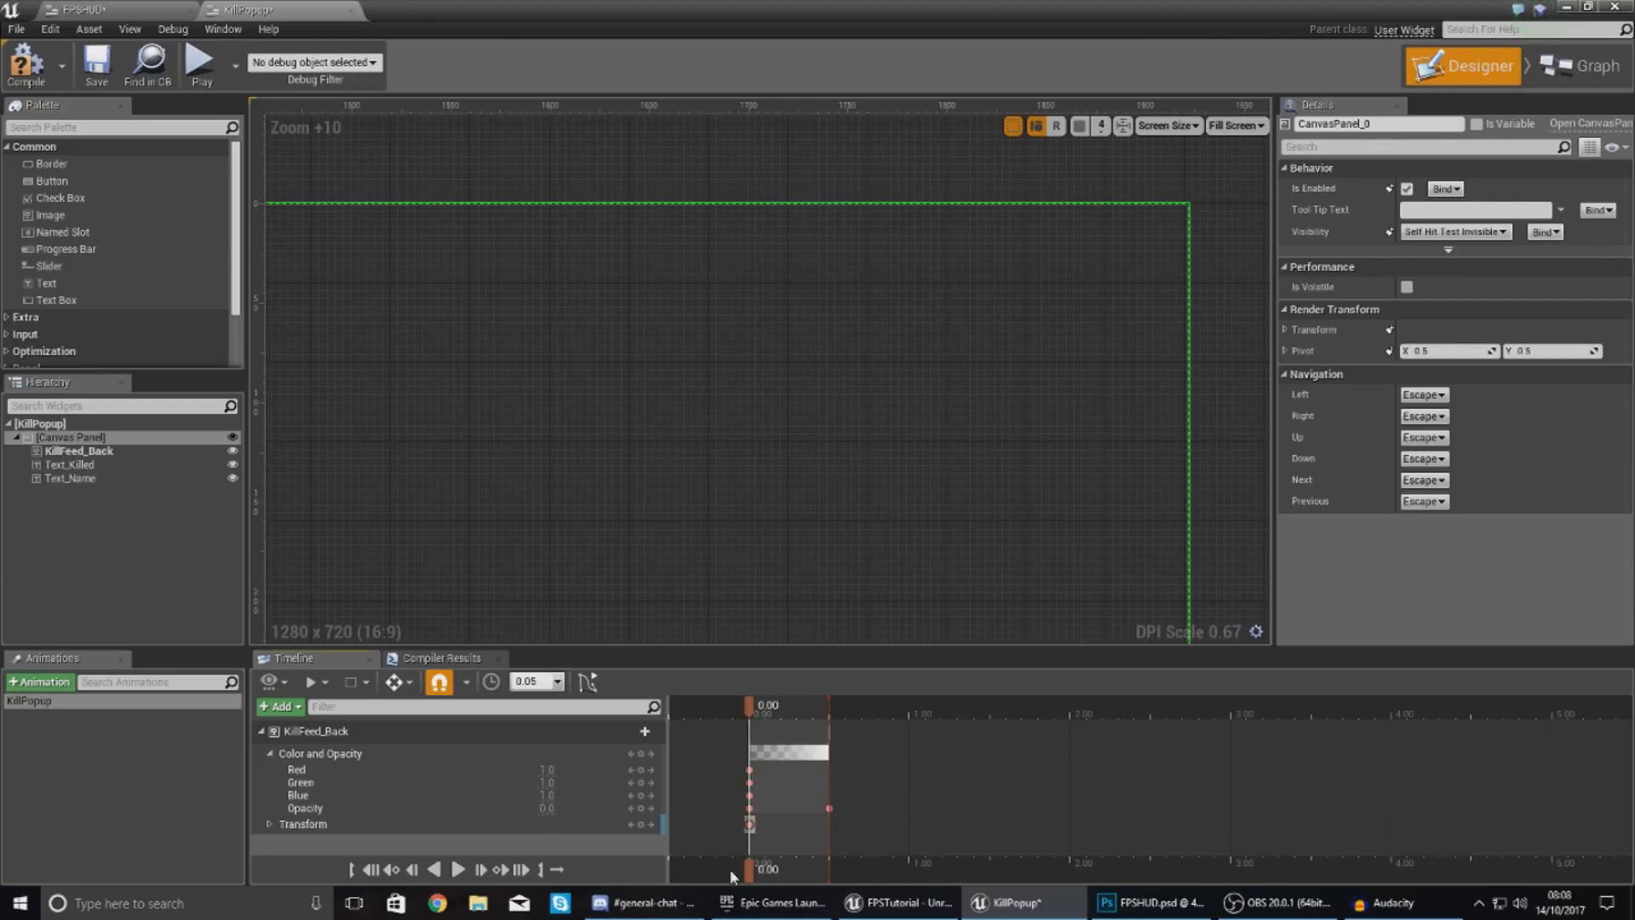
left_click(458, 868)
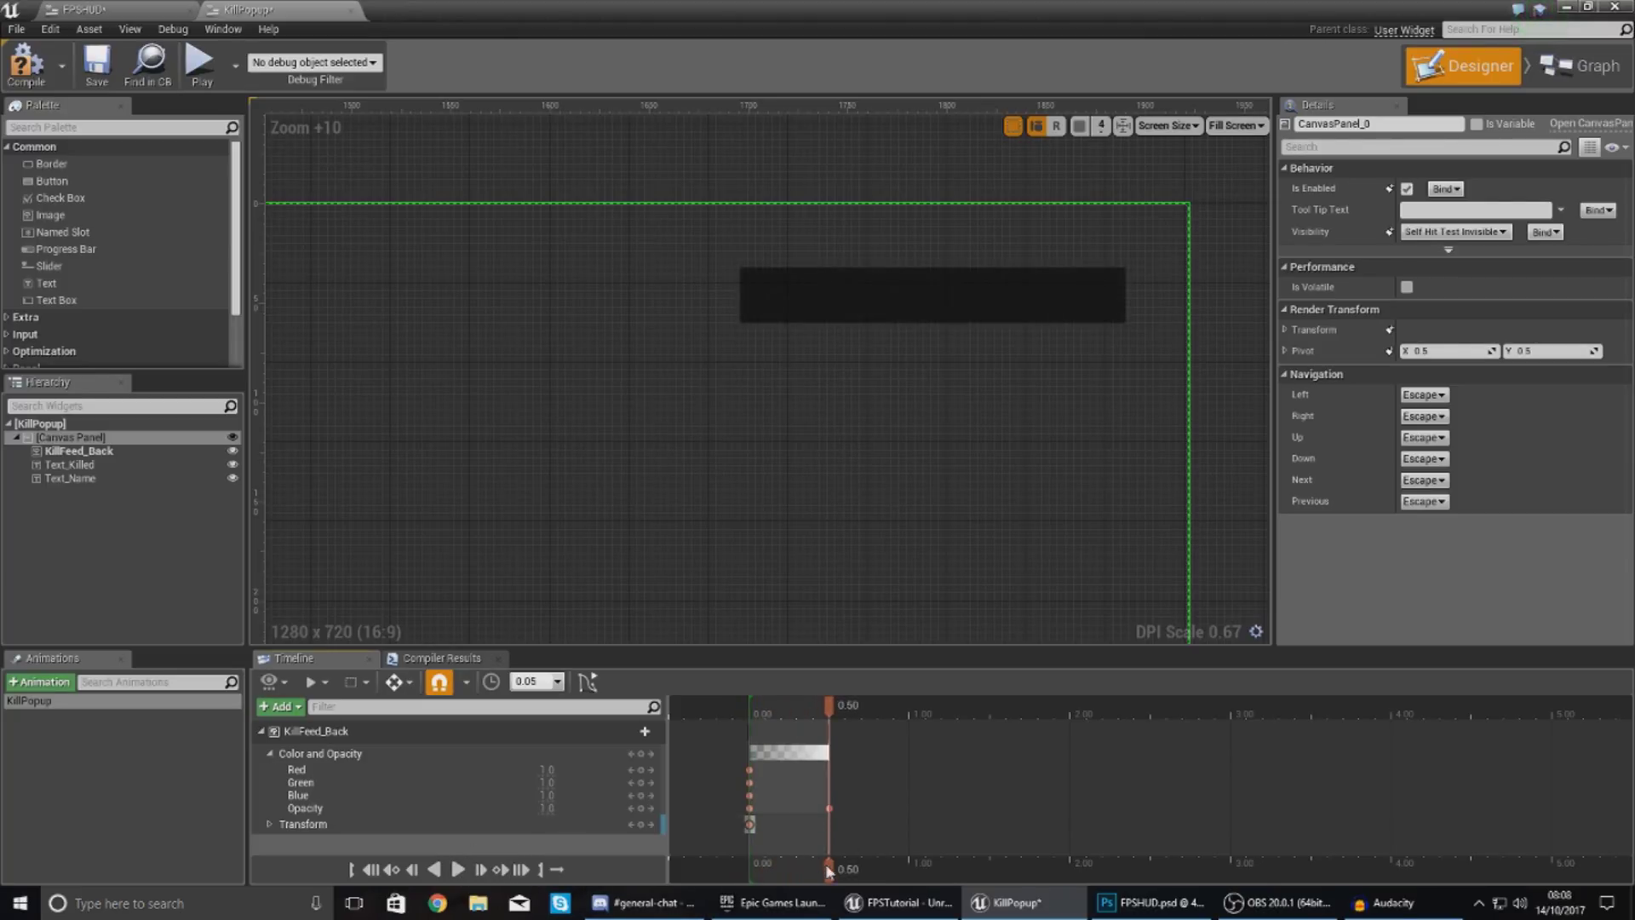
- Key KillFeed_Back's opacity to 0 at 2.00 s and play the whole fade from the start
left_click_drag(859, 875, 968, 873)
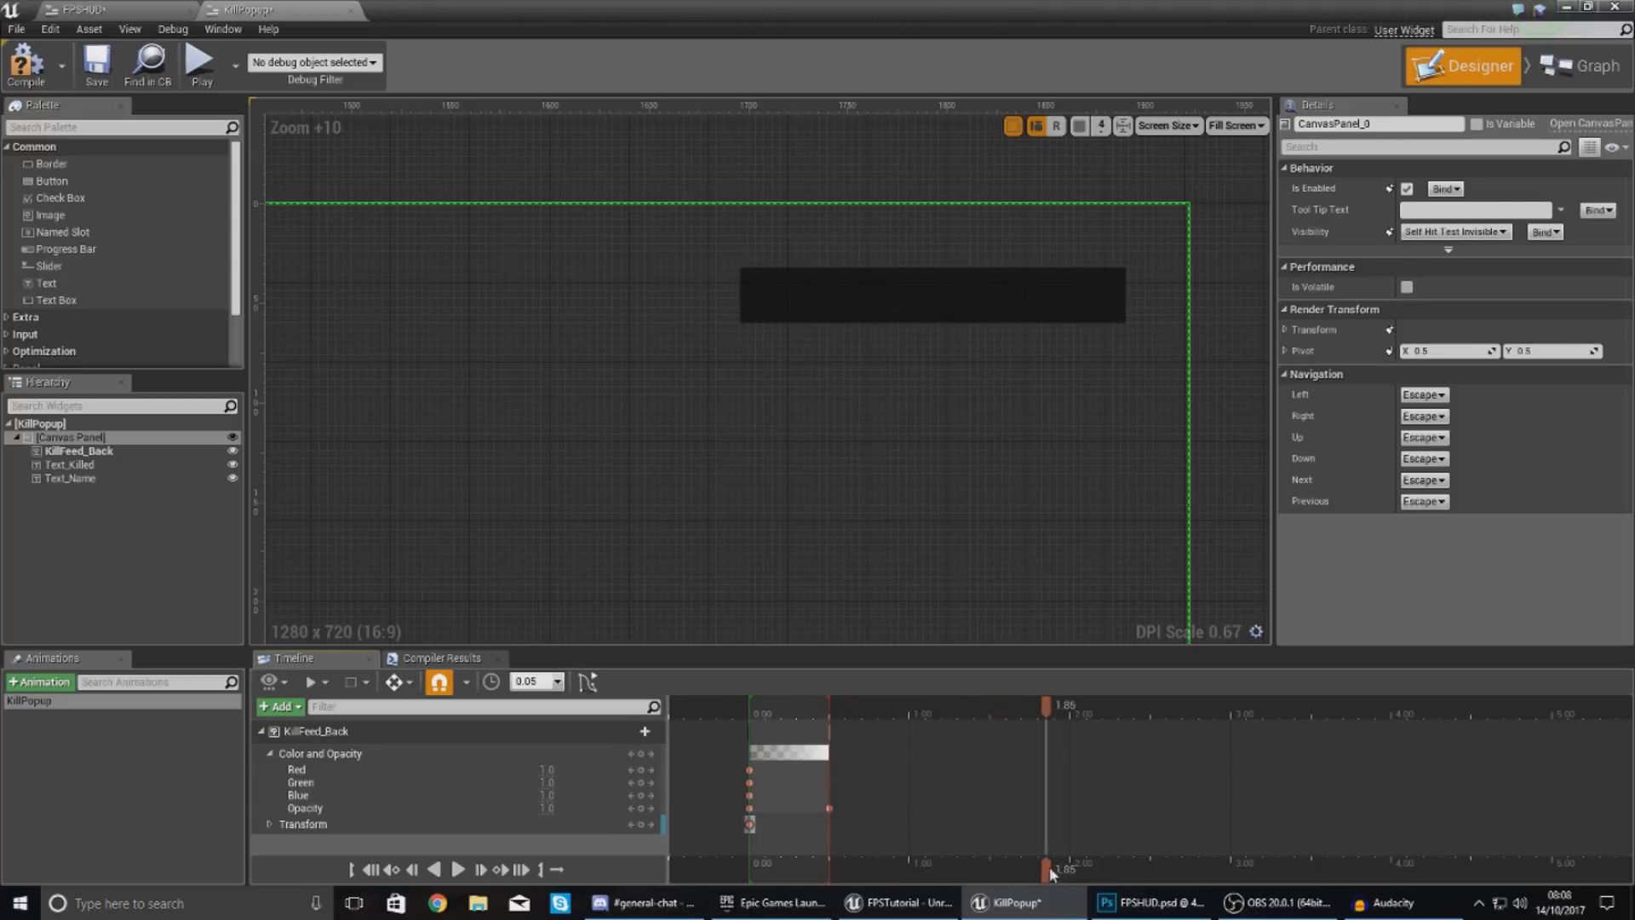
left_click(546, 808)
type("0")
key("Return")
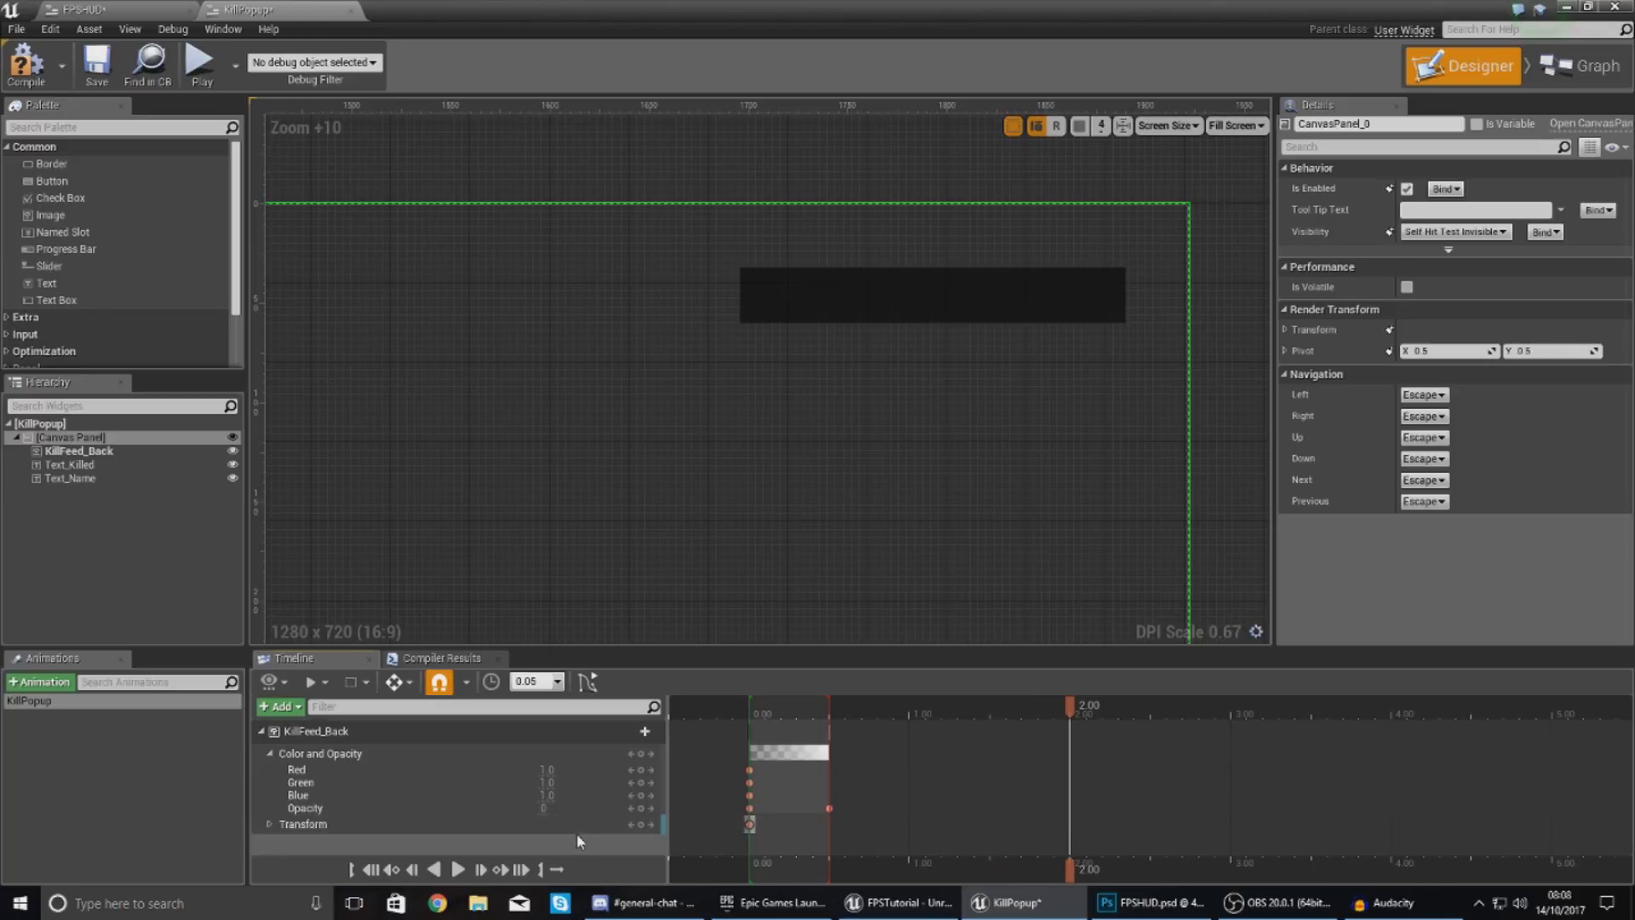
left_click_drag(1069, 870, 763, 883)
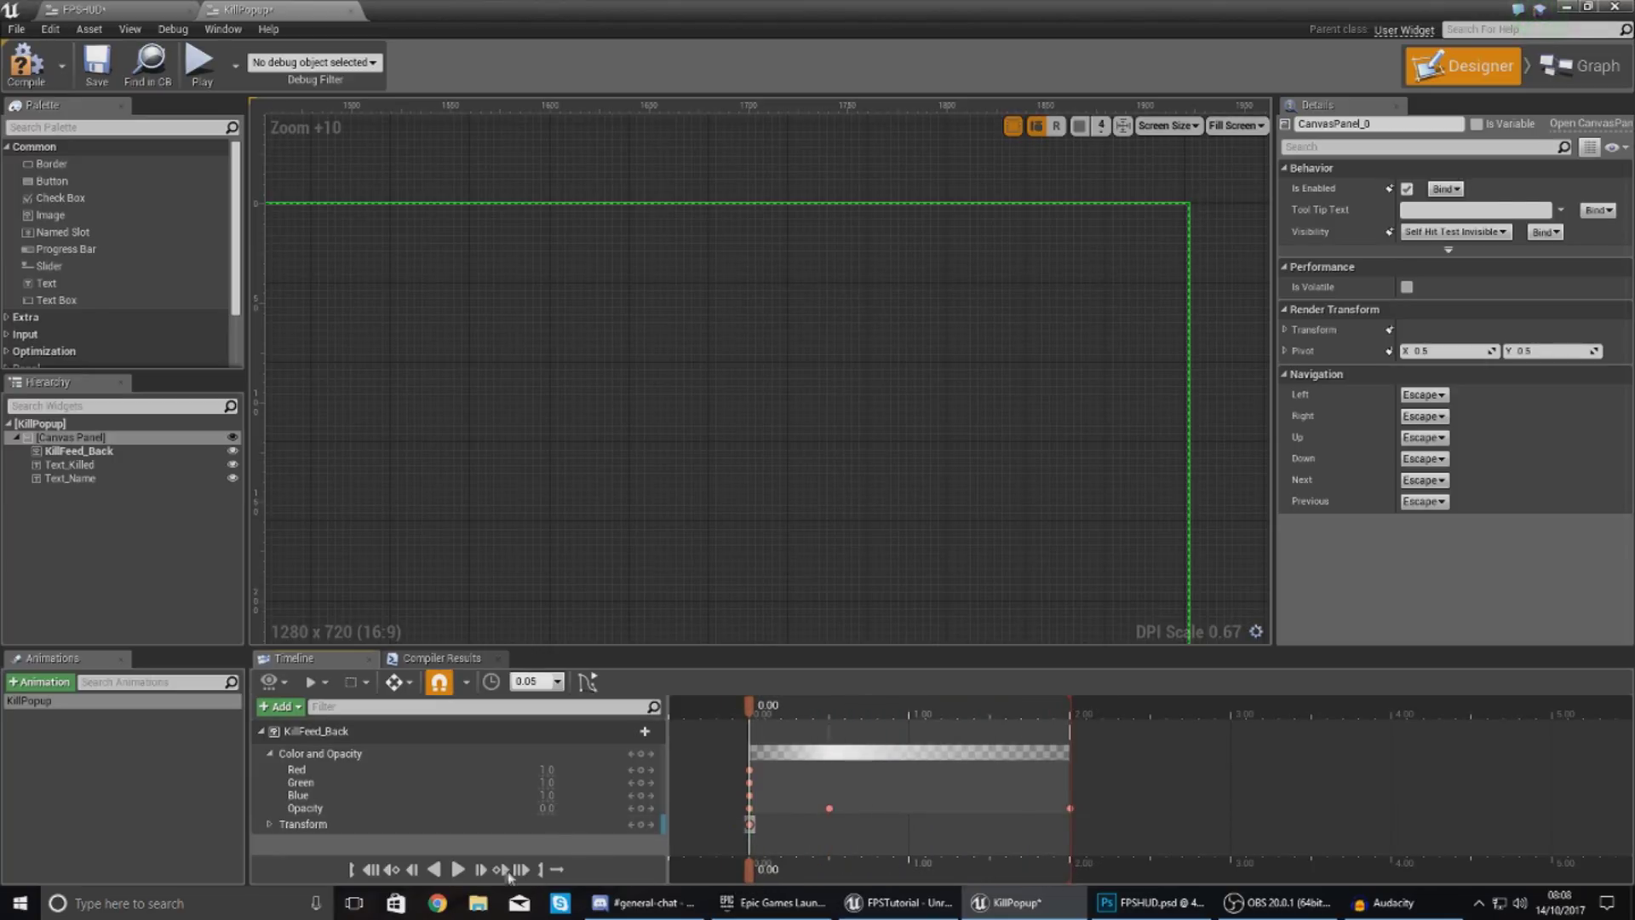
left_click(459, 869)
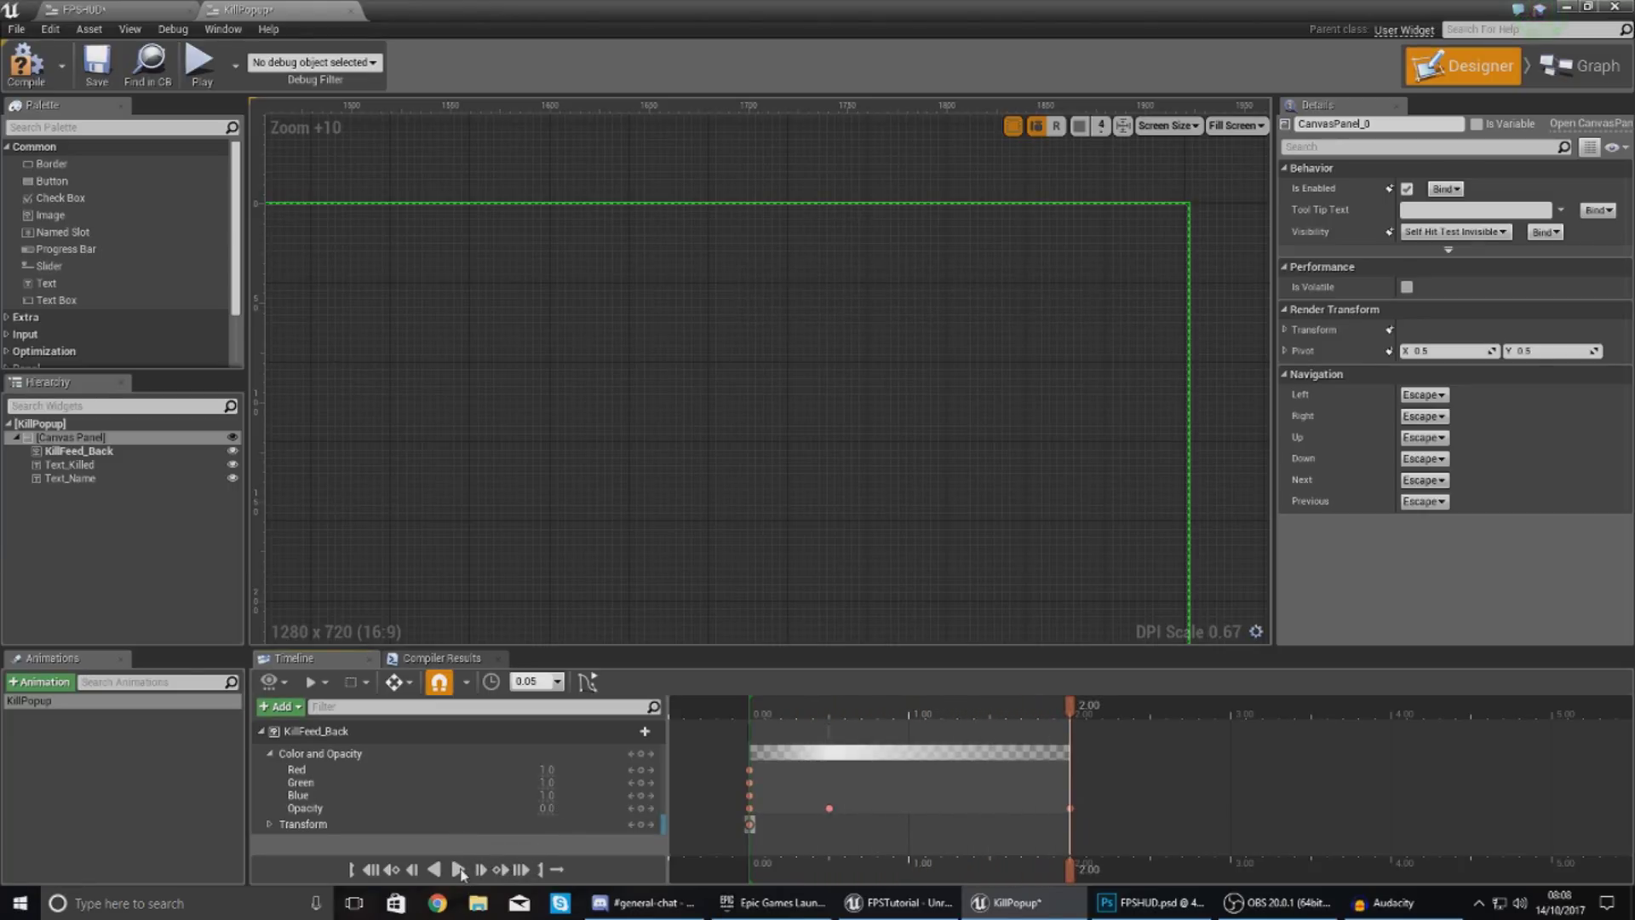
- Add a Translation key to KillFeed_Back's Transform track at 0.50 s
left_click(269, 825)
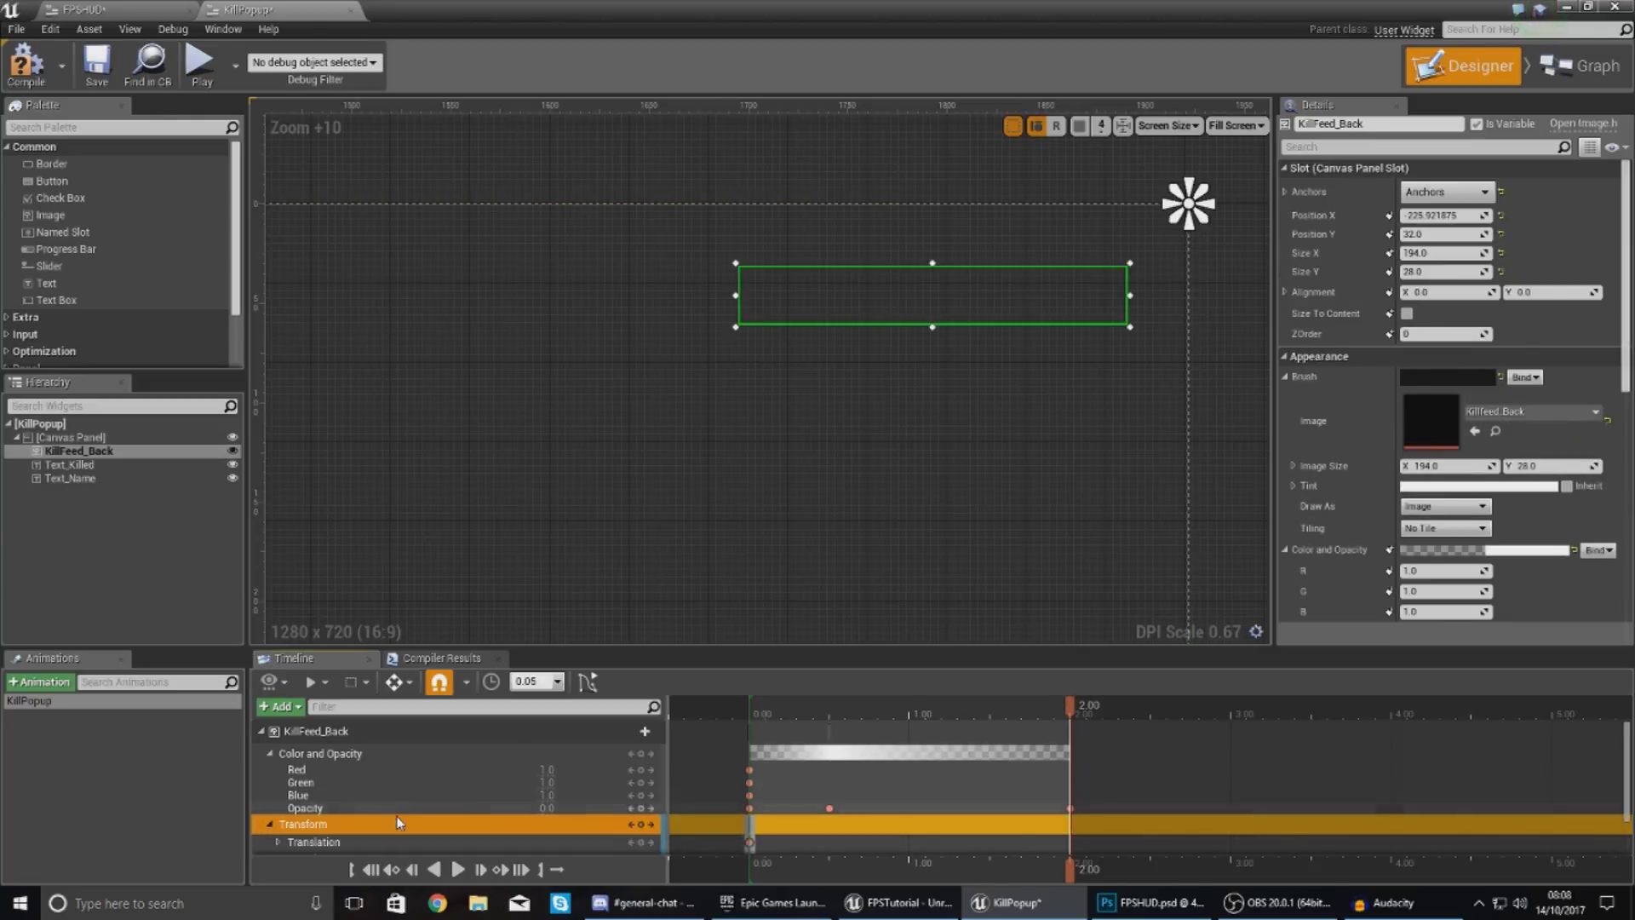
scroll(397, 822, "down", 1)
left_click(830, 870)
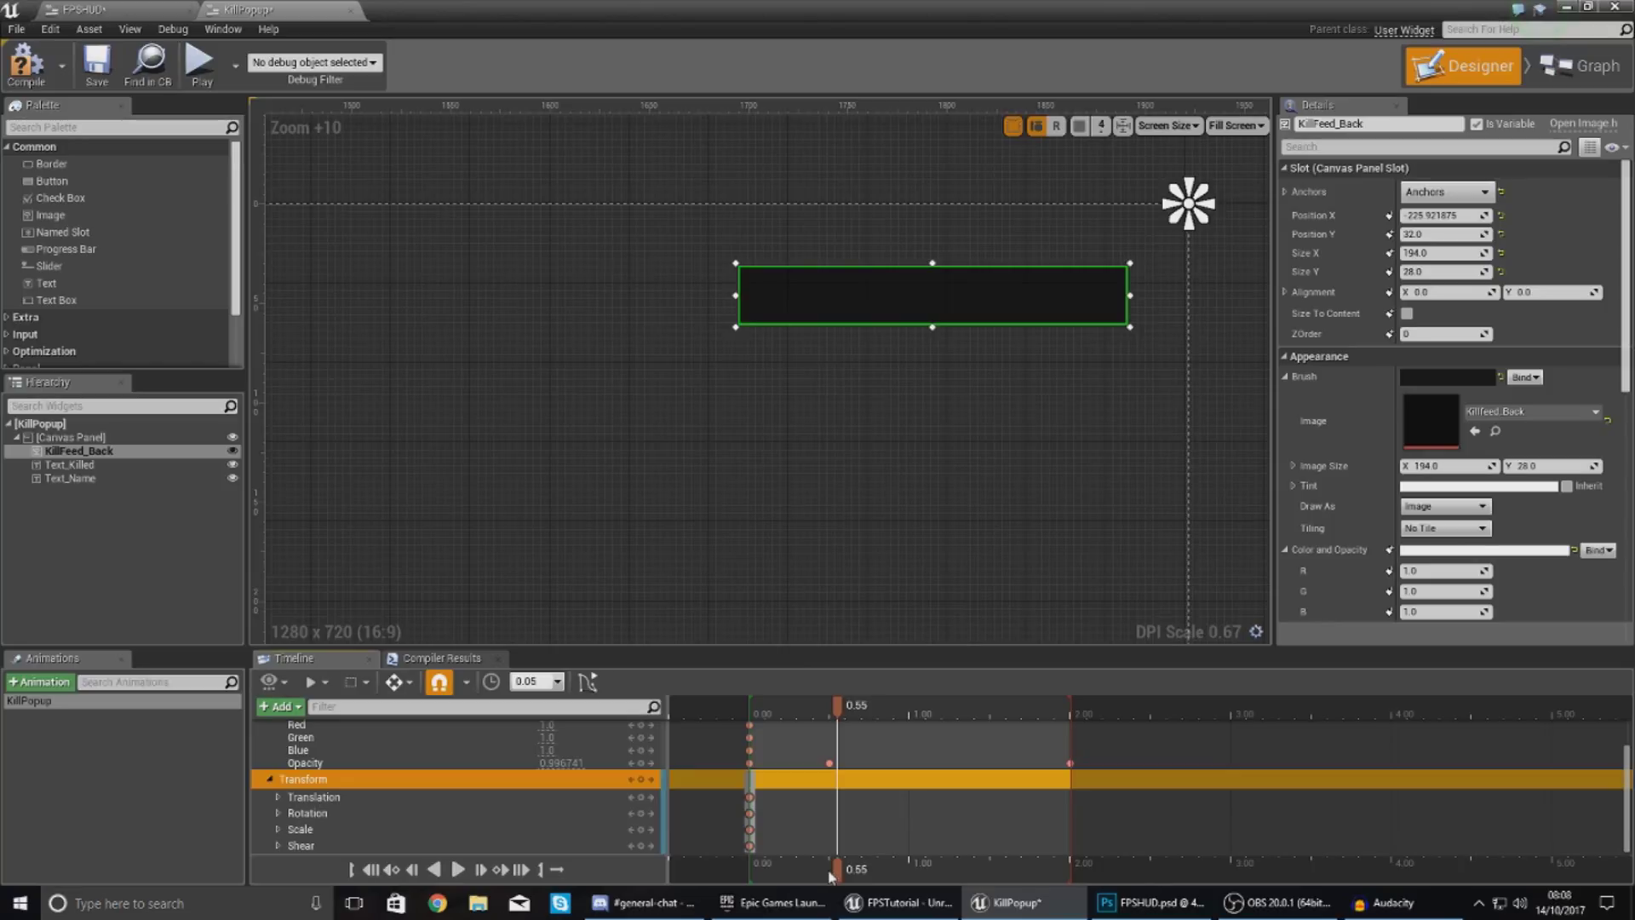
left_click(640, 798)
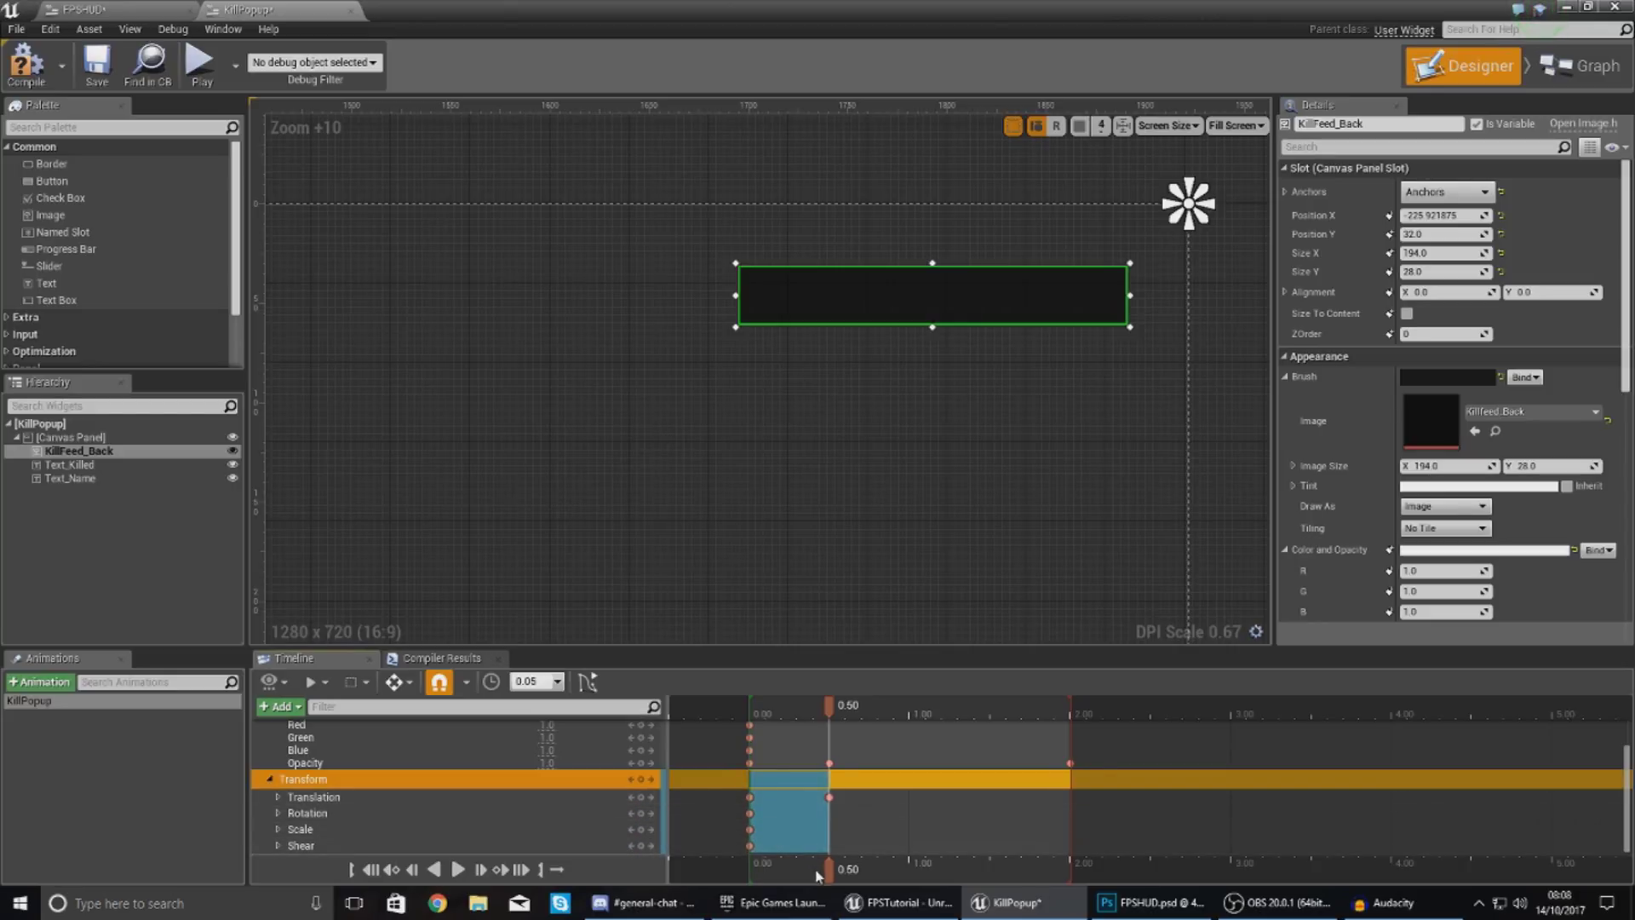
- Add a Translation key to KillFeed_Back's Transform track at 2.00 s
left_click_drag(828, 874, 1010, 877)
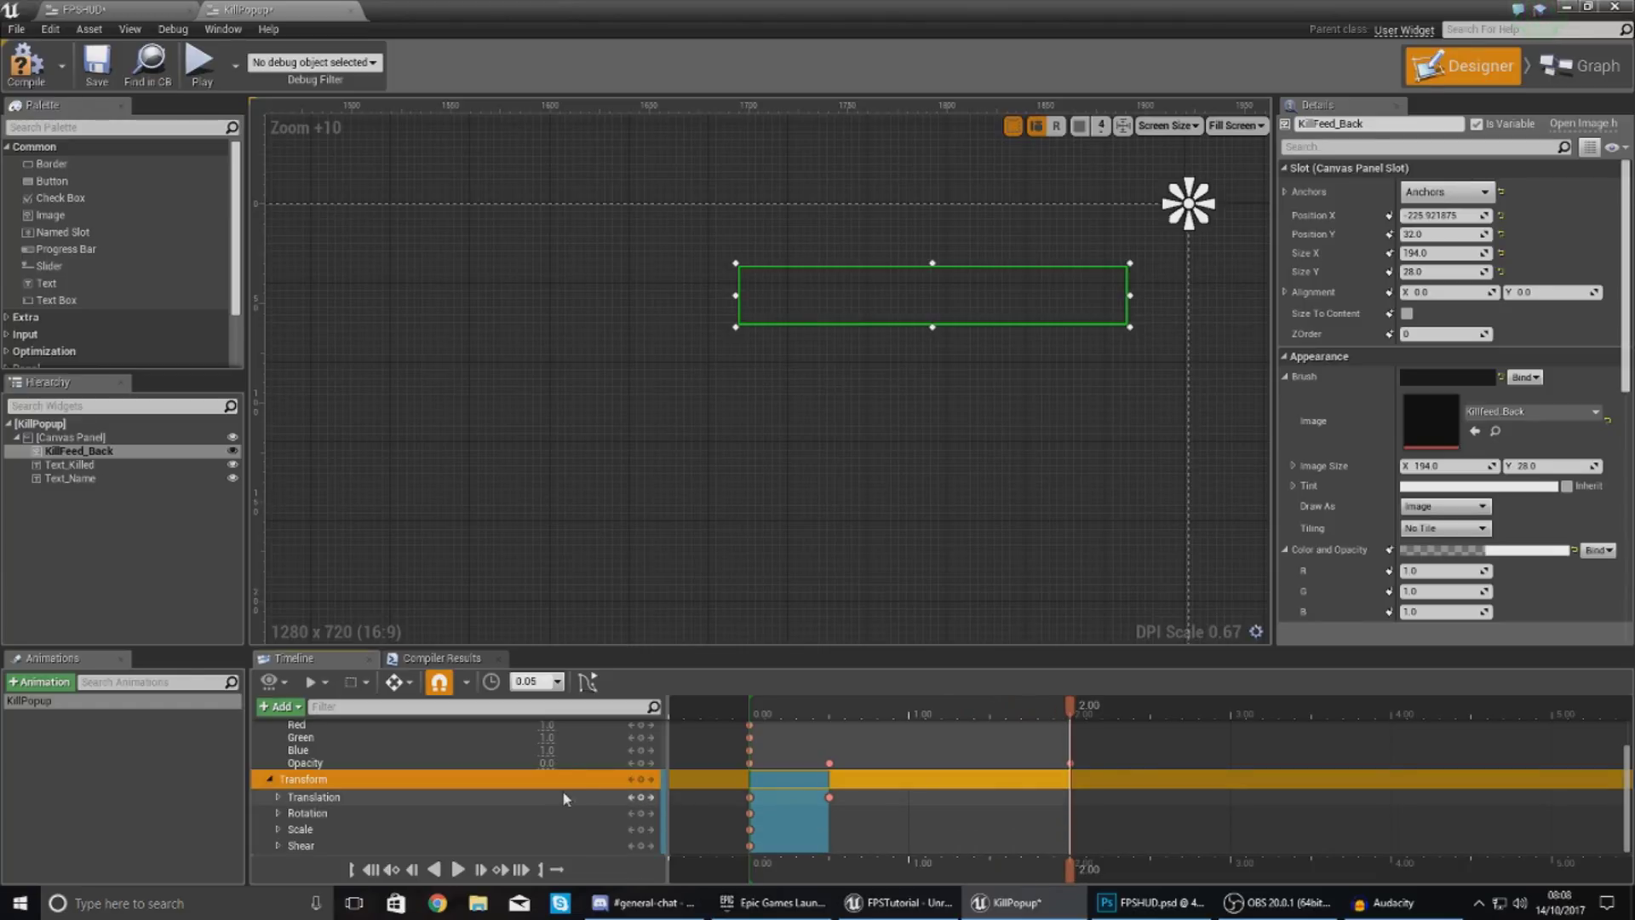
left_click(642, 780)
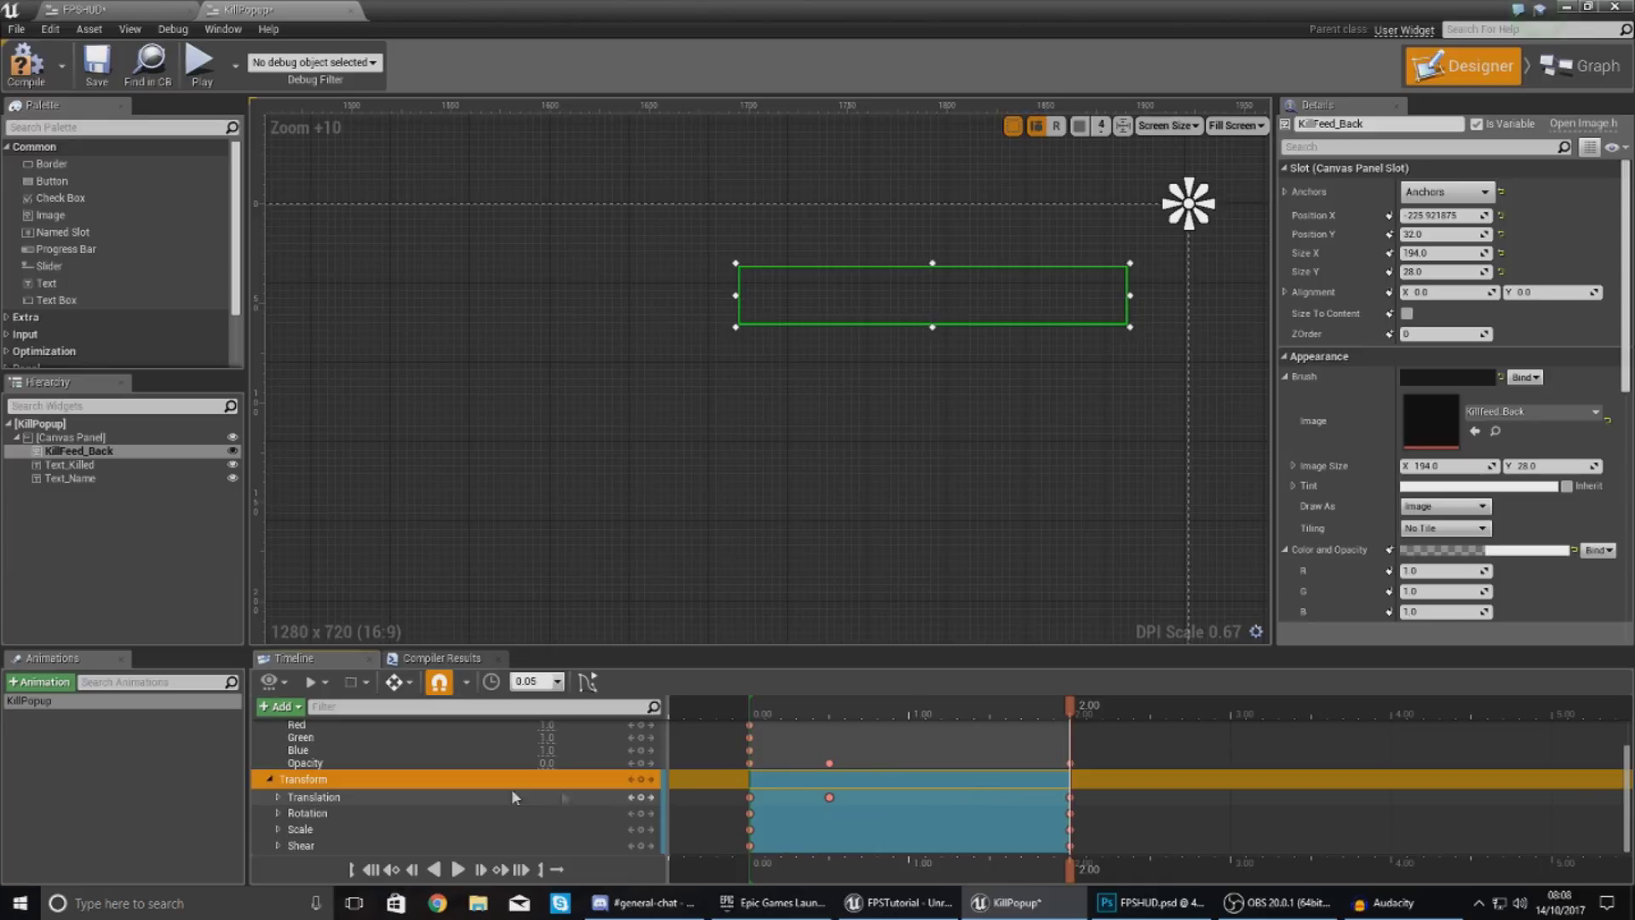
key("ctrl+z")
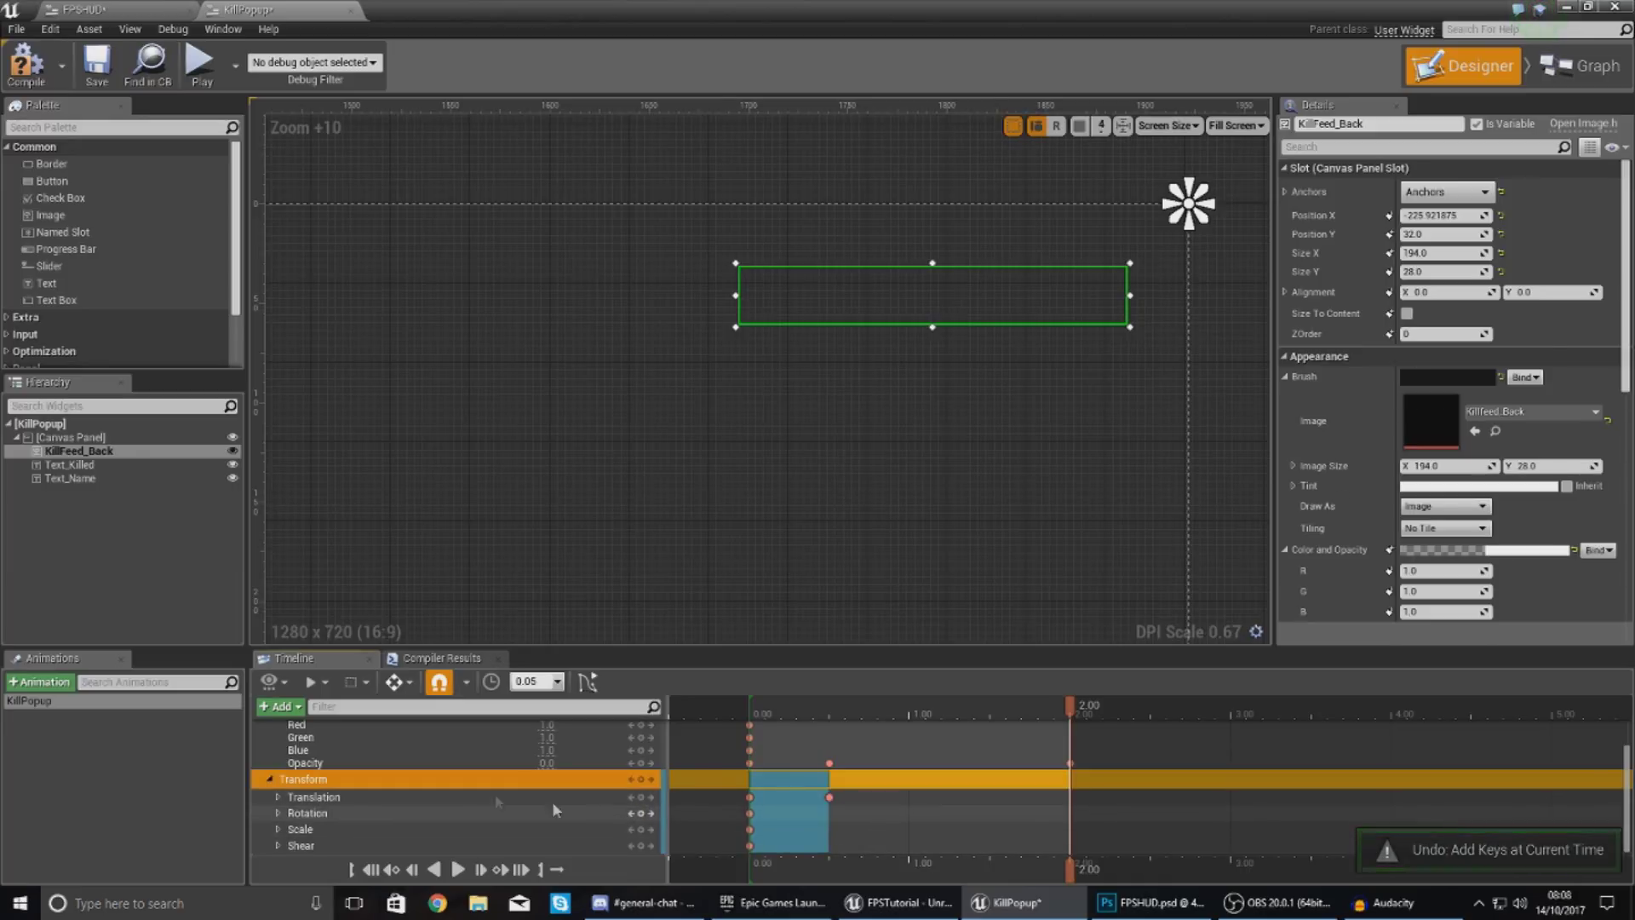
left_click(640, 797)
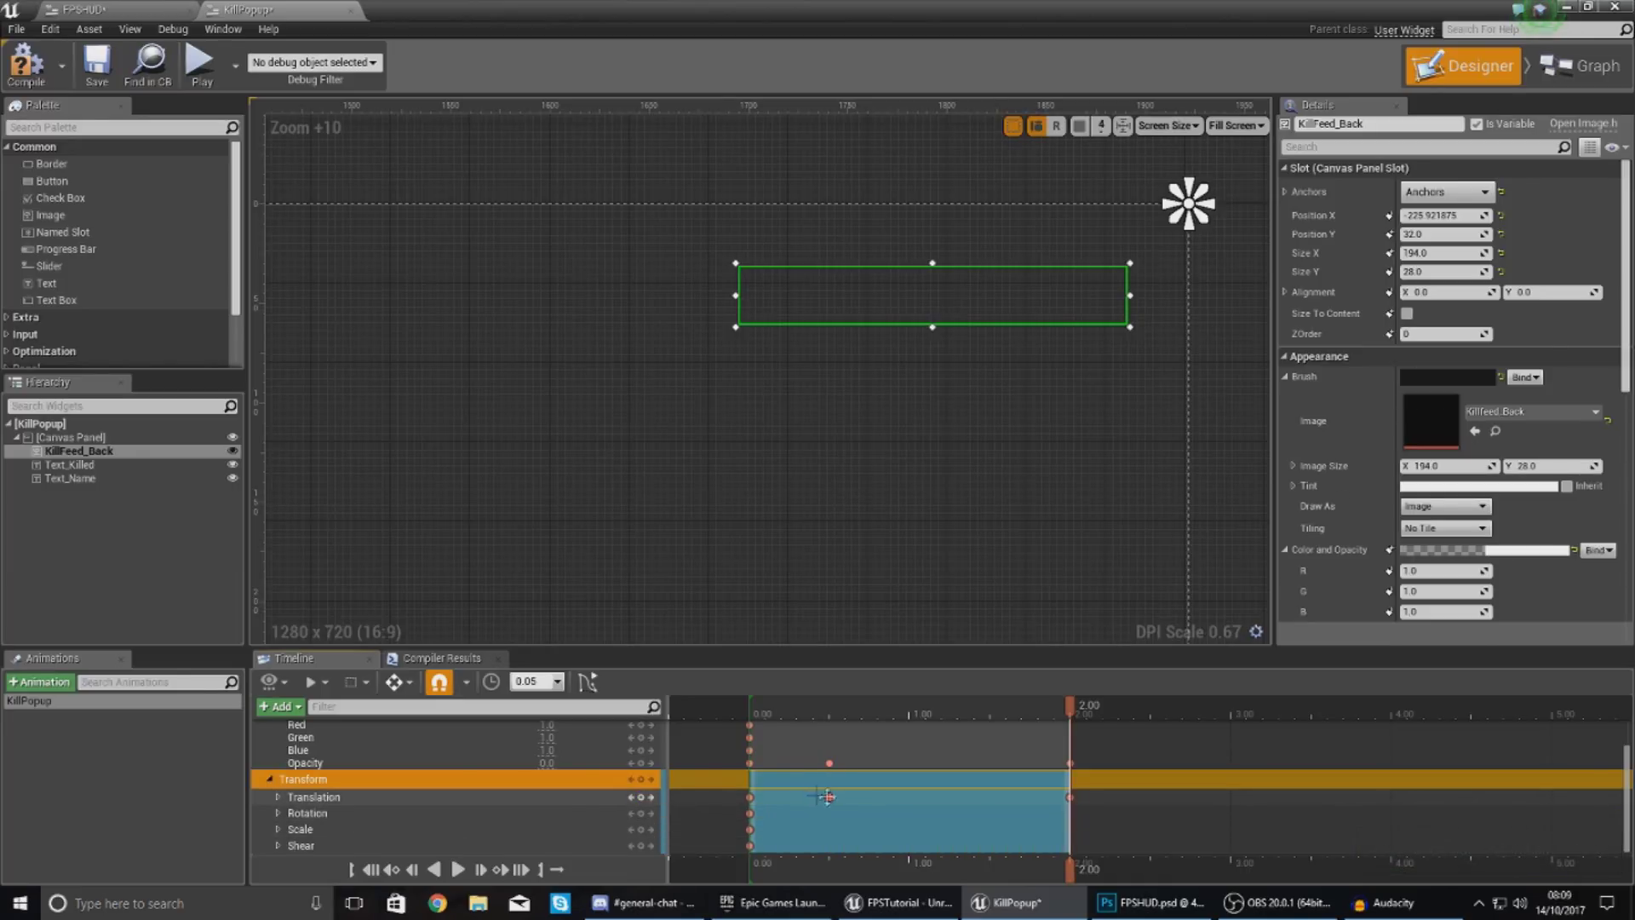
double_click(343, 804)
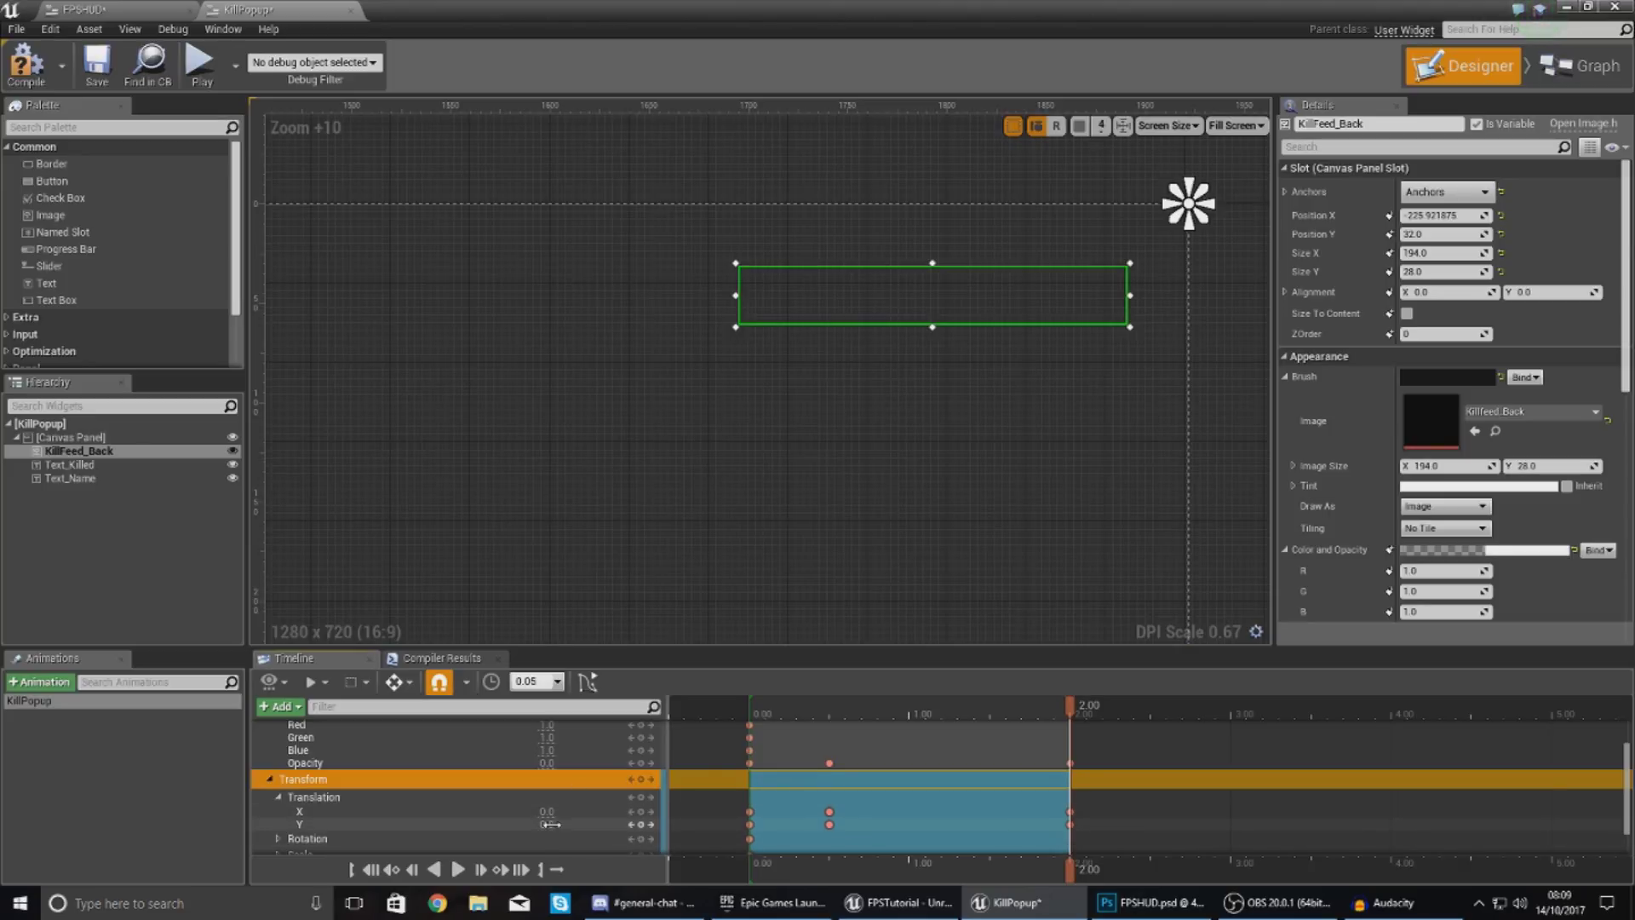
- Set KillFeed_Back's Y translation at 2.00 s to about 67.5 and play the animation from the start
left_click_drag(548, 824, 596, 825)
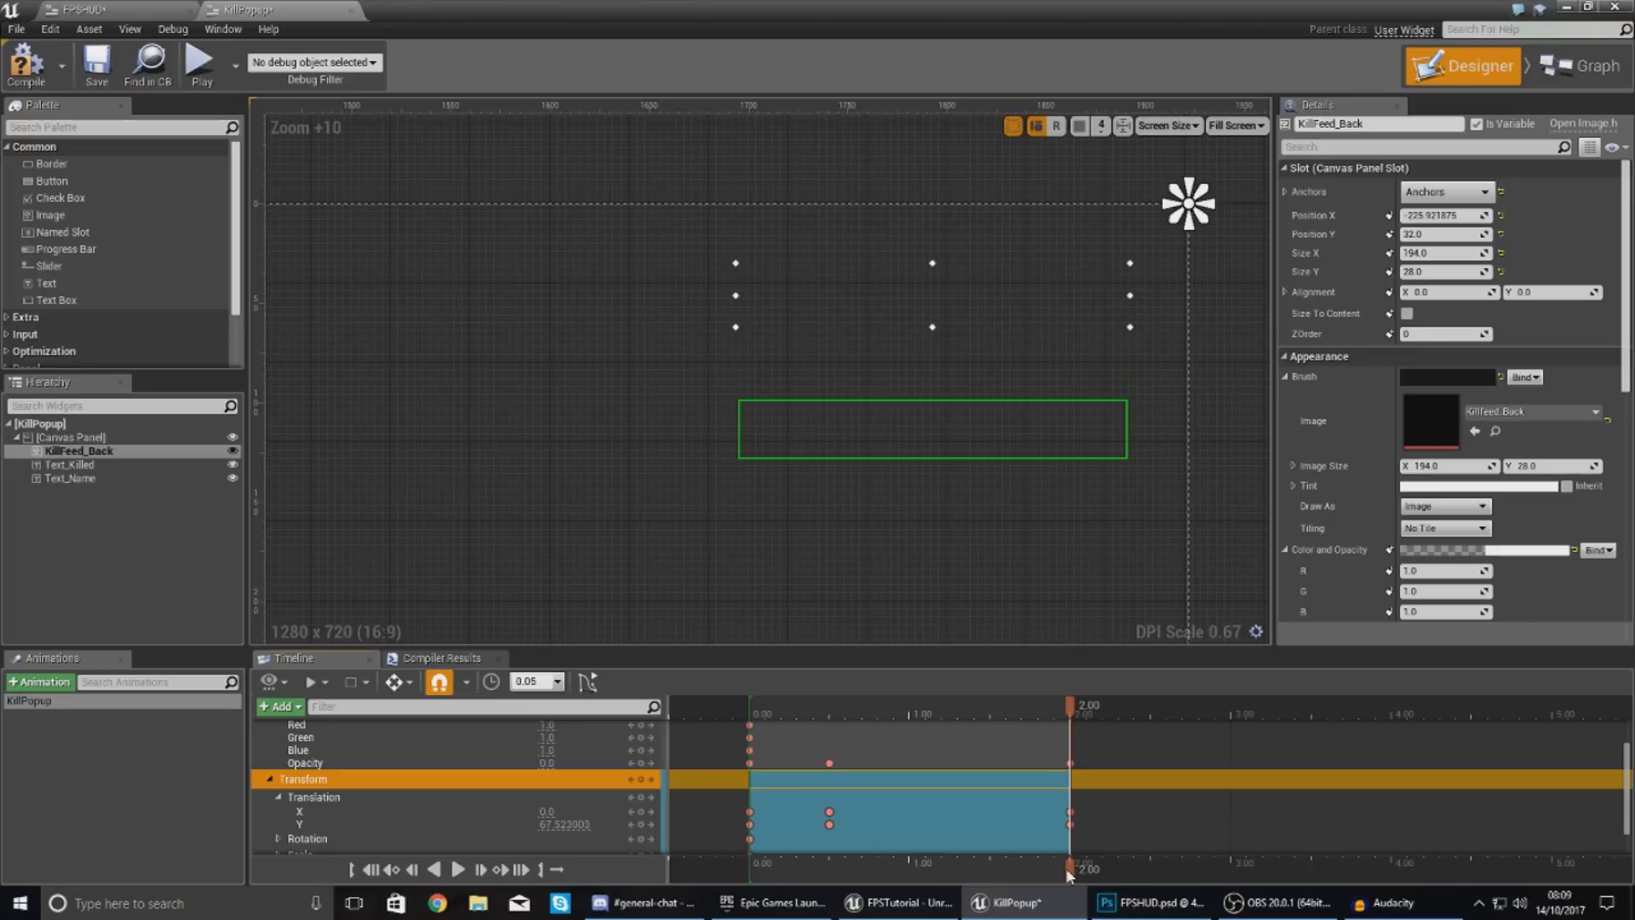
left_click_drag(1068, 874, 749, 877)
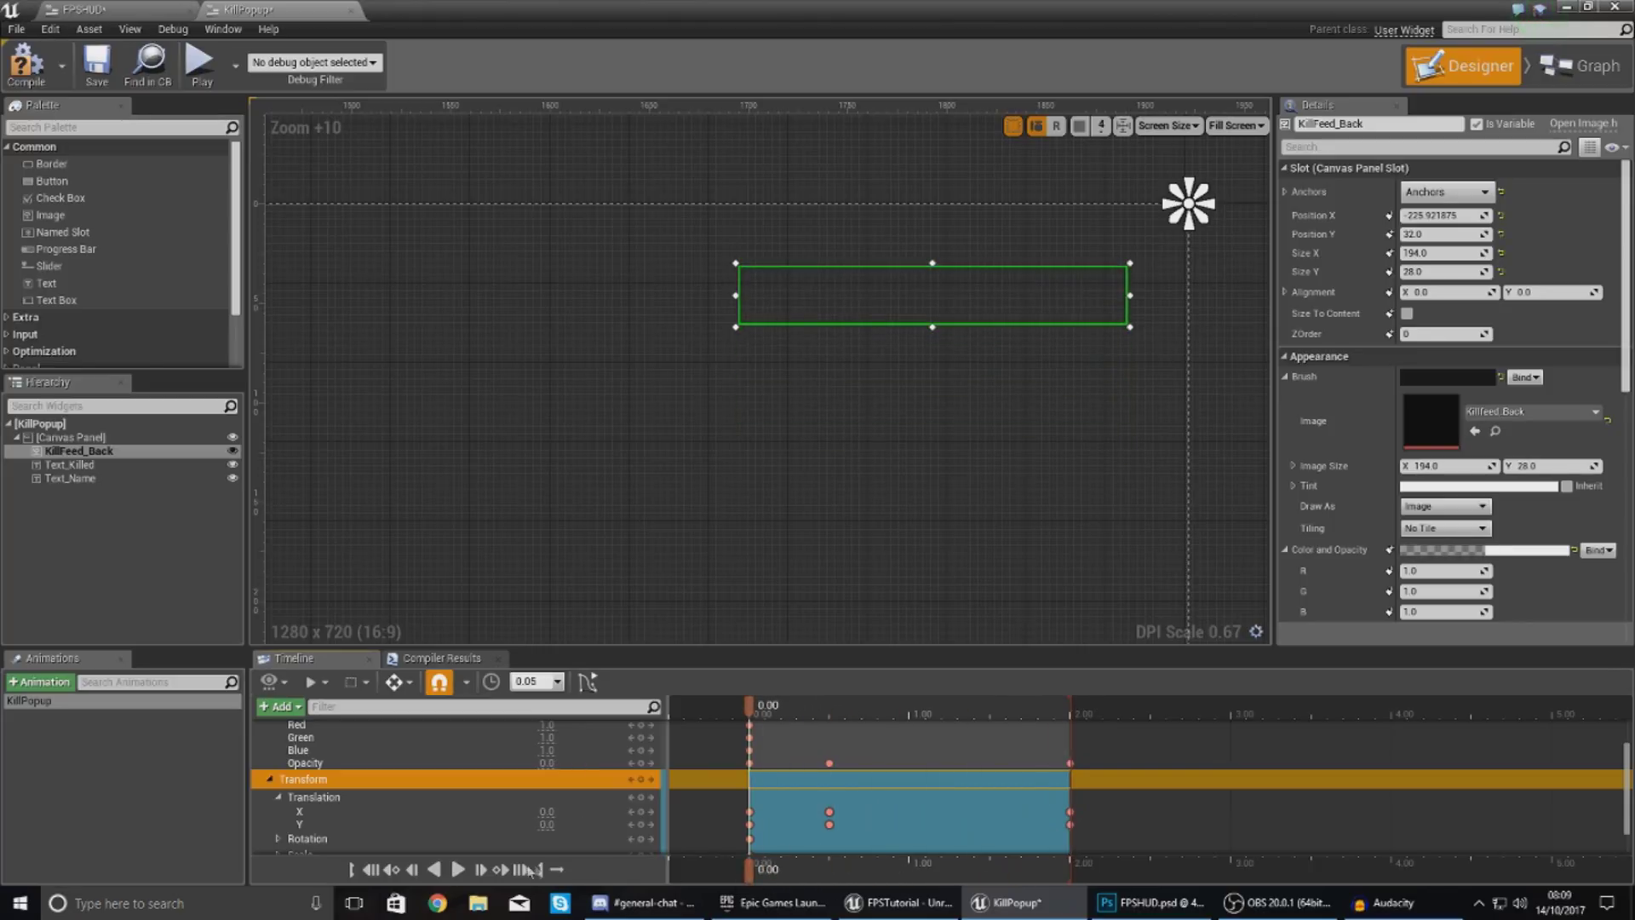
left_click(458, 869)
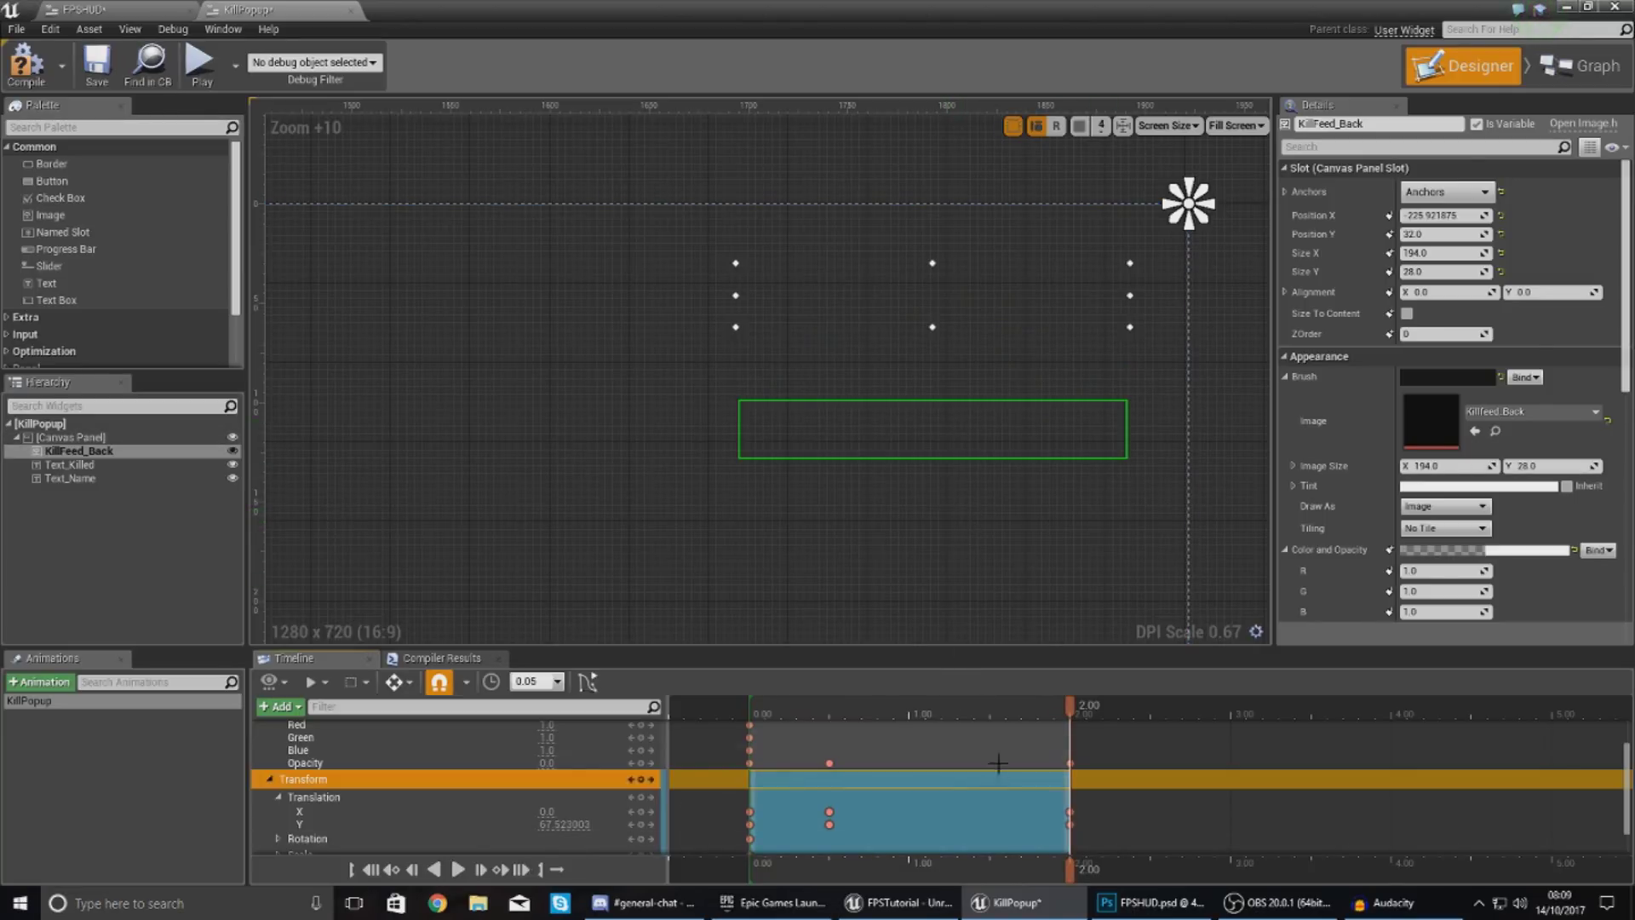
- Increase KillFeed_Back's Y translation at 2.00 s to about 114 and replay the animation from near the start
left_click(1070, 824)
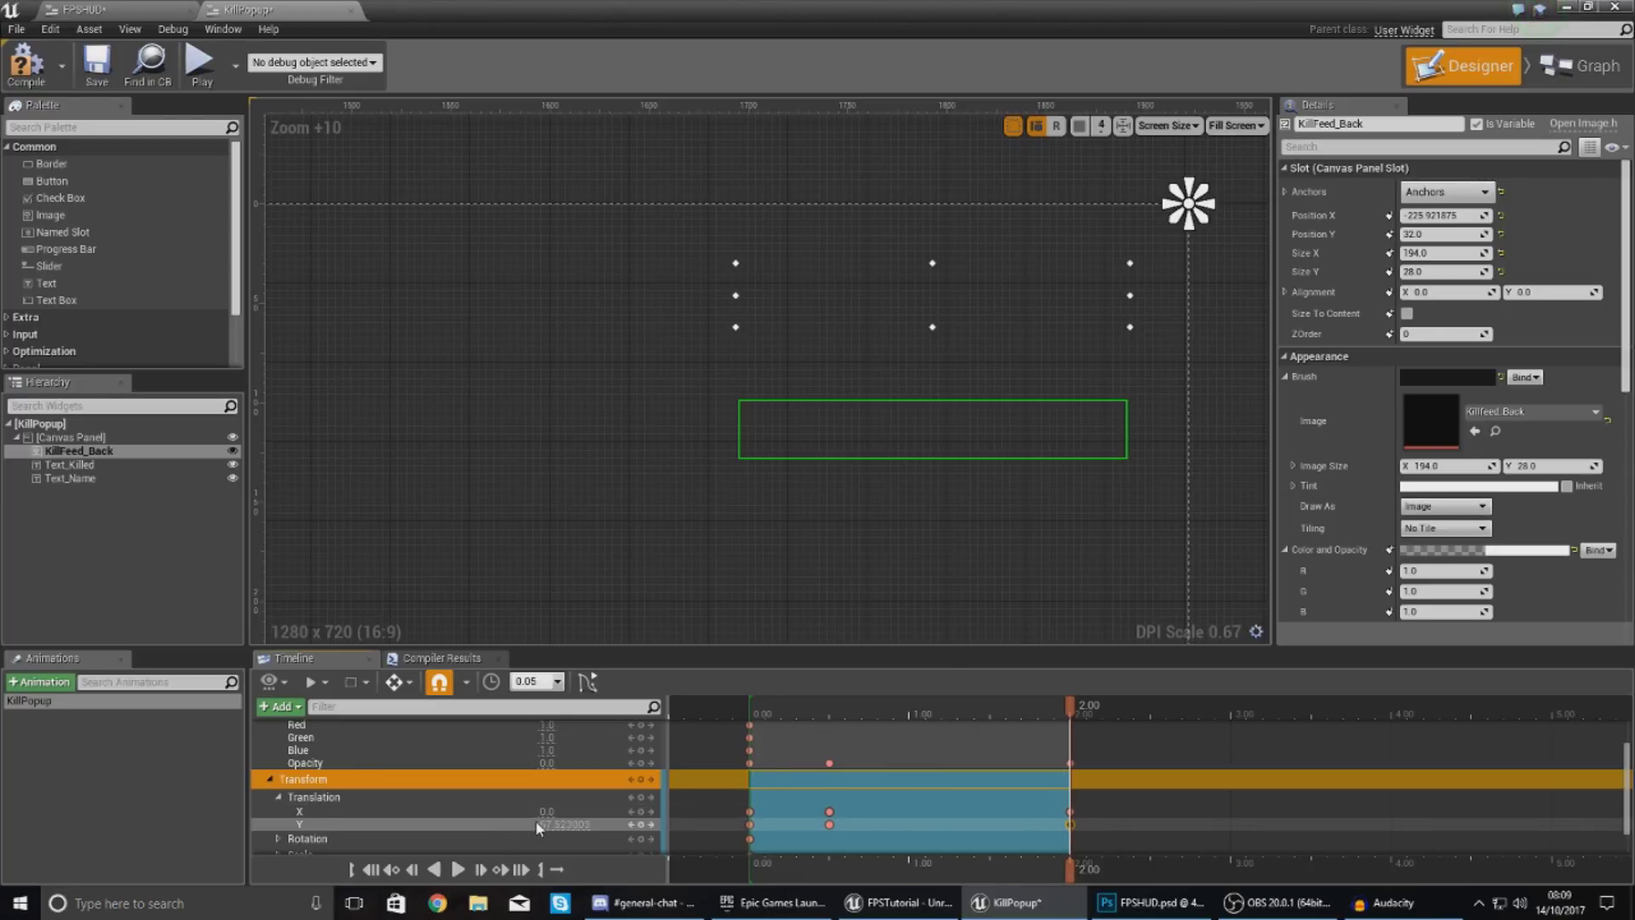
left_click_drag(547, 822, 598, 822)
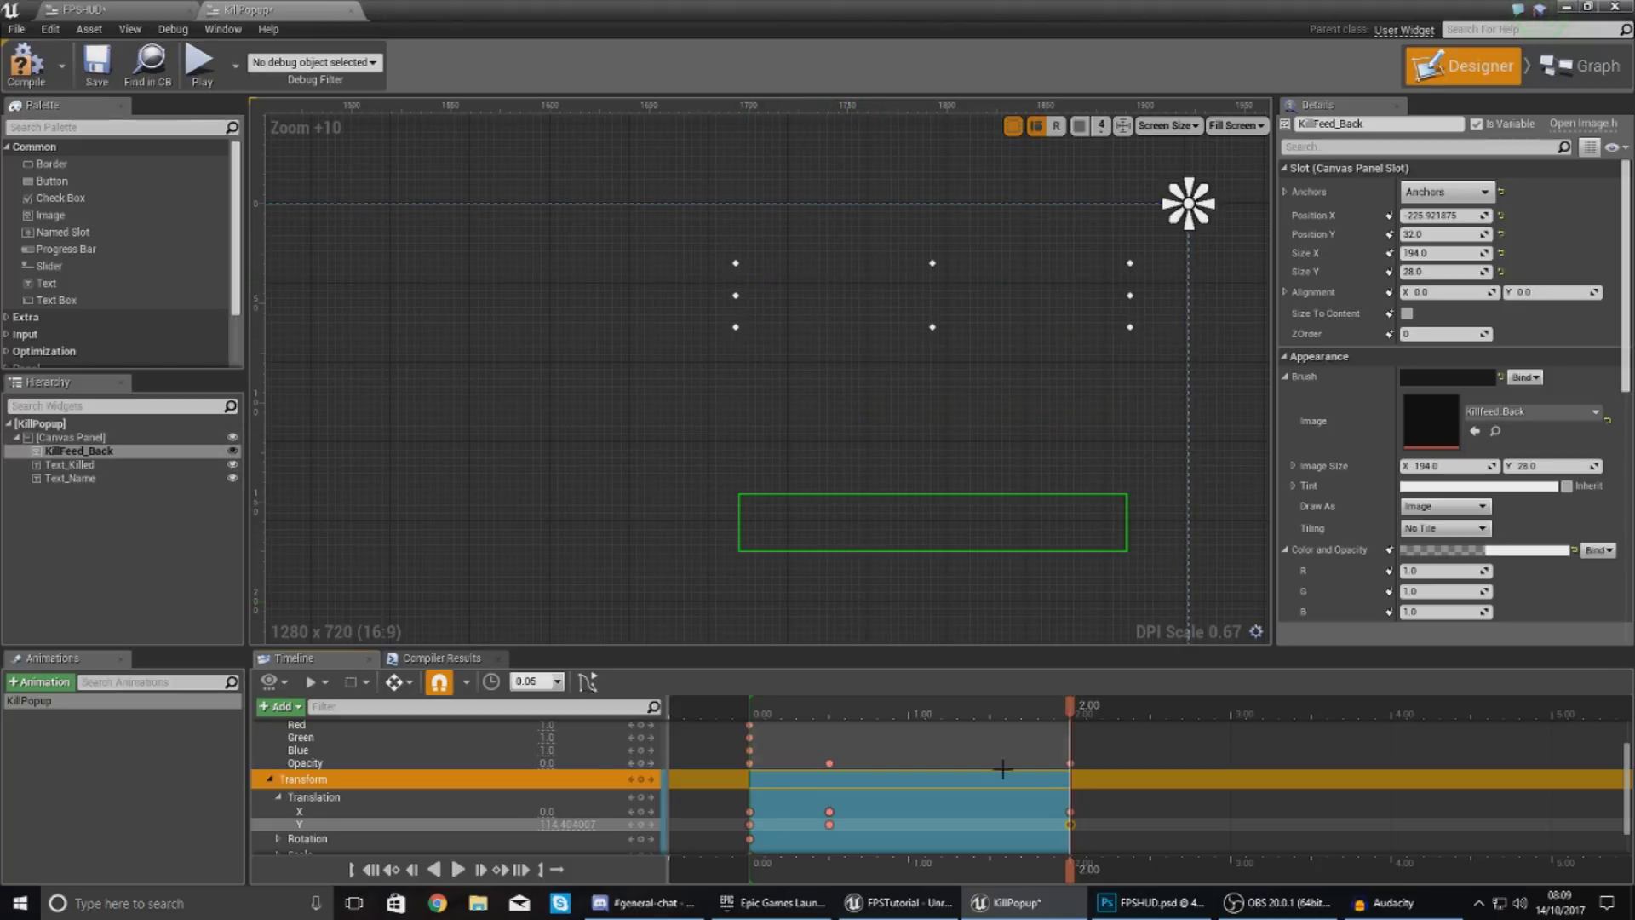
left_click(750, 870)
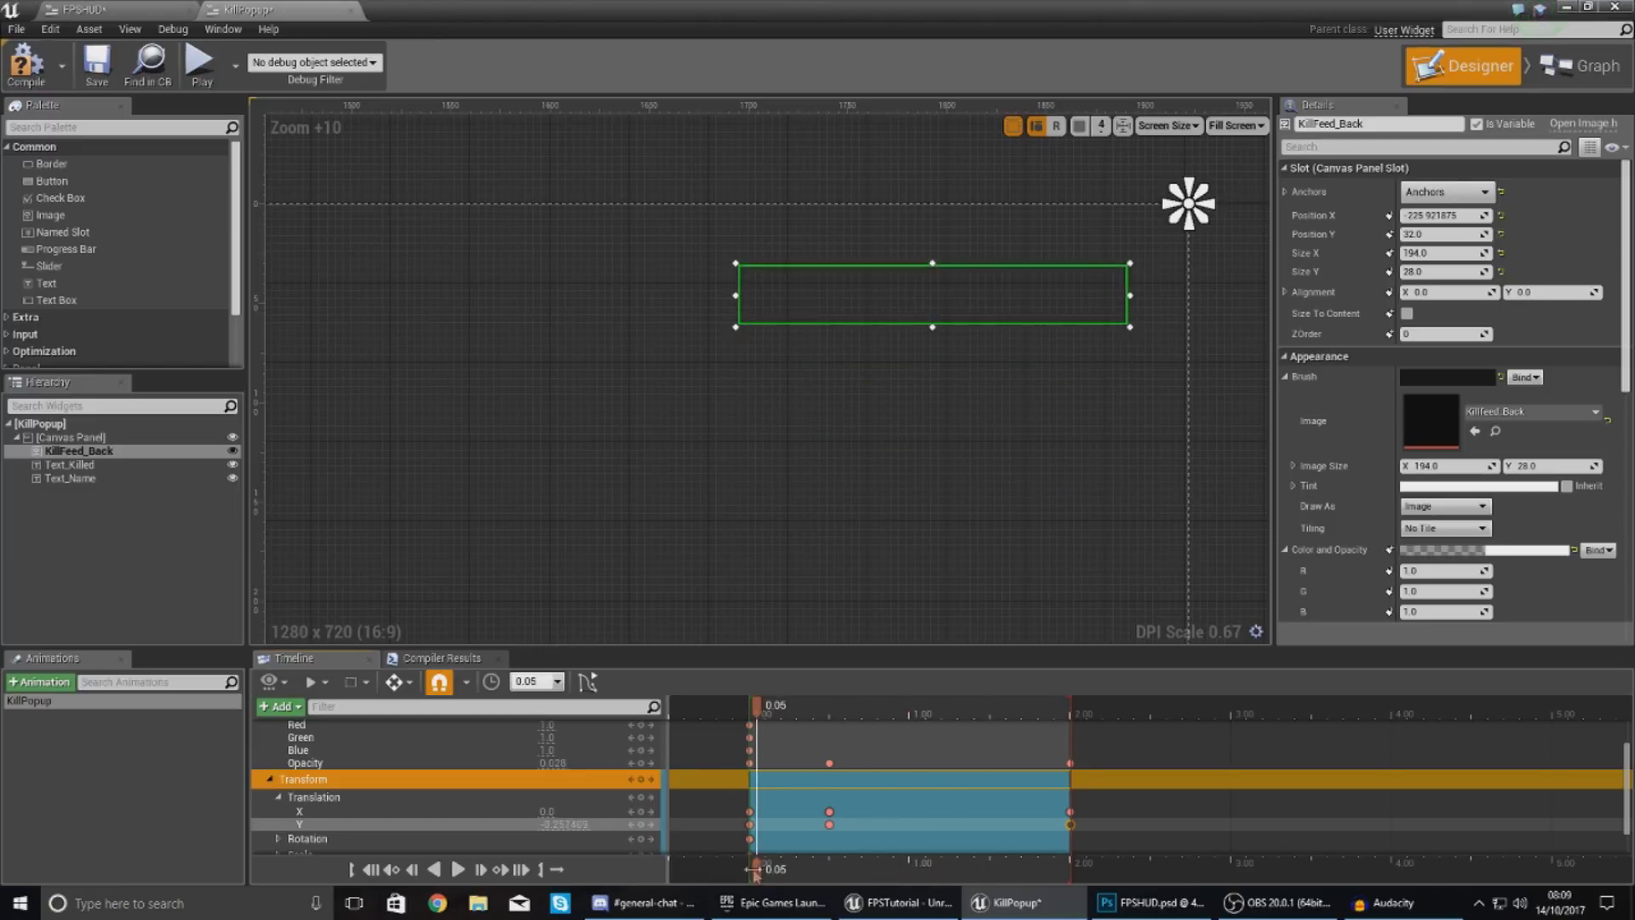
left_click(458, 869)
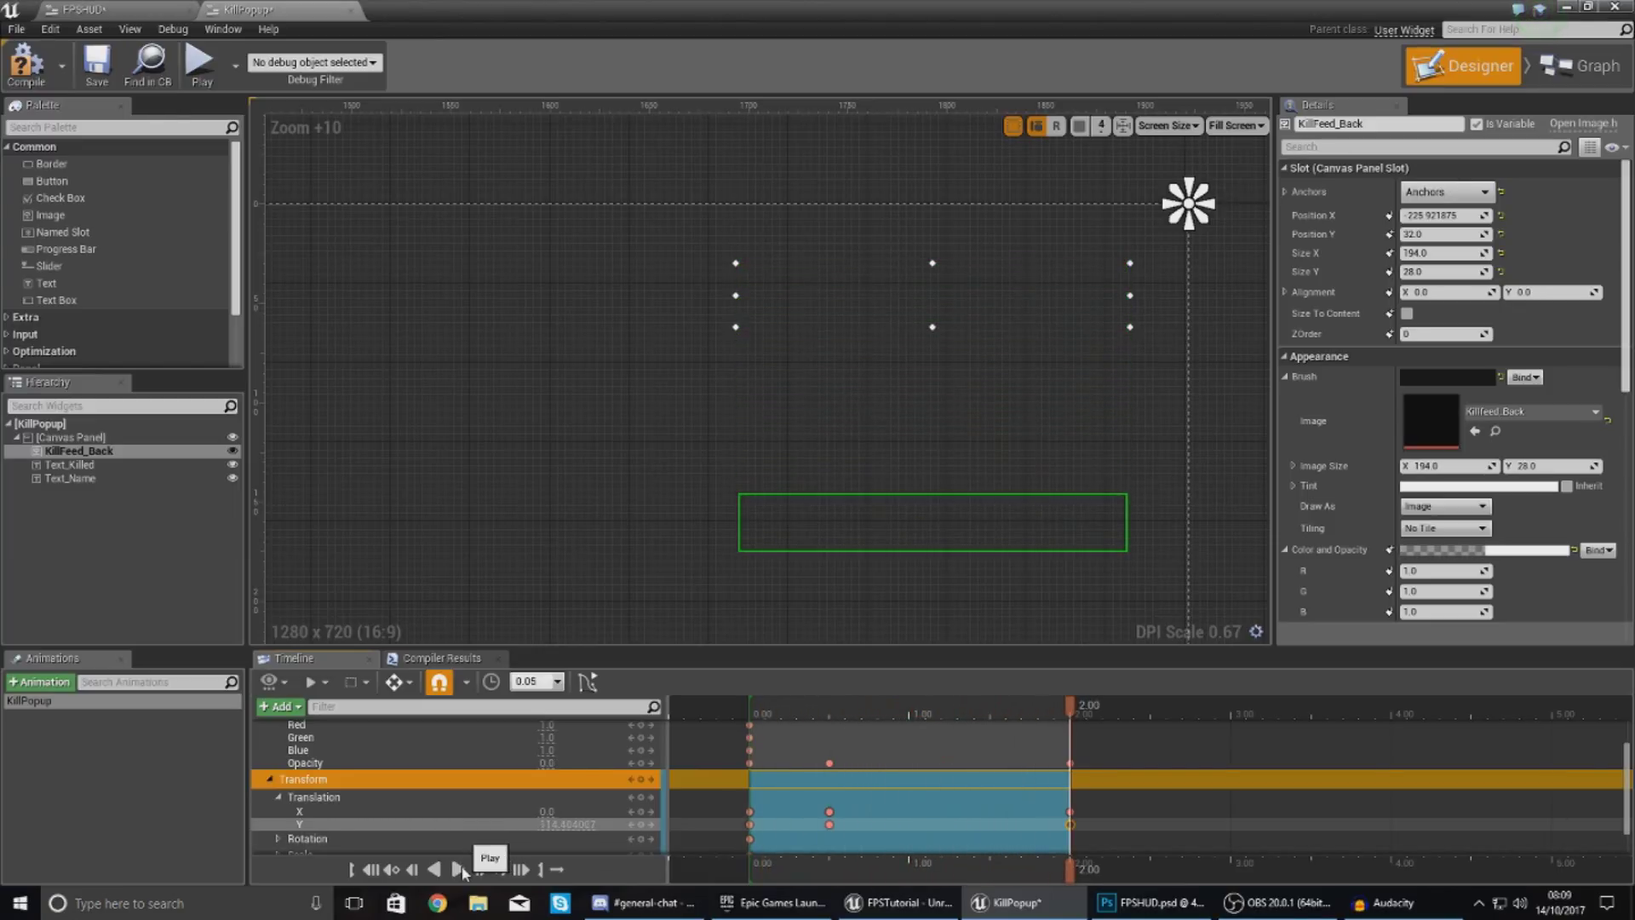
- Collapse KillFeed_Back's tracks in the animation timeline
left_click(616, 566)
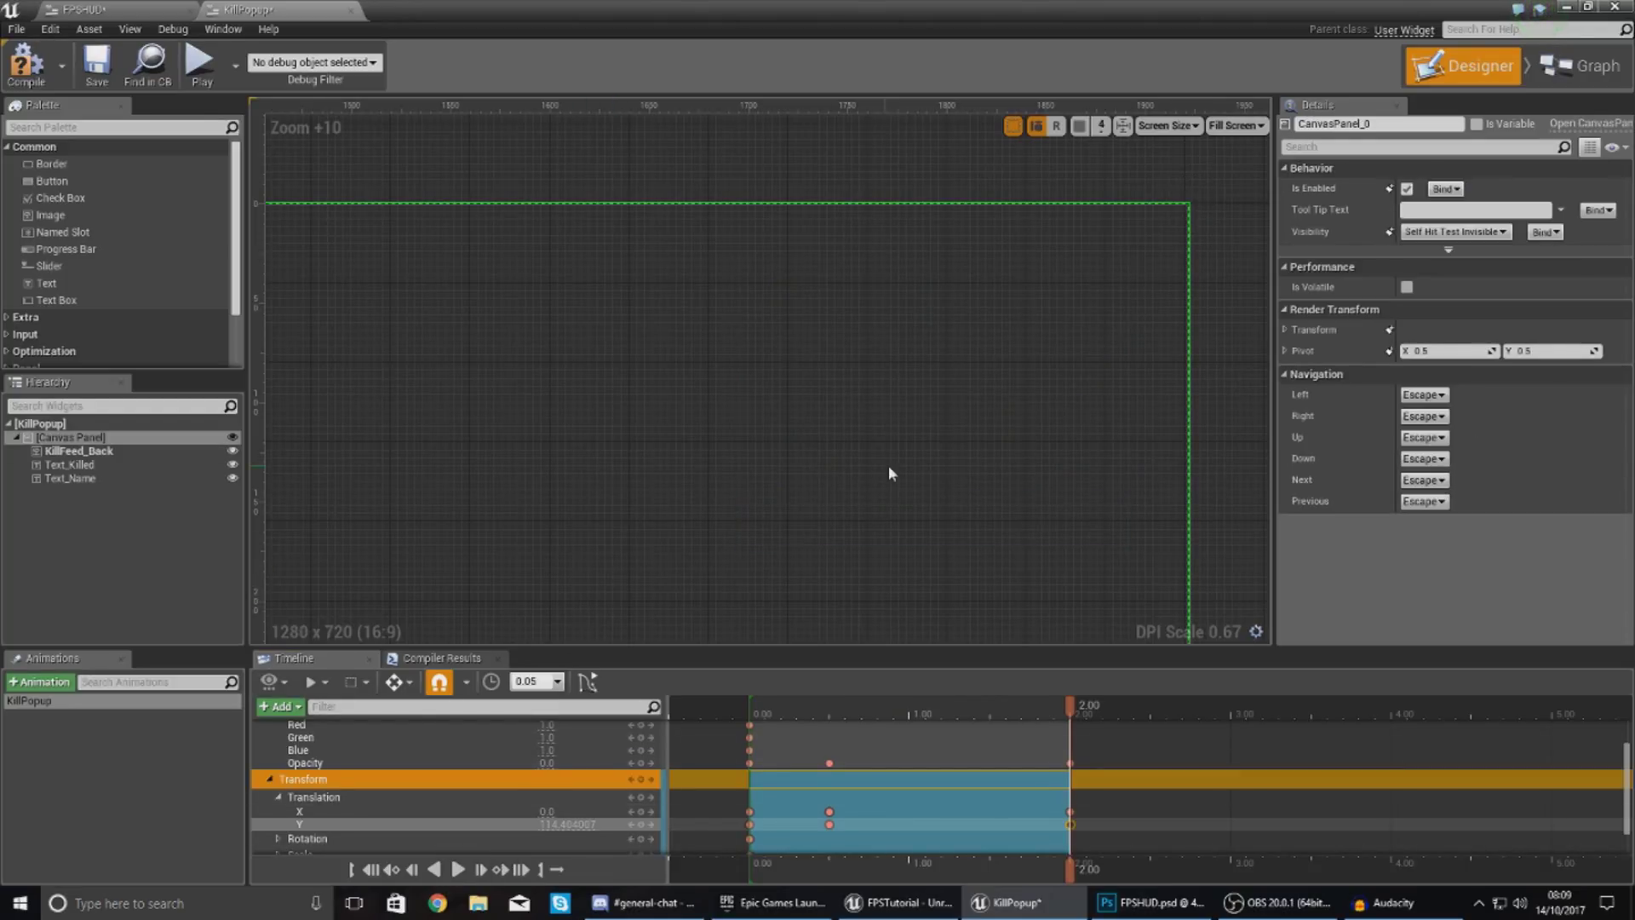
scroll(440, 735, "up", 2)
left_click(259, 732)
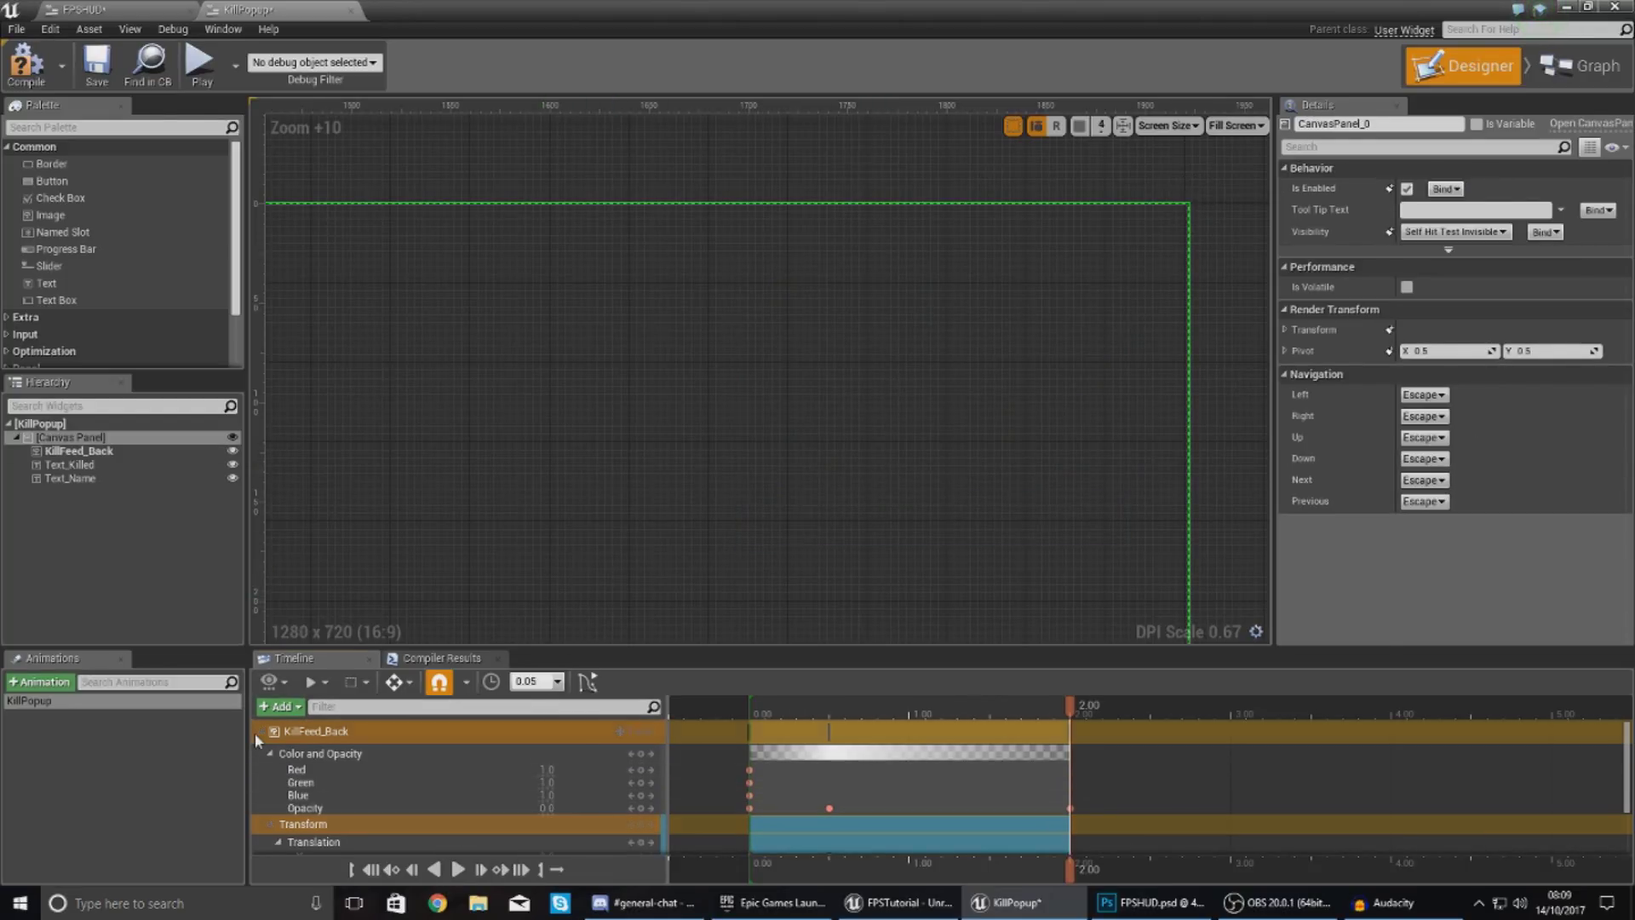
left_click(261, 732)
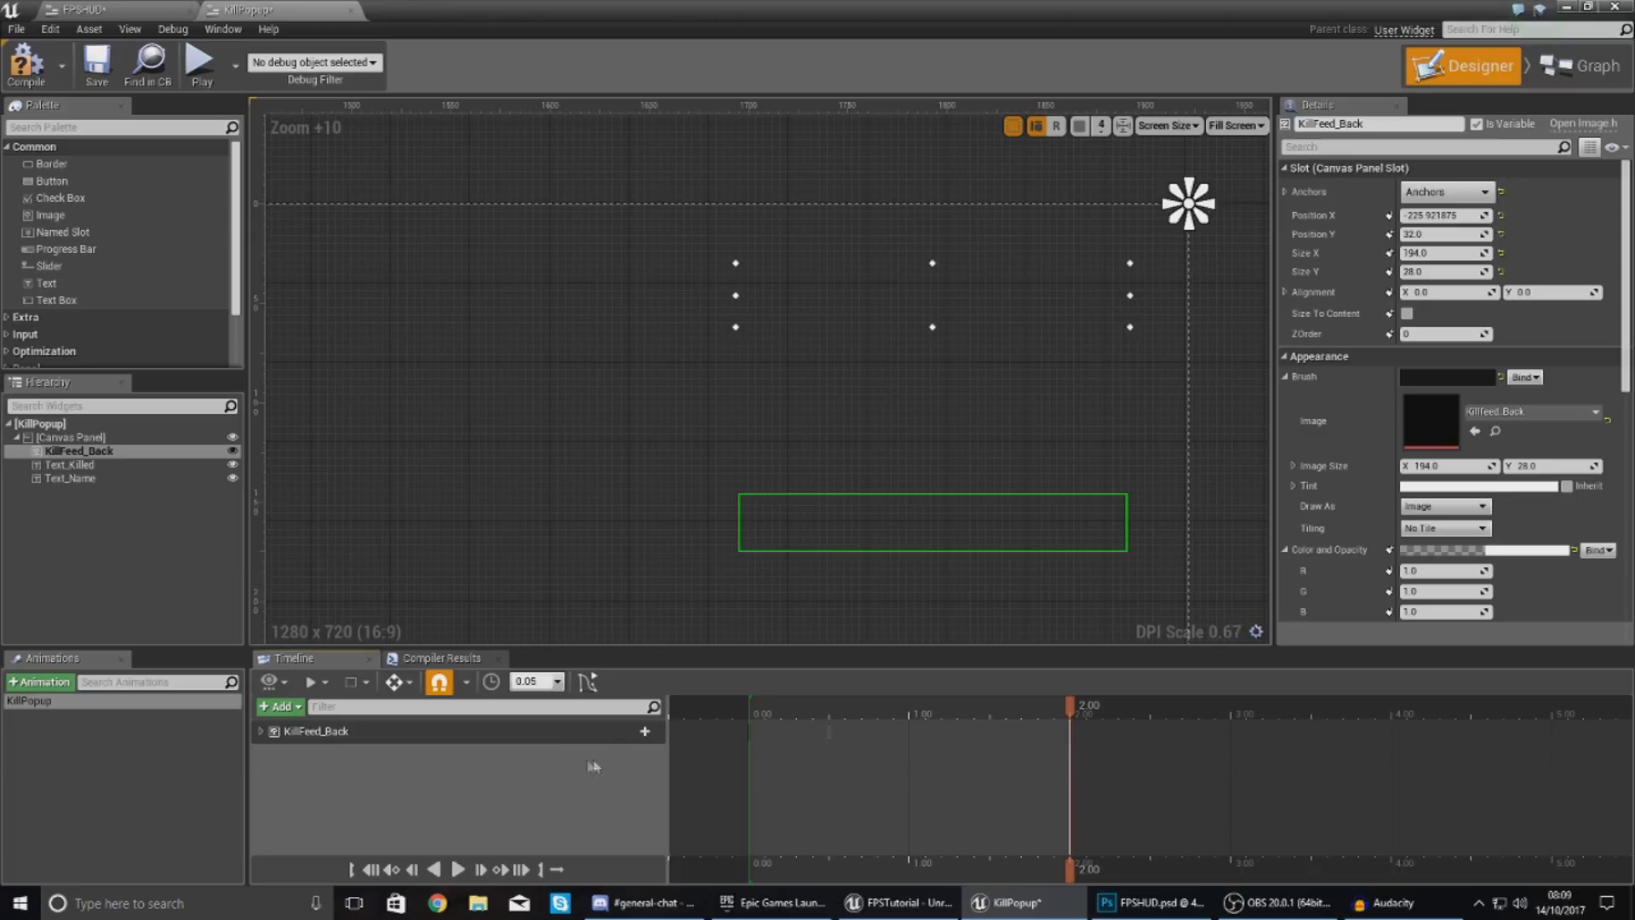
- Add Text_Killed to the KillPopup animation with a Color and Opacity track
left_click(646, 734)
left_click(279, 706)
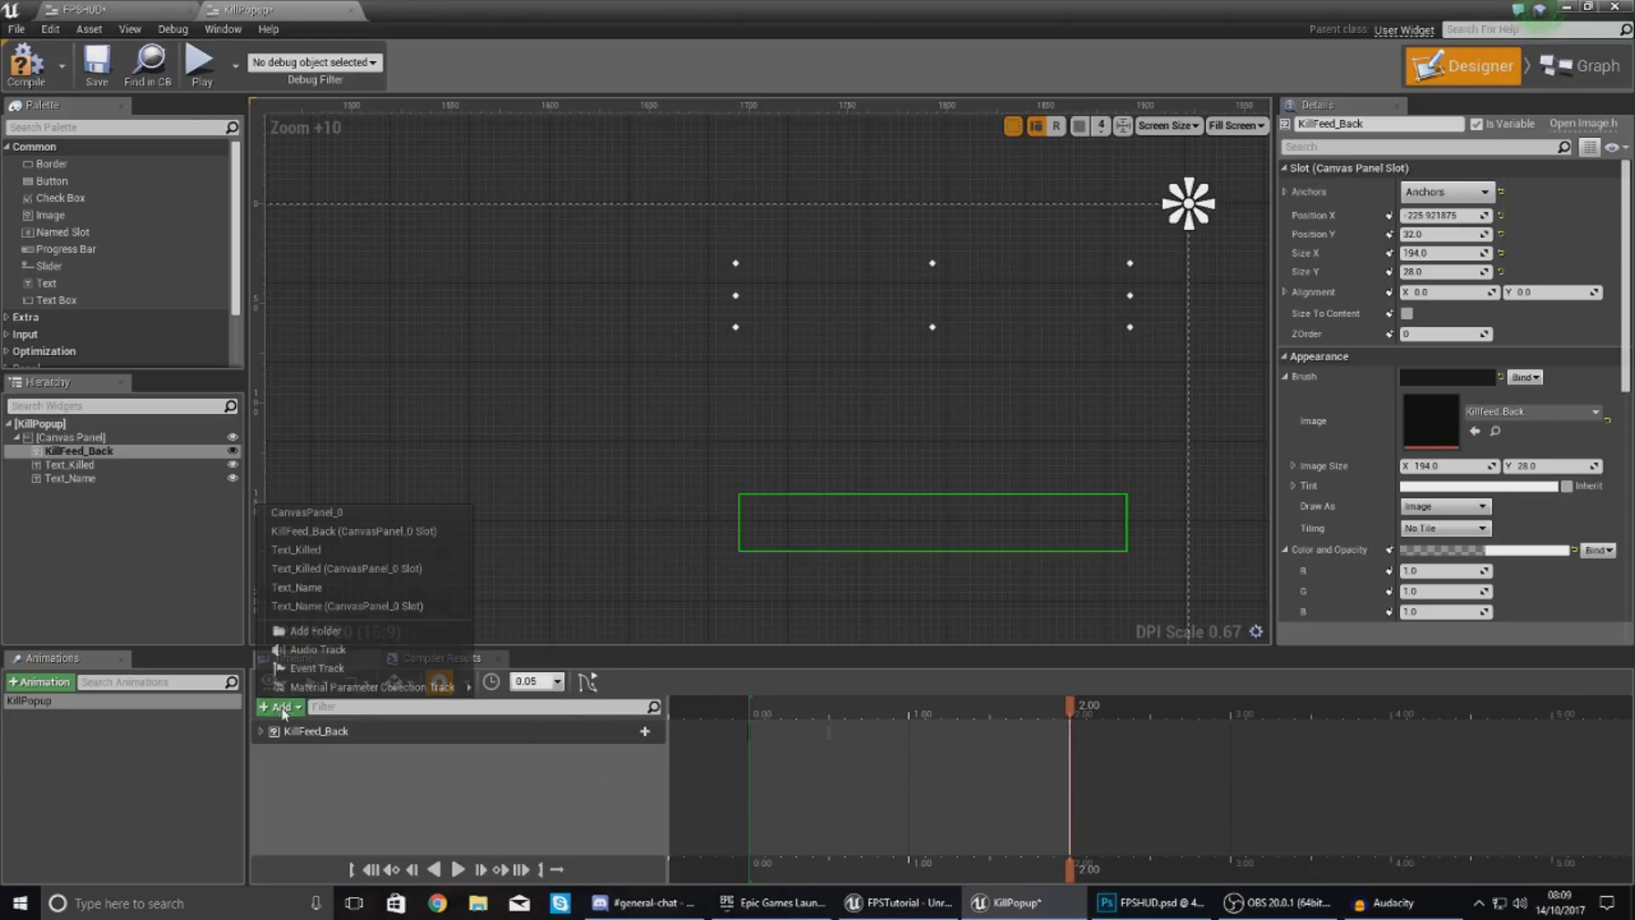
left_click(345, 551)
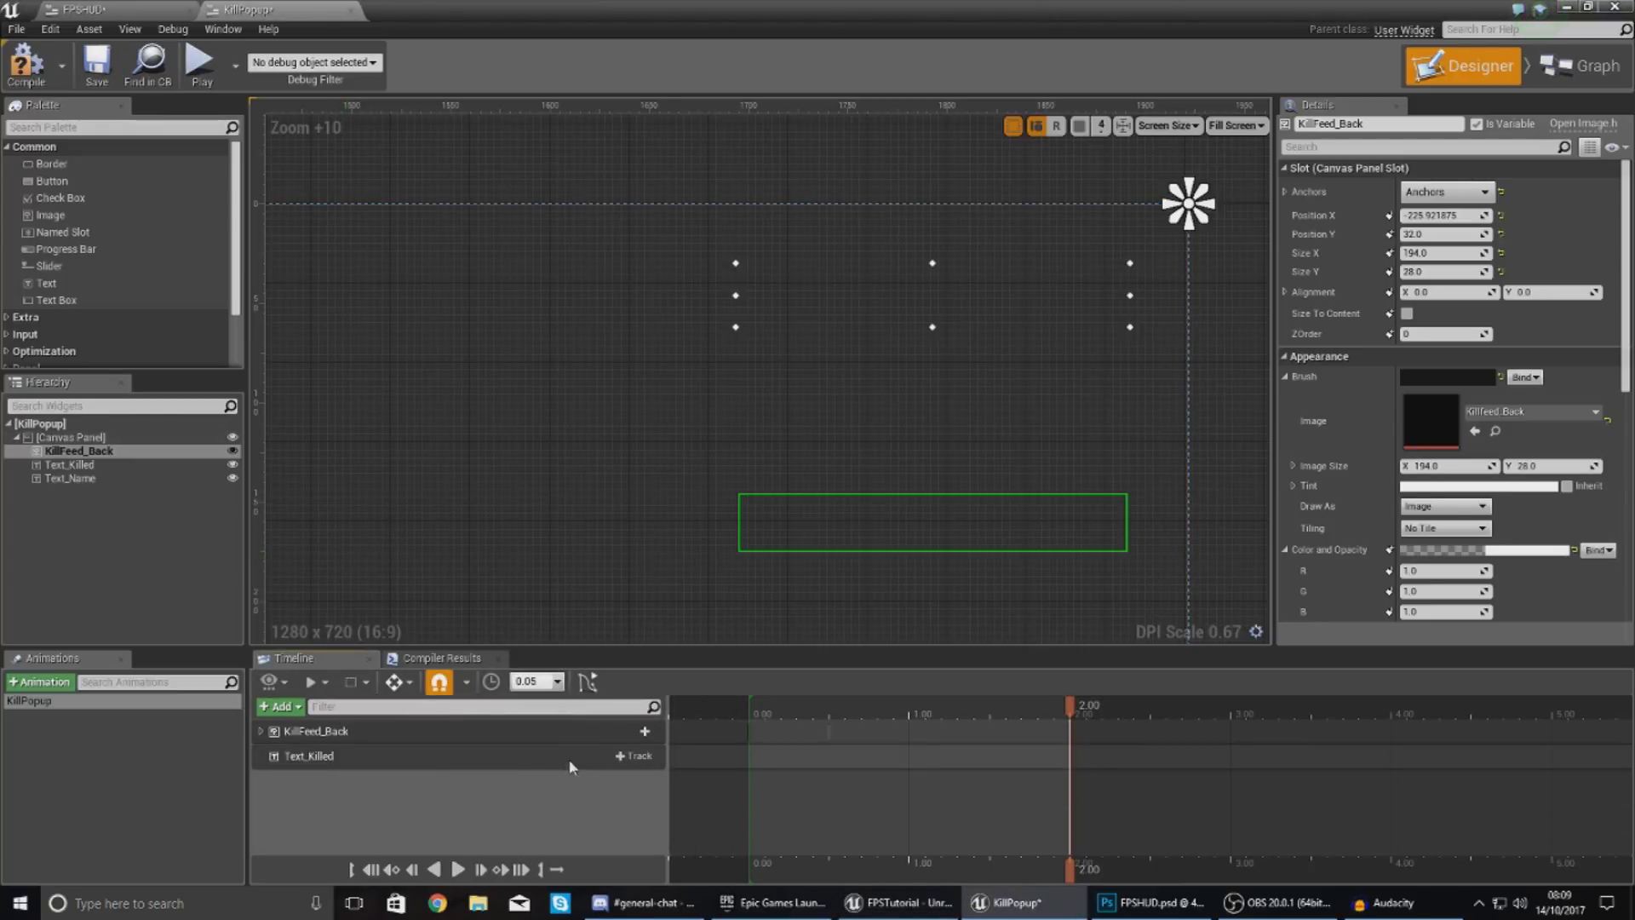
left_click(632, 756)
left_click(660, 585)
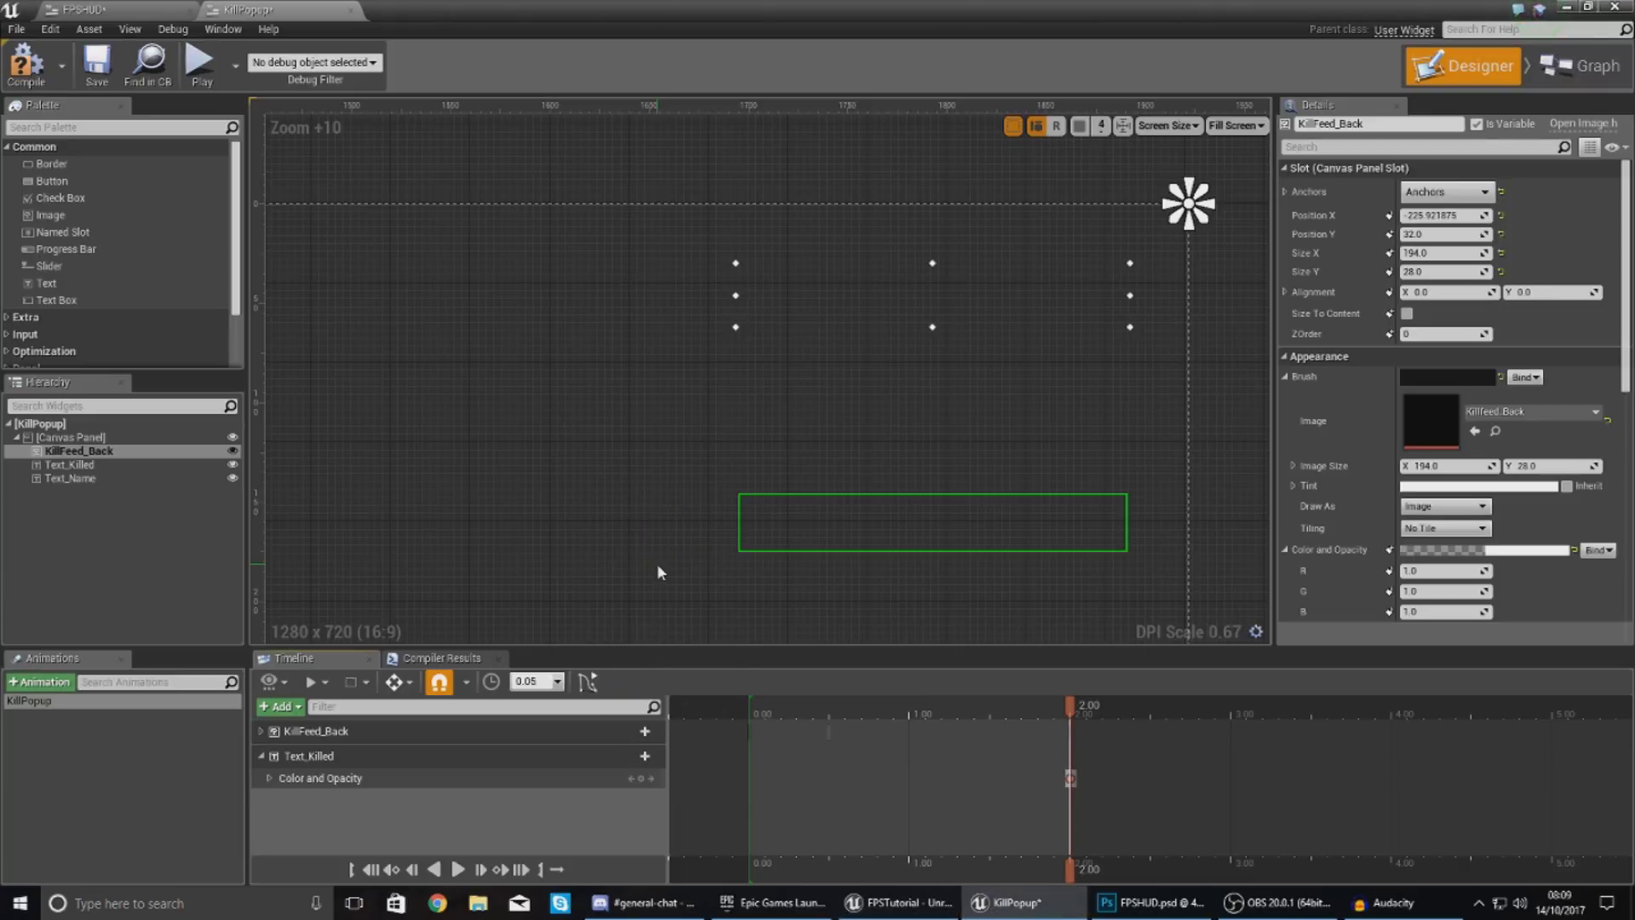
- Key Text_Killed's opacity to 1 at 0.50 s and scrub between 0.50 s and 2.00 s to check the fade-out
left_click(269, 777)
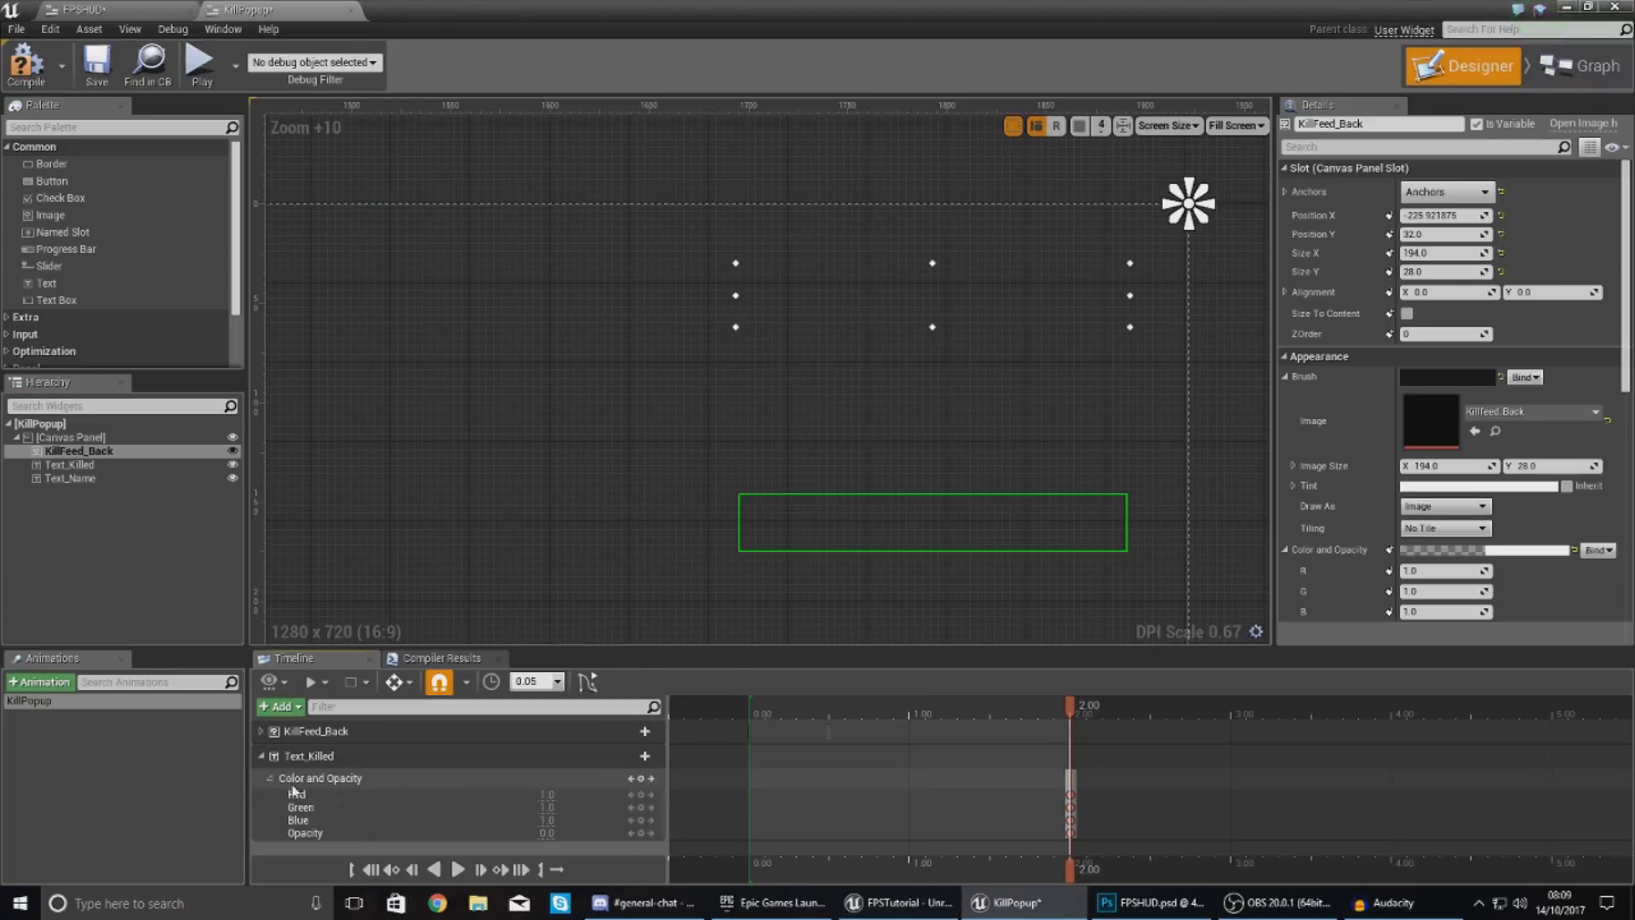
left_click(819, 867)
mouse_move(802, 883)
left_mouse_down()
mouse_move(817, 877)
mouse_move(754, 877)
mouse_move(830, 879)
left_mouse_up()
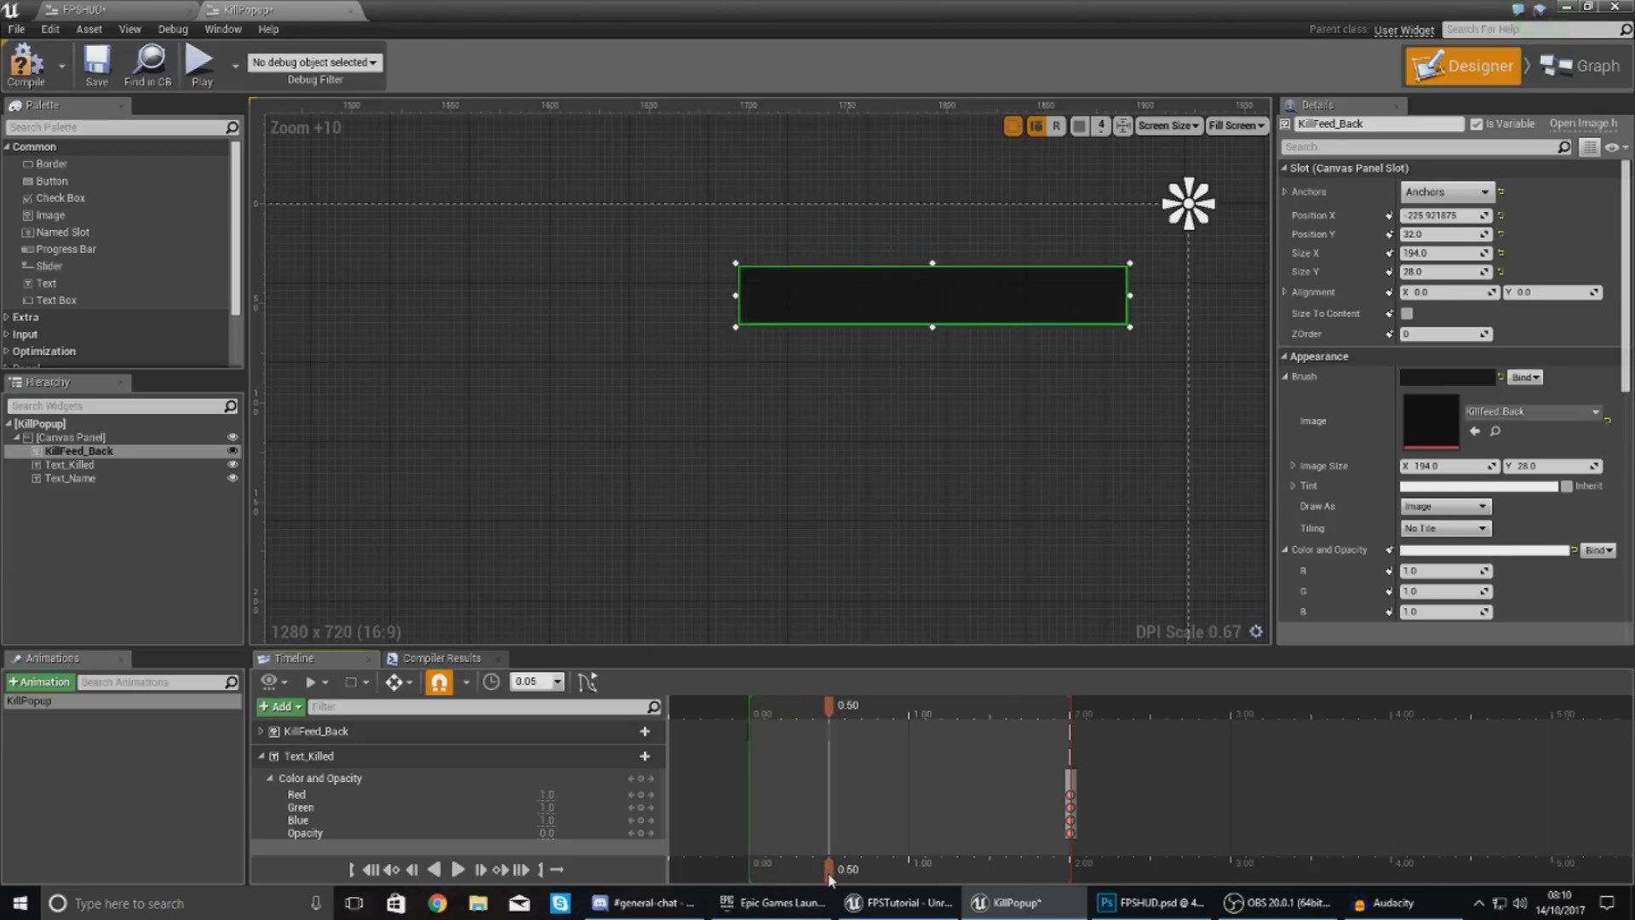
left_click_drag(549, 835, 589, 837)
left_click_drag(828, 869, 1071, 884)
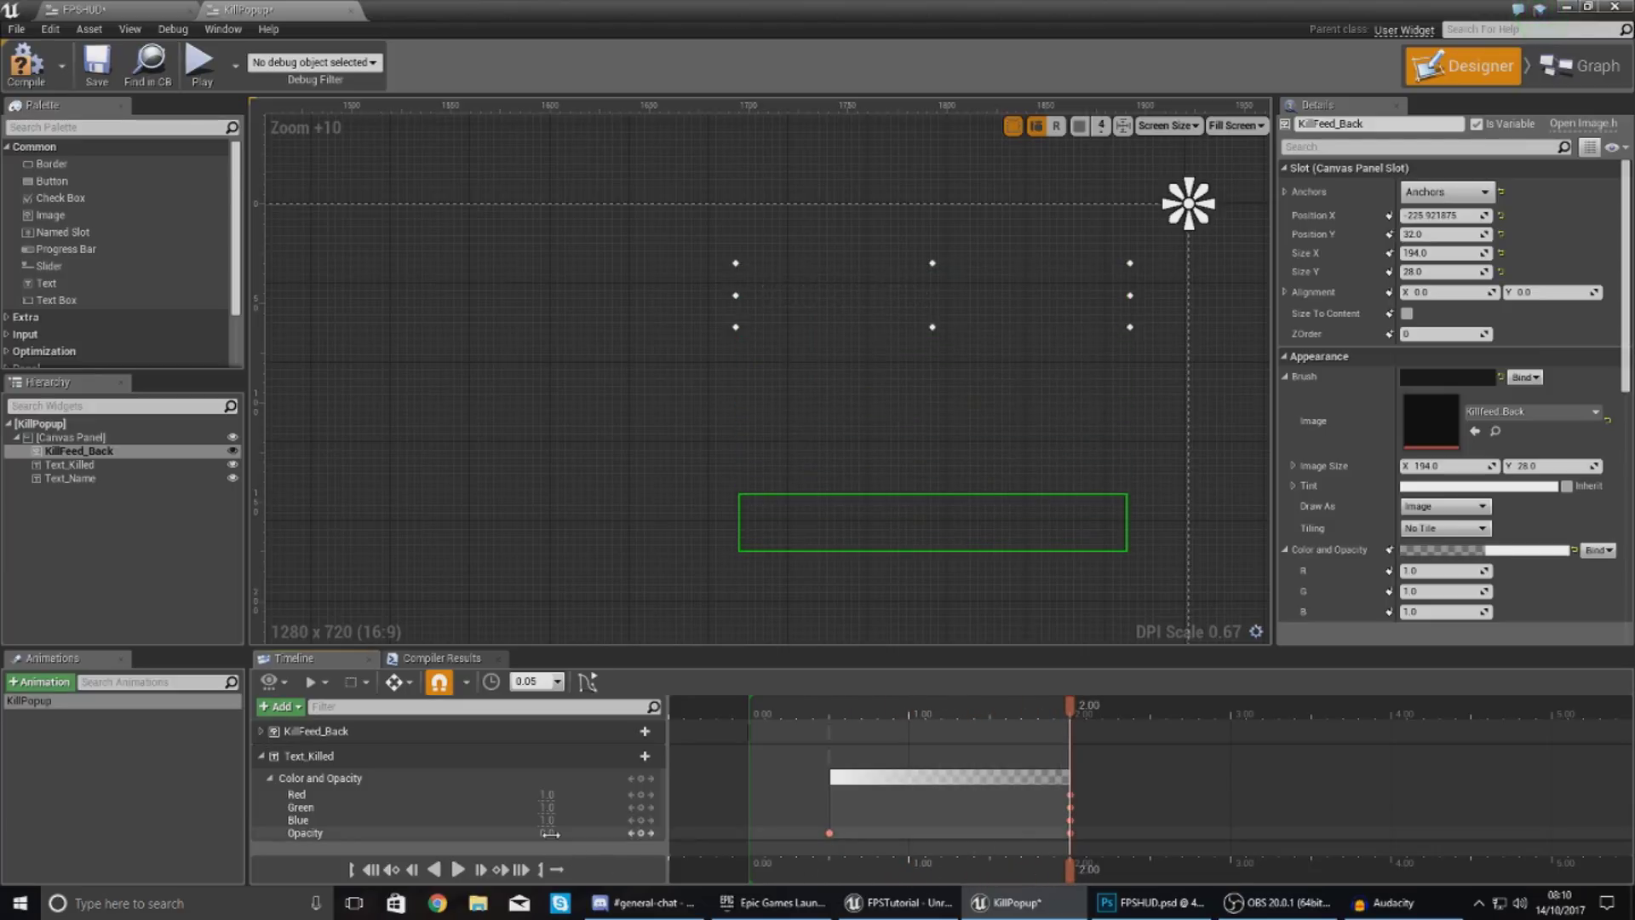
left_click_drag(1070, 869, 832, 869)
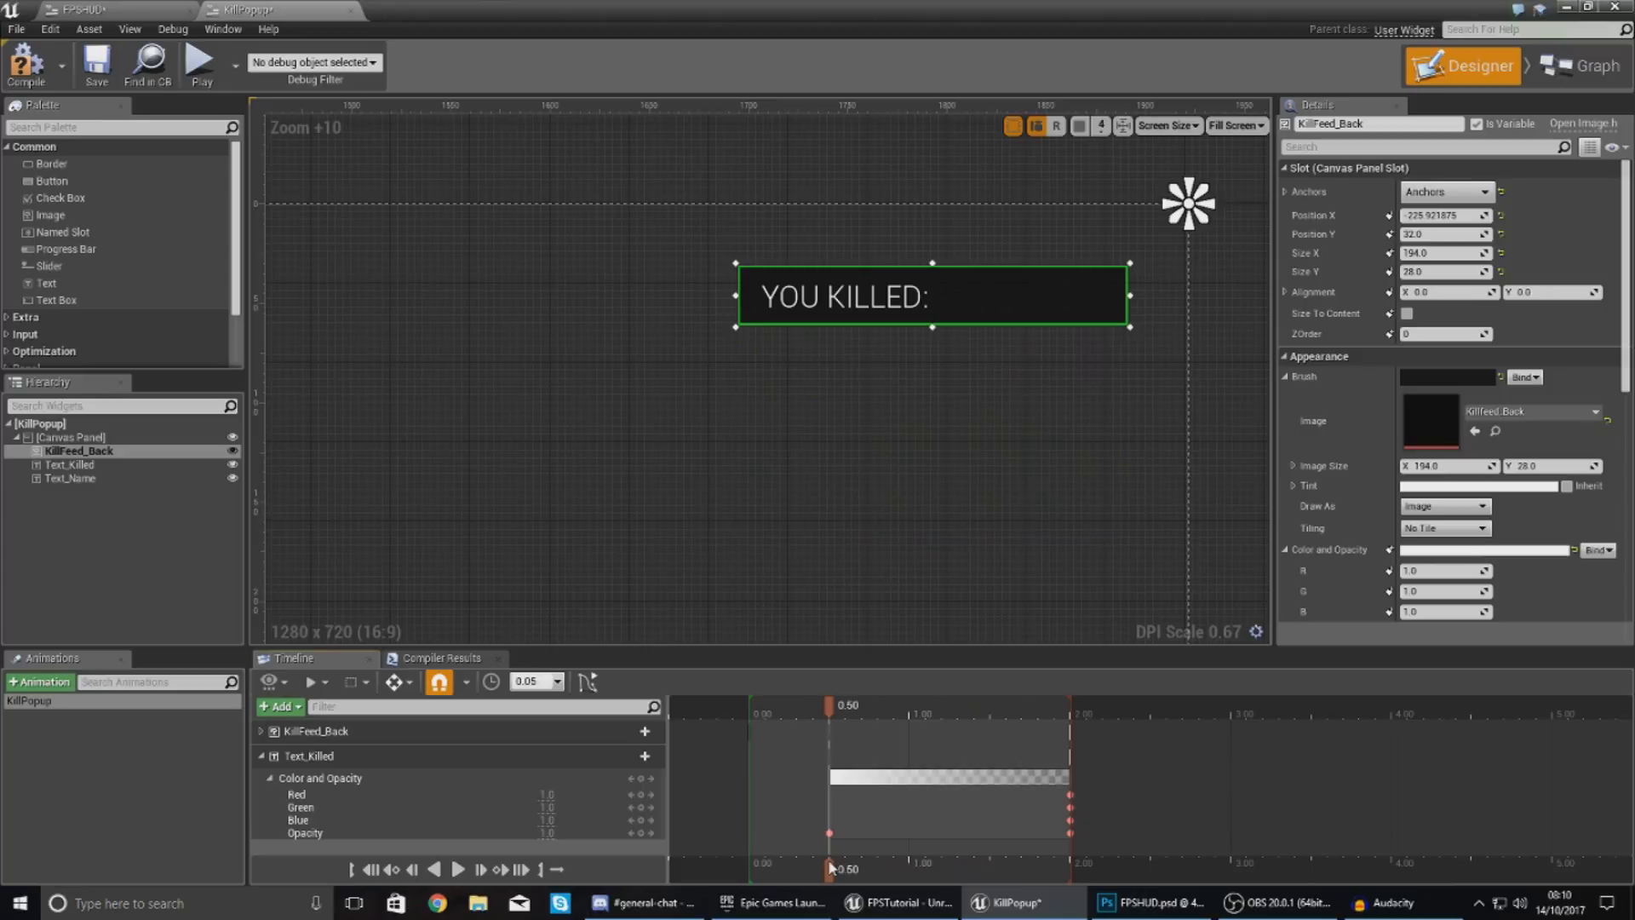
- Add a Transform track to Text_Killed at 0.50 s and expand Text_Killed's tracks
left_click(262, 755)
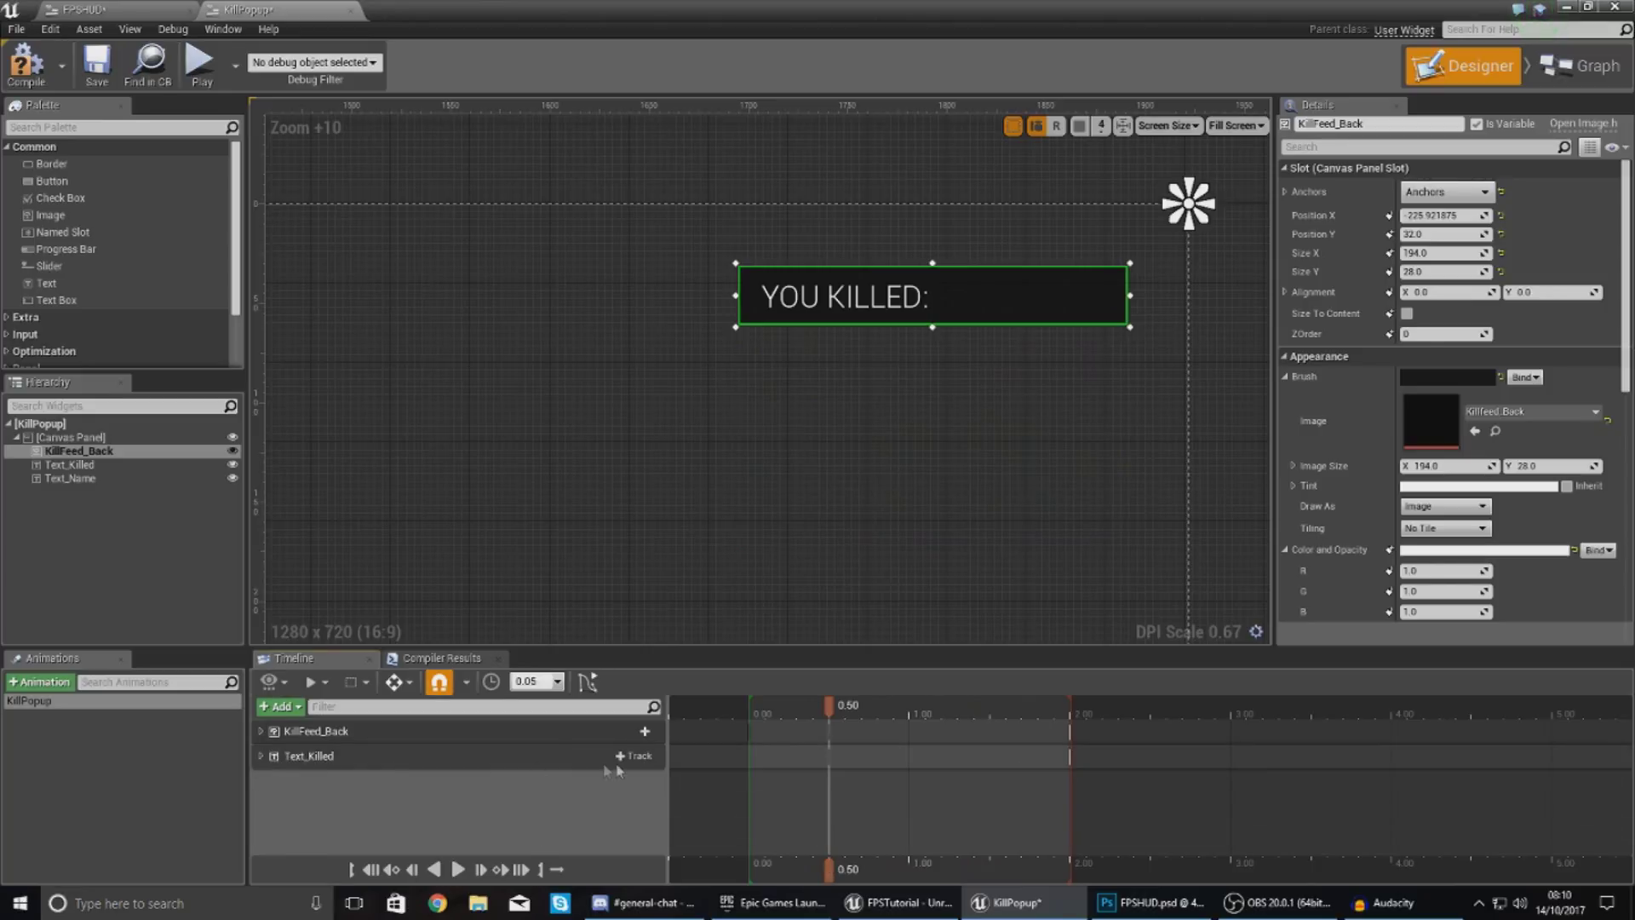
left_click(632, 756)
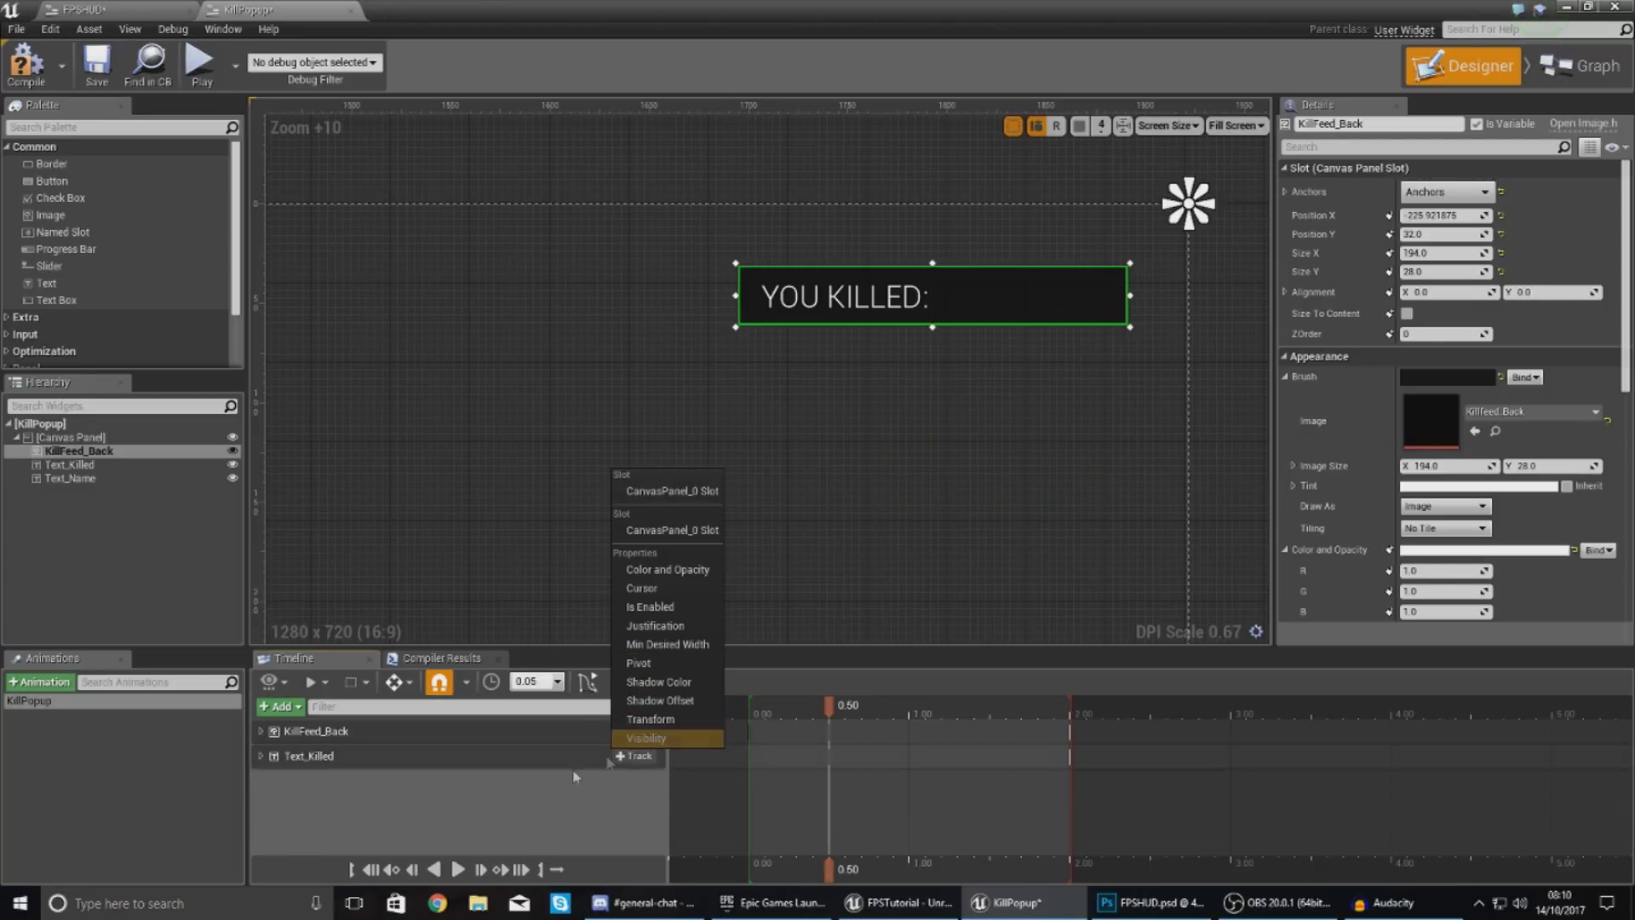
left_click(670, 719)
left_click(255, 760)
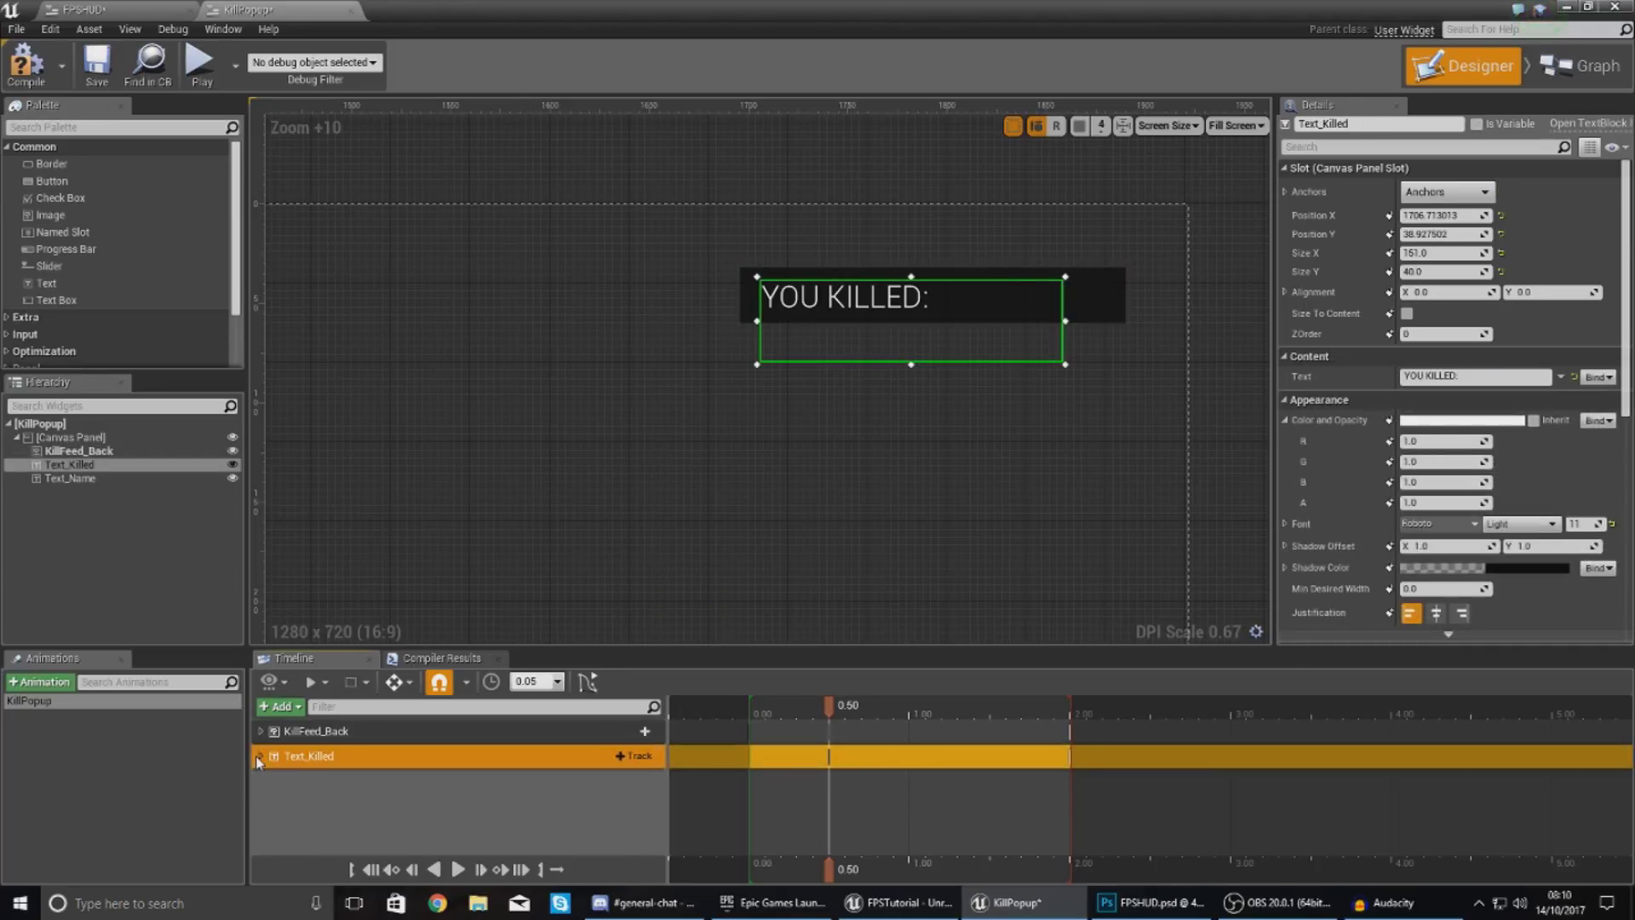
left_click(261, 756)
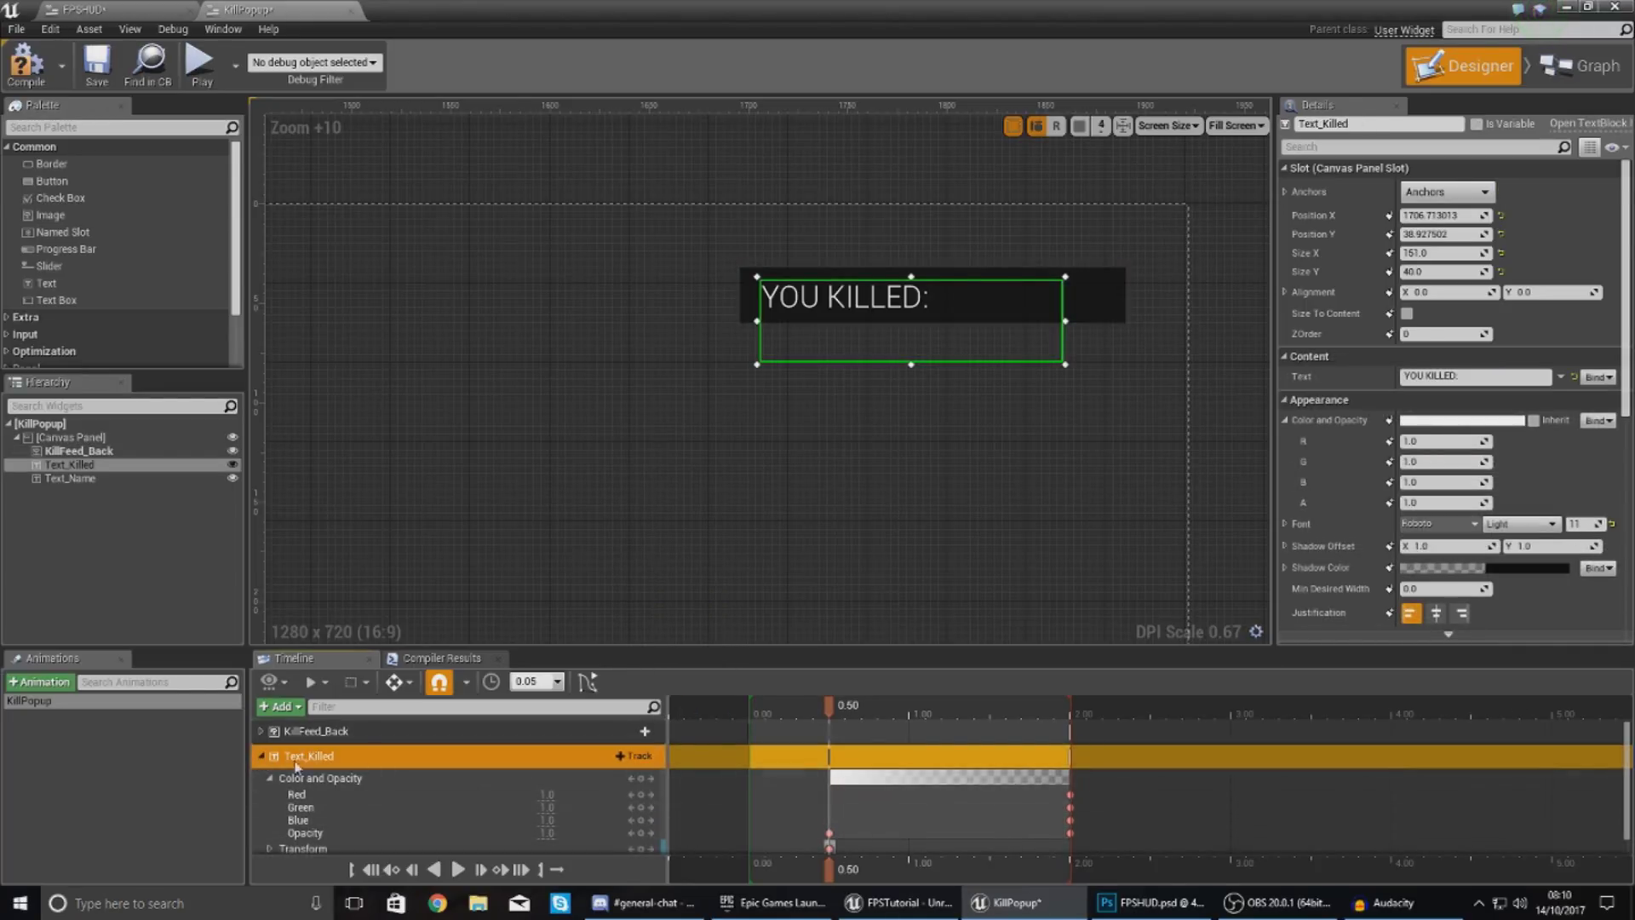
- Expand Text_Killed's Translation channels and add a Y translation key at 0.00 s
left_click(277, 780)
left_click(270, 778)
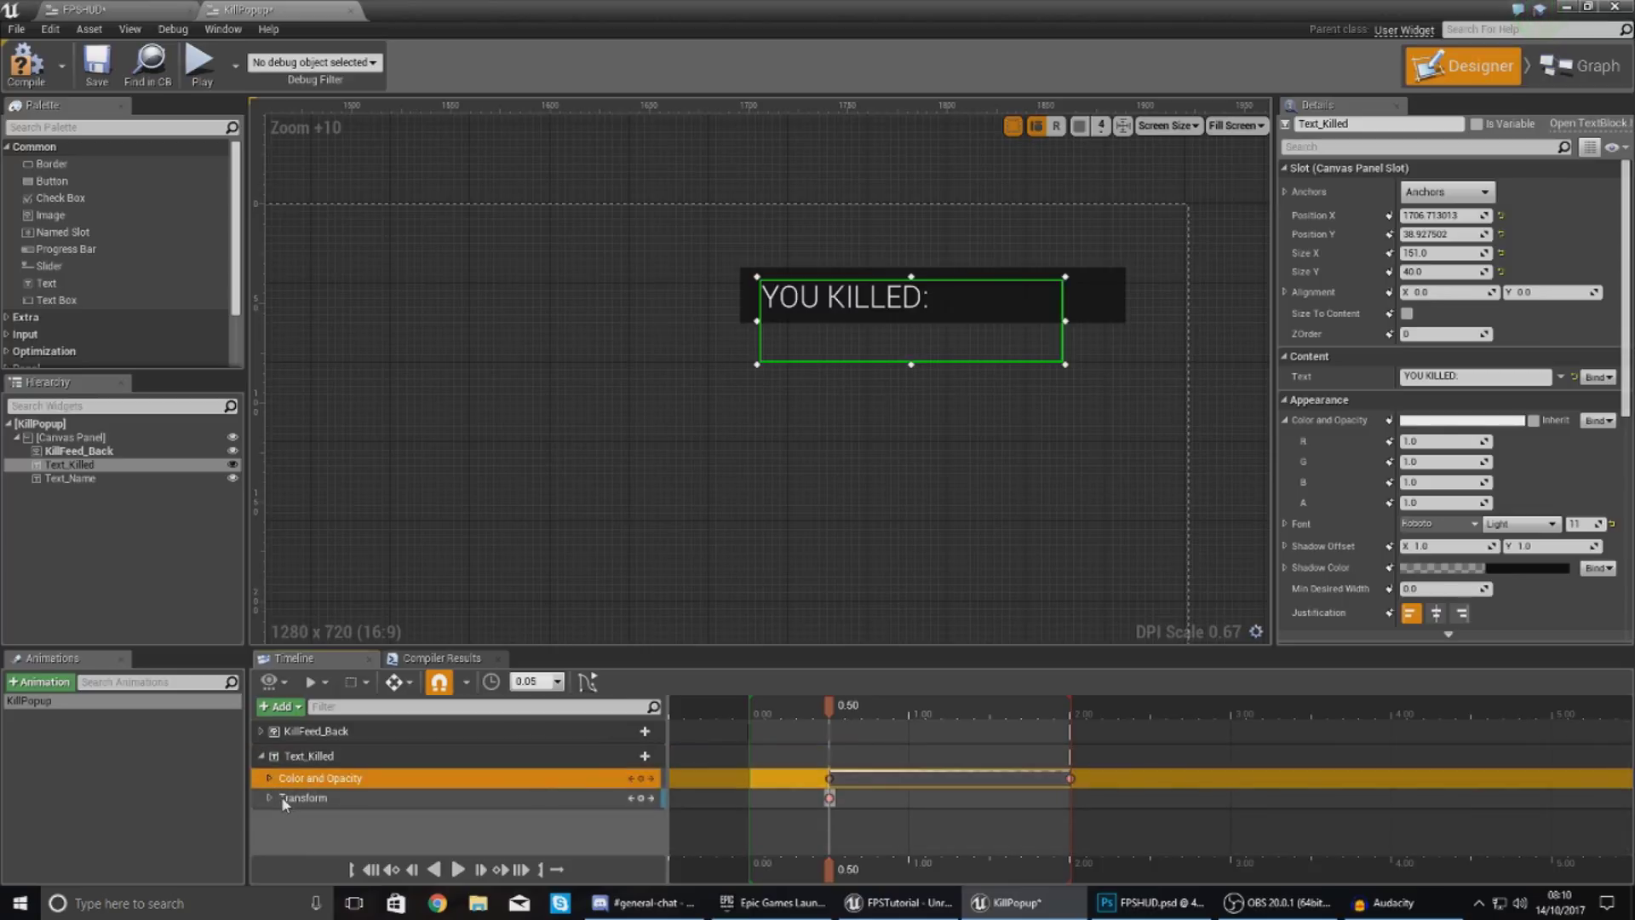
left_click(271, 801)
left_click(269, 798)
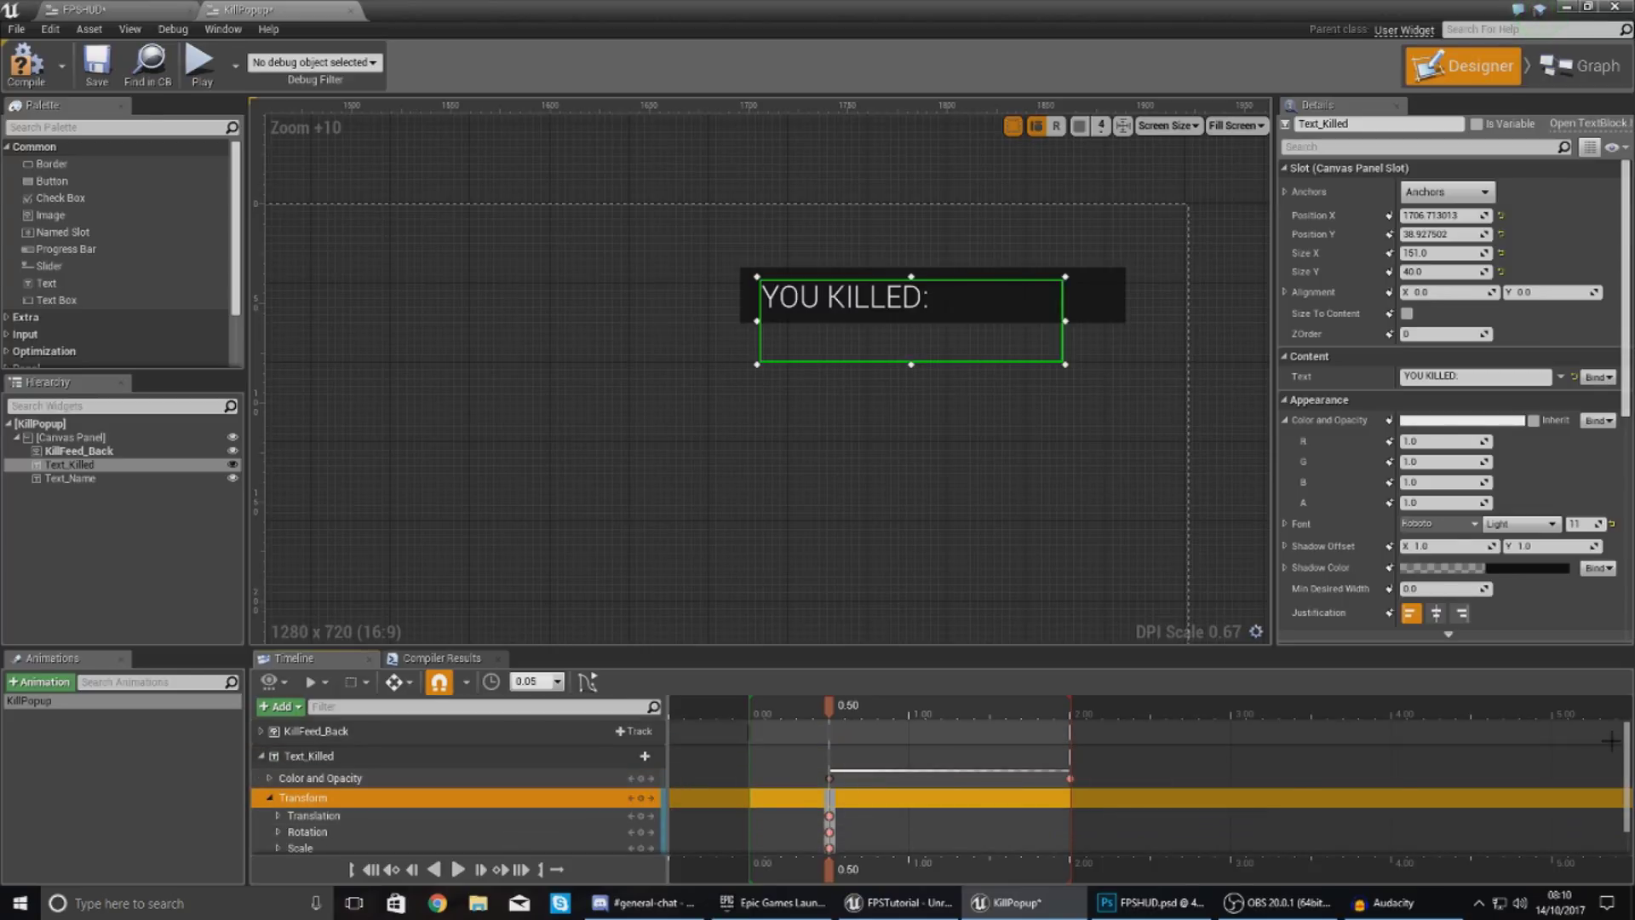
scroll(1626, 769, "down", 1)
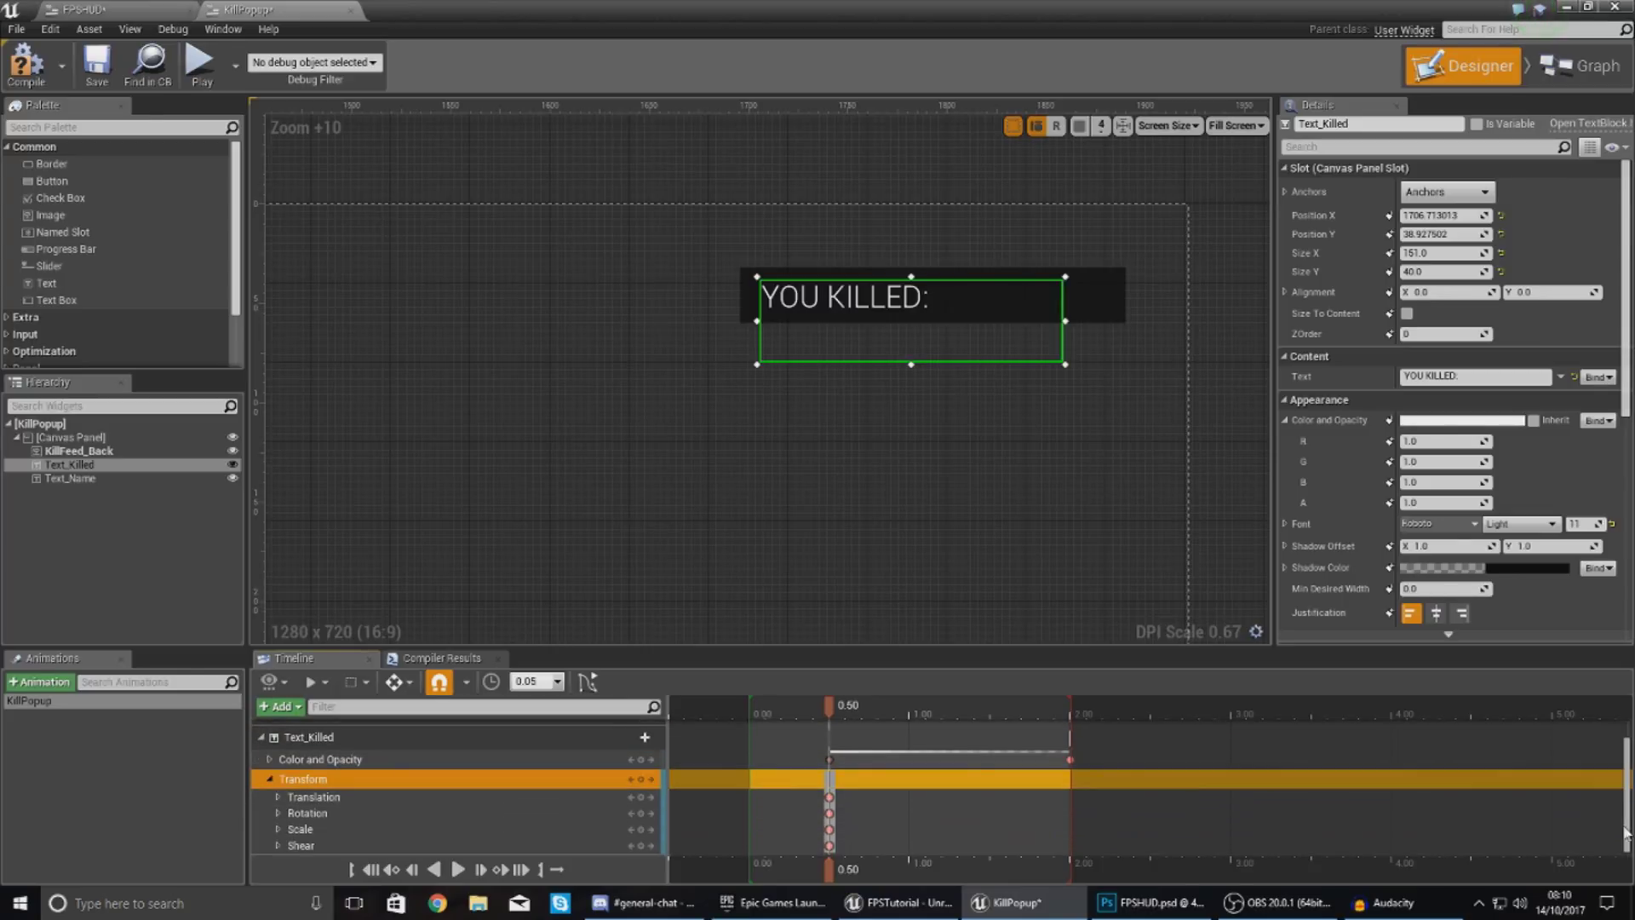
left_click(277, 798)
left_click(279, 798)
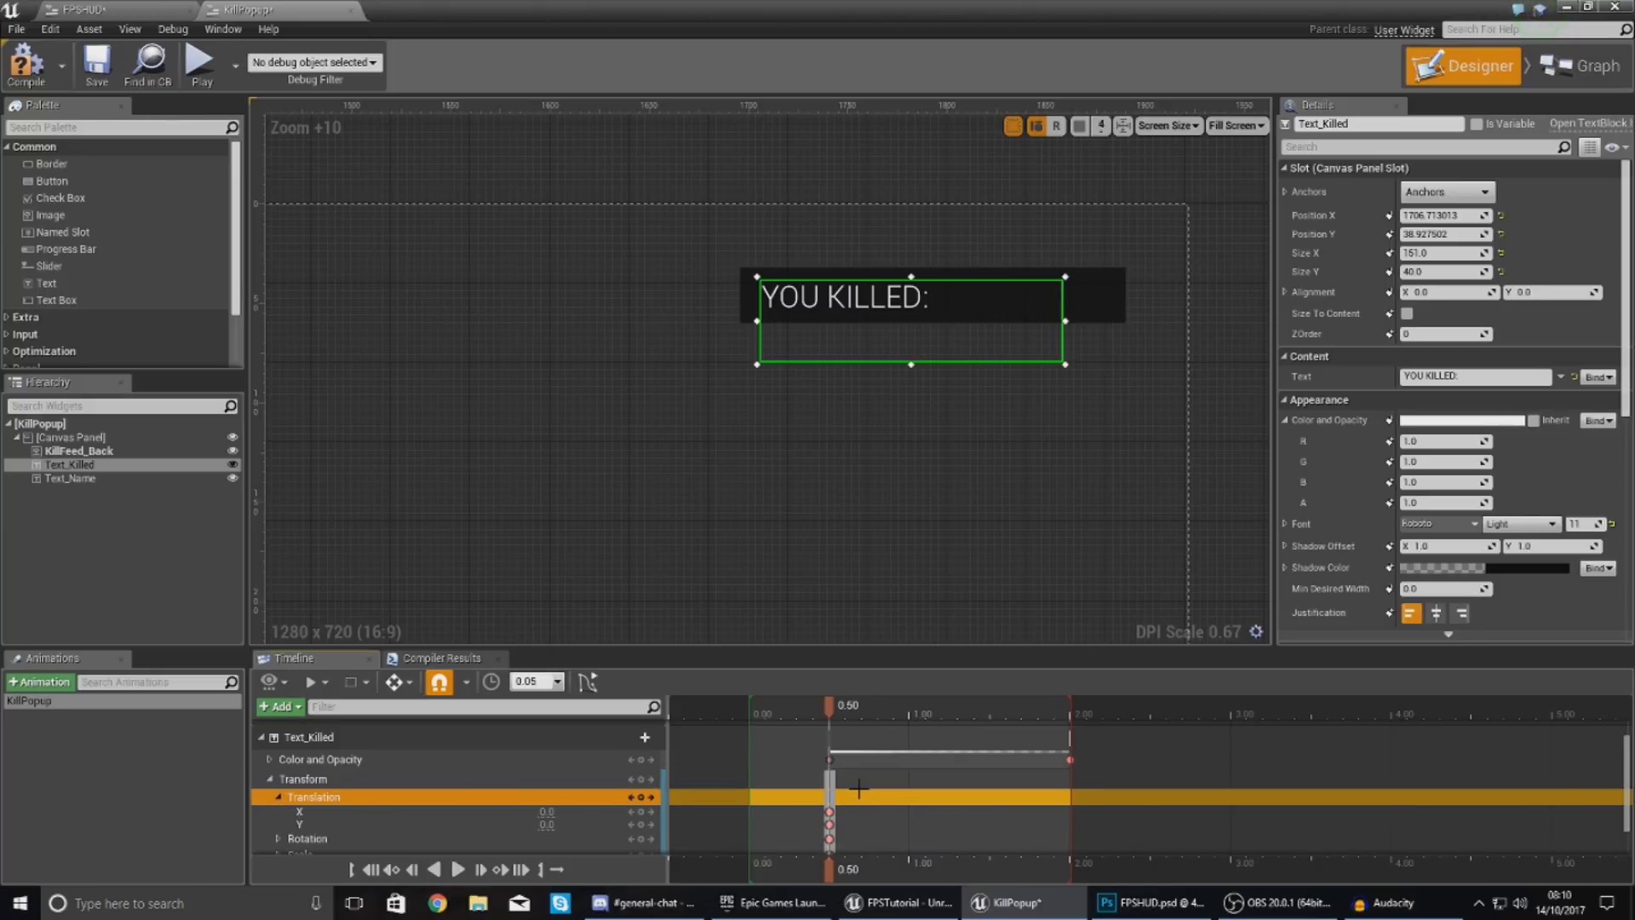
left_click_drag(834, 877, 765, 865)
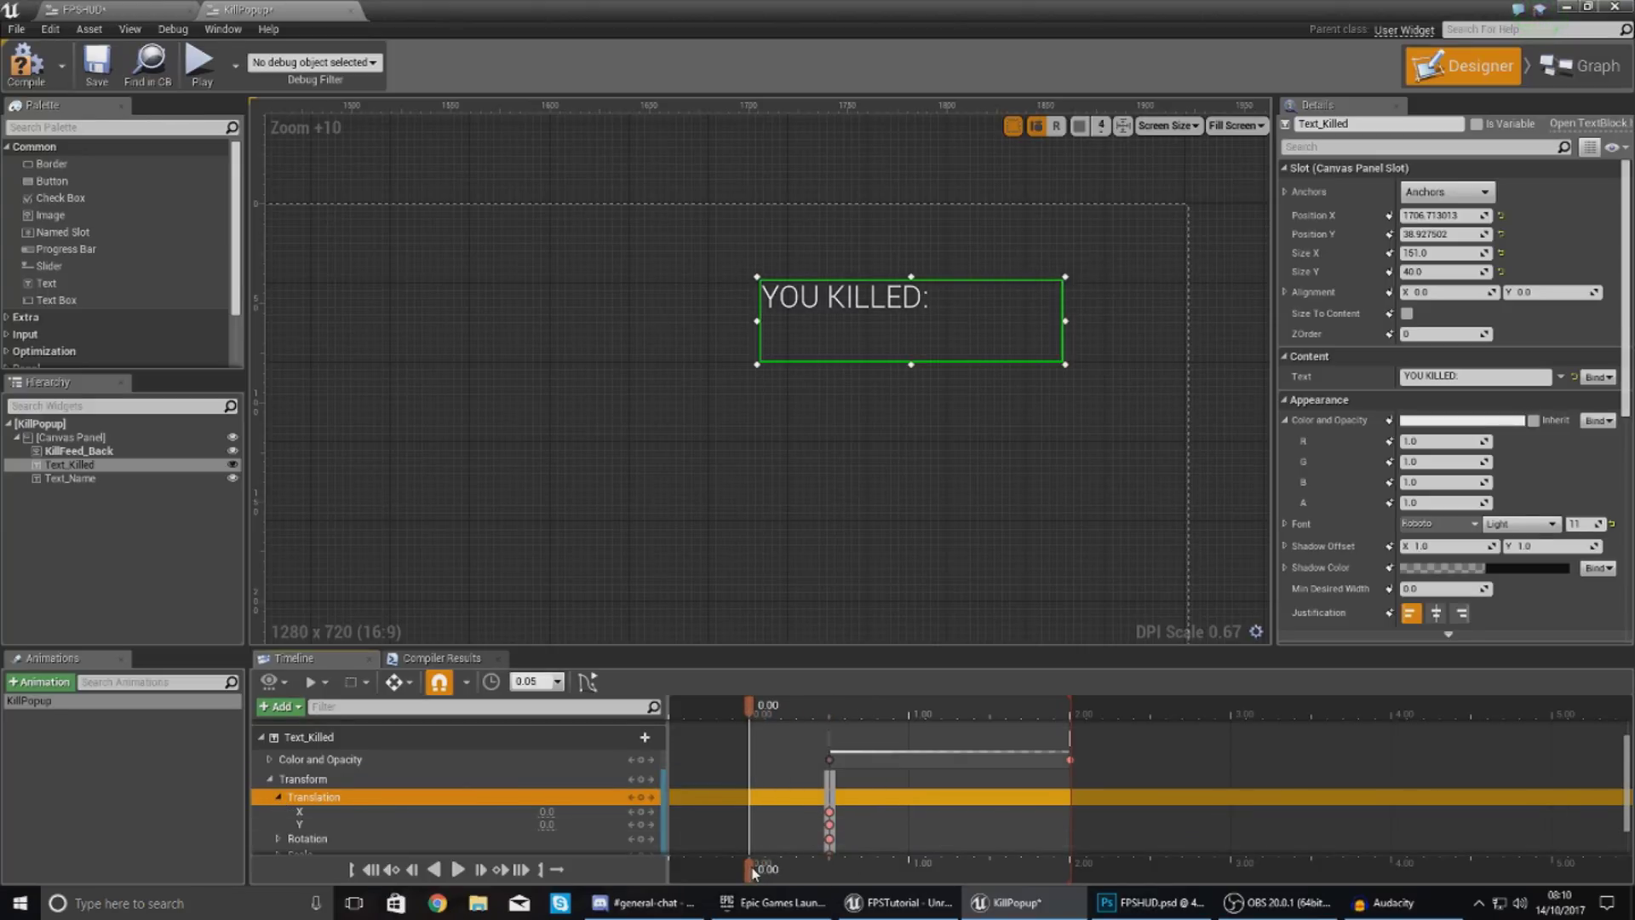
left_click(638, 824)
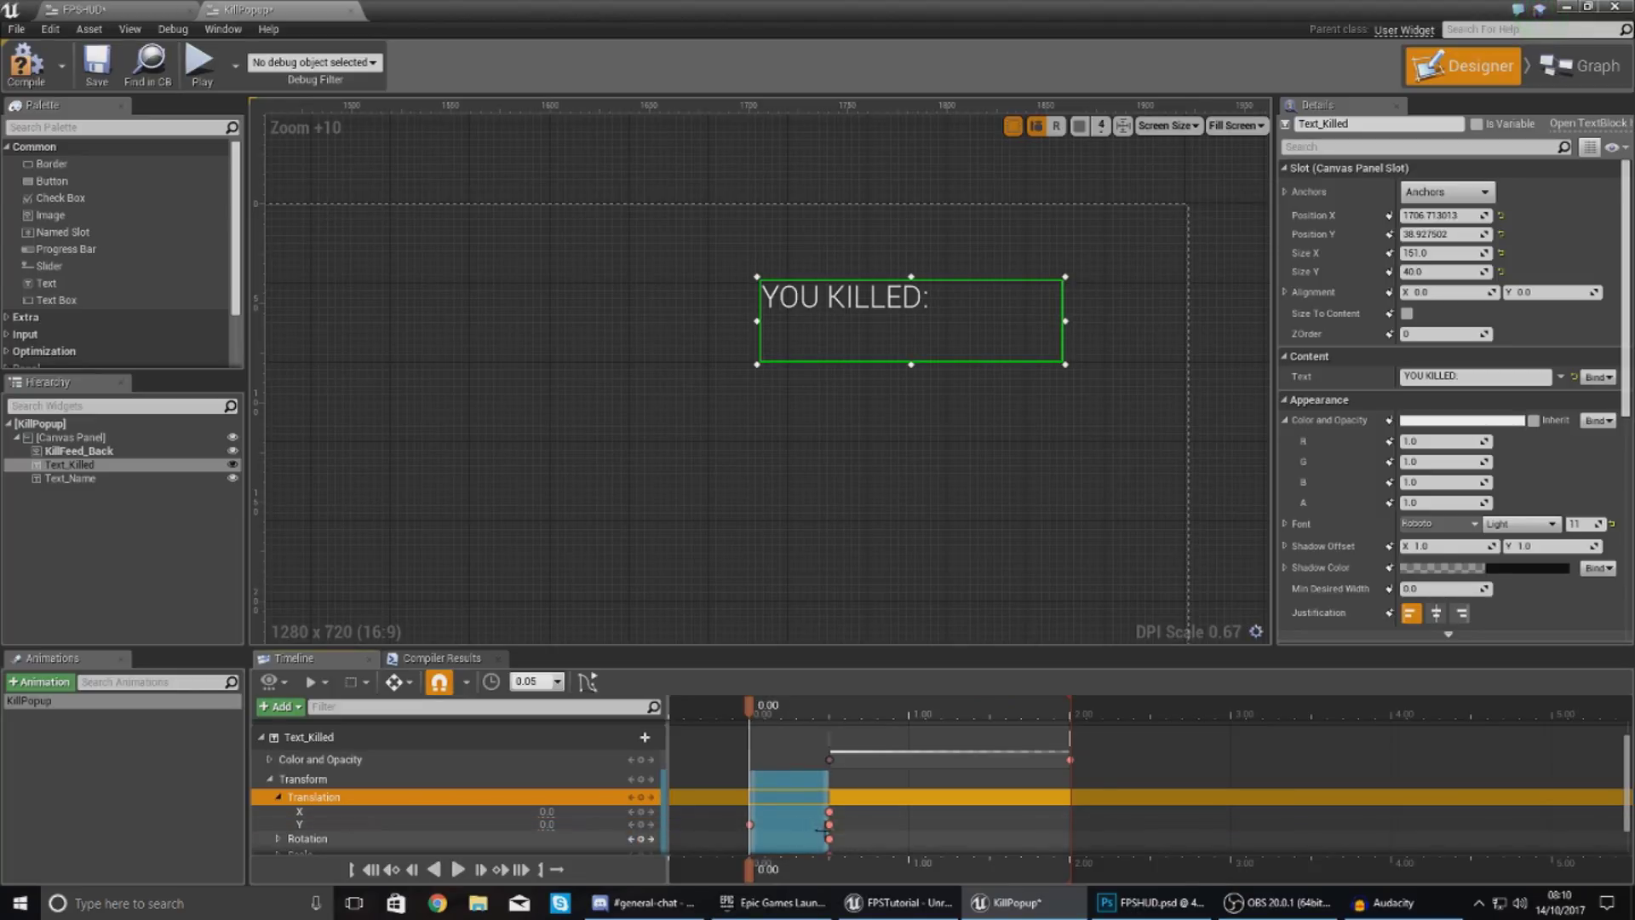
- Key Text_Killed's Y translation to about 54 at 2.00 s and scrub back to 0.70 s to compare its movement with KillFeed_Back
left_click(826, 870)
left_click_drag(826, 870, 1052, 888)
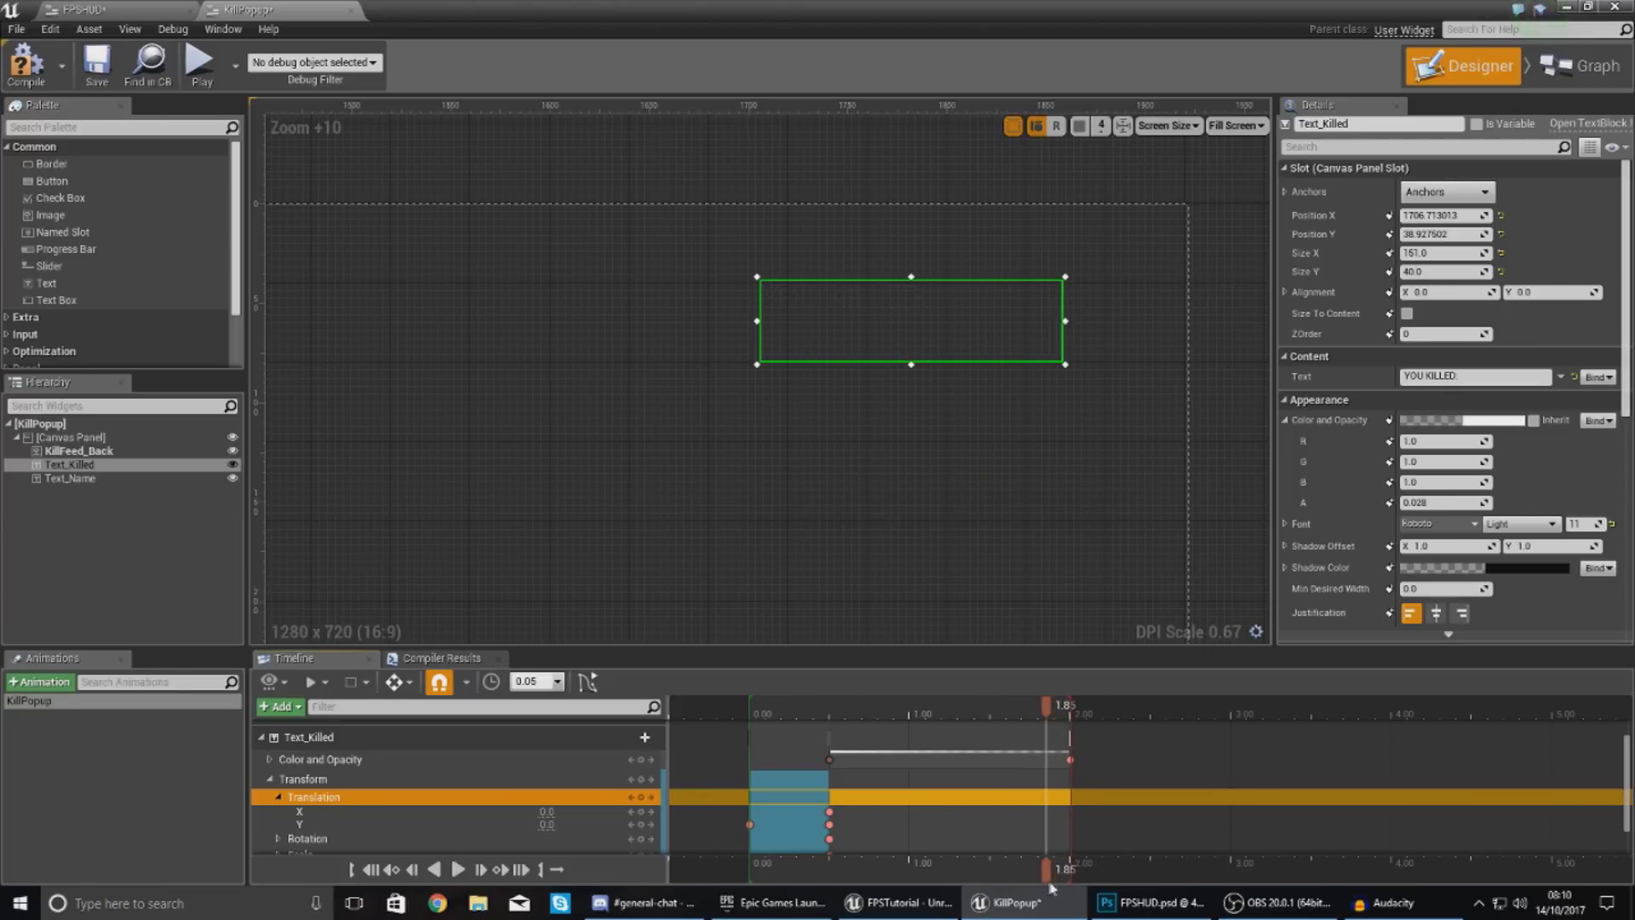
left_click_drag(546, 824, 600, 824)
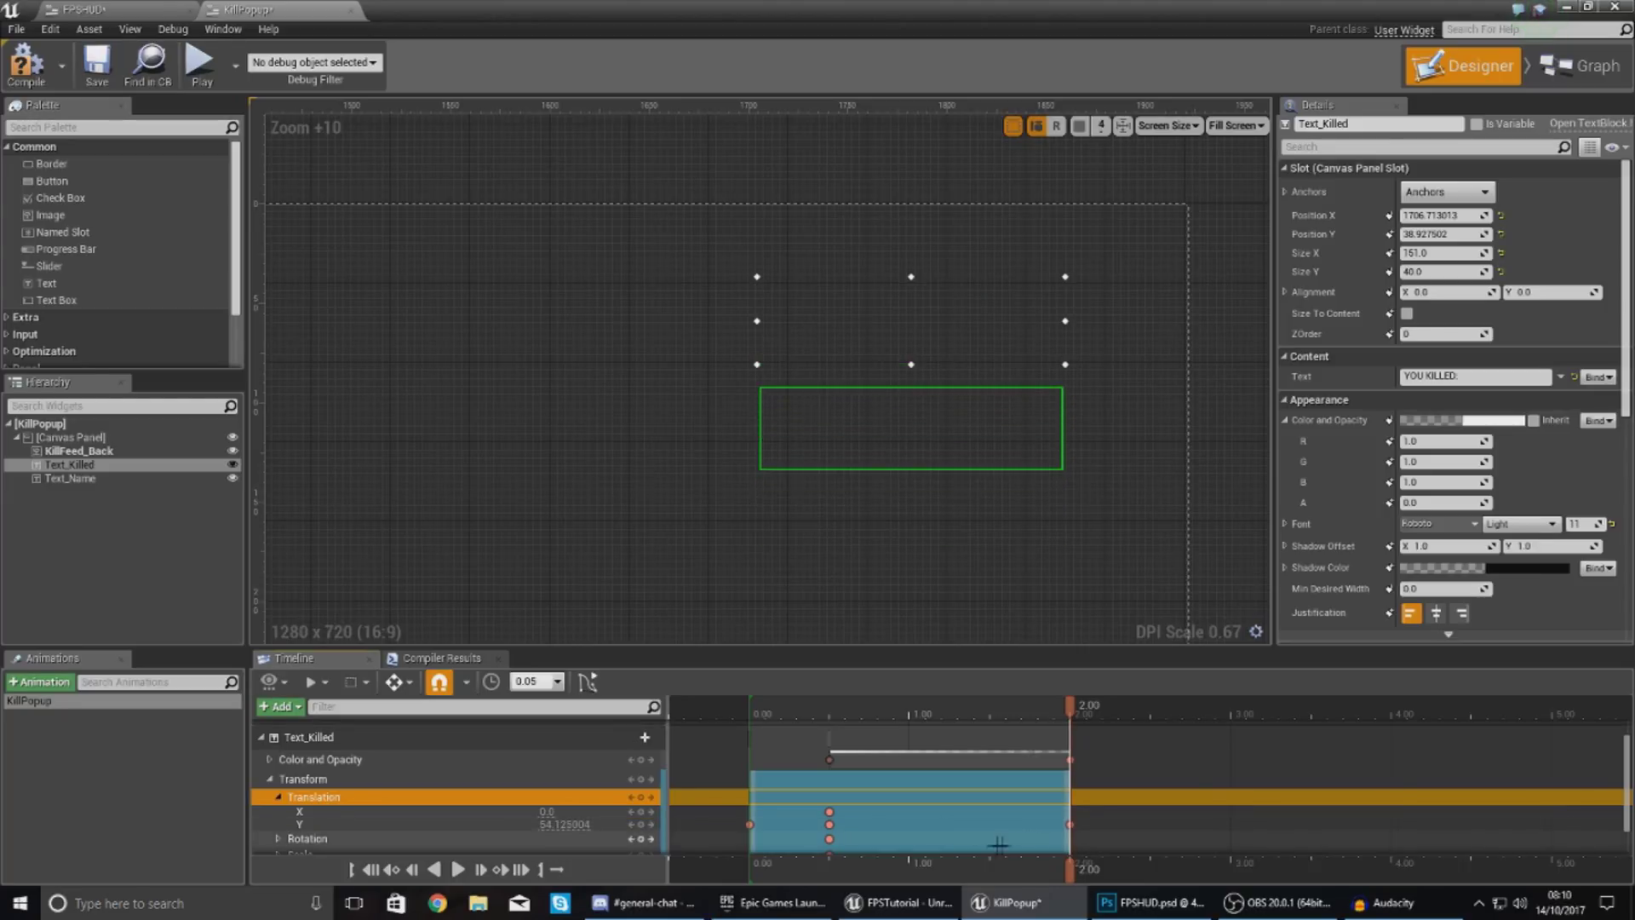
left_click_drag(928, 867, 865, 877)
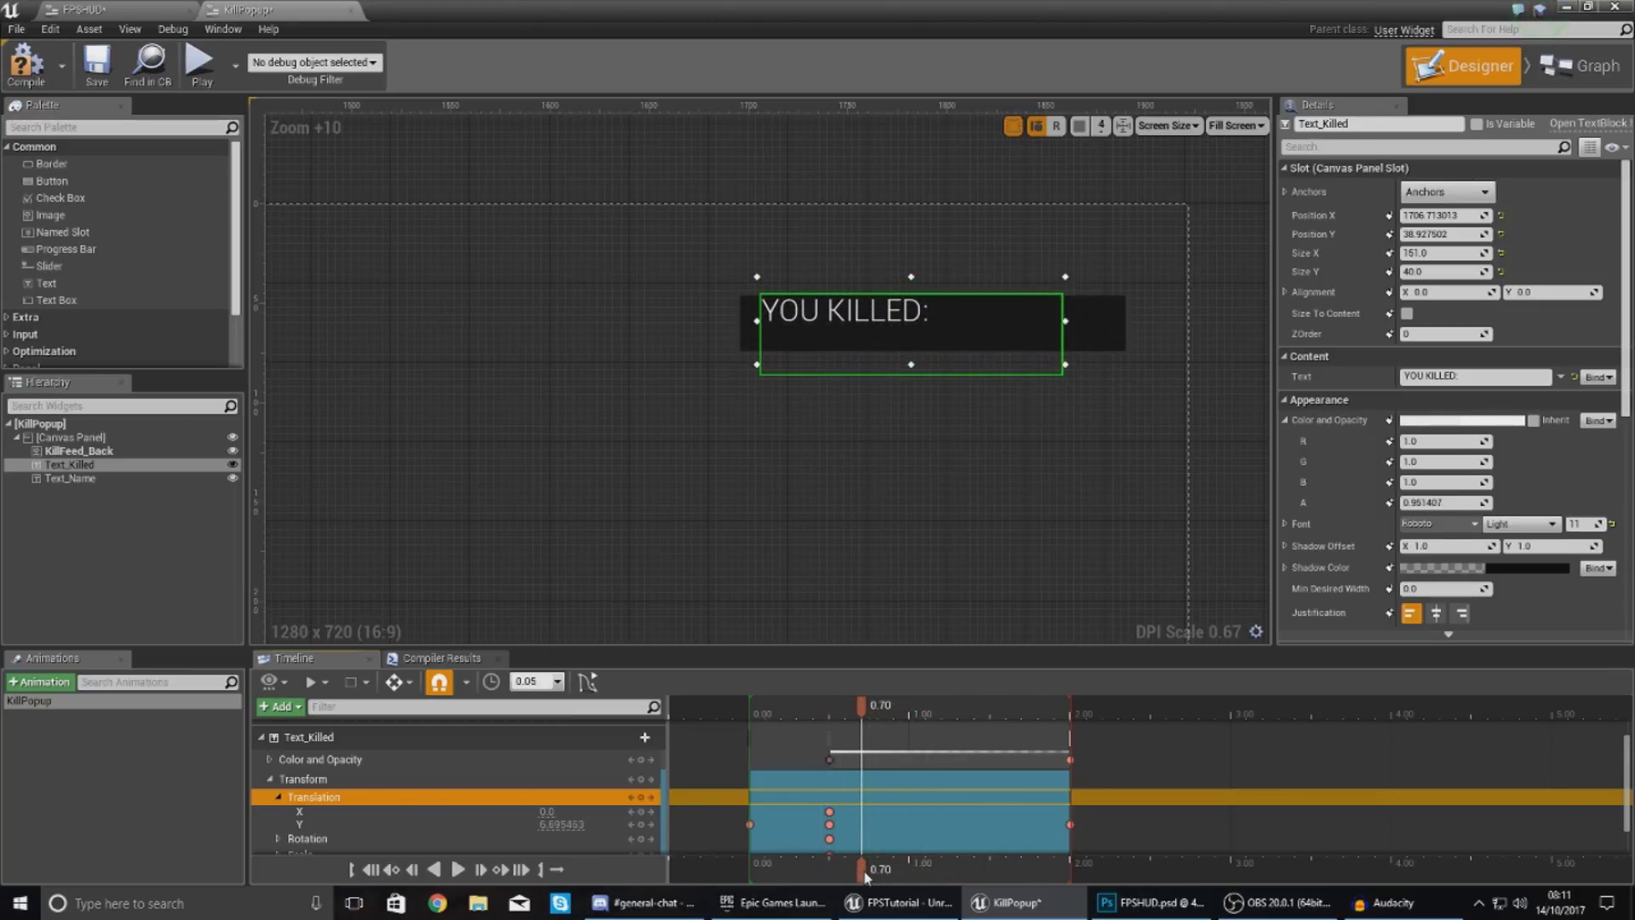
- Try a larger Y translation for Text_Killed at 2.00 s and scrub to 1.20 s to compare its alignment with KillFeed_Back
left_click(1069, 824)
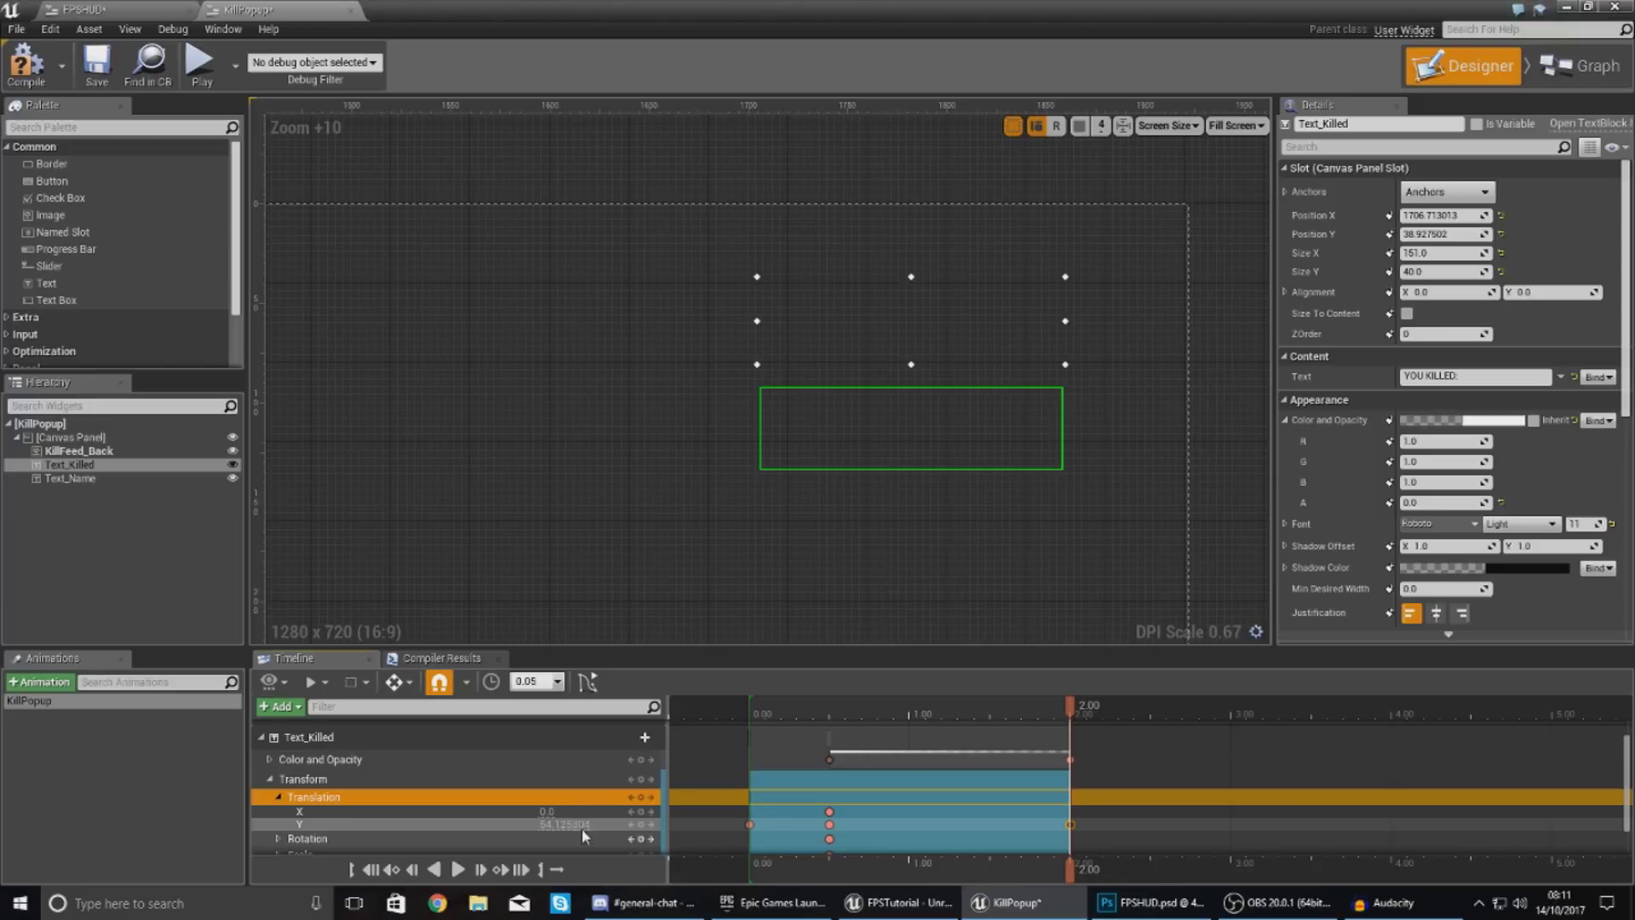
left_click_drag(577, 826, 579, 826)
left_click_drag(1069, 868, 941, 862)
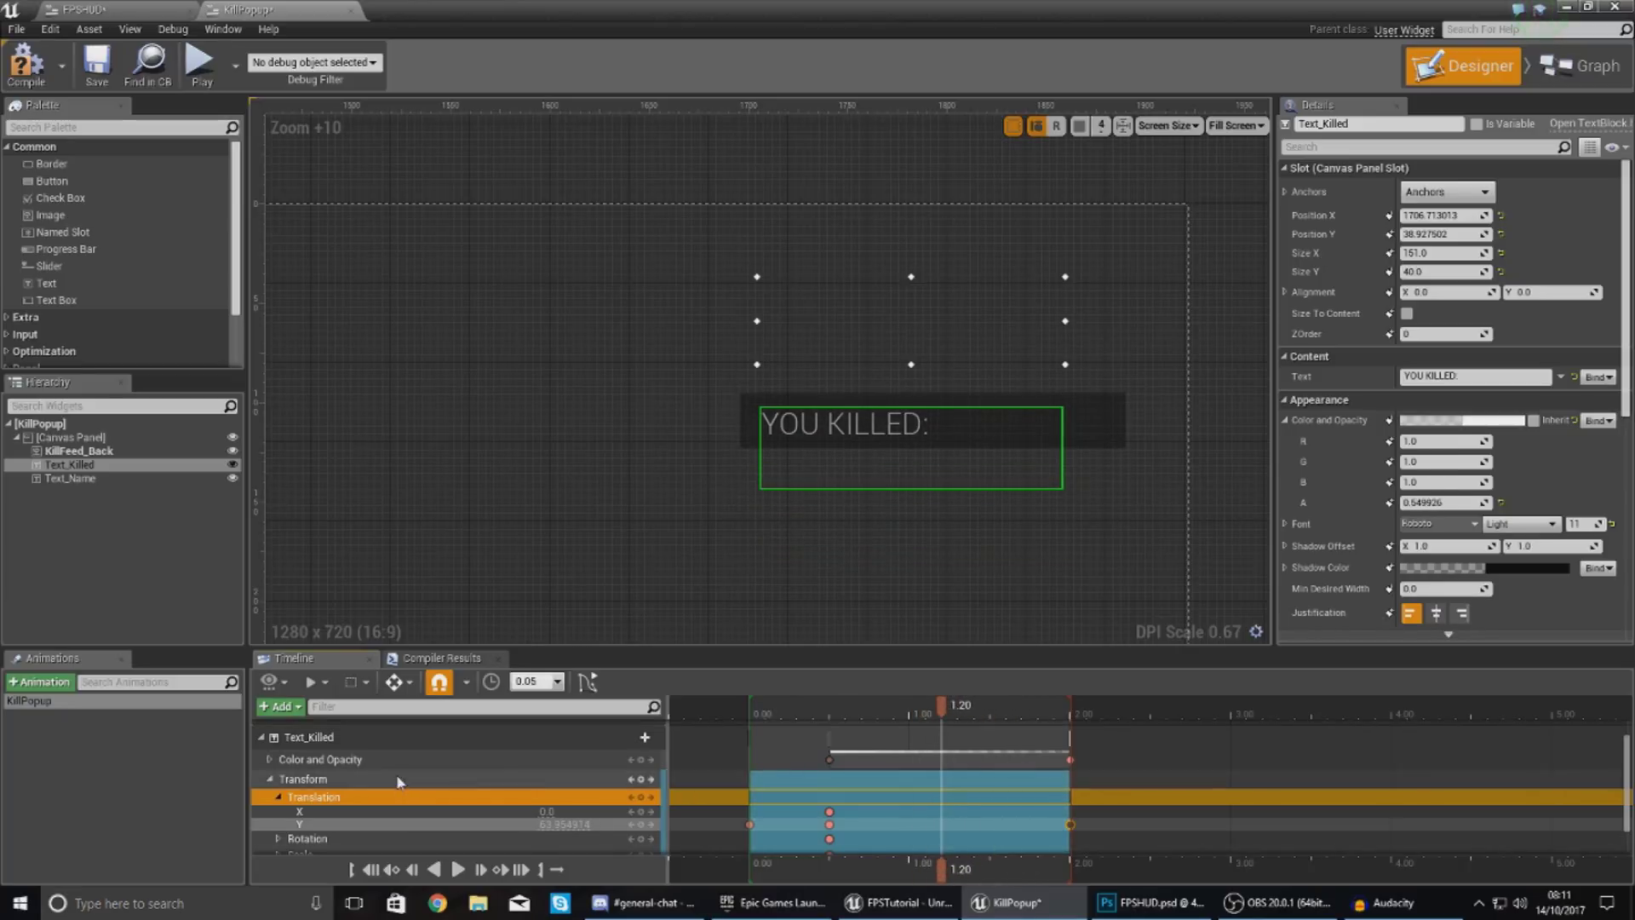
- Set Text_Killed's Y translation at 2.00 s to 114 to match KillFeed_Back, and play the animation from its start
scroll(397, 771, "up", 3)
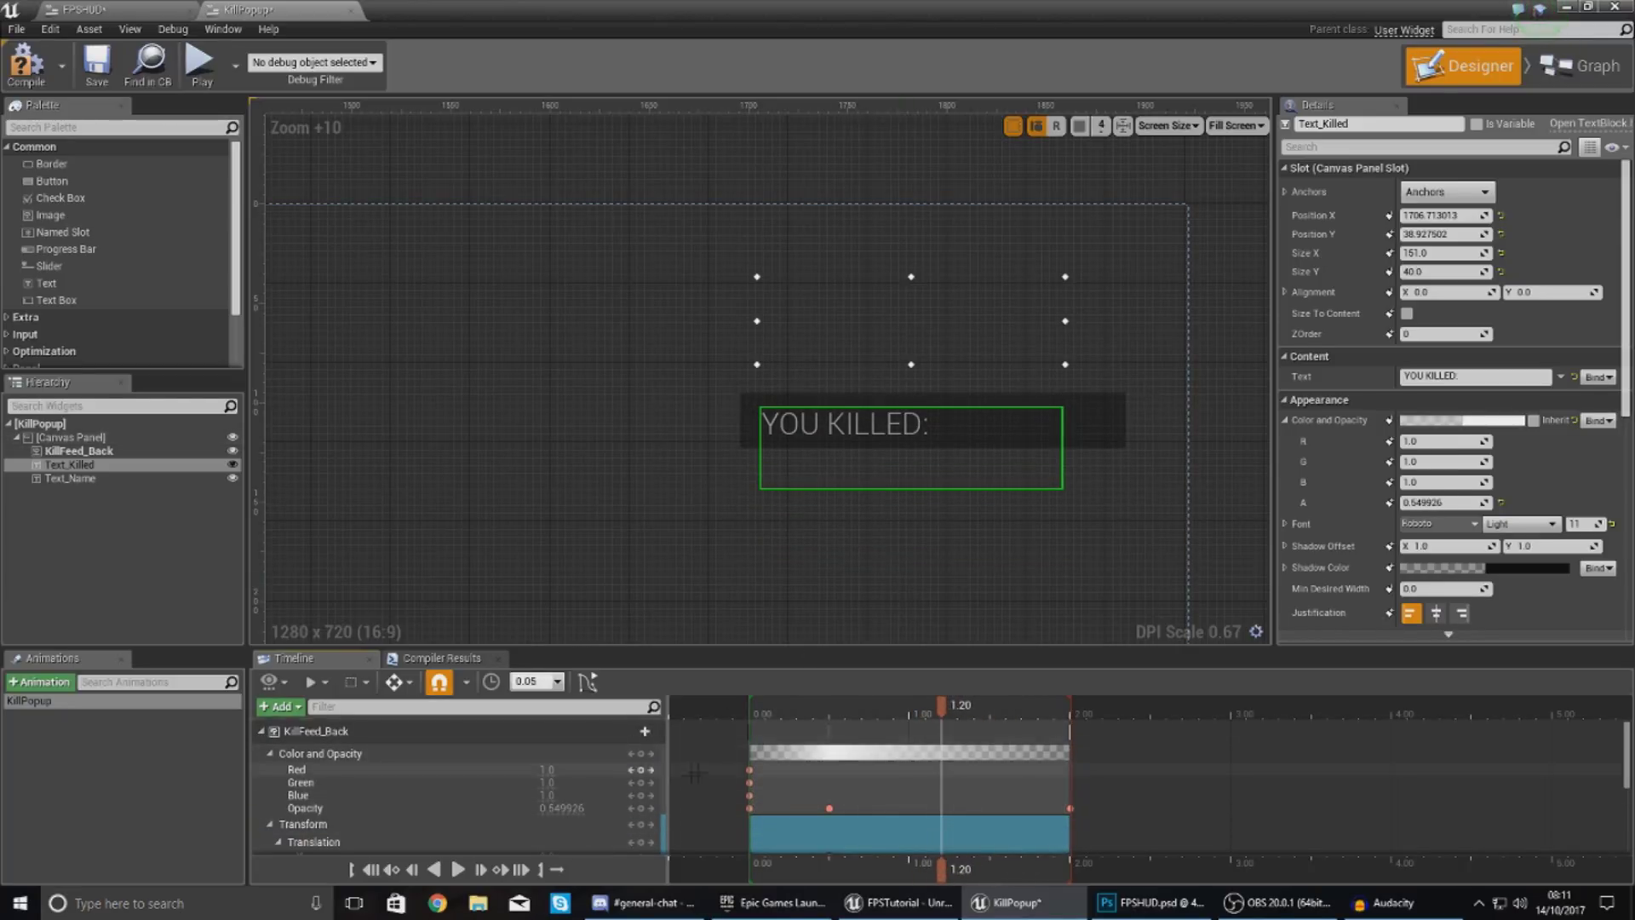
scroll(317, 836, "down", 1)
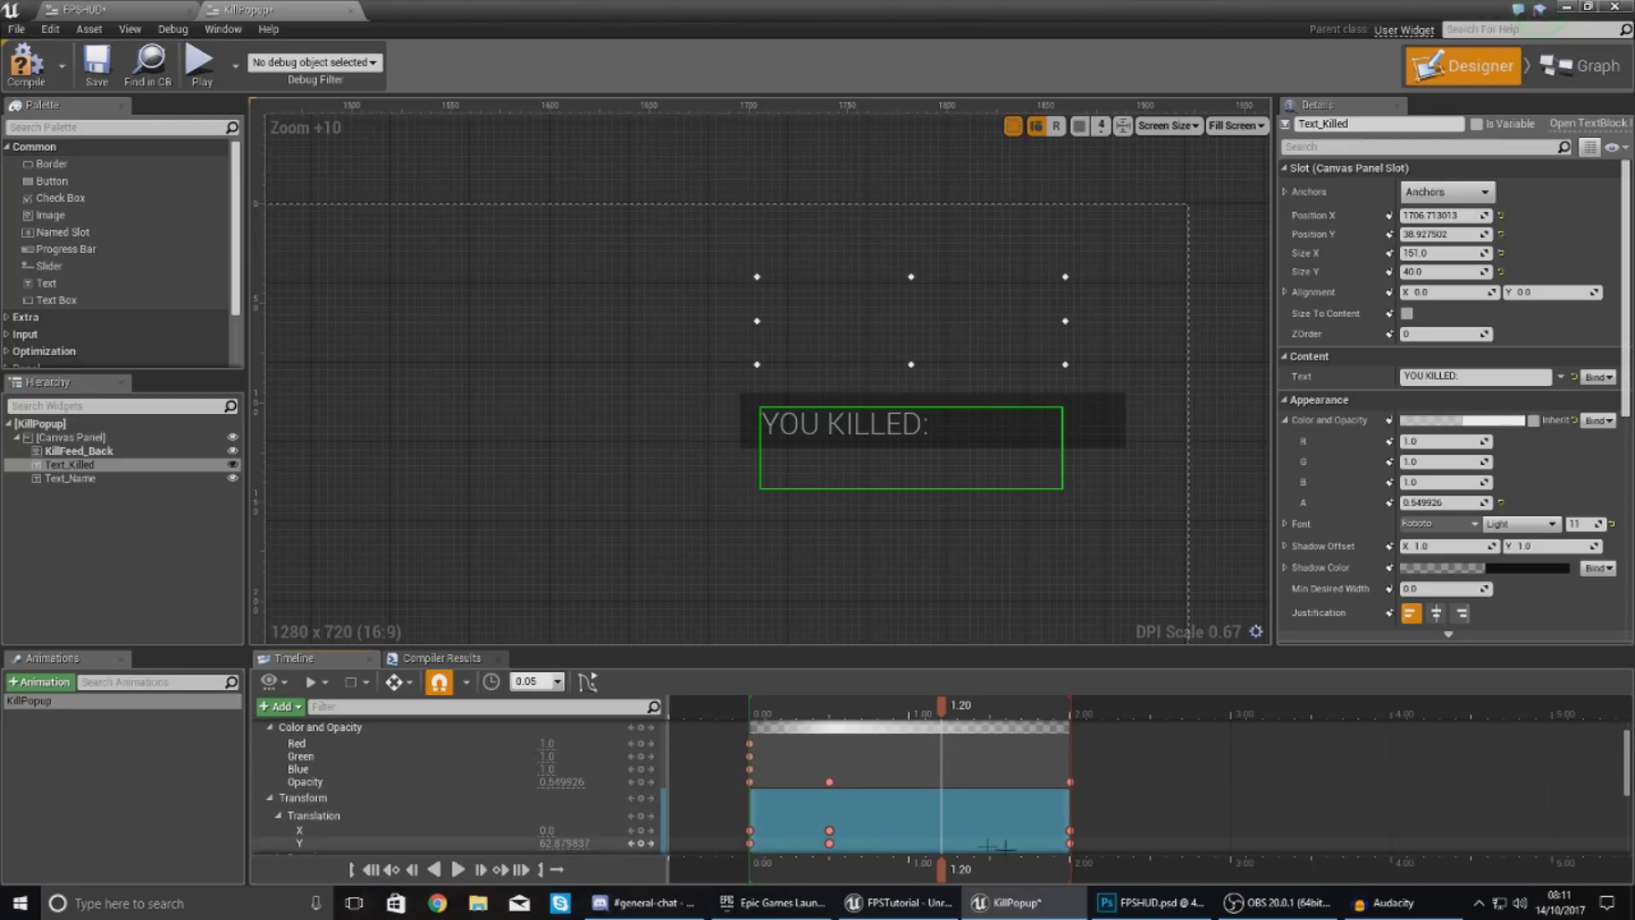
left_click(1068, 868)
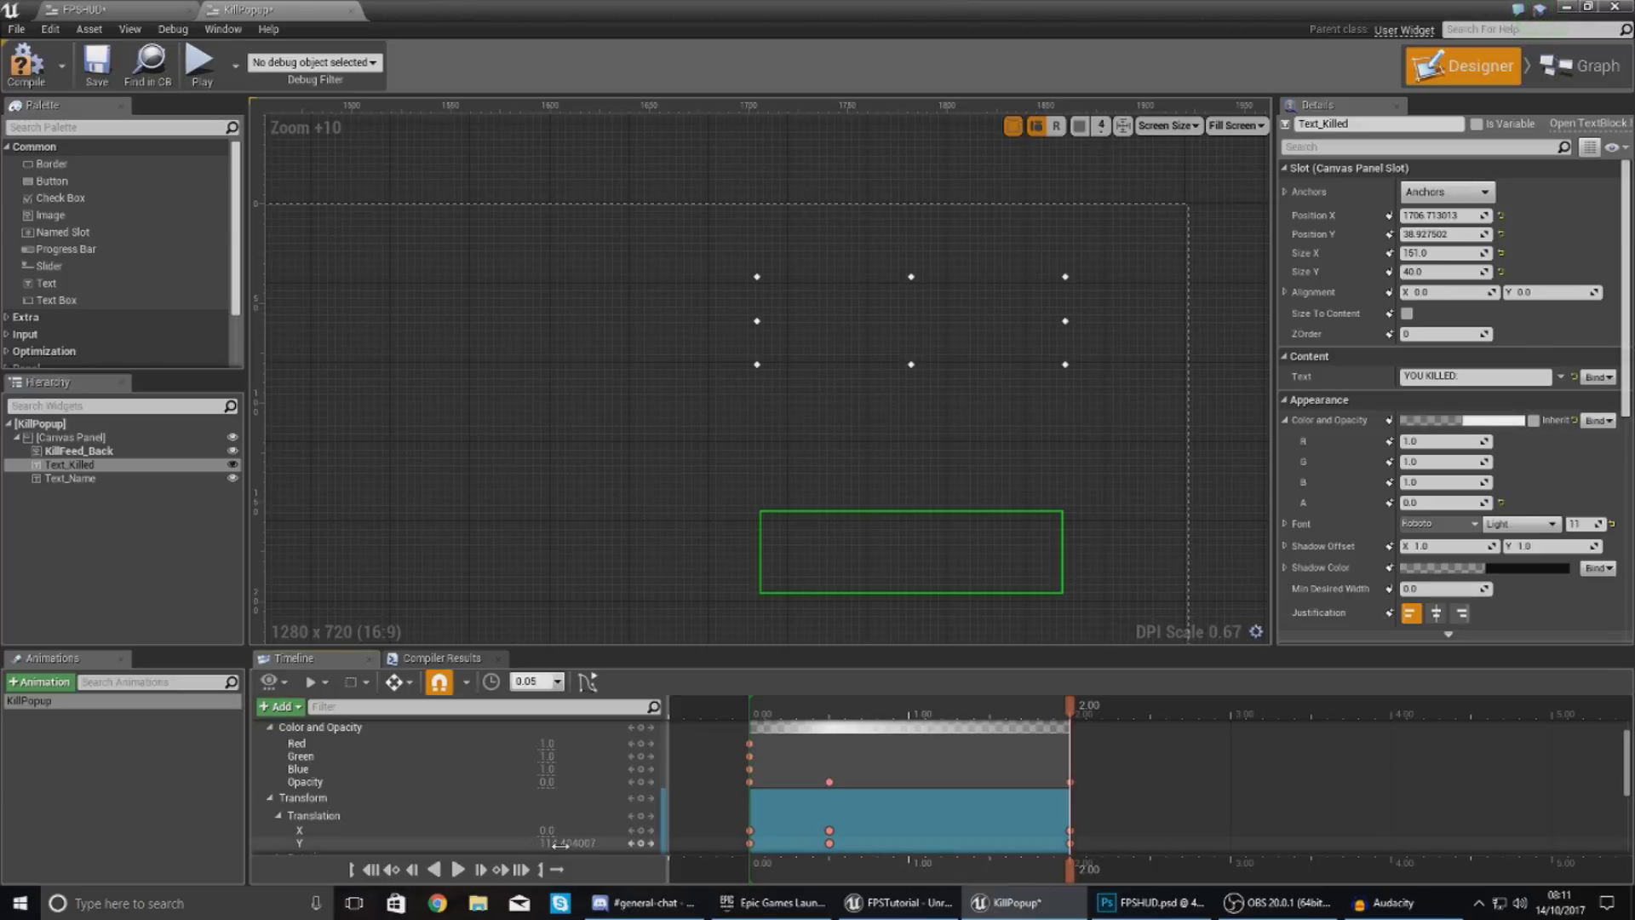
left_click(270, 726)
left_click(313, 771)
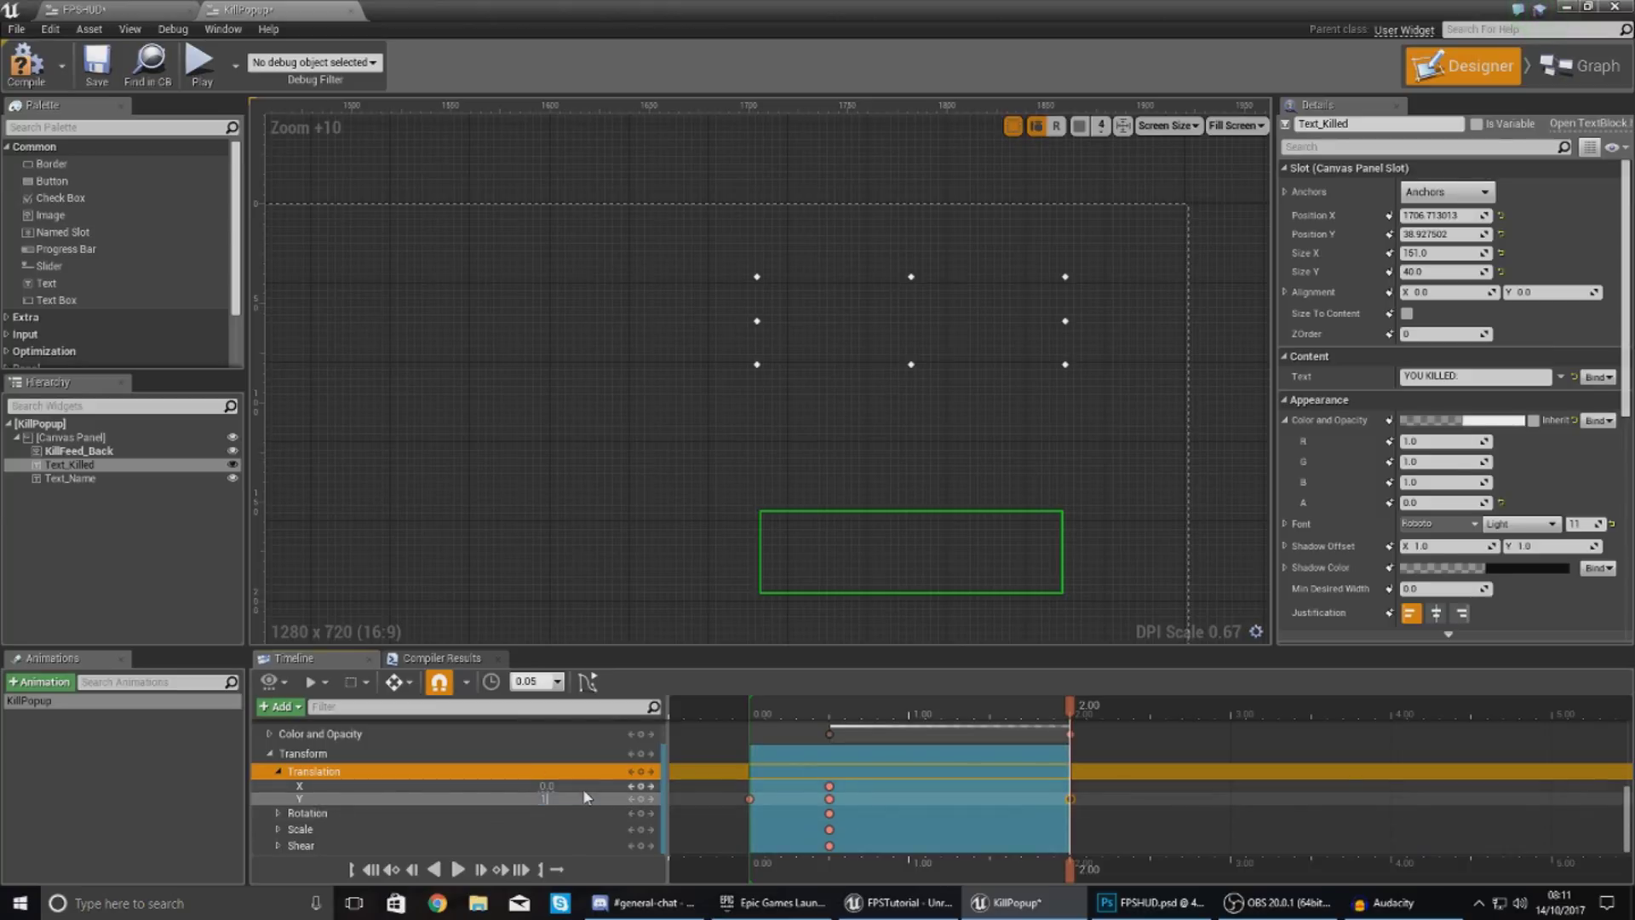
left_click_drag(774, 864, 744, 875)
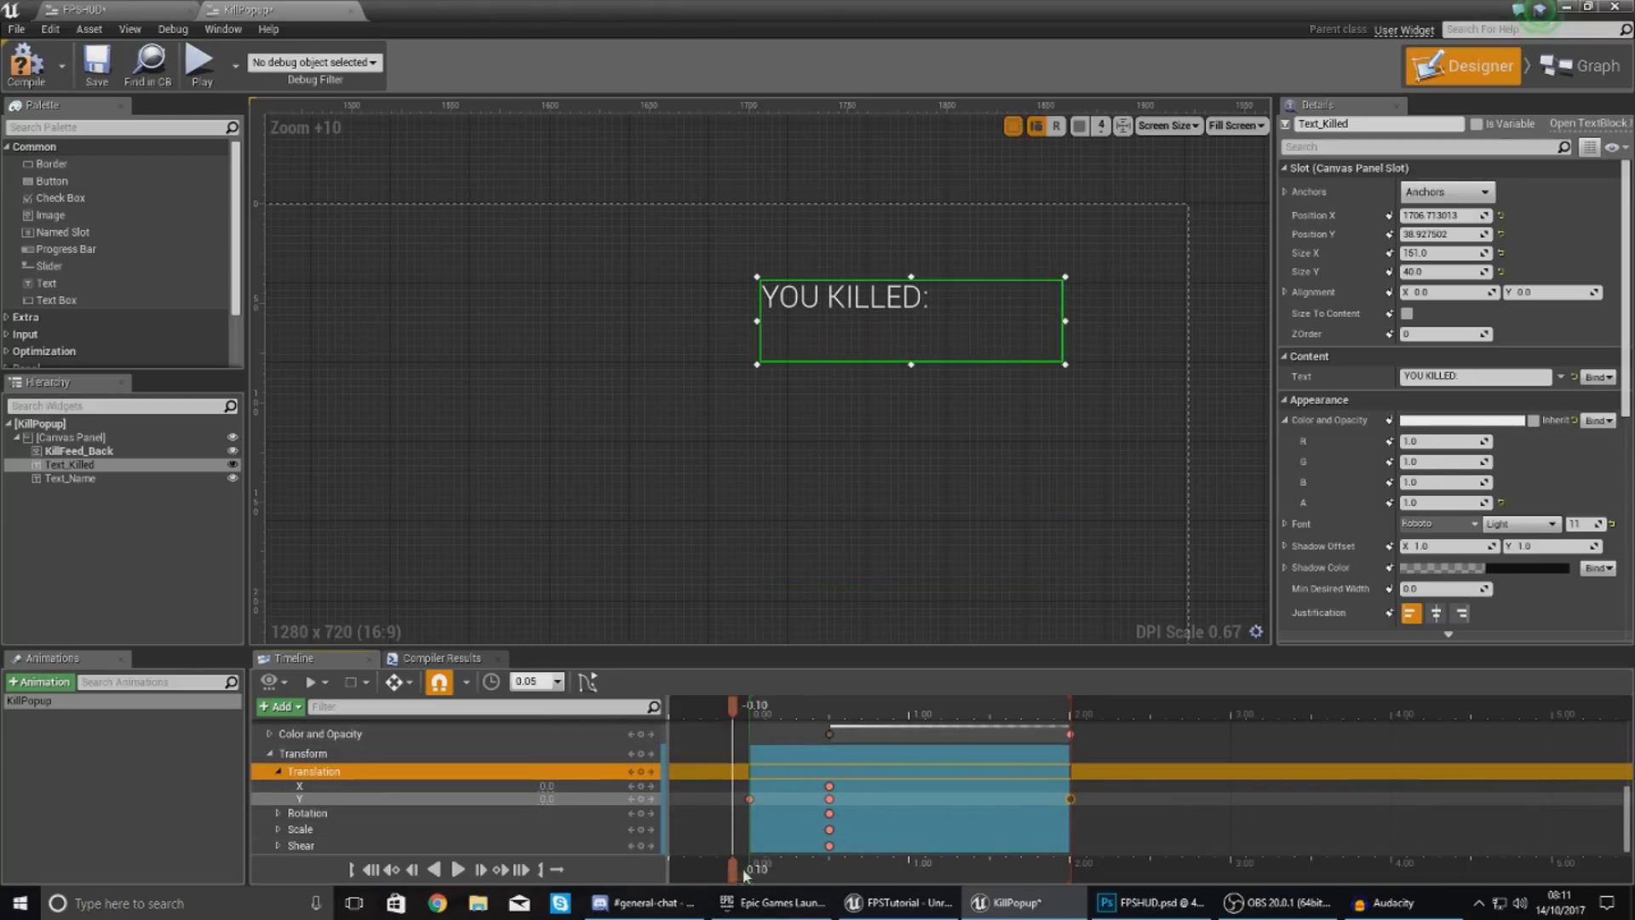
left_click(457, 868)
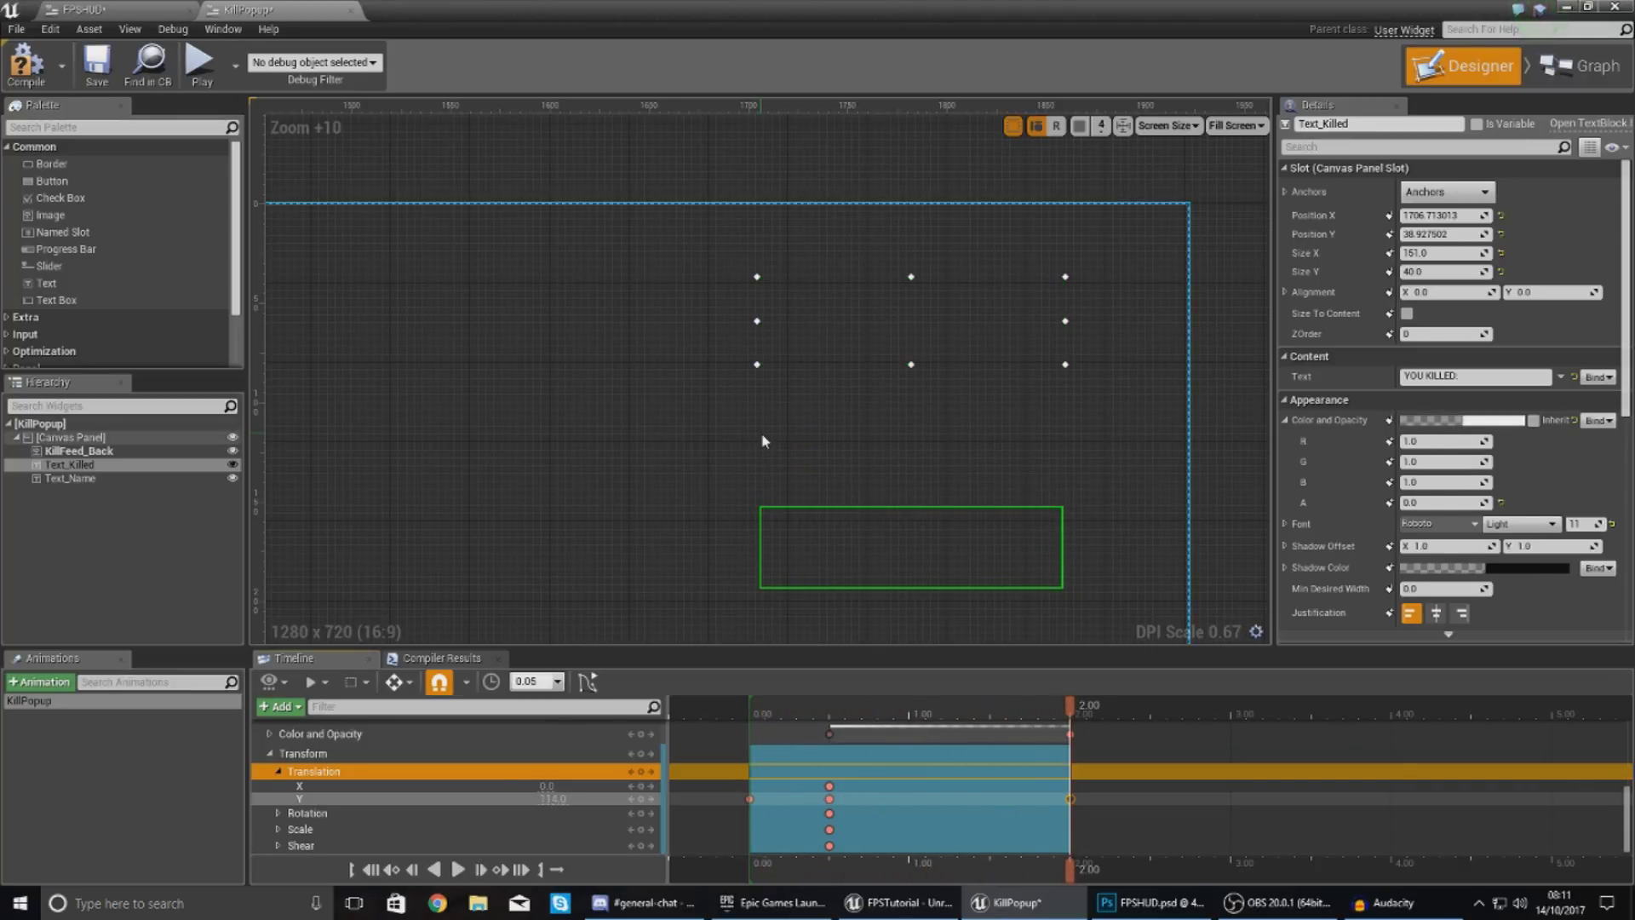
- Collapse the KillFeed_Back and Text_Killed tracks in the animation timeline
left_click(722, 458)
scroll(458, 744, "up", 5)
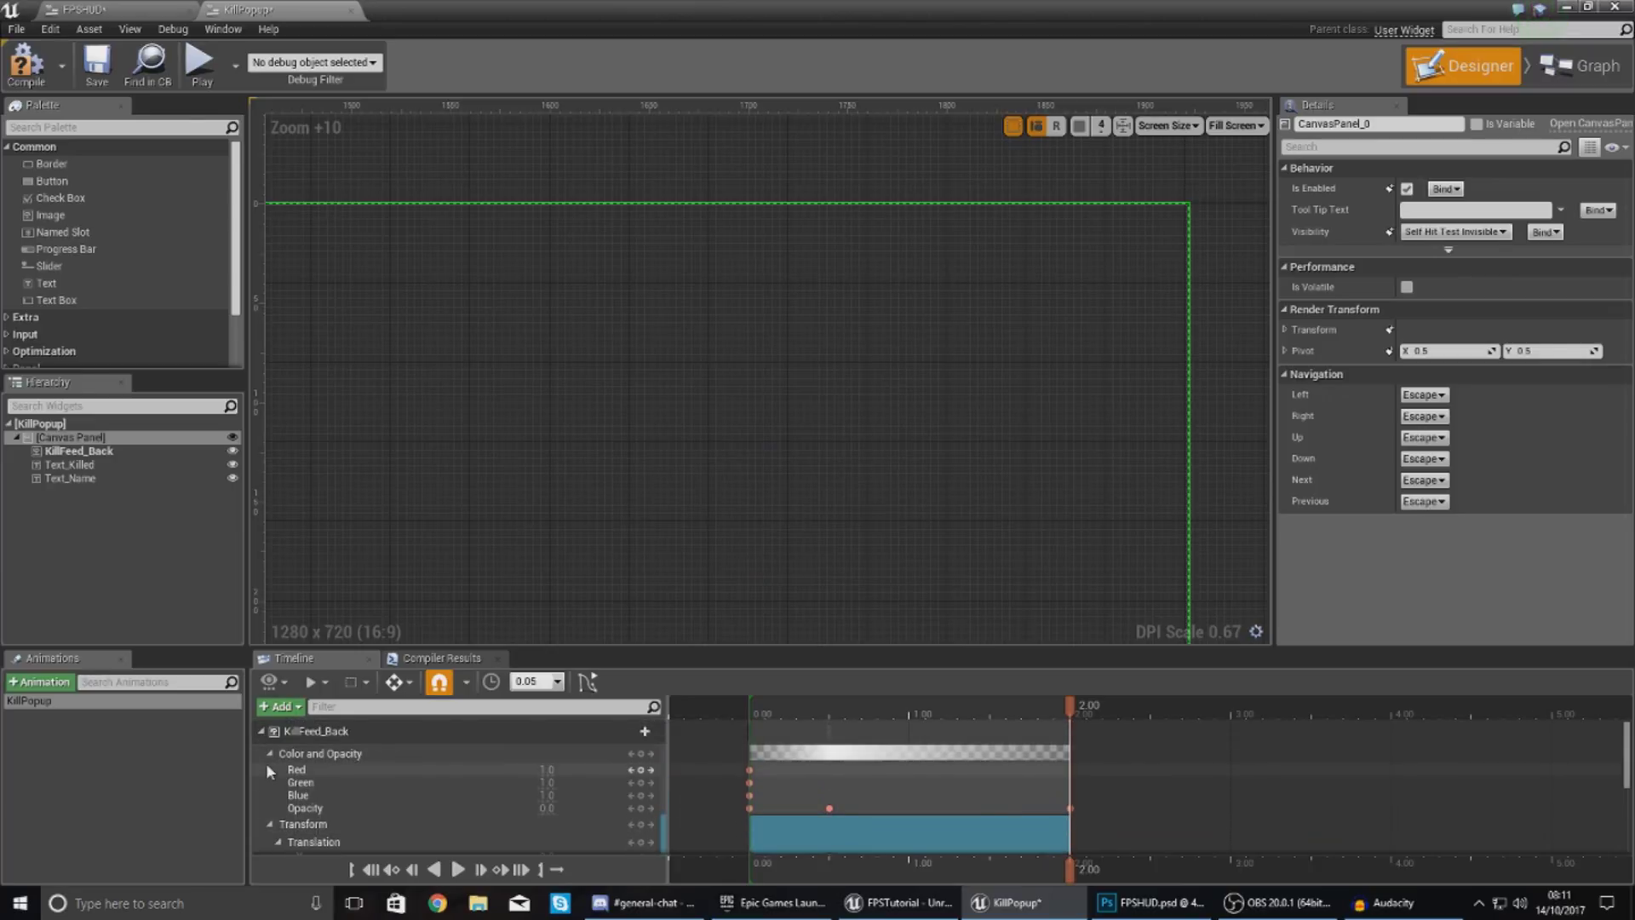
left_click(257, 733)
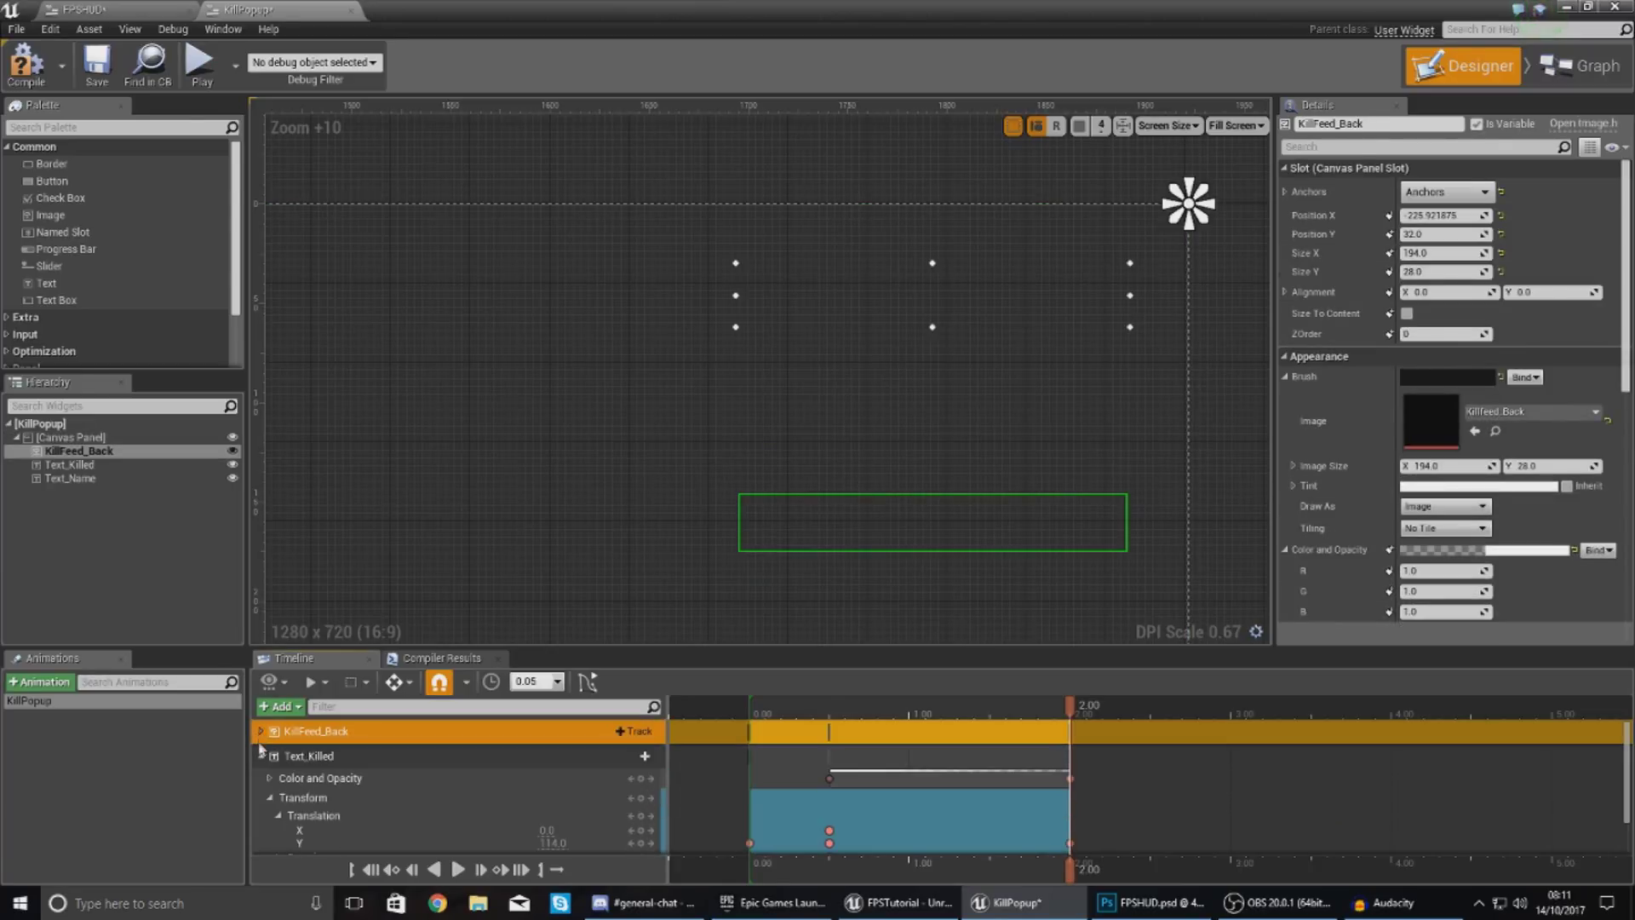
left_click(260, 730)
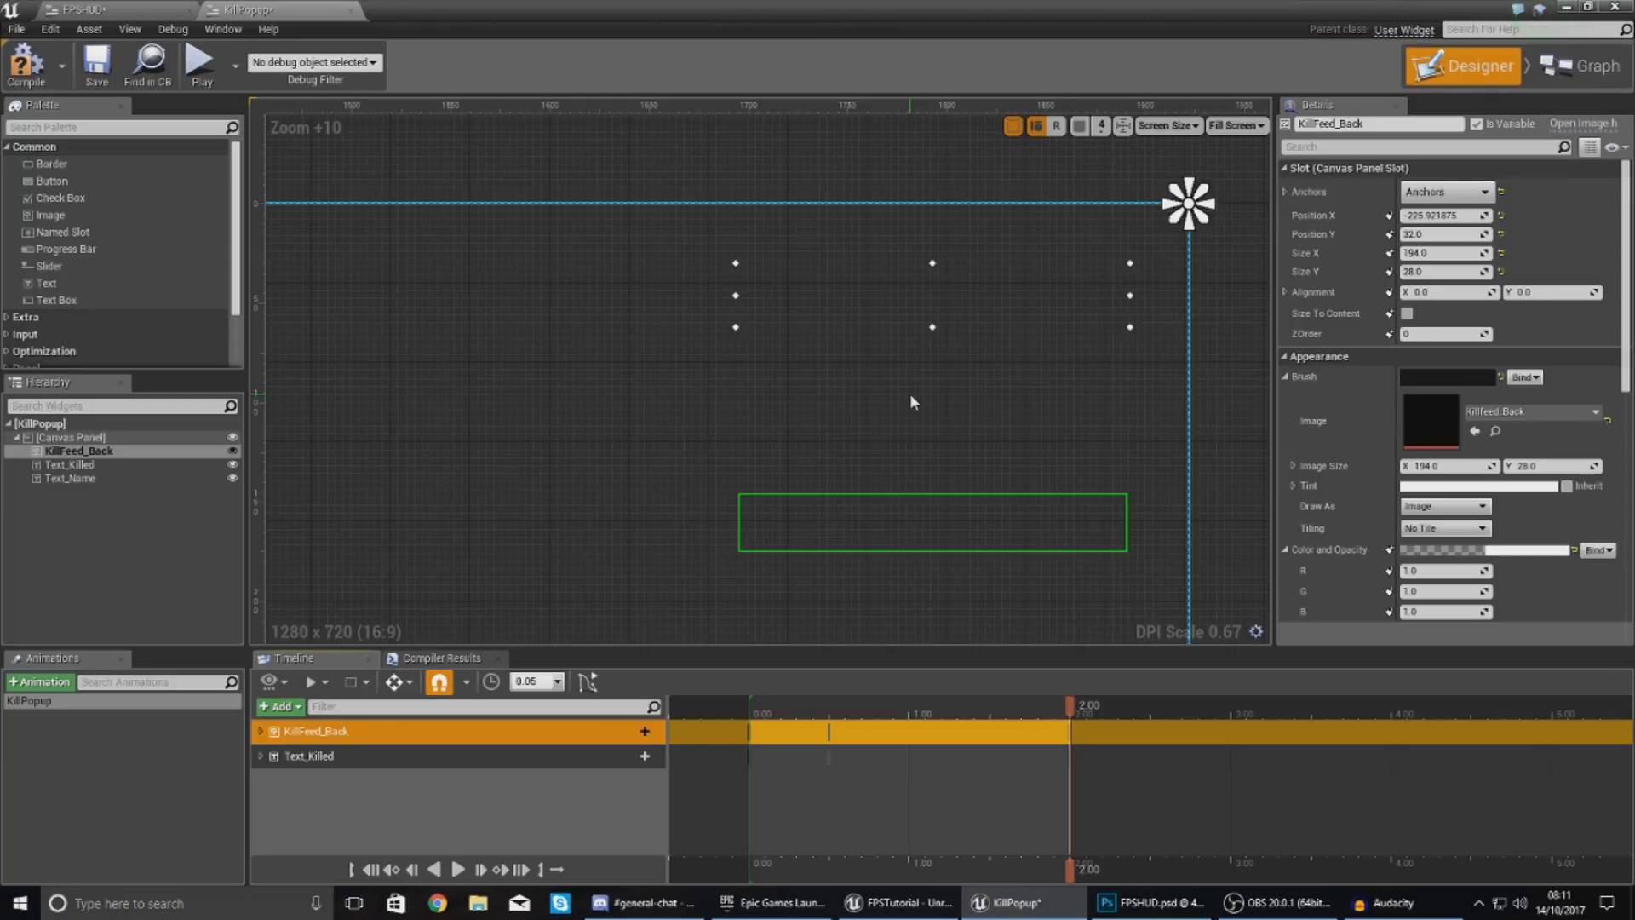
- Add Text_Name to the KillPopup animation with Color and Opacity and Transform tracks at 2.00 s
left_click(1021, 294)
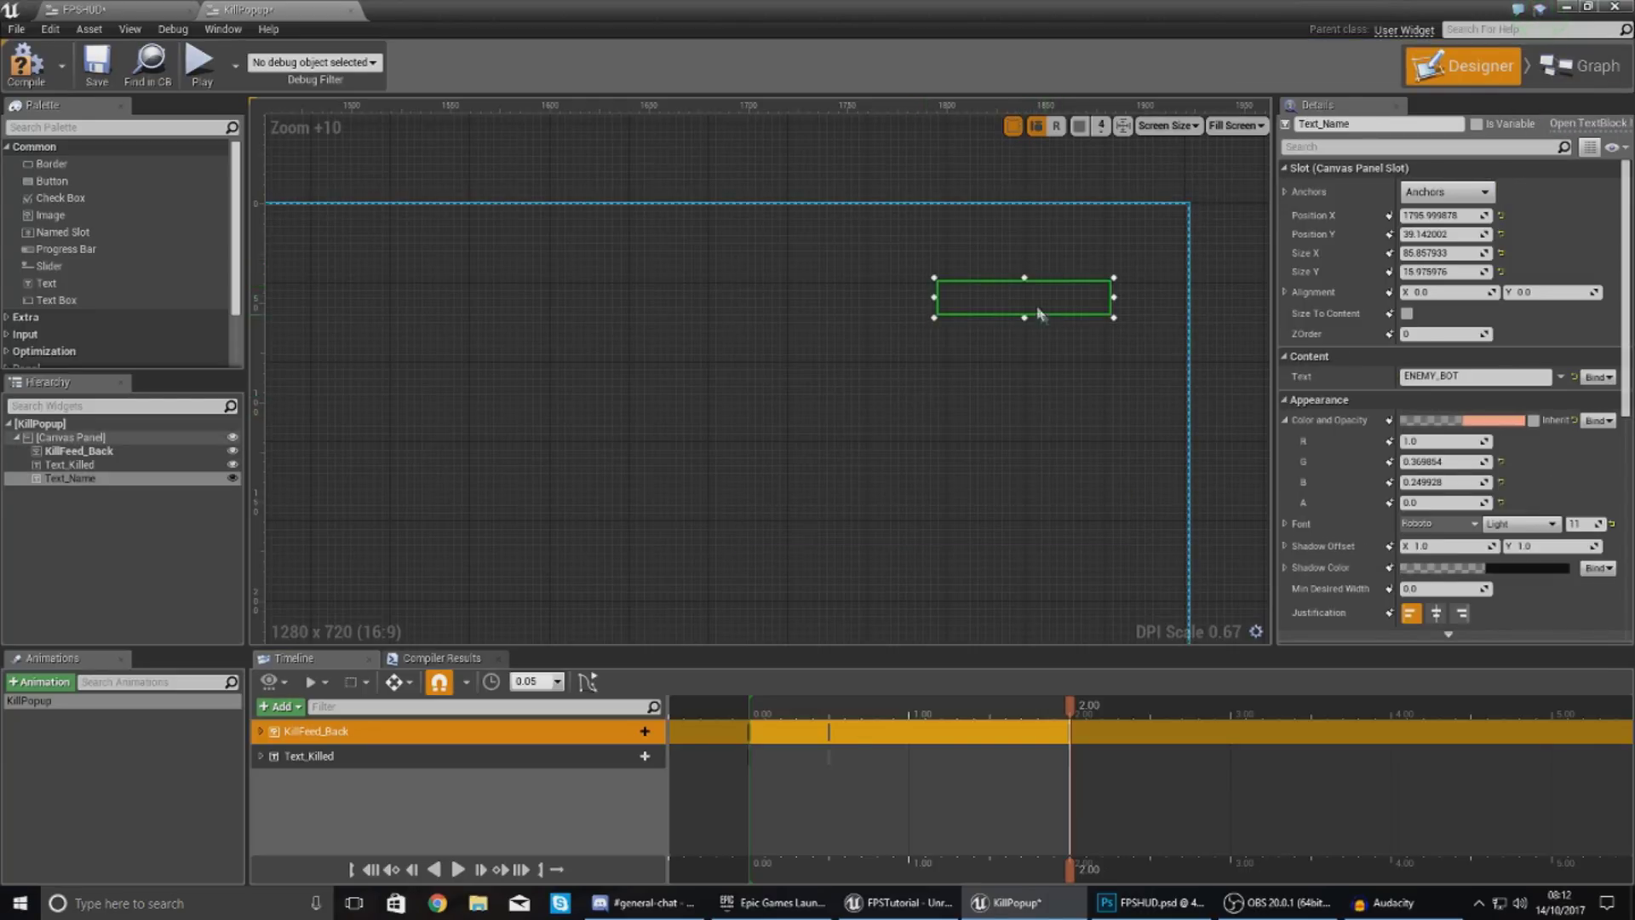
left_click(270, 711)
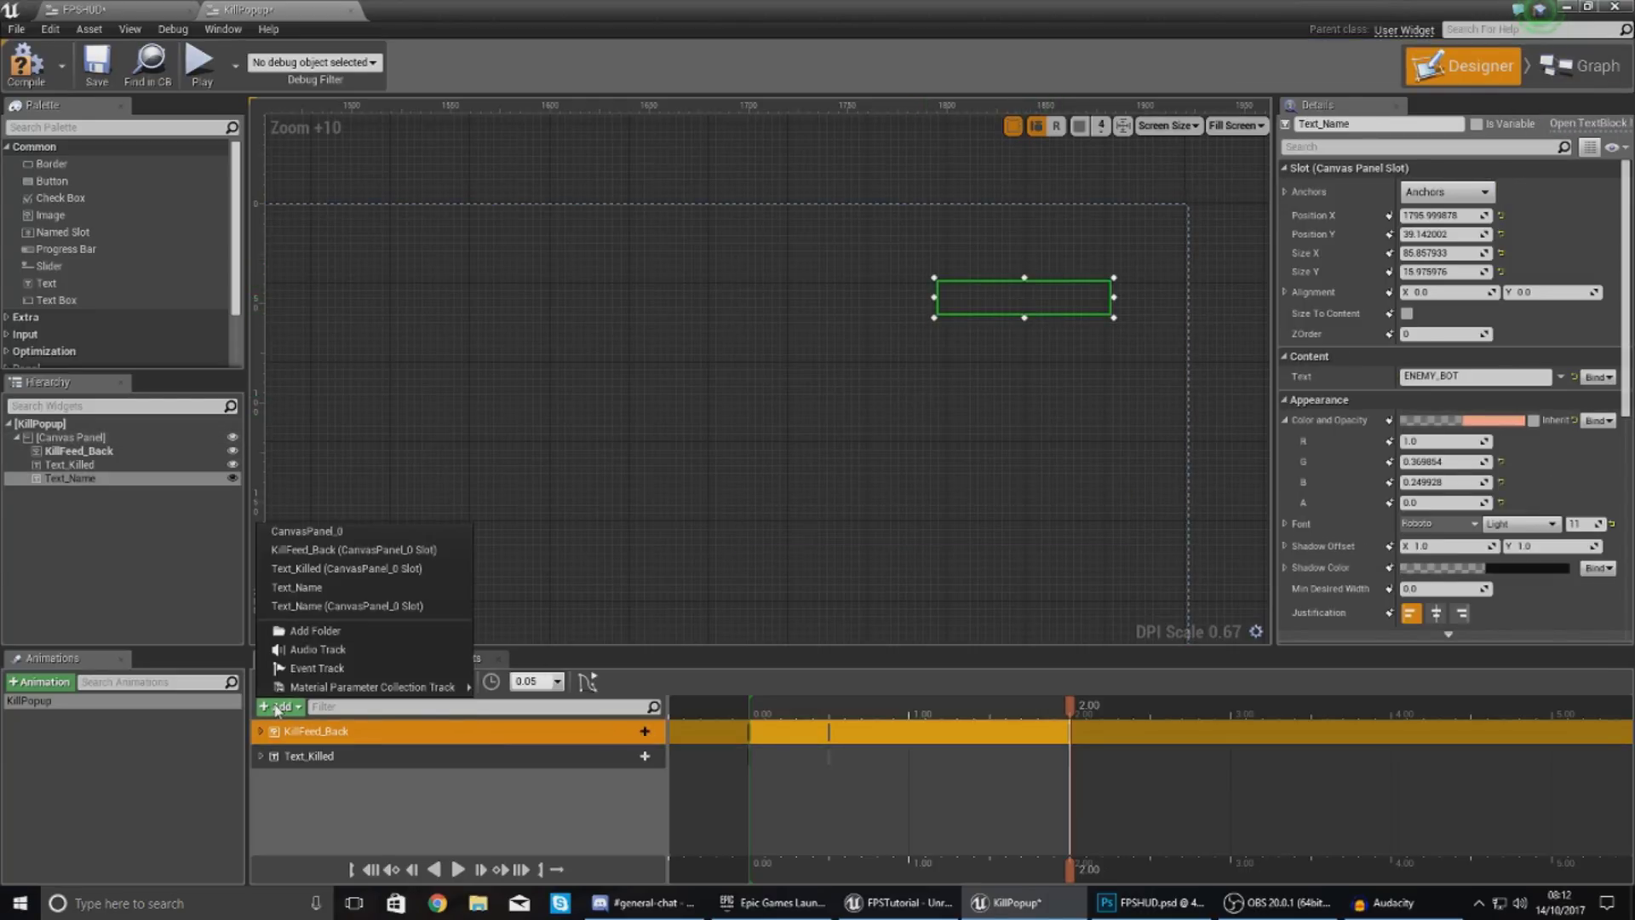
left_click(349, 590)
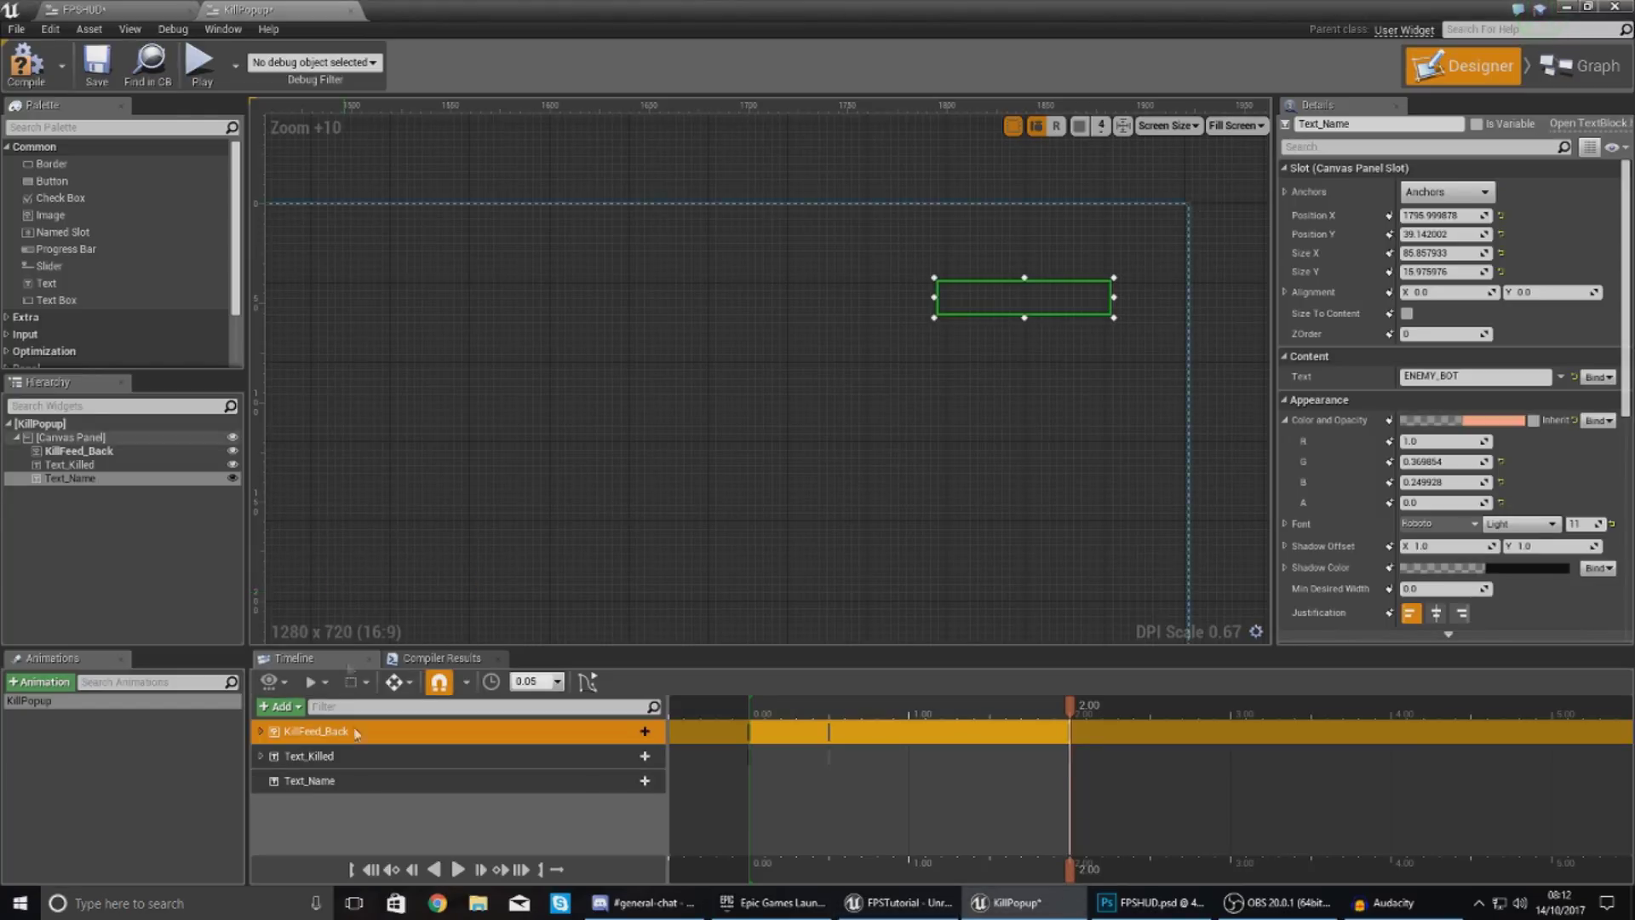
left_click(644, 780)
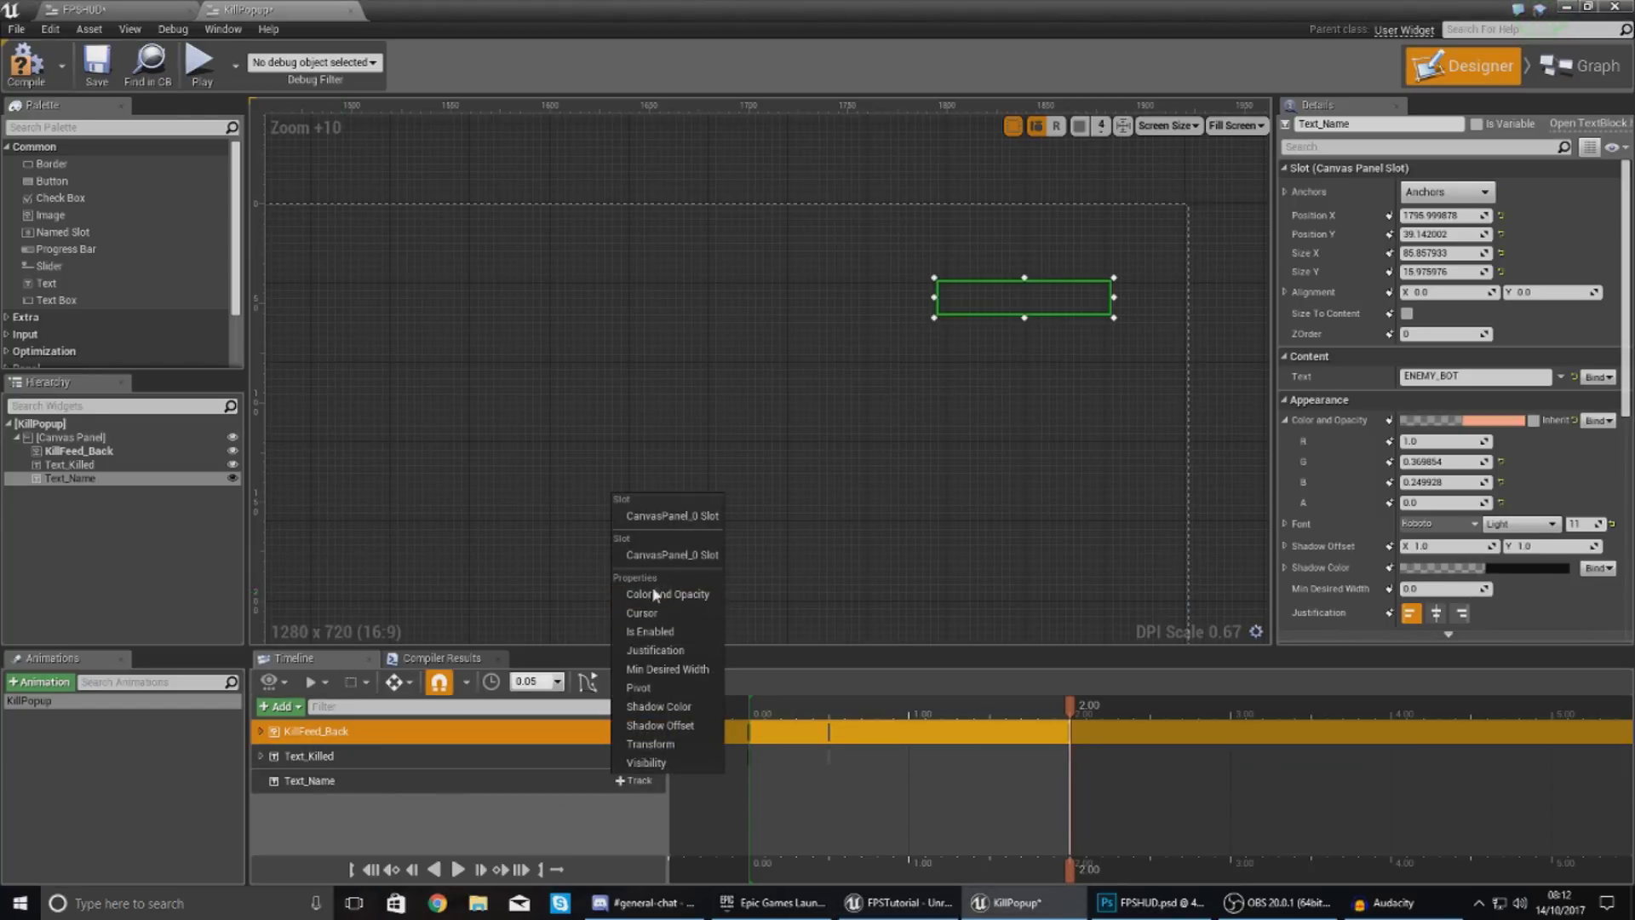
left_click(655, 596)
left_click(643, 780)
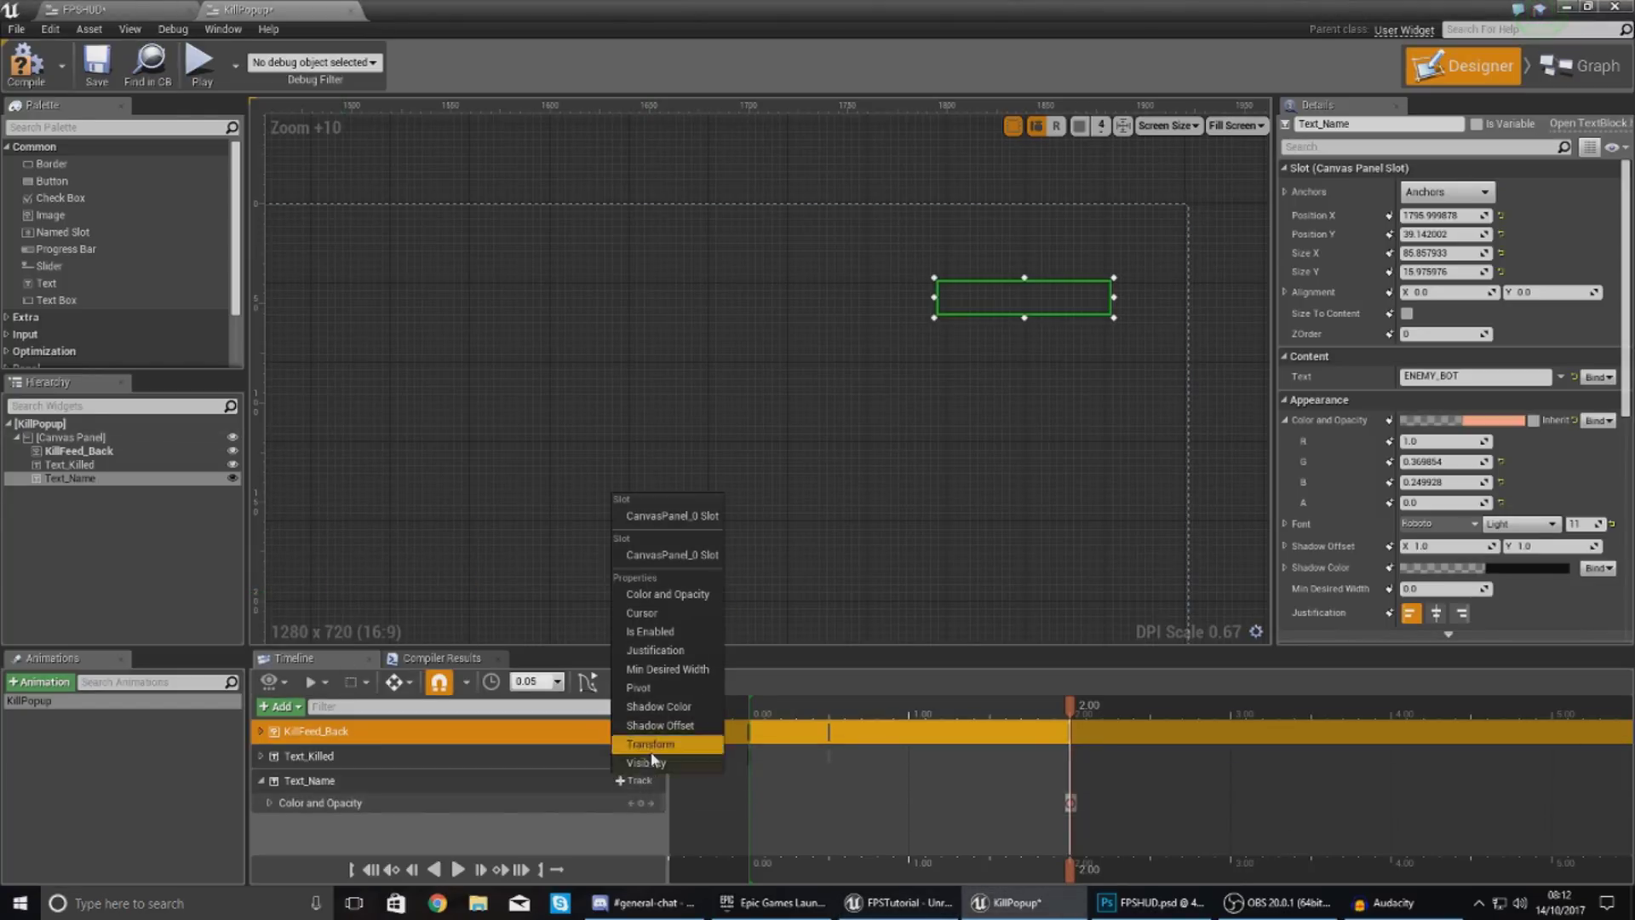
left_click(659, 763)
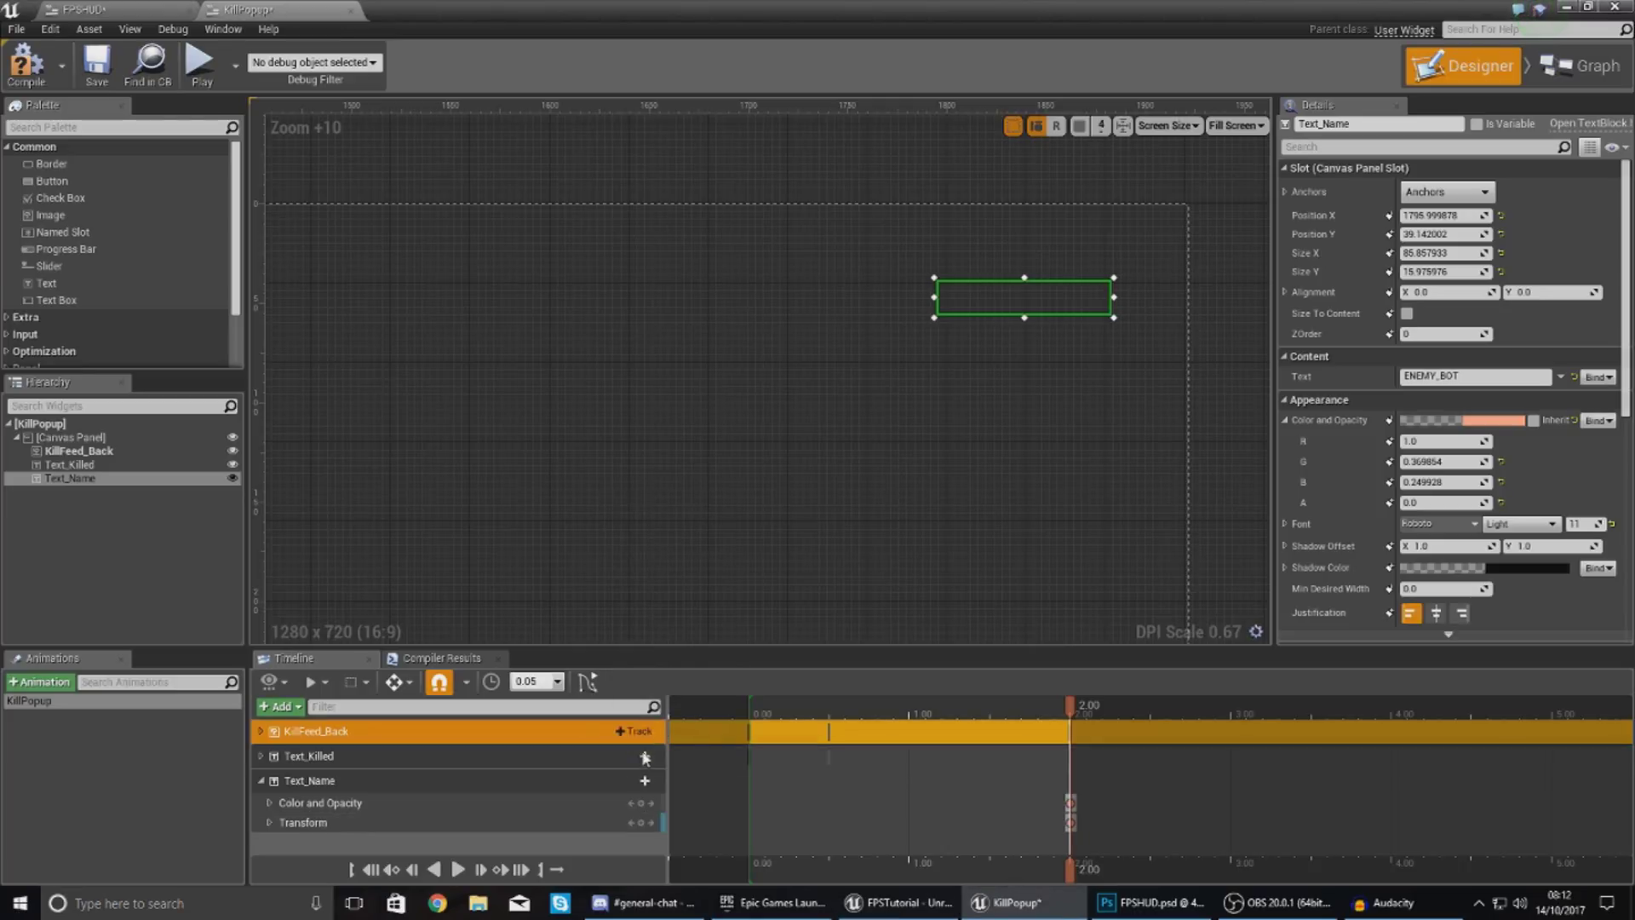
- Expand Text_Name's Color and Opacity channels and key its opacity to 1 at 0.50 s
left_click(269, 802)
scroll(872, 861, "down", 1)
left_click_drag(872, 862, 766, 867)
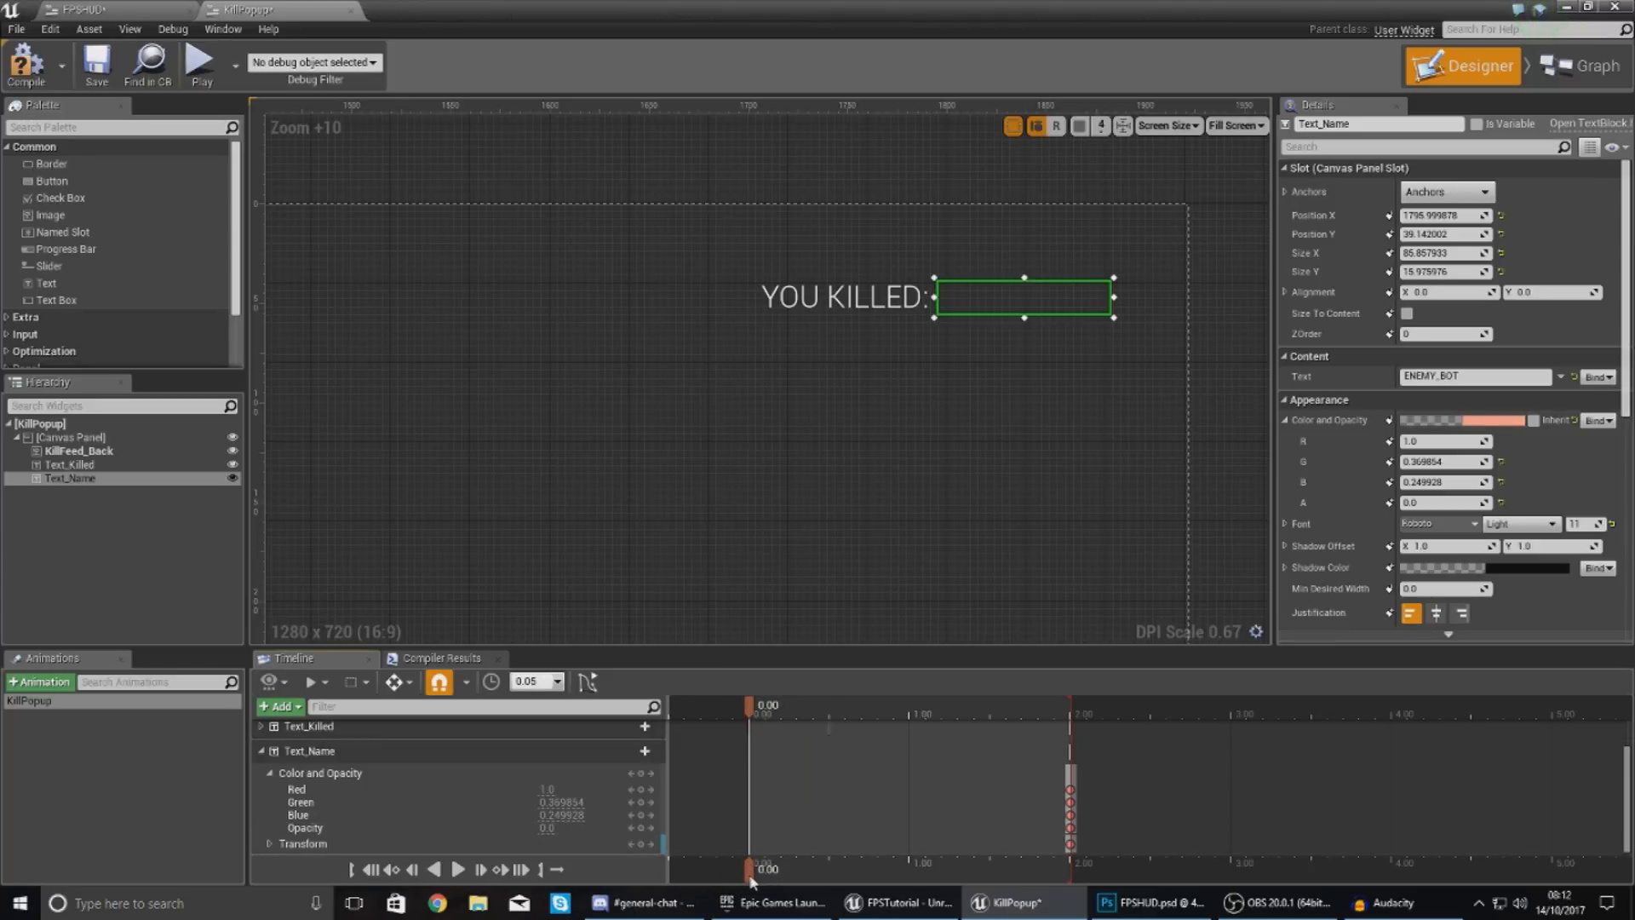
left_click_drag(751, 877, 830, 873)
left_click(545, 826)
type("1")
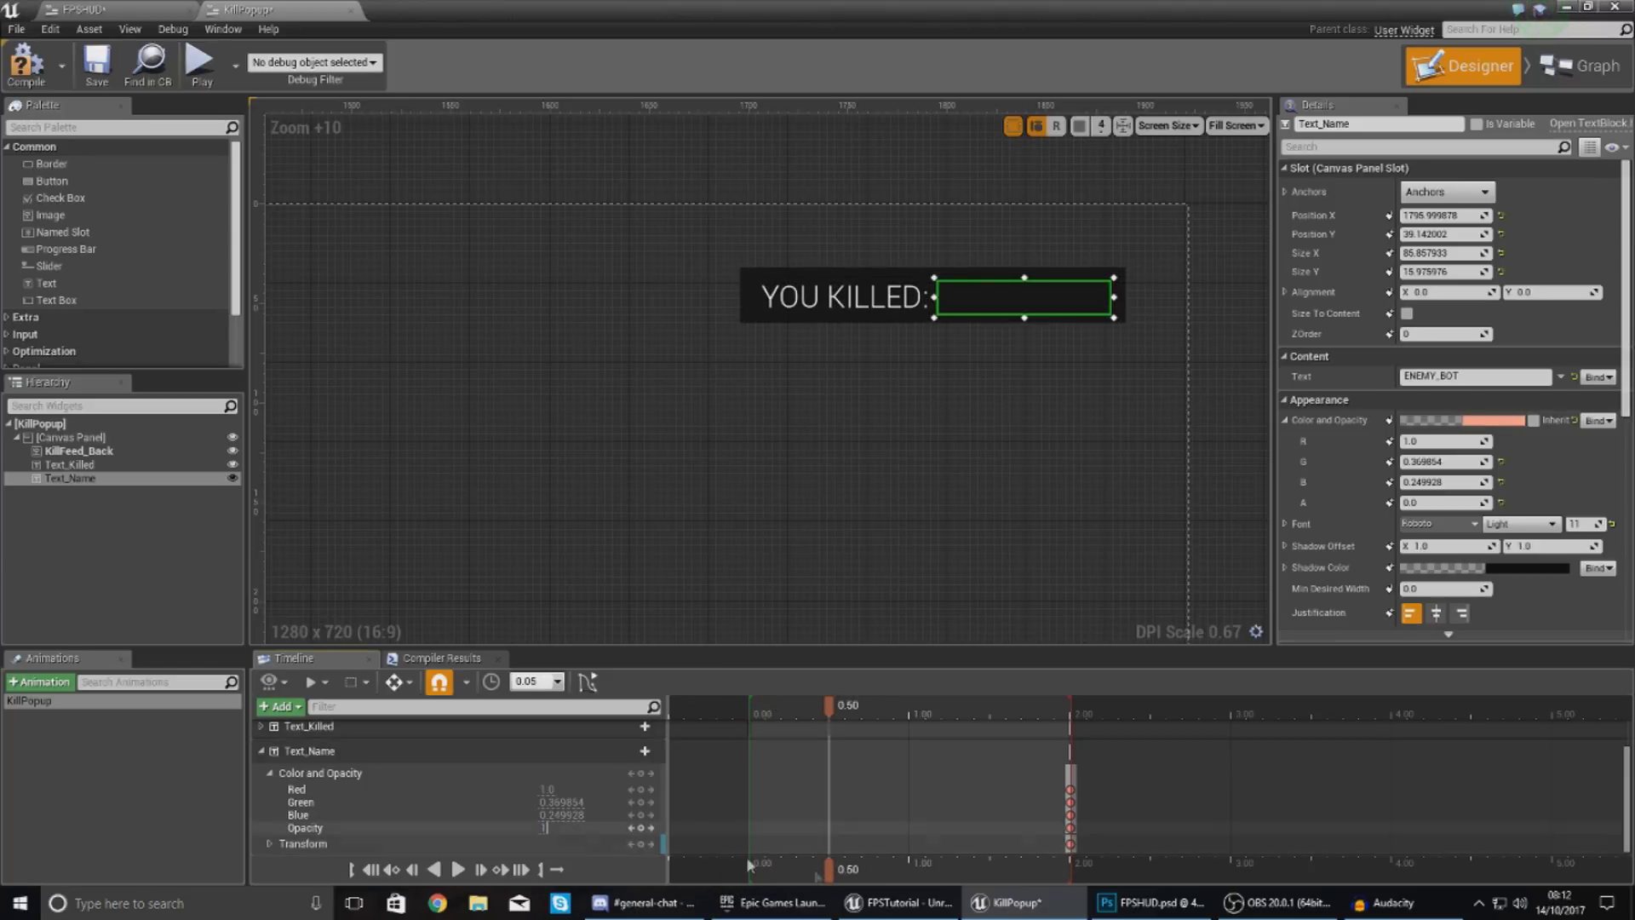
key("Return")
- Check Text_Name's opacity at 2.00 s and play the animation from 0.00 s to review its fade-out
left_click_drag(831, 873, 1059, 877)
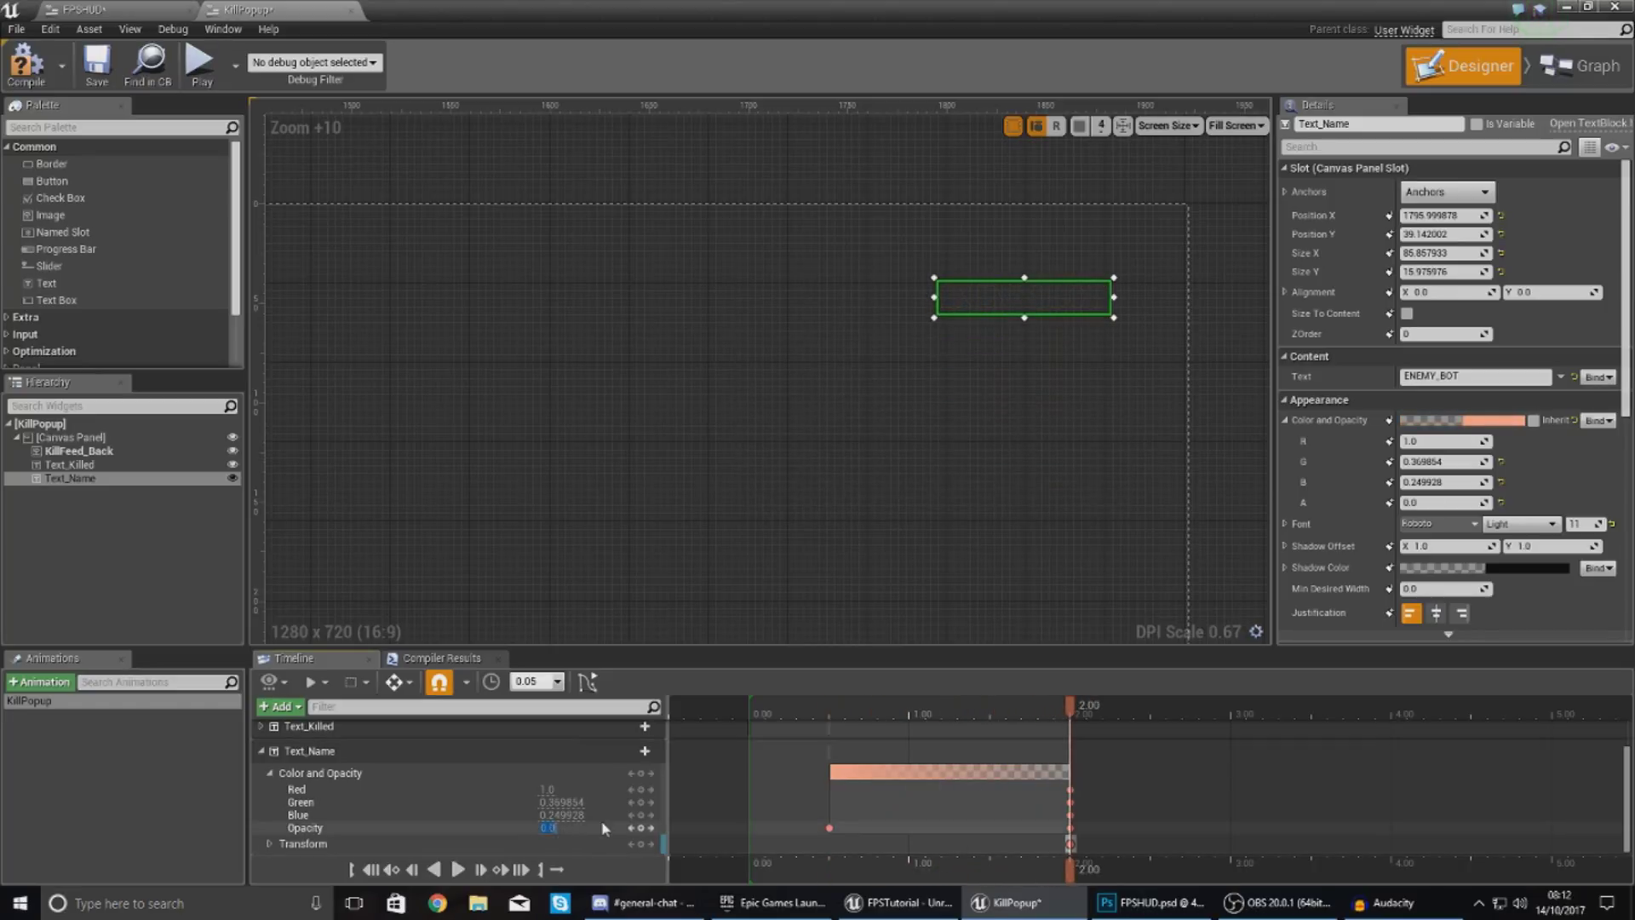
left_click_drag(1024, 888, 762, 887)
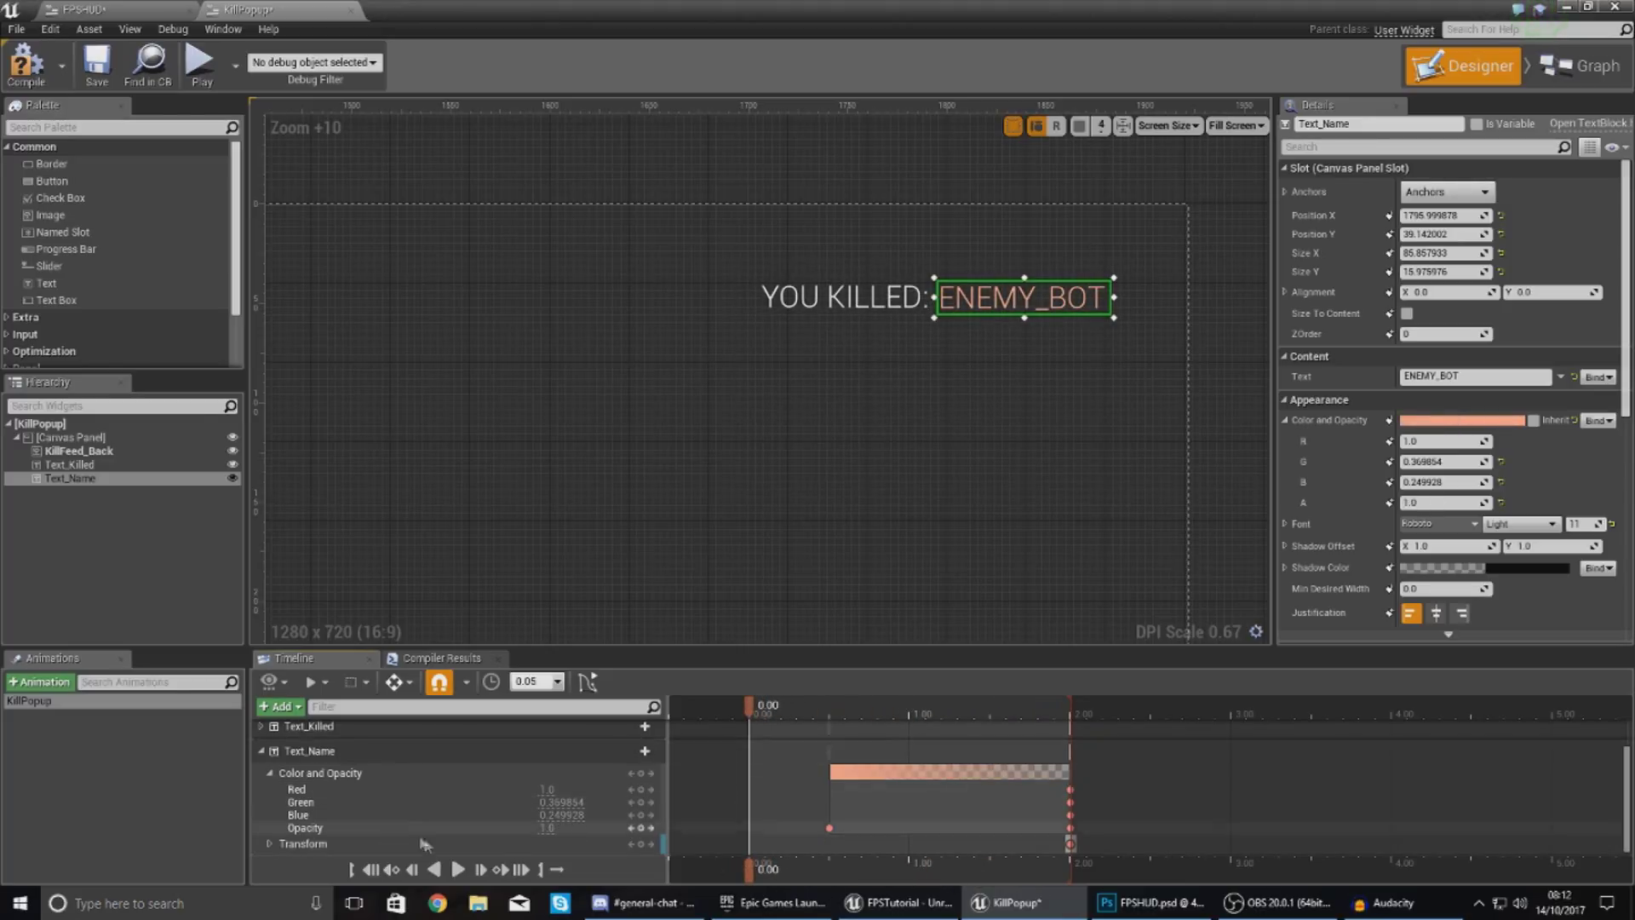
left_click(458, 869)
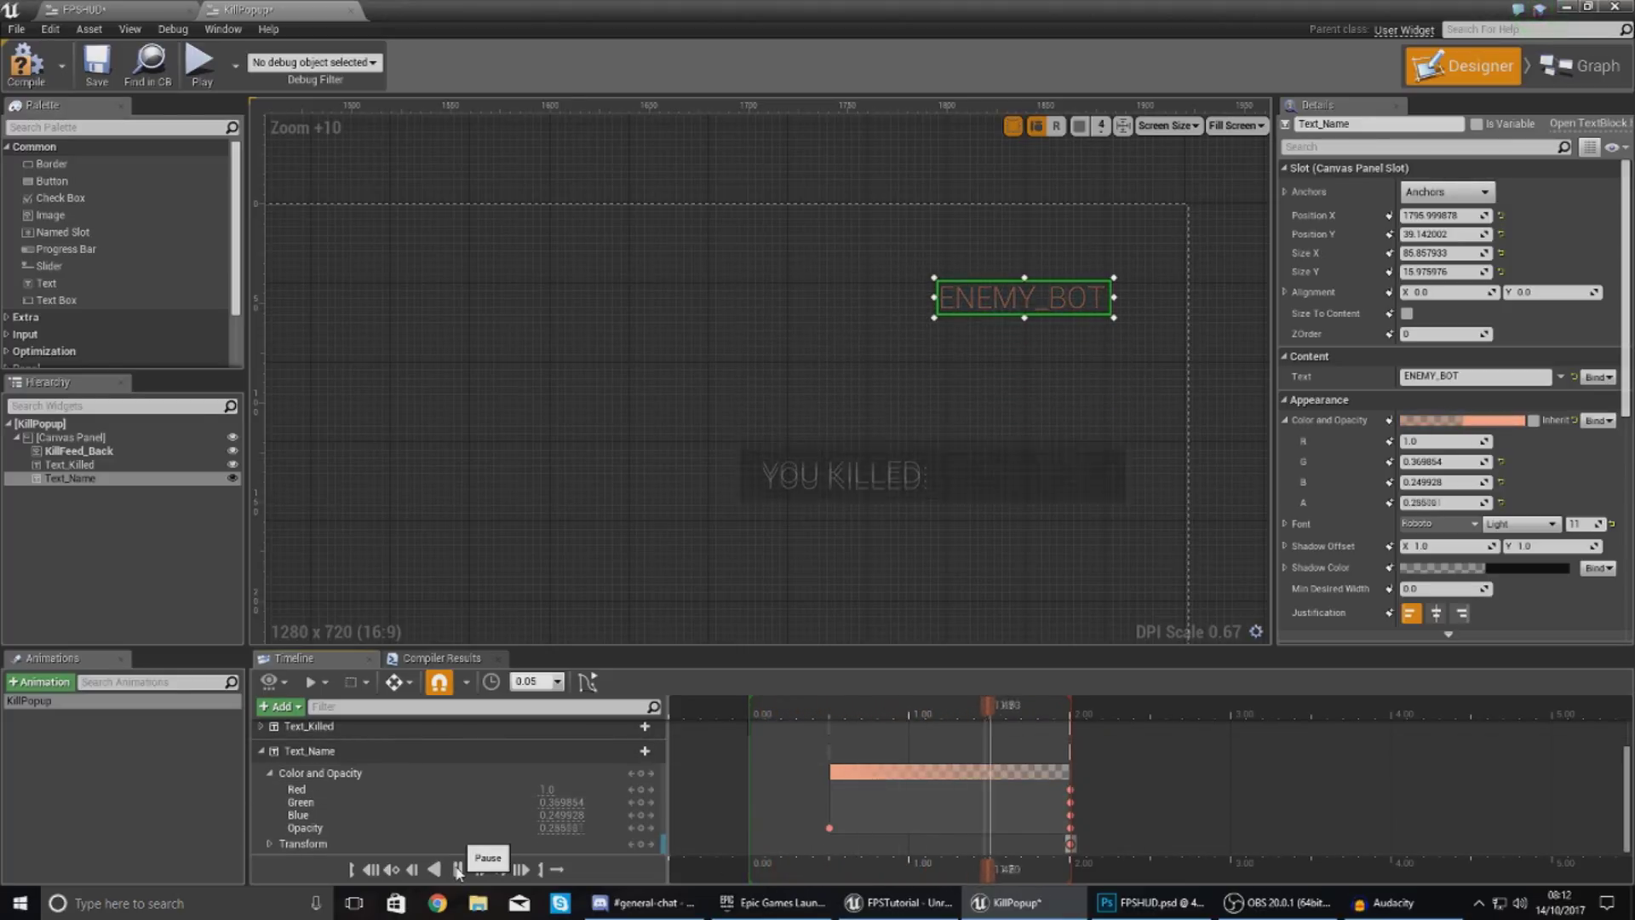
- Collapse Text_Name's Color and Opacity, expand its Translation channels, and add translation keys at 0.00 s and 0.50 s
left_click(271, 775)
left_click(270, 775)
left_click(269, 822)
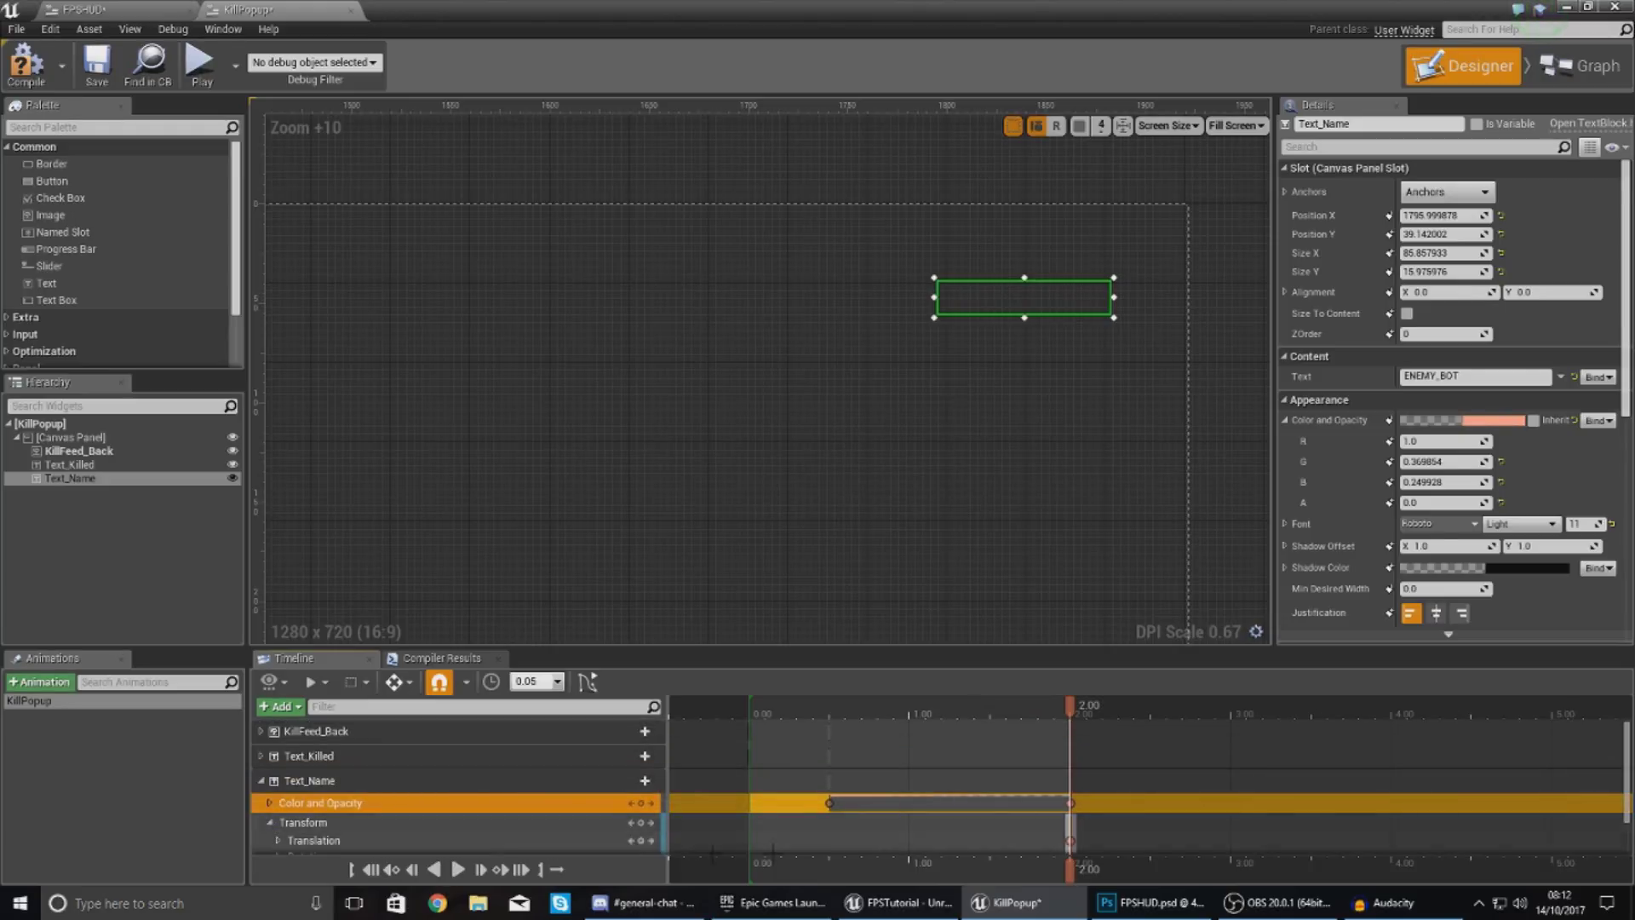
left_click(734, 870)
scroll(621, 829, "down", 2)
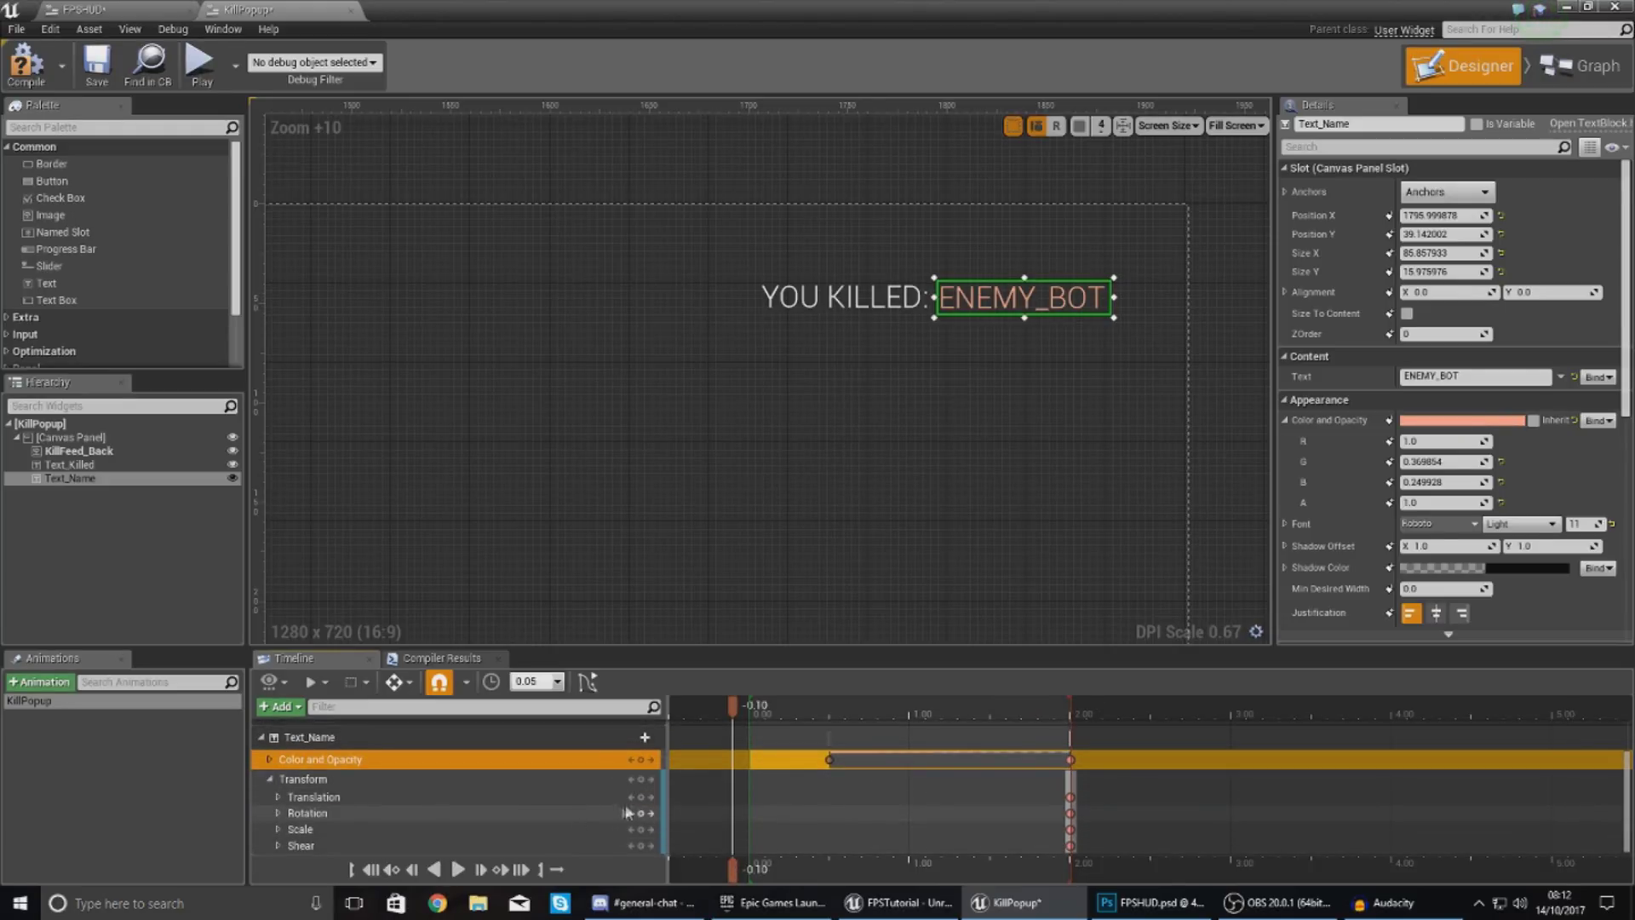
left_click(279, 797)
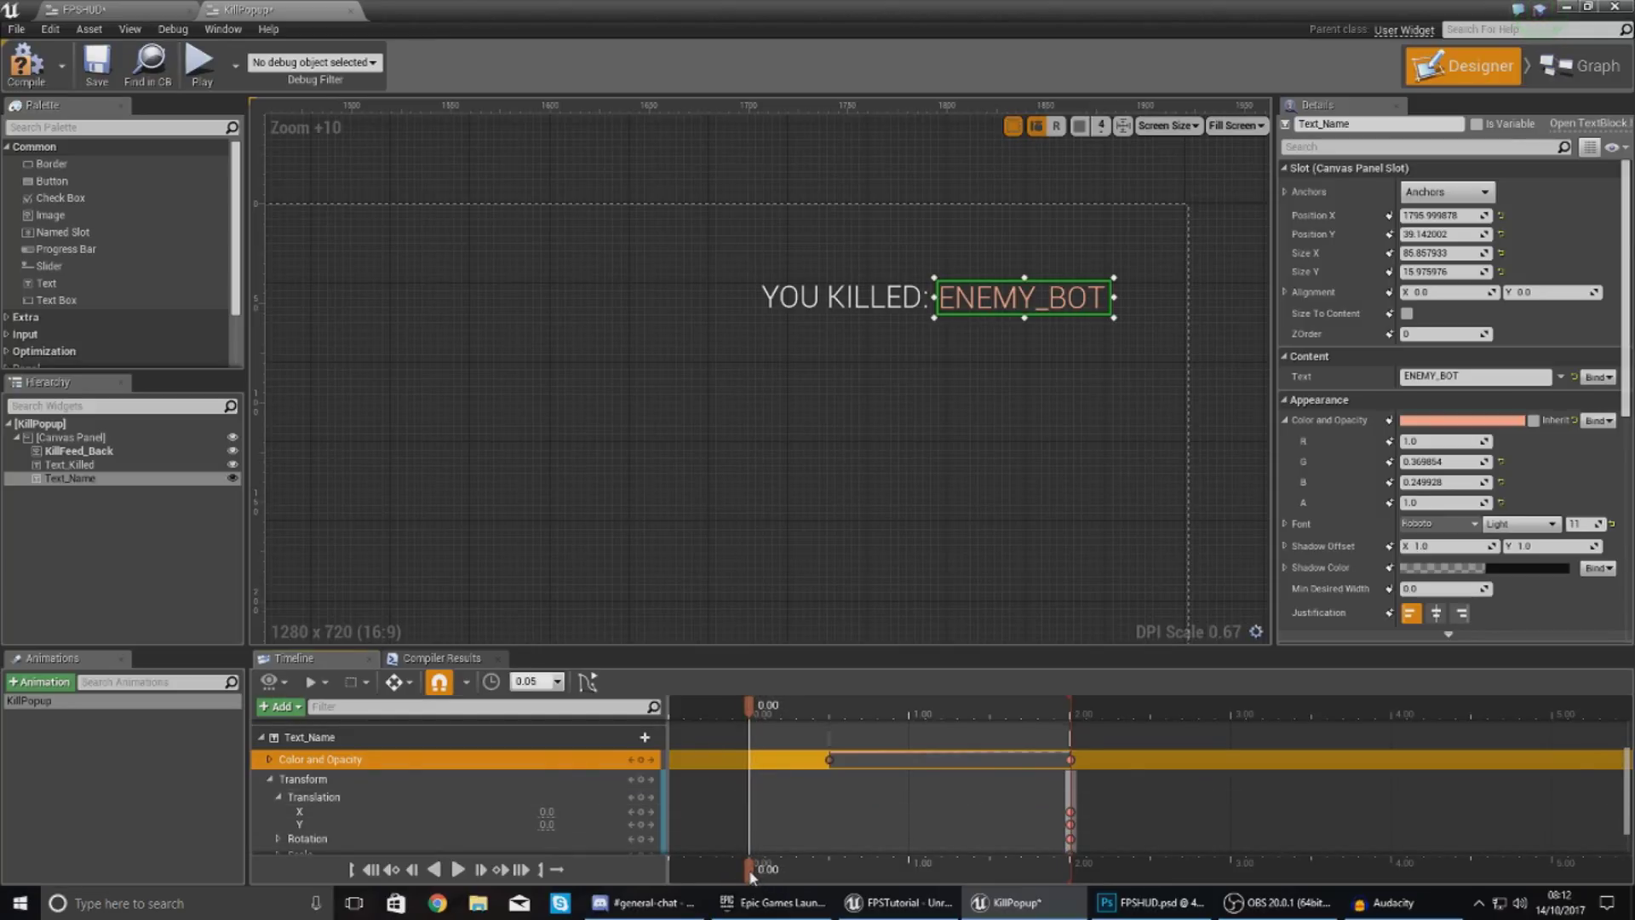
left_click_drag(815, 791, 829, 870)
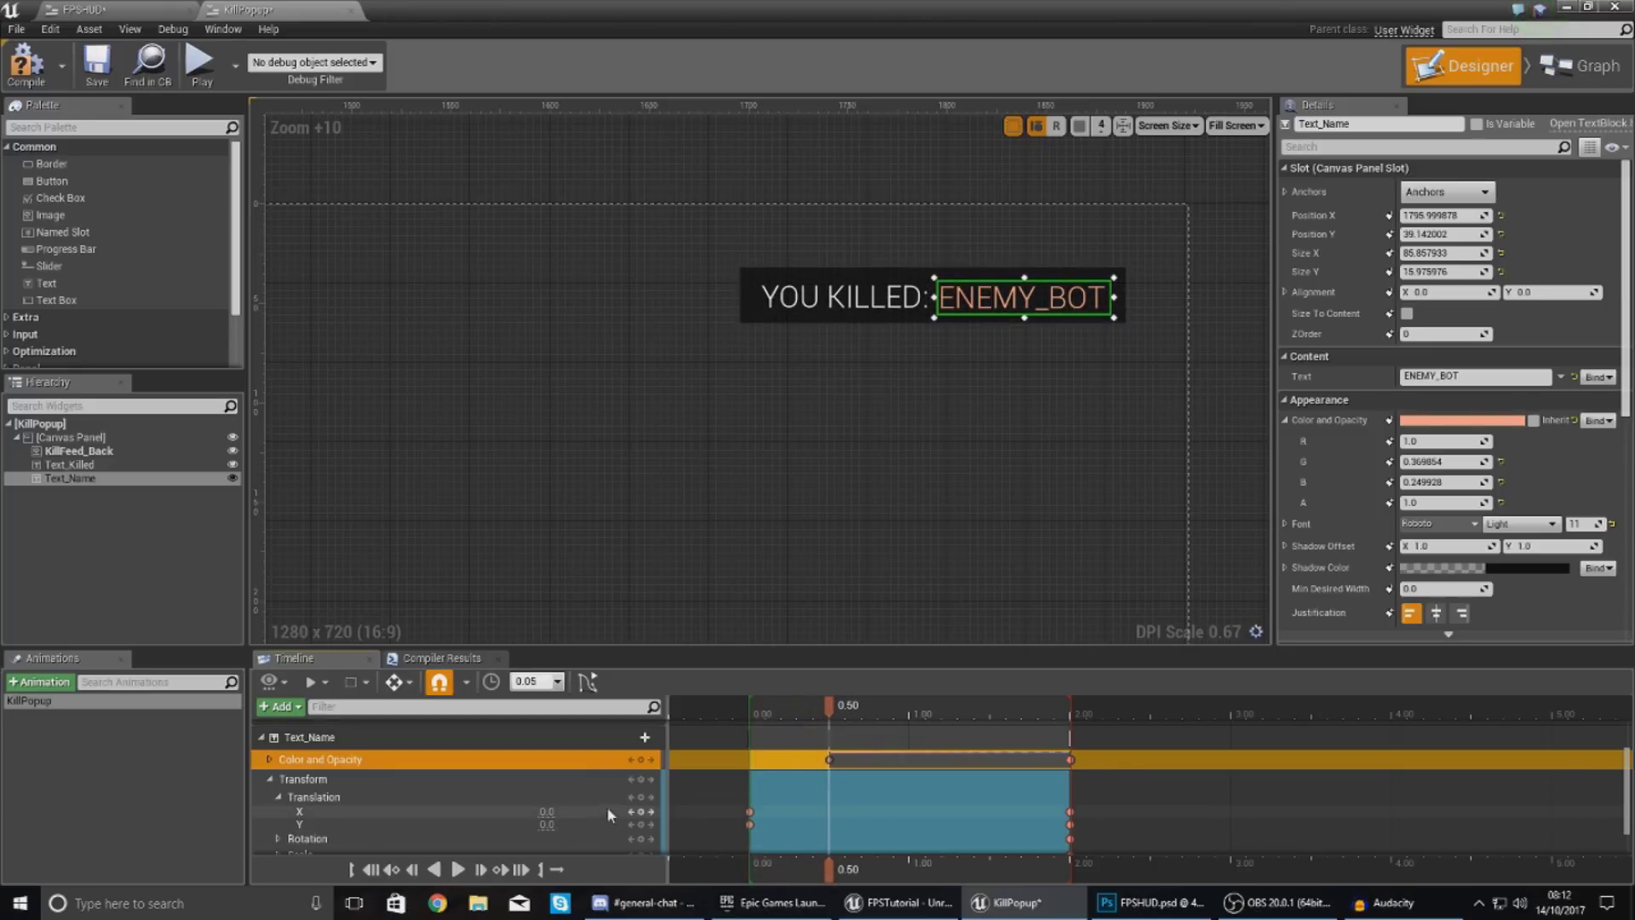
left_click(641, 797)
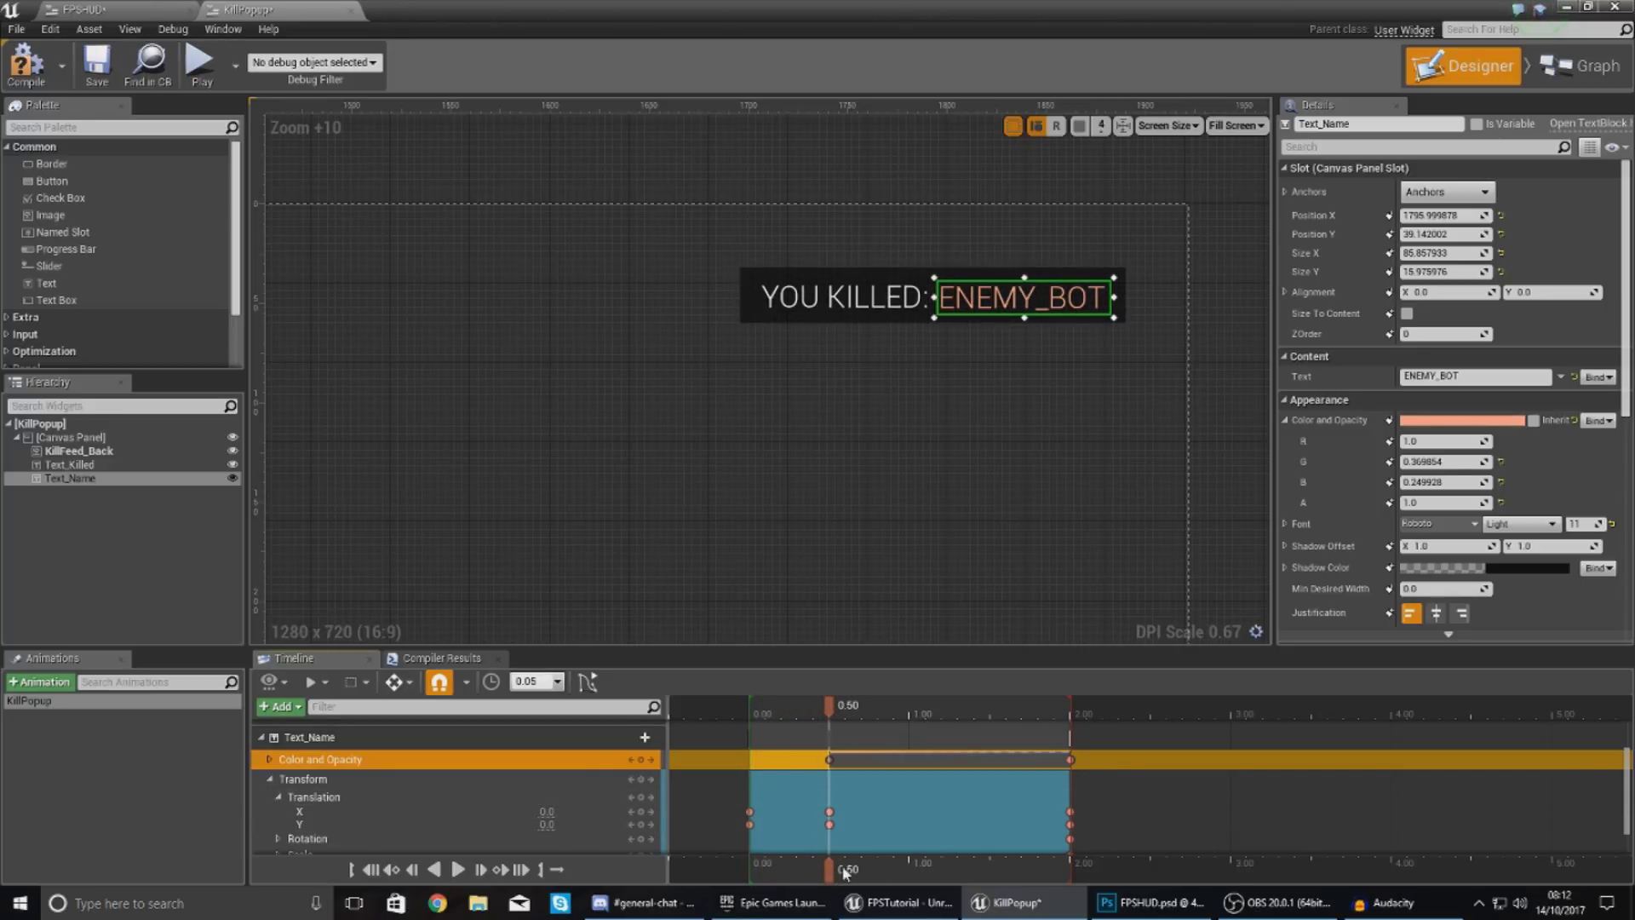
- Key Text_Name's Y translation to 114 at 2.00 s and play the whole animation from 0.00 s
left_click_drag(828, 870, 1021, 870)
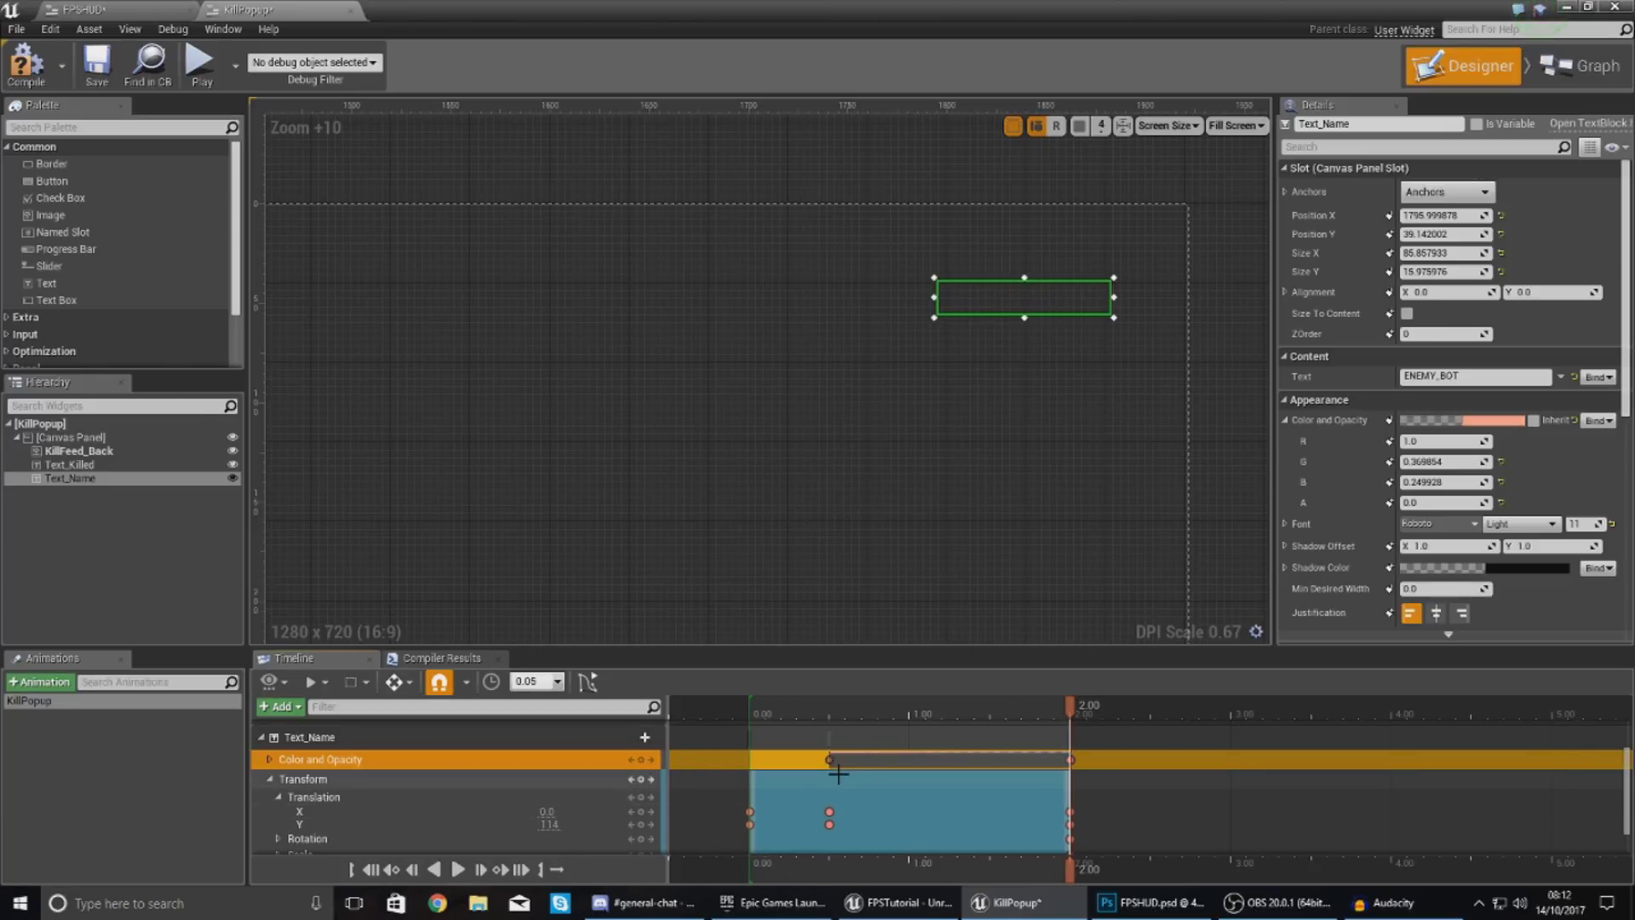
left_click_drag(1063, 871, 748, 867)
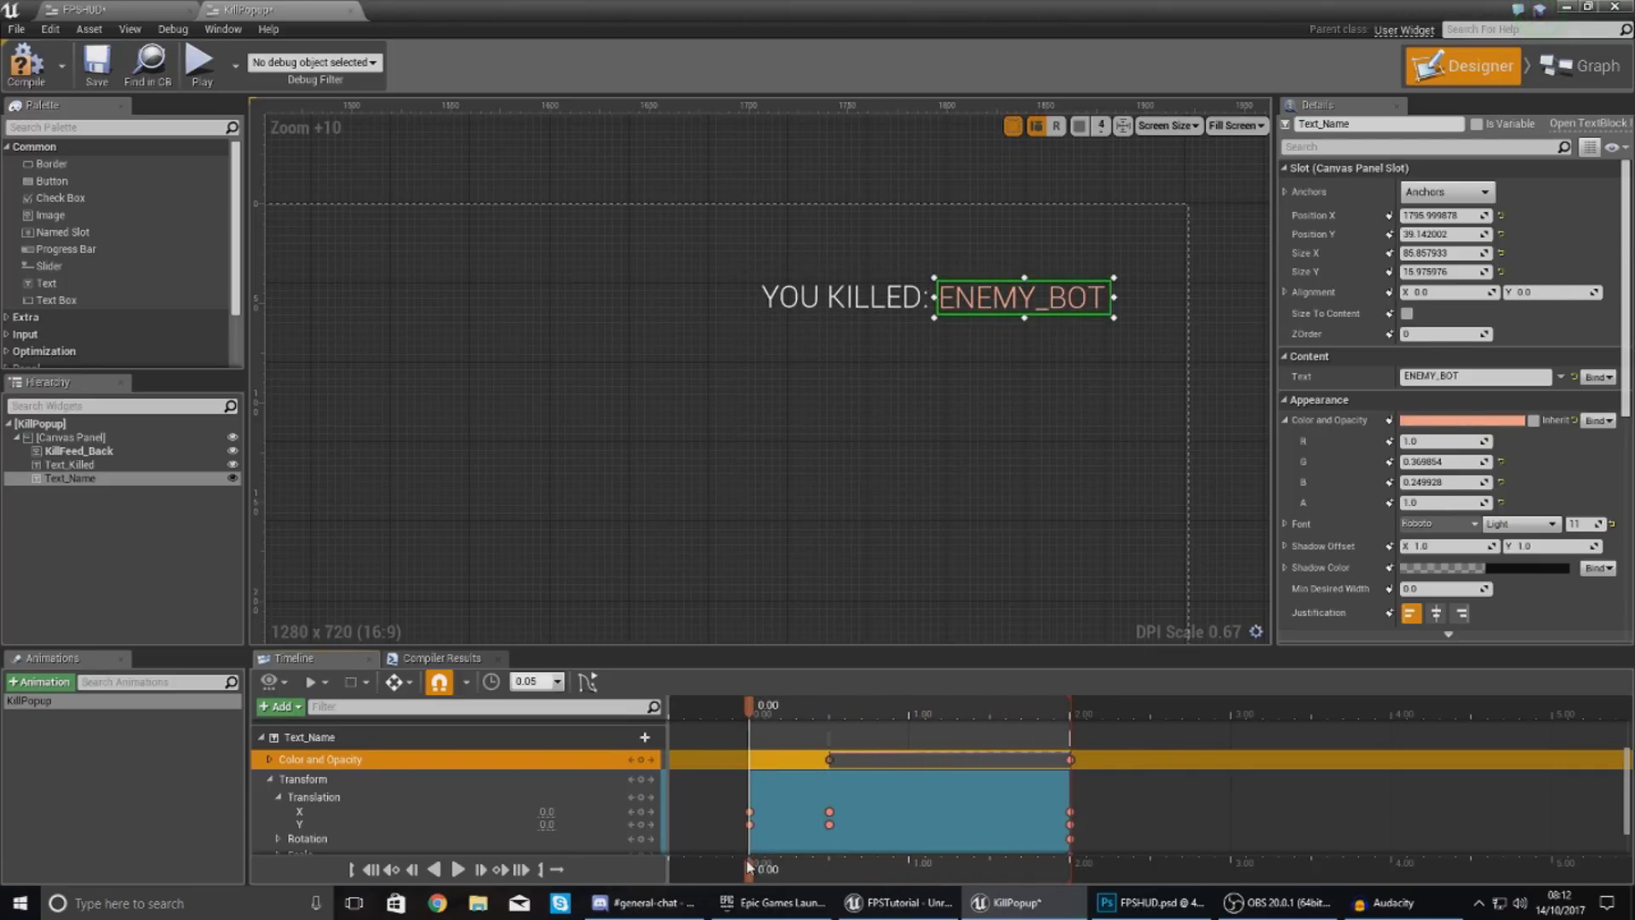
left_click(457, 872)
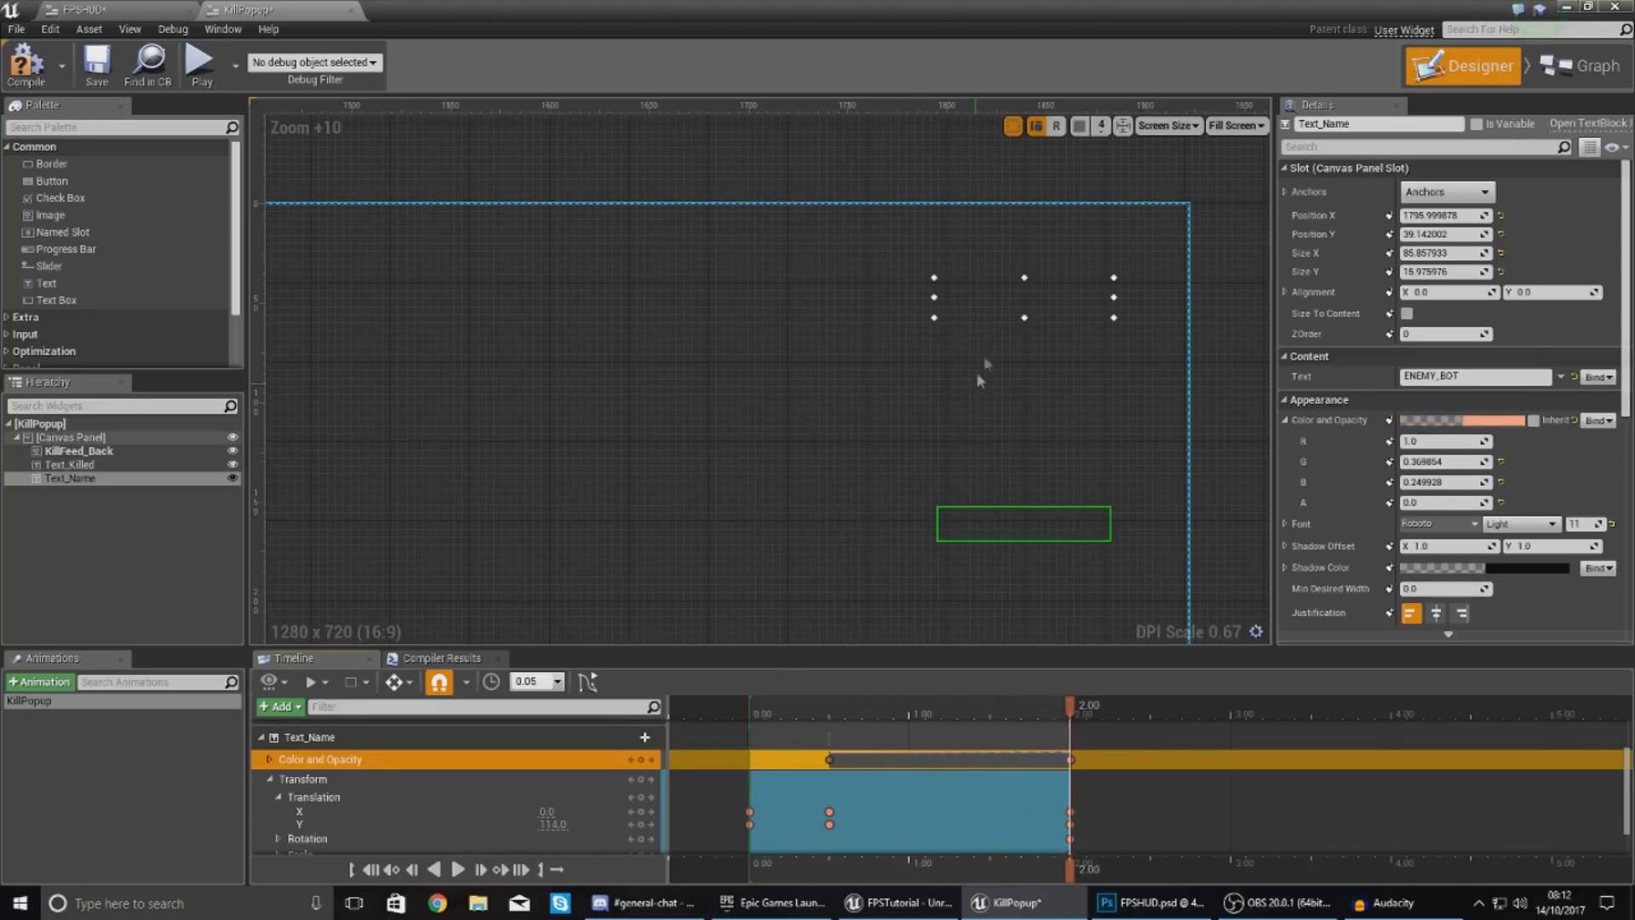
- Collapse Text_Name's animation tracks and select the root canvas panel in the designer
left_click(779, 349)
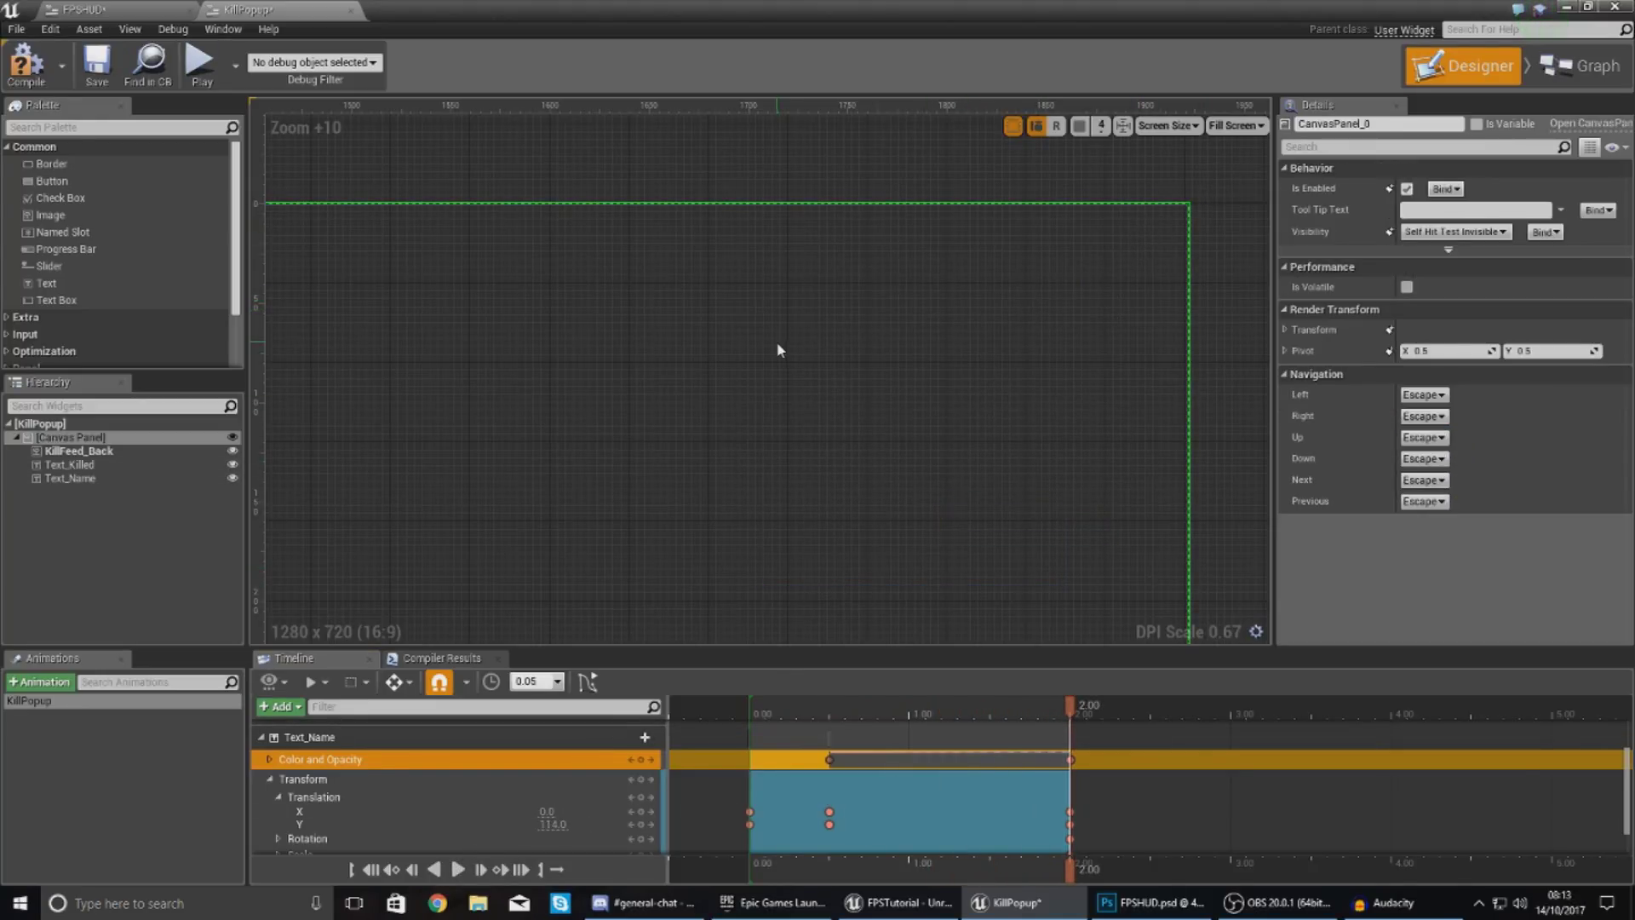
left_click(261, 737)
left_click(846, 558)
left_click(823, 449)
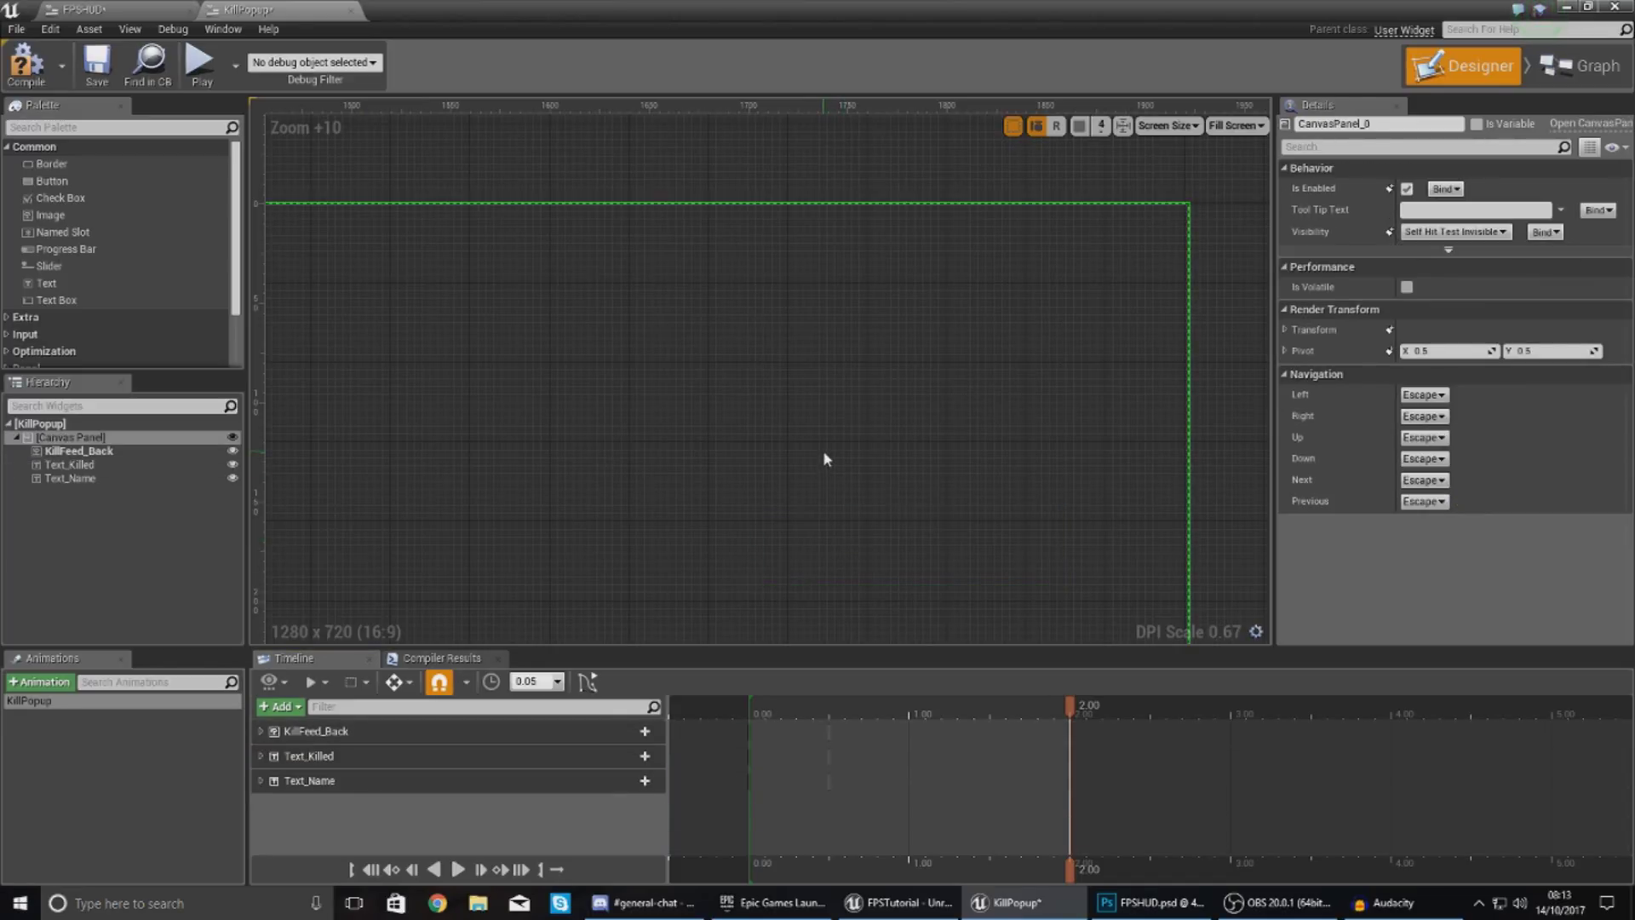
scroll(1051, 364, "down", 4)
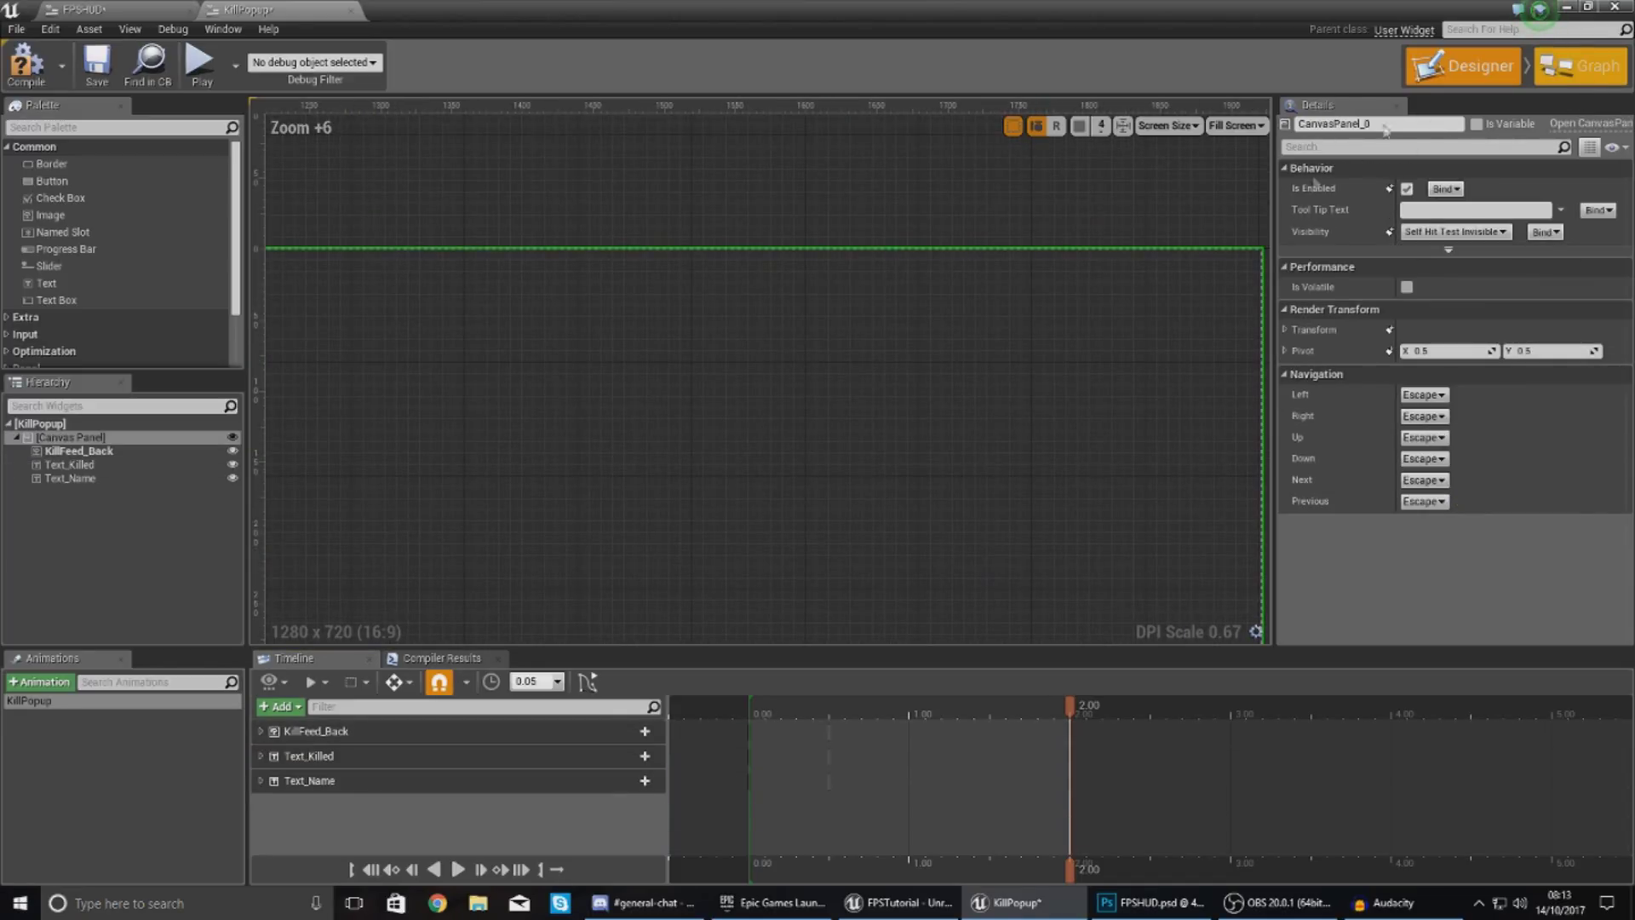
- In KillPopup's event graph, add a Play Animation node executed from Event Construct and move it farther away to leave space
left_click(1580, 65)
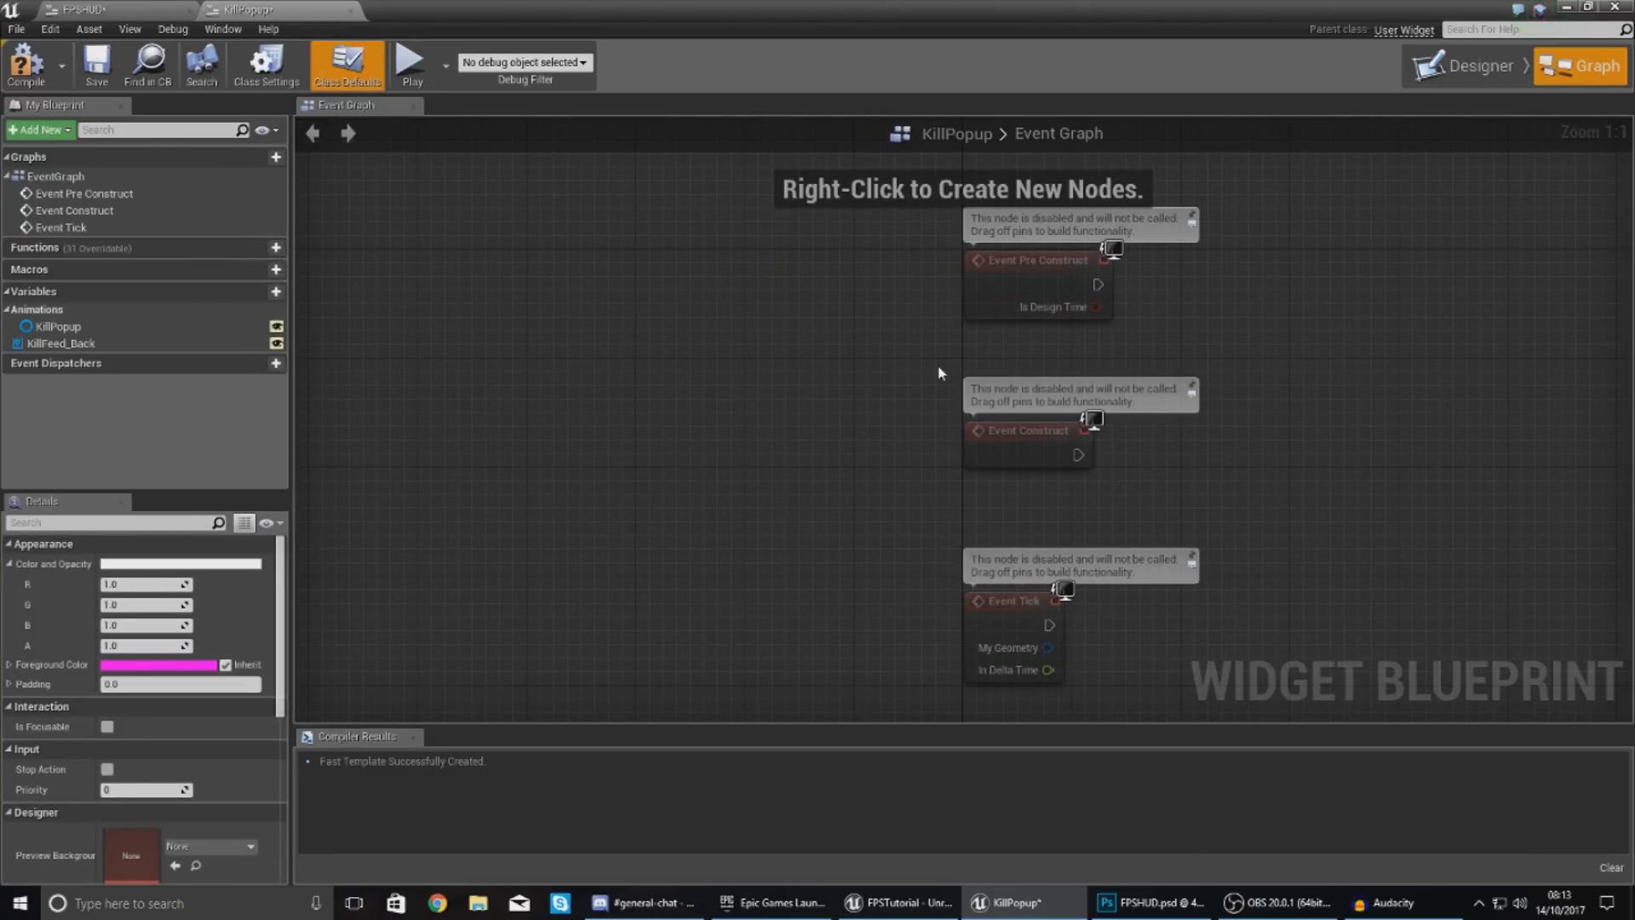
left_click_drag(85, 326, 952, 359)
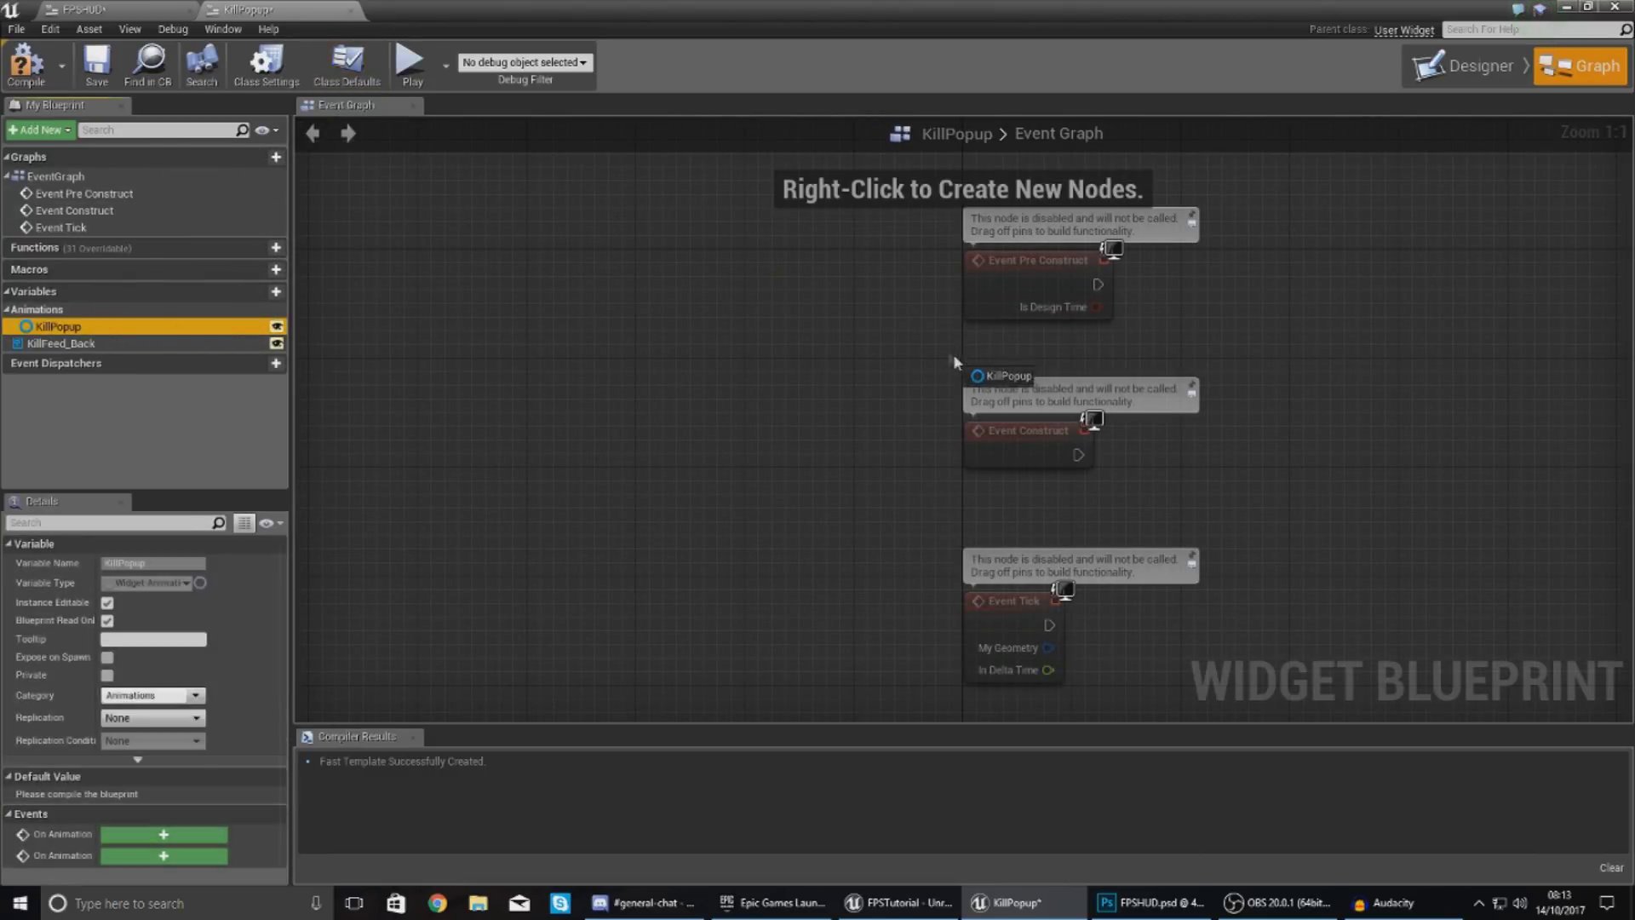
left_click_drag(1362, 448, 1366, 460)
right_click_drag(1235, 464, 1032, 432)
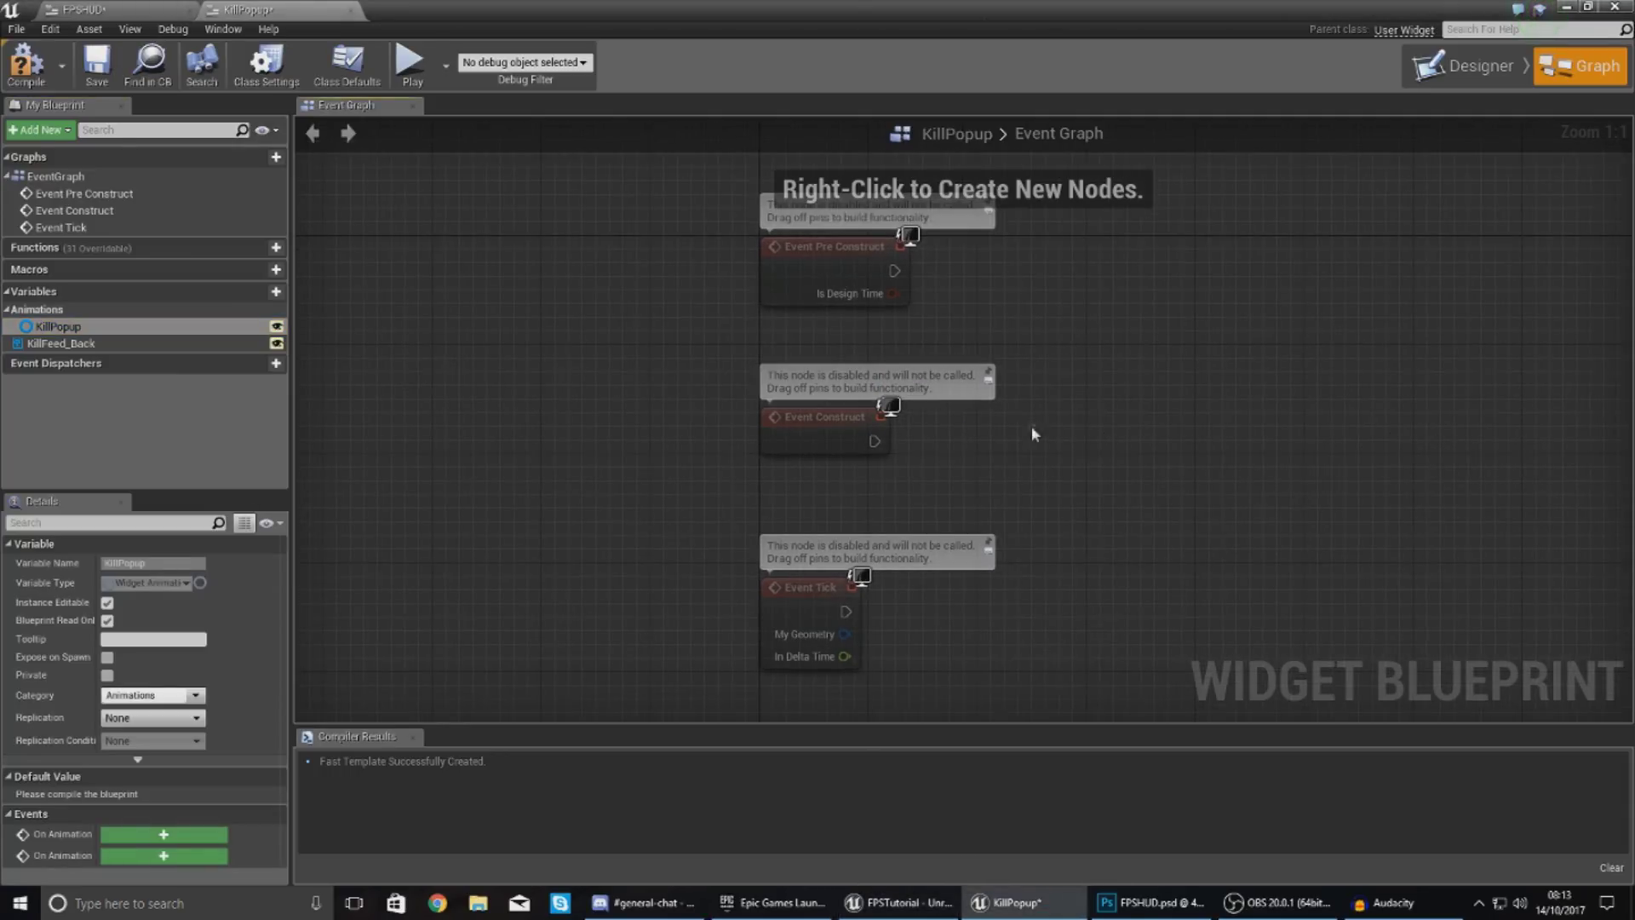
left_click_drag(873, 440, 1094, 419)
type("play animation")
key("Return")
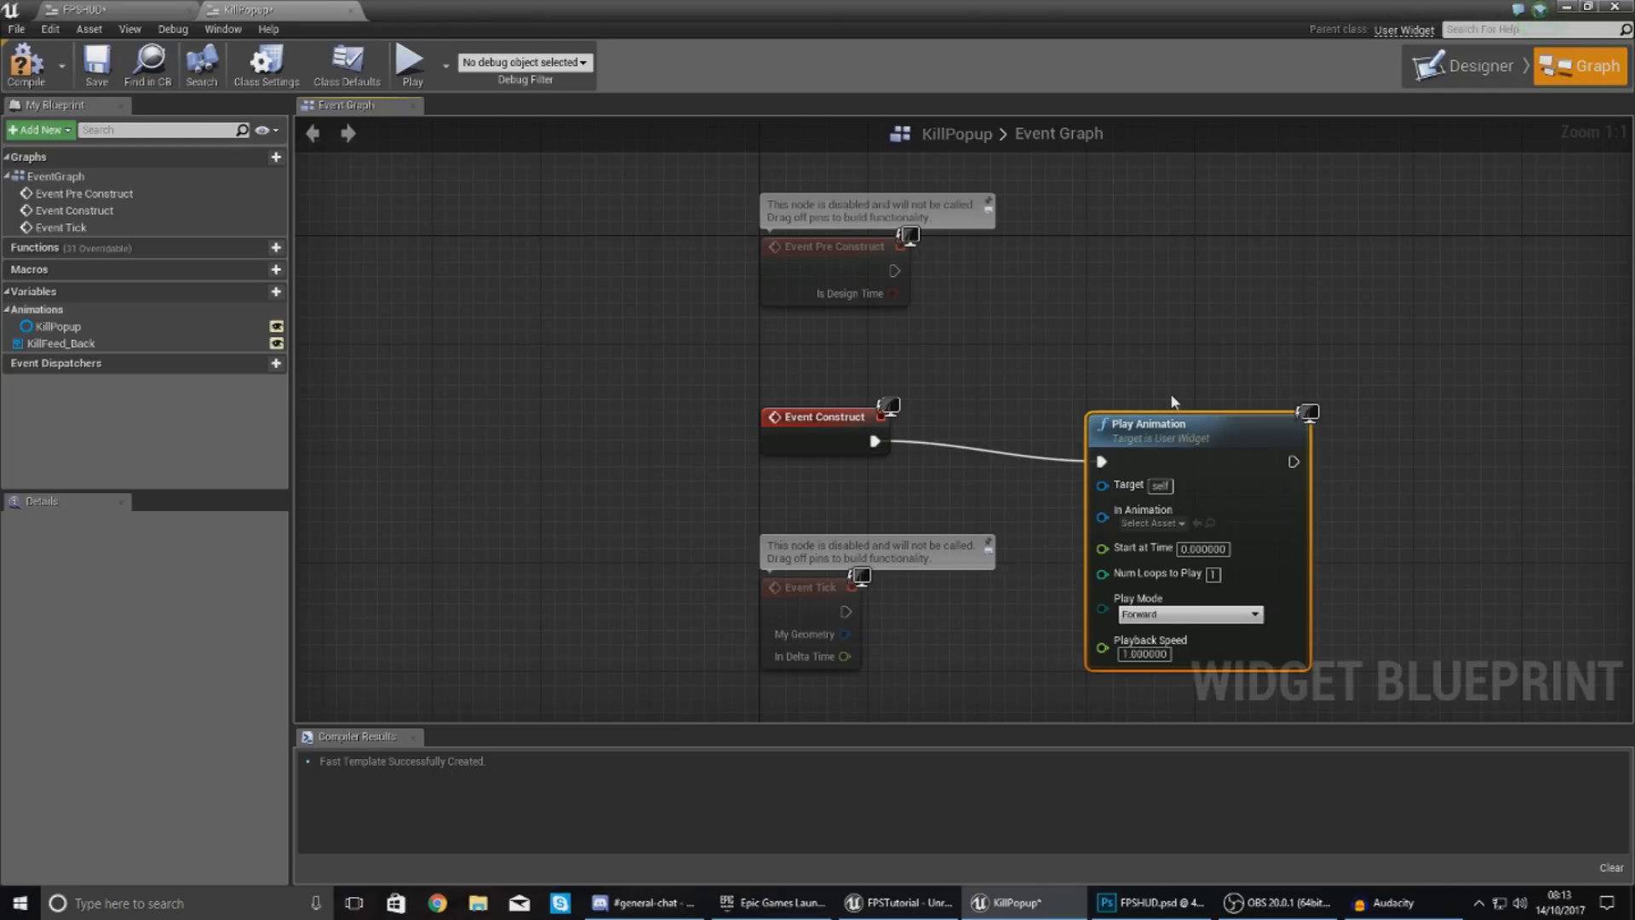
left_click_drag(1168, 453, 1414, 322)
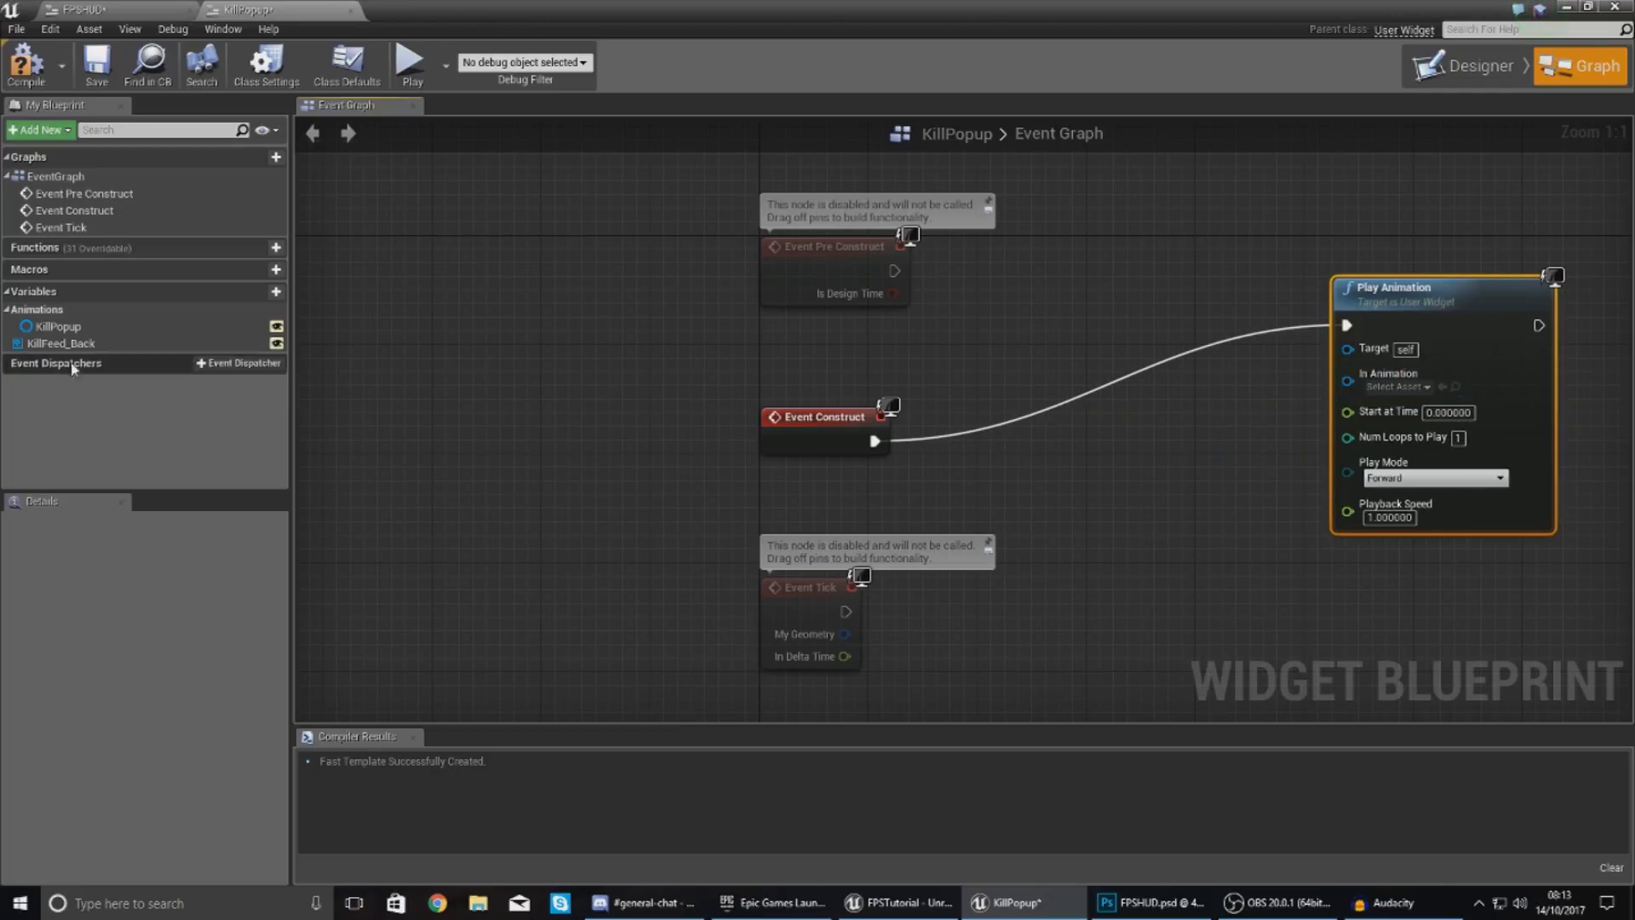
- Add a getter for the KillPopup animation and connect it to the In Animation input of Play Animation
left_click_drag(81, 327, 1052, 471)
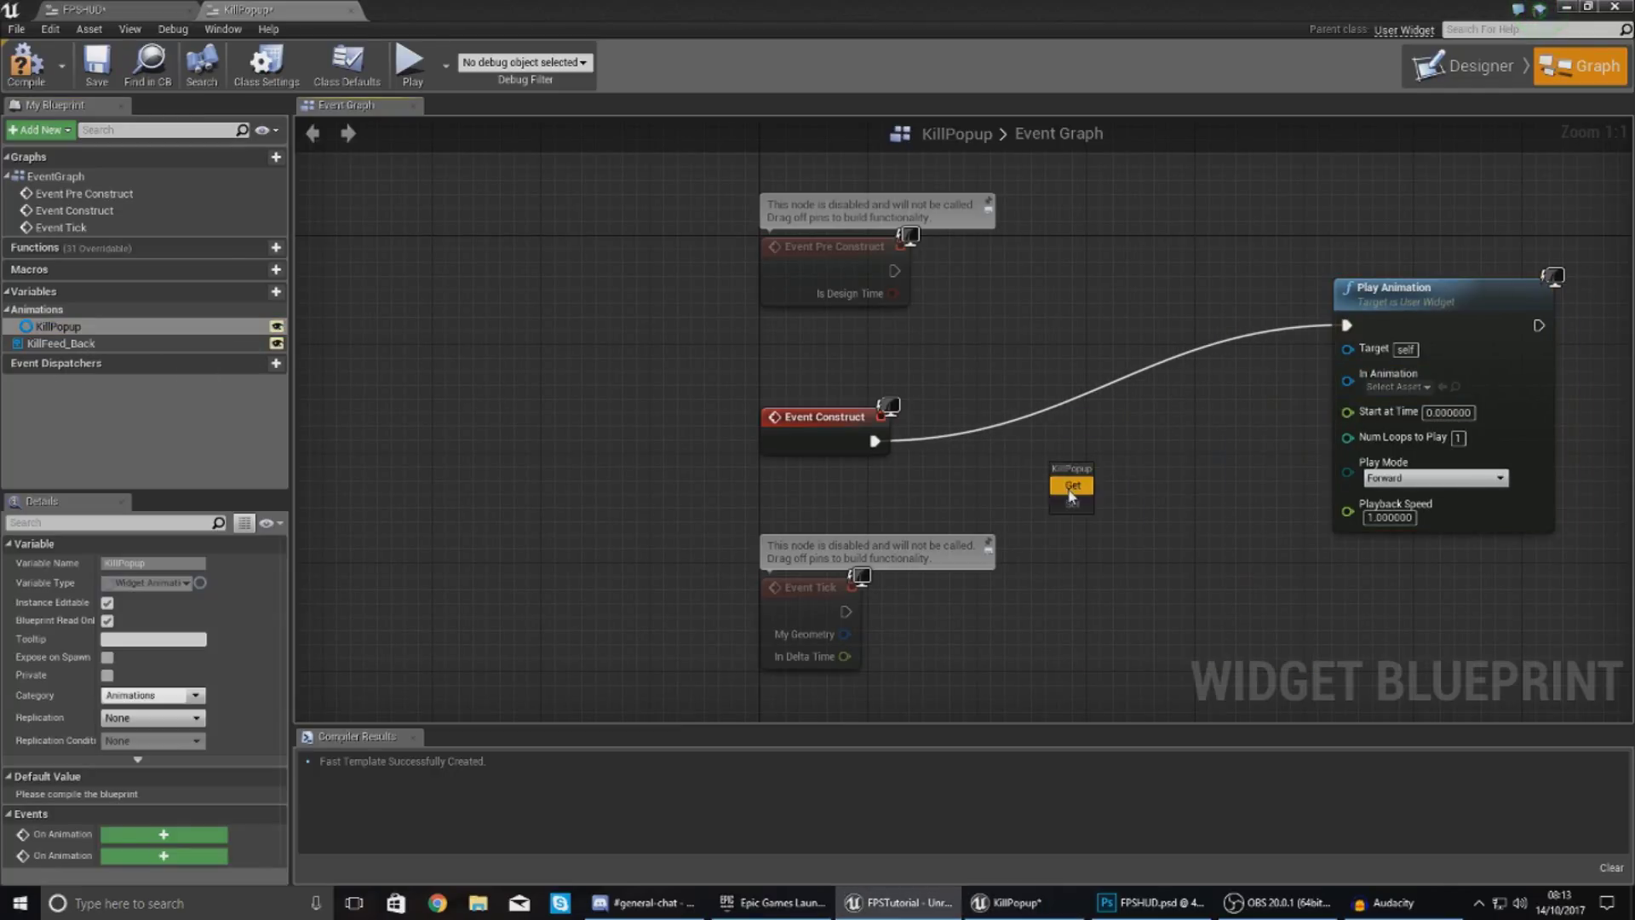
left_click_drag(1347, 380, 1137, 482)
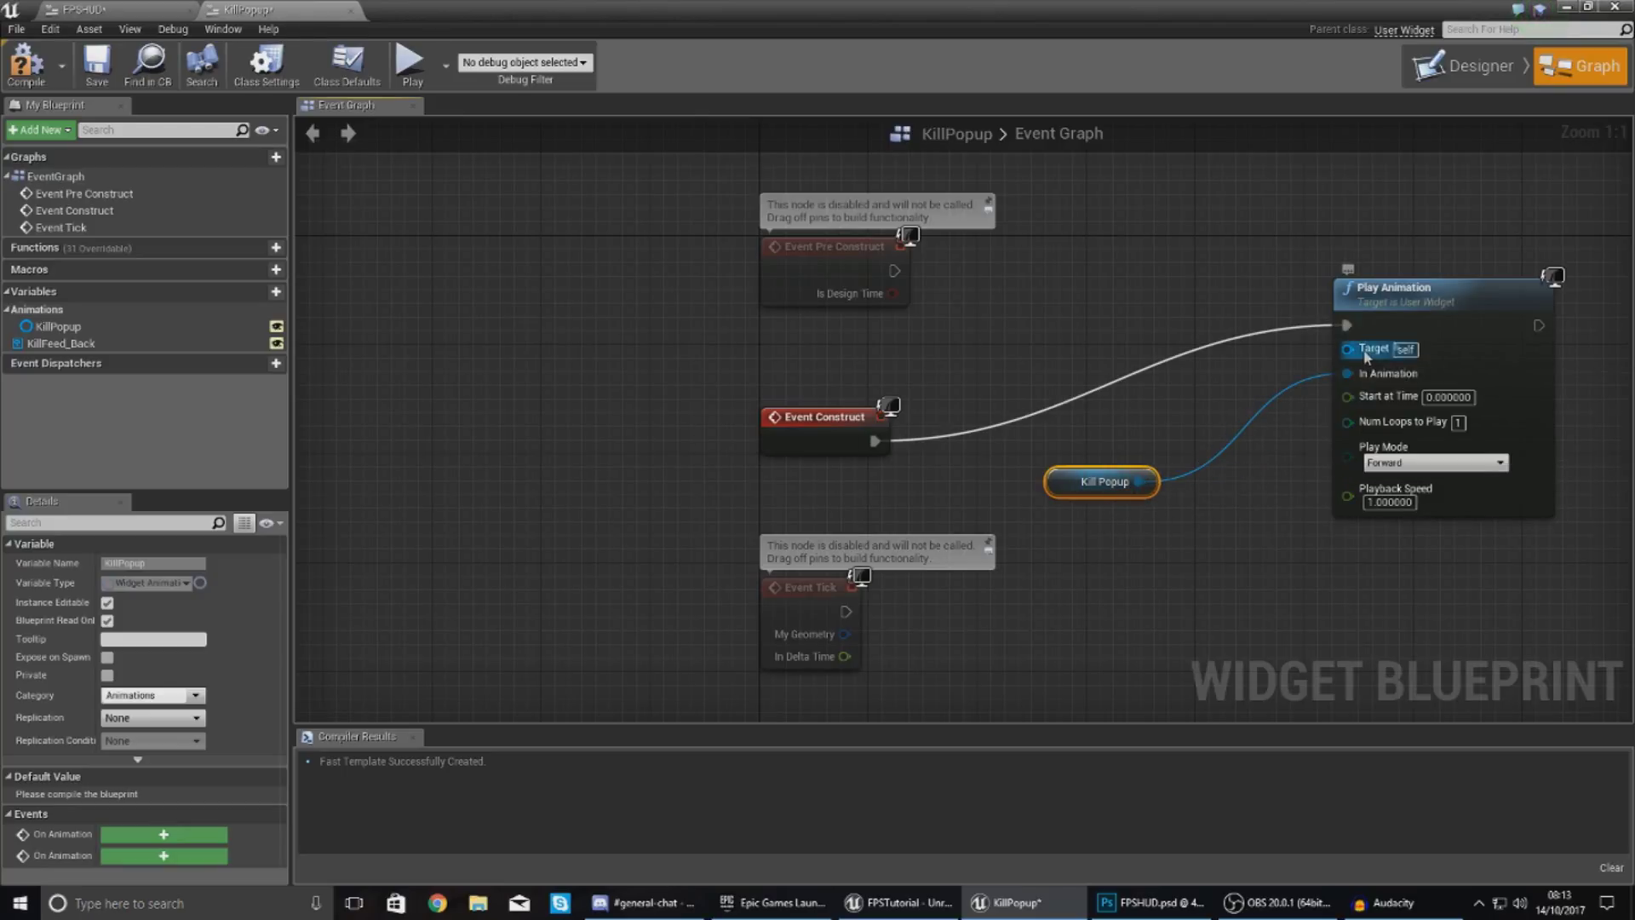
left_click(1448, 396)
left_click(1389, 503)
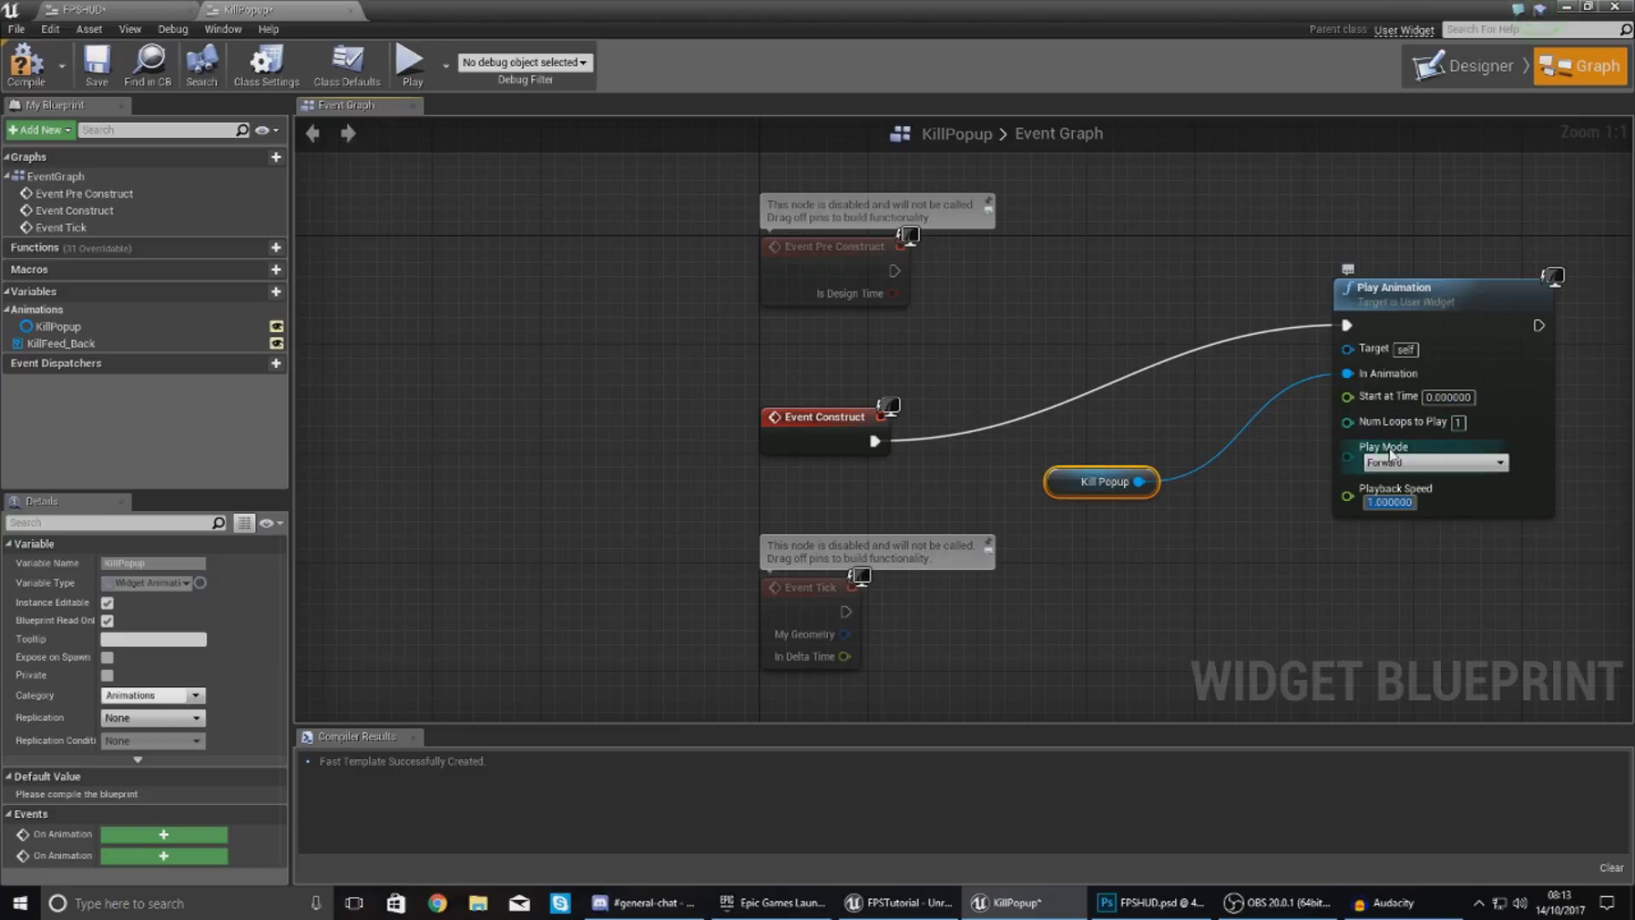
left_click(1153, 394)
left_click(796, 298)
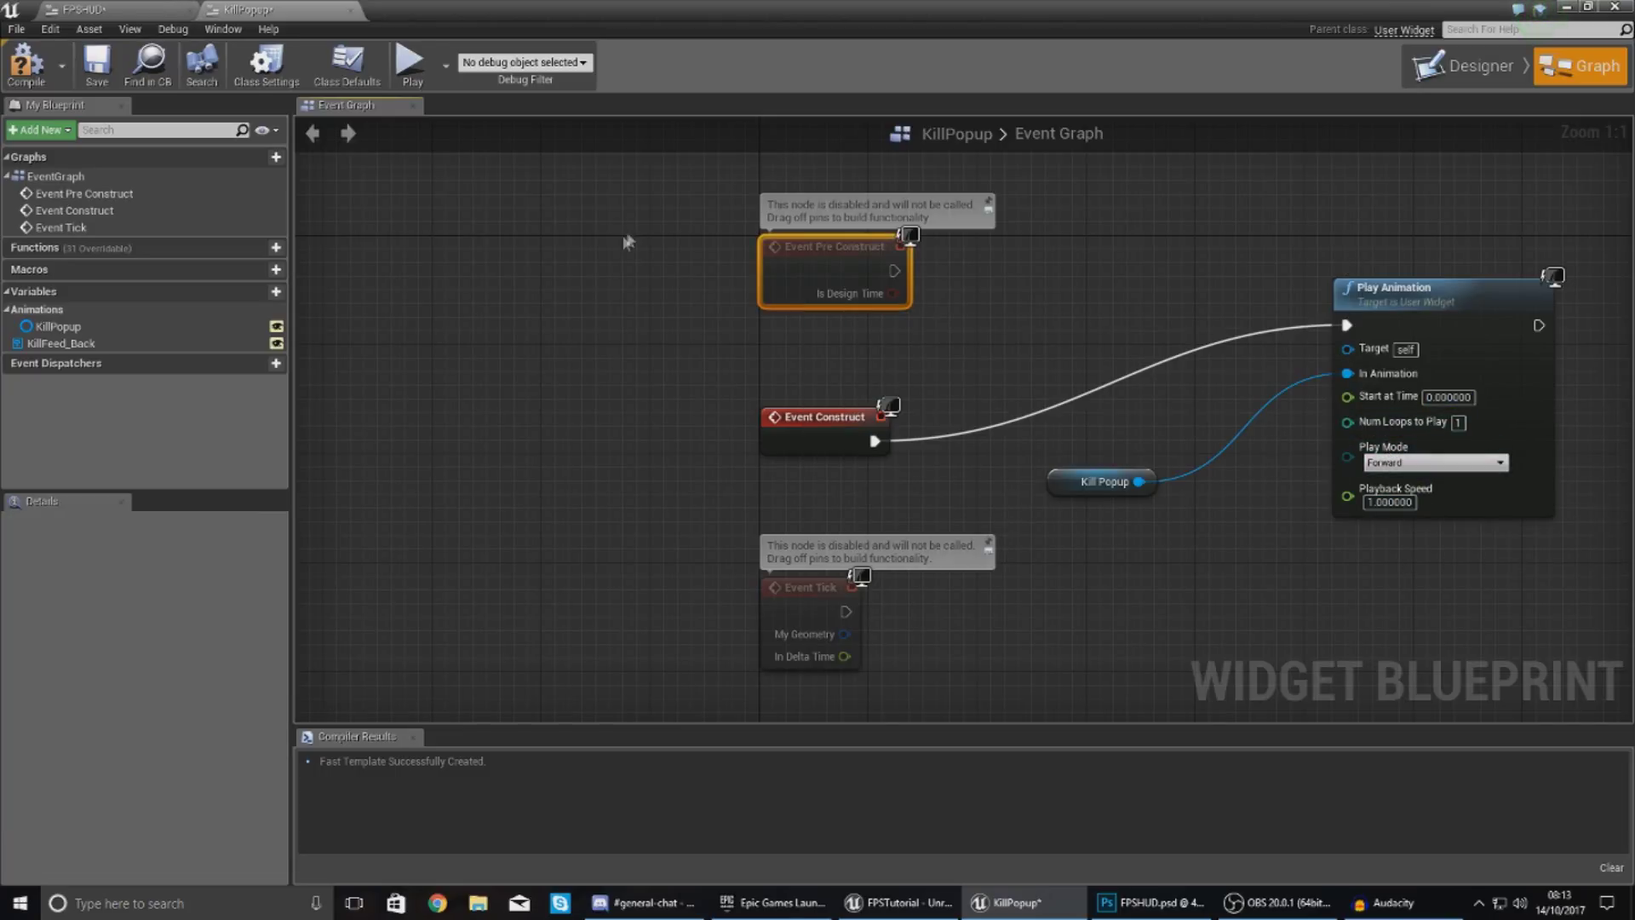
- Close the KillPopup and FPSHUD editors, then play-test the level, firing at the AI bots before stopping
left_click(349, 12)
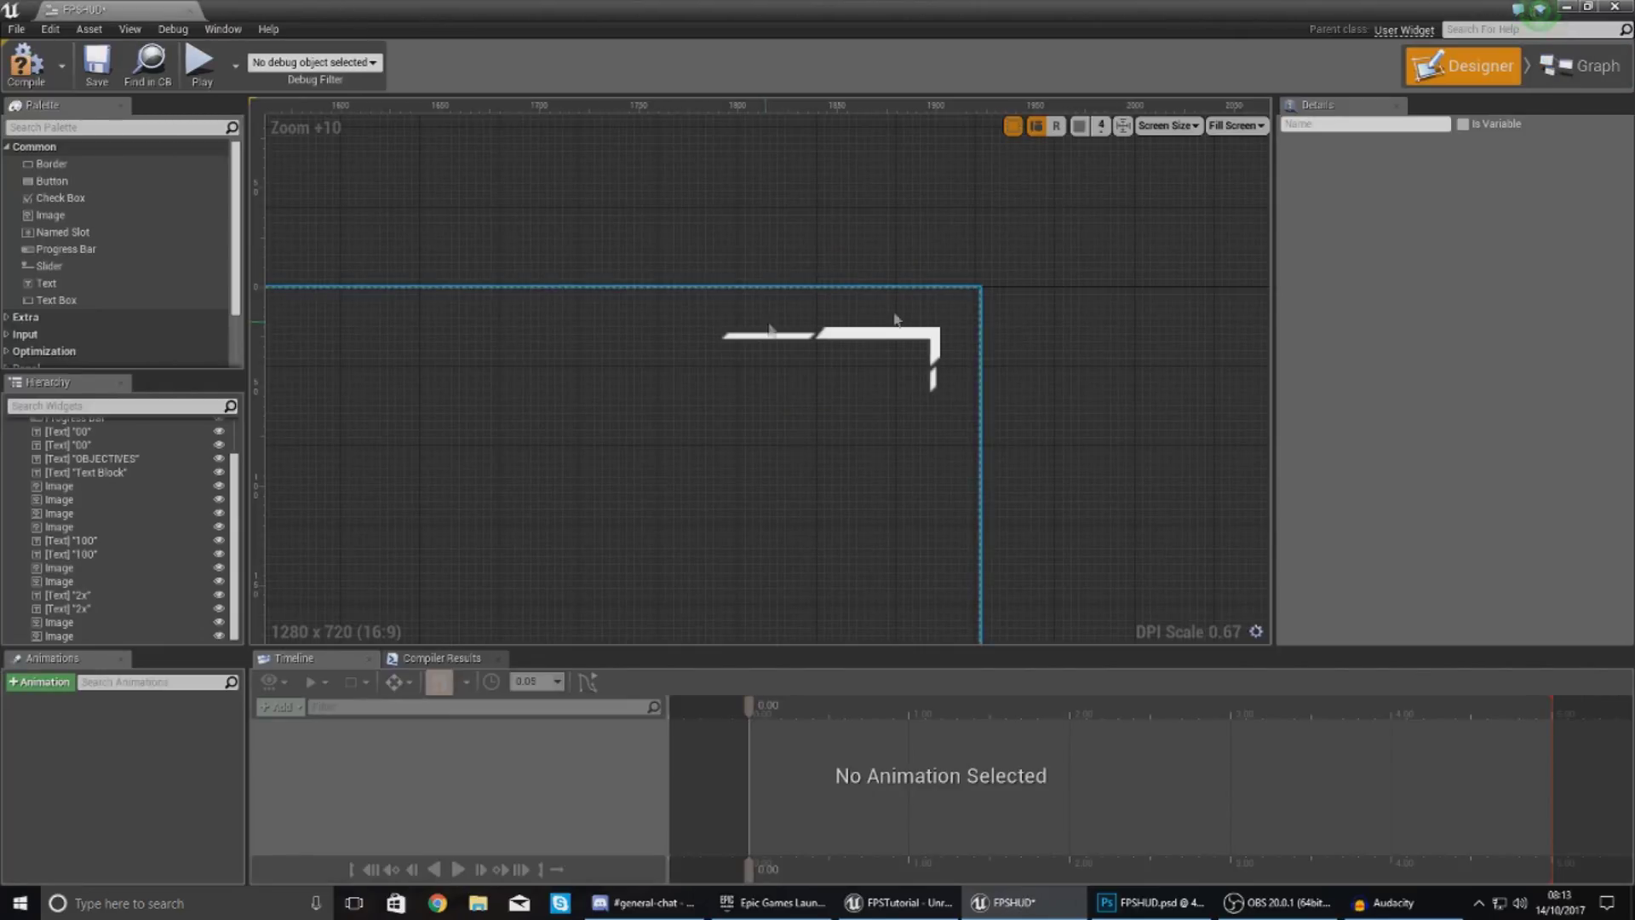
left_click(1615, 7)
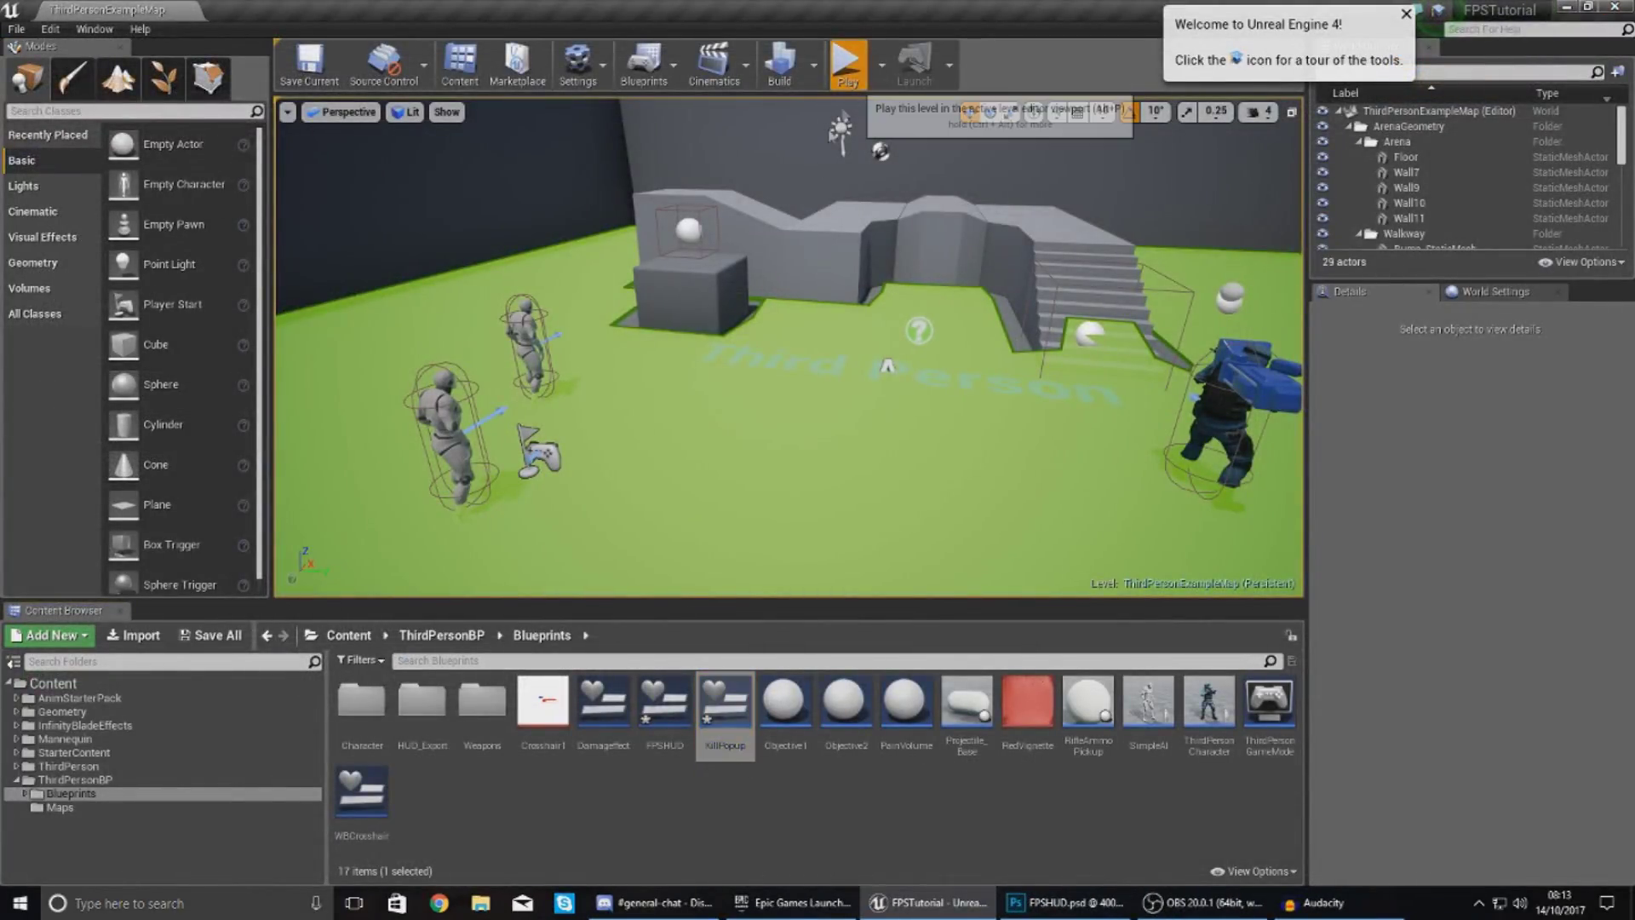
key("alt+p")
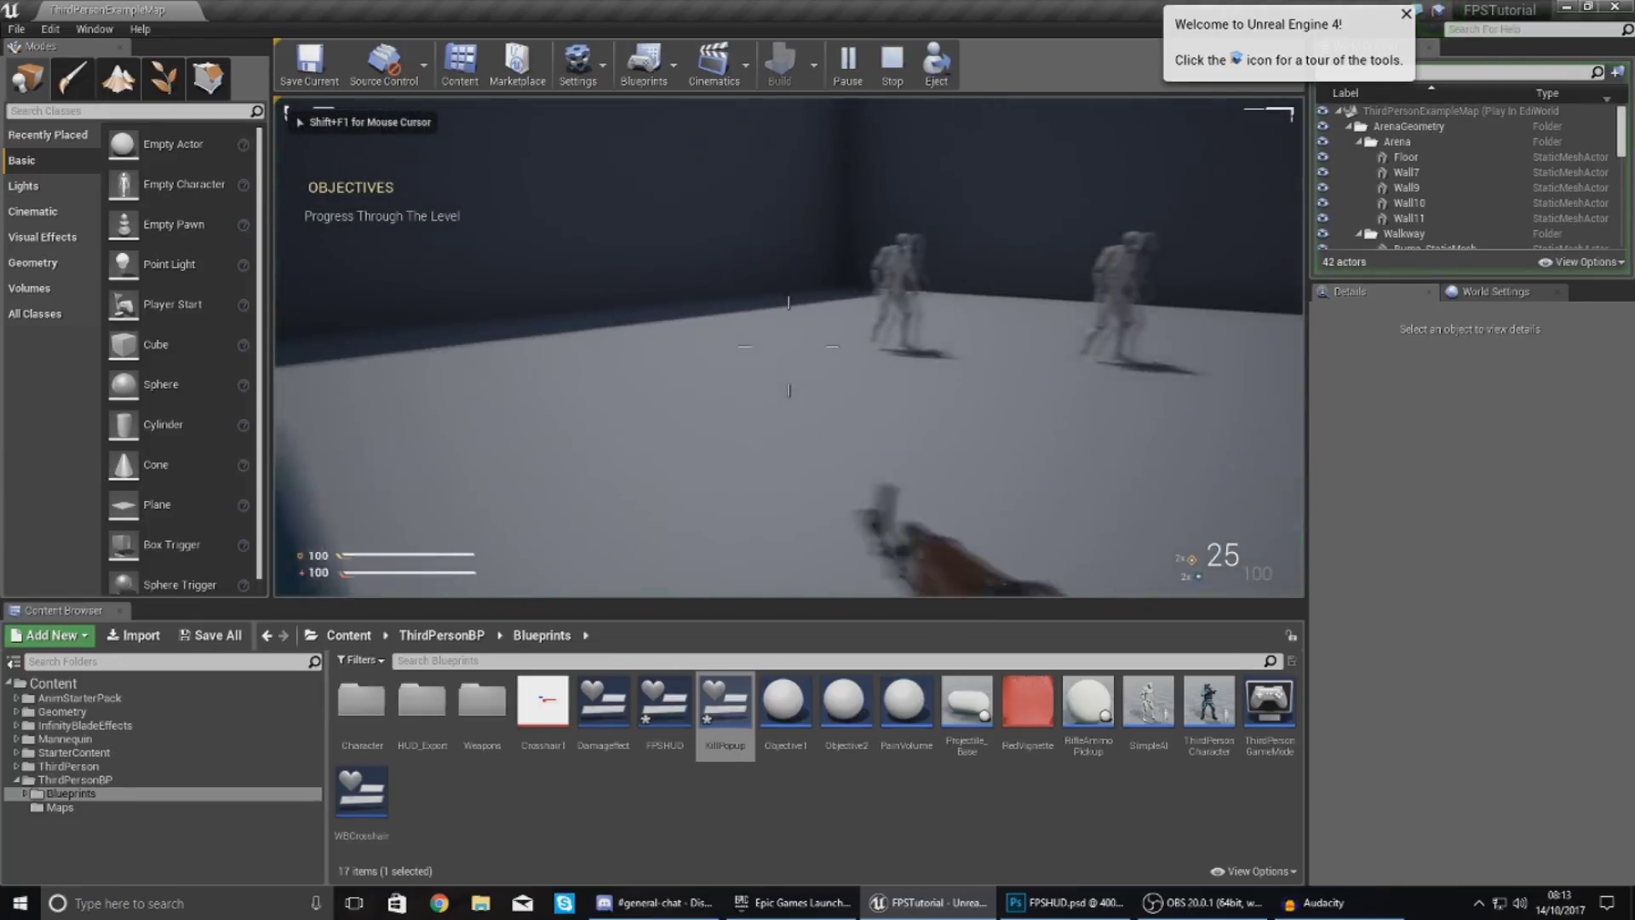
left_click(788, 348)
left_click(788, 347)
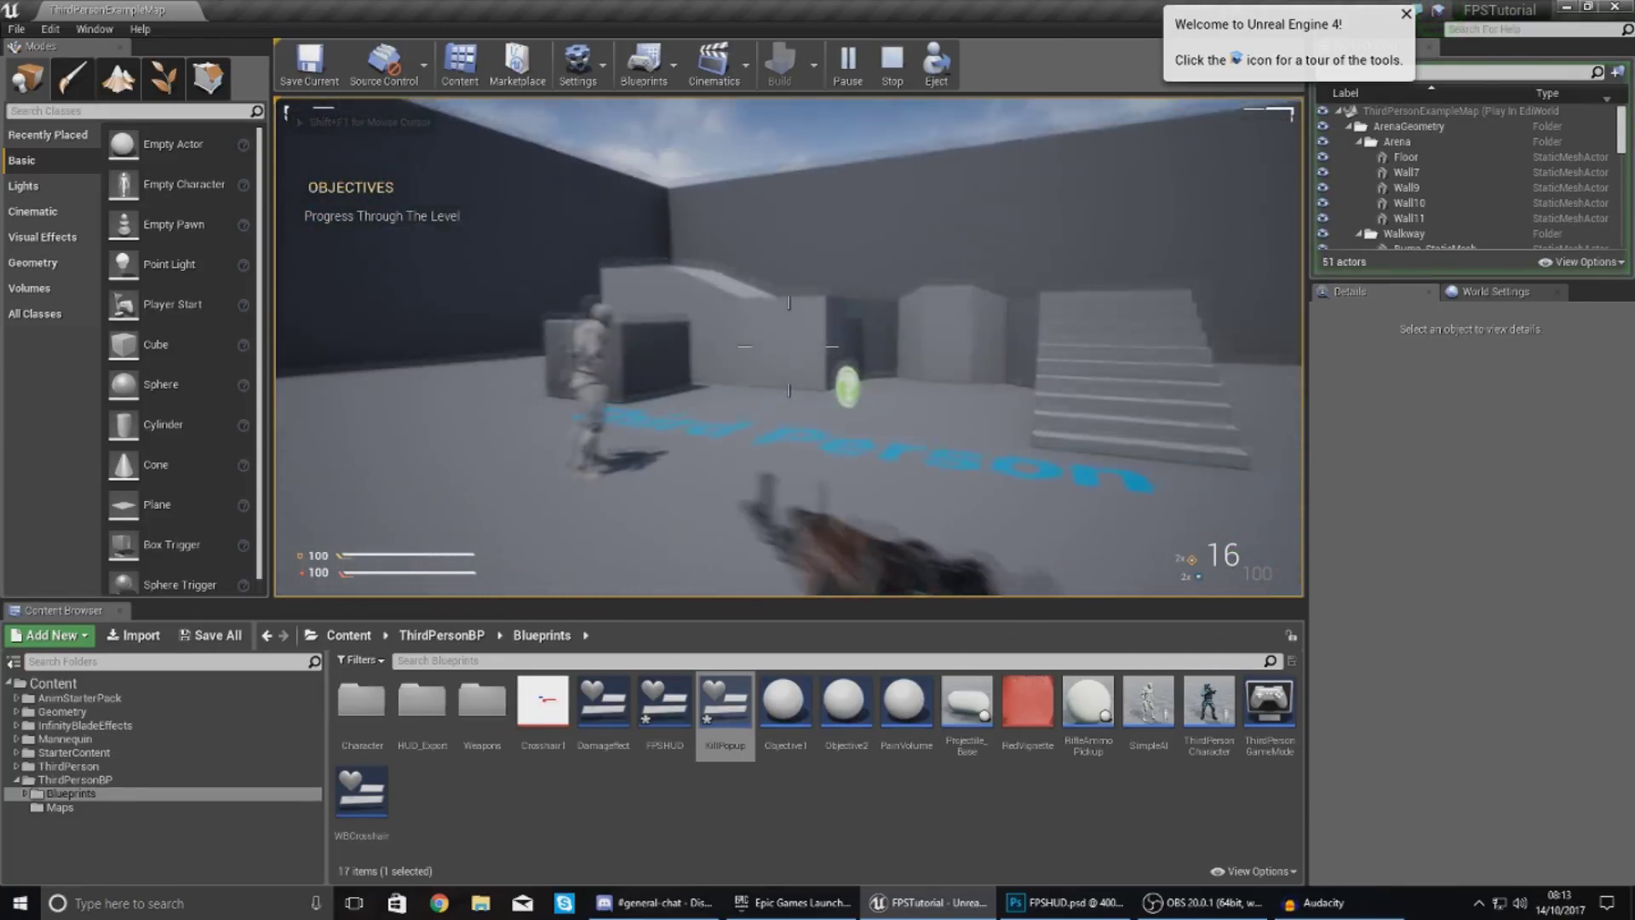
key("Escape")
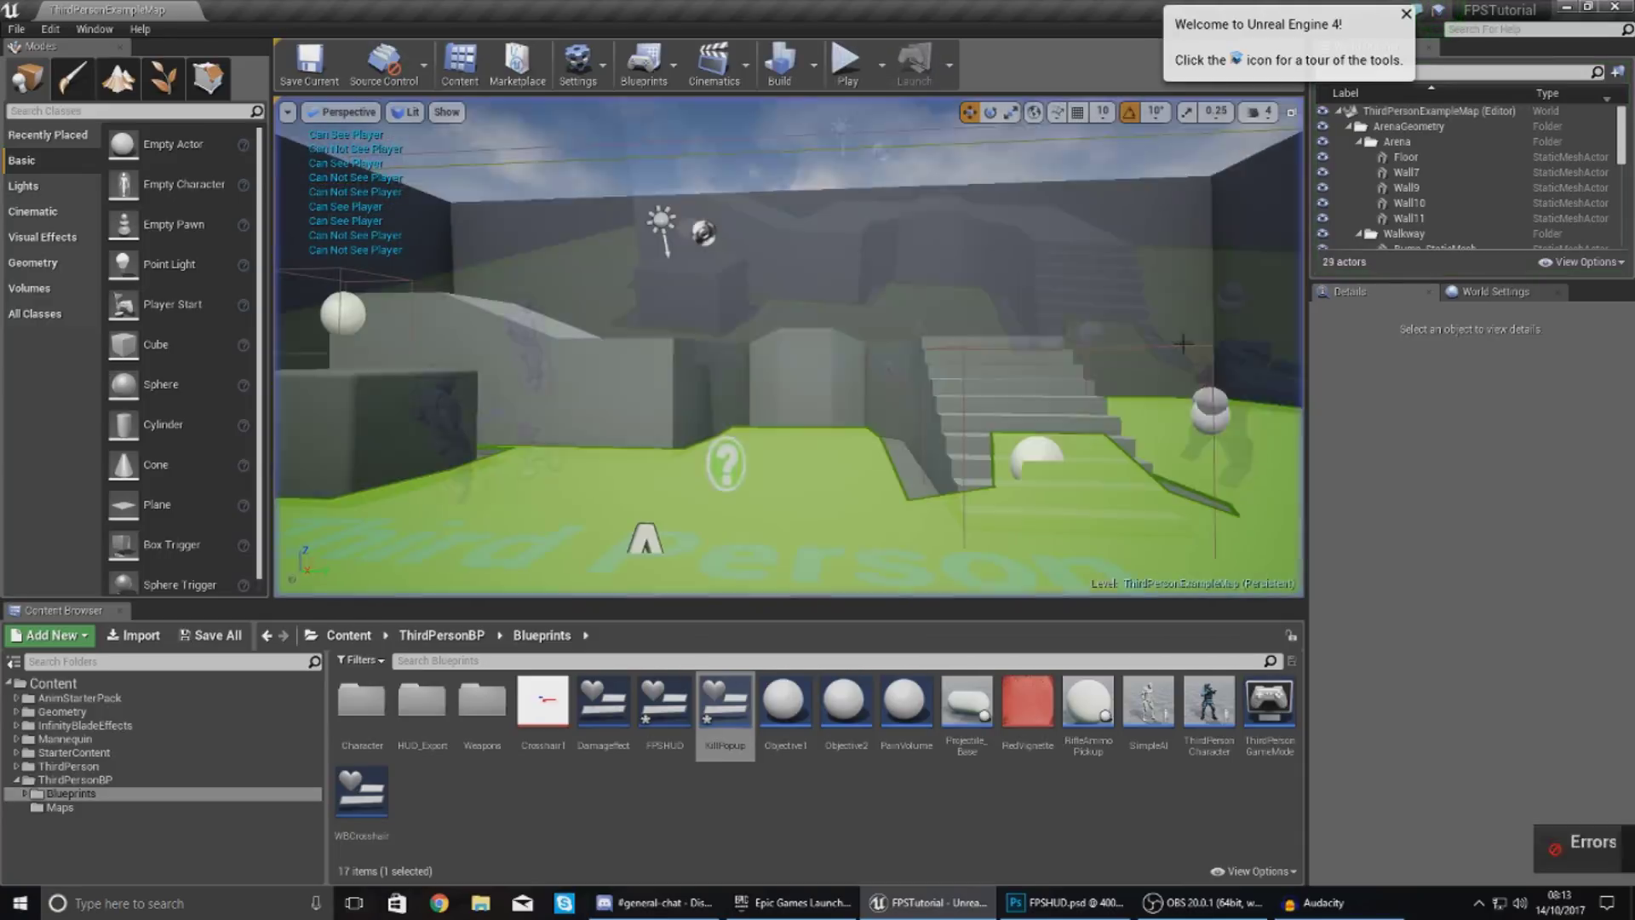
- Open the SimpleAI blueprint from the Blueprints folder to reach its event graph
left_click(847, 835)
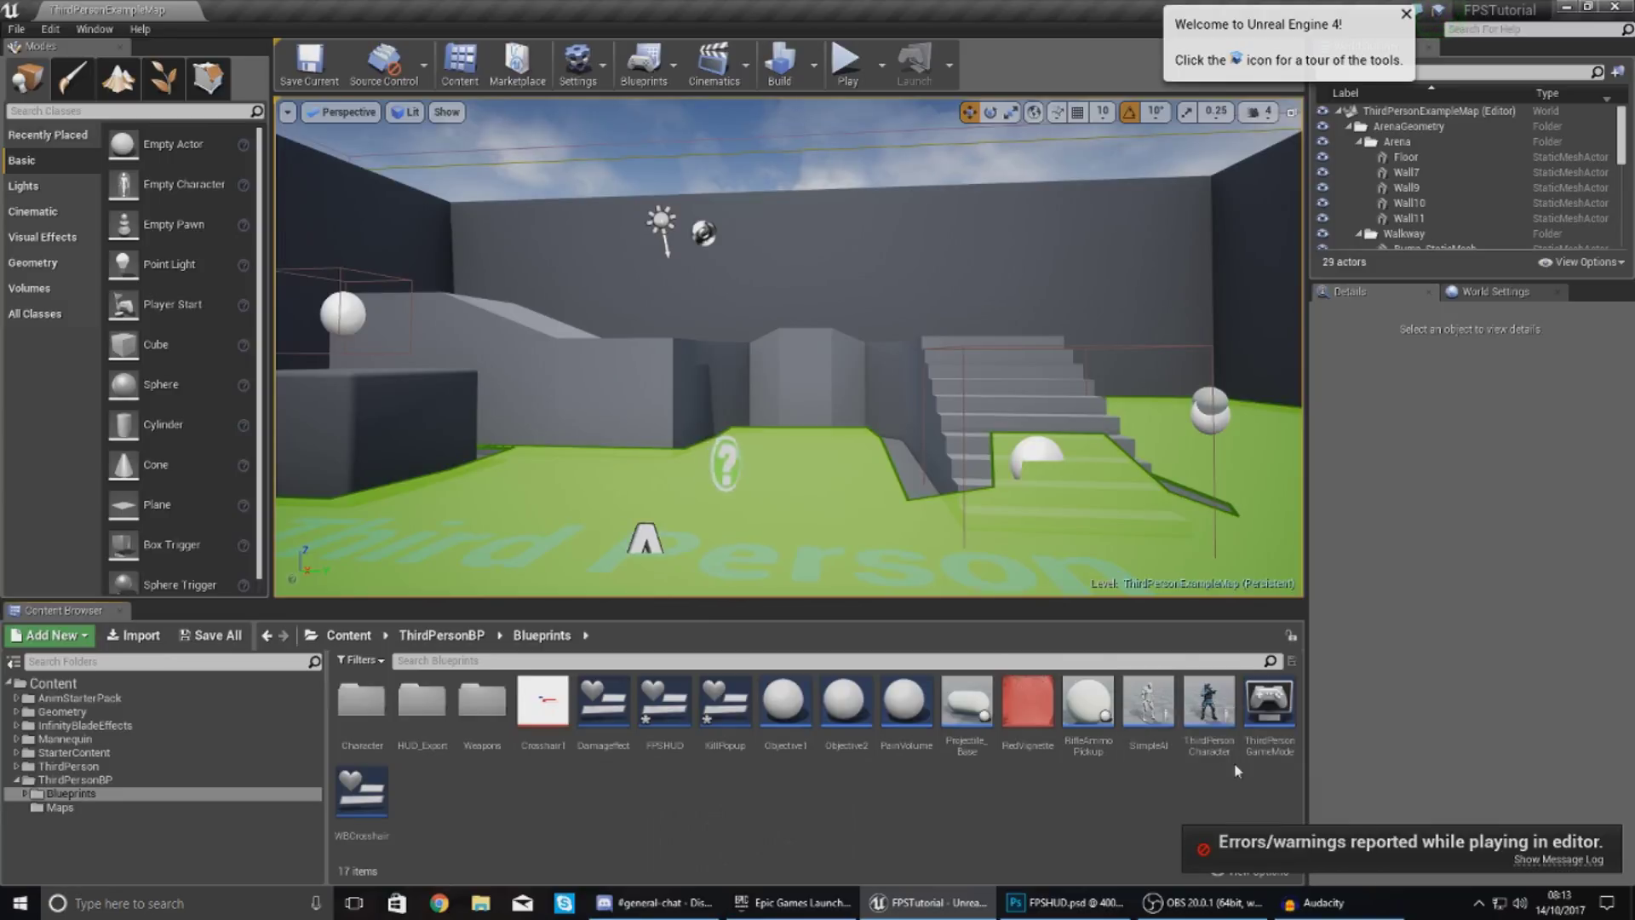
left_click(1158, 722)
double_click(1158, 722)
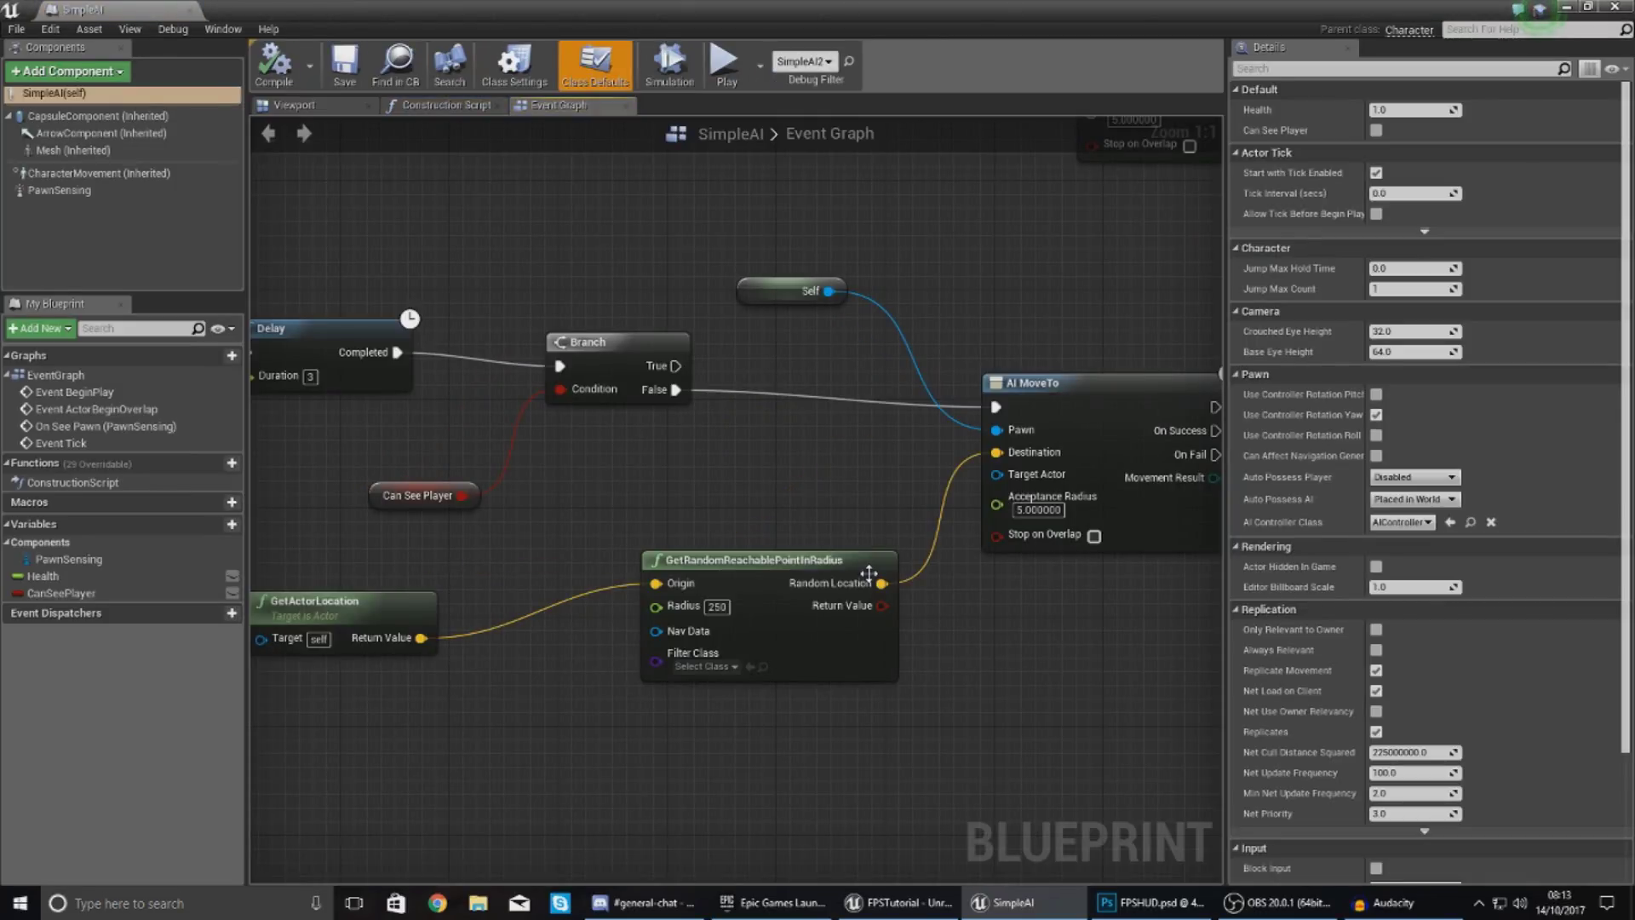
- Examine SimpleAI's projectile hit logic from Event ActorBeginOverlap through the health Branch to the DestroyActor node
scroll(865, 558, "down", 5)
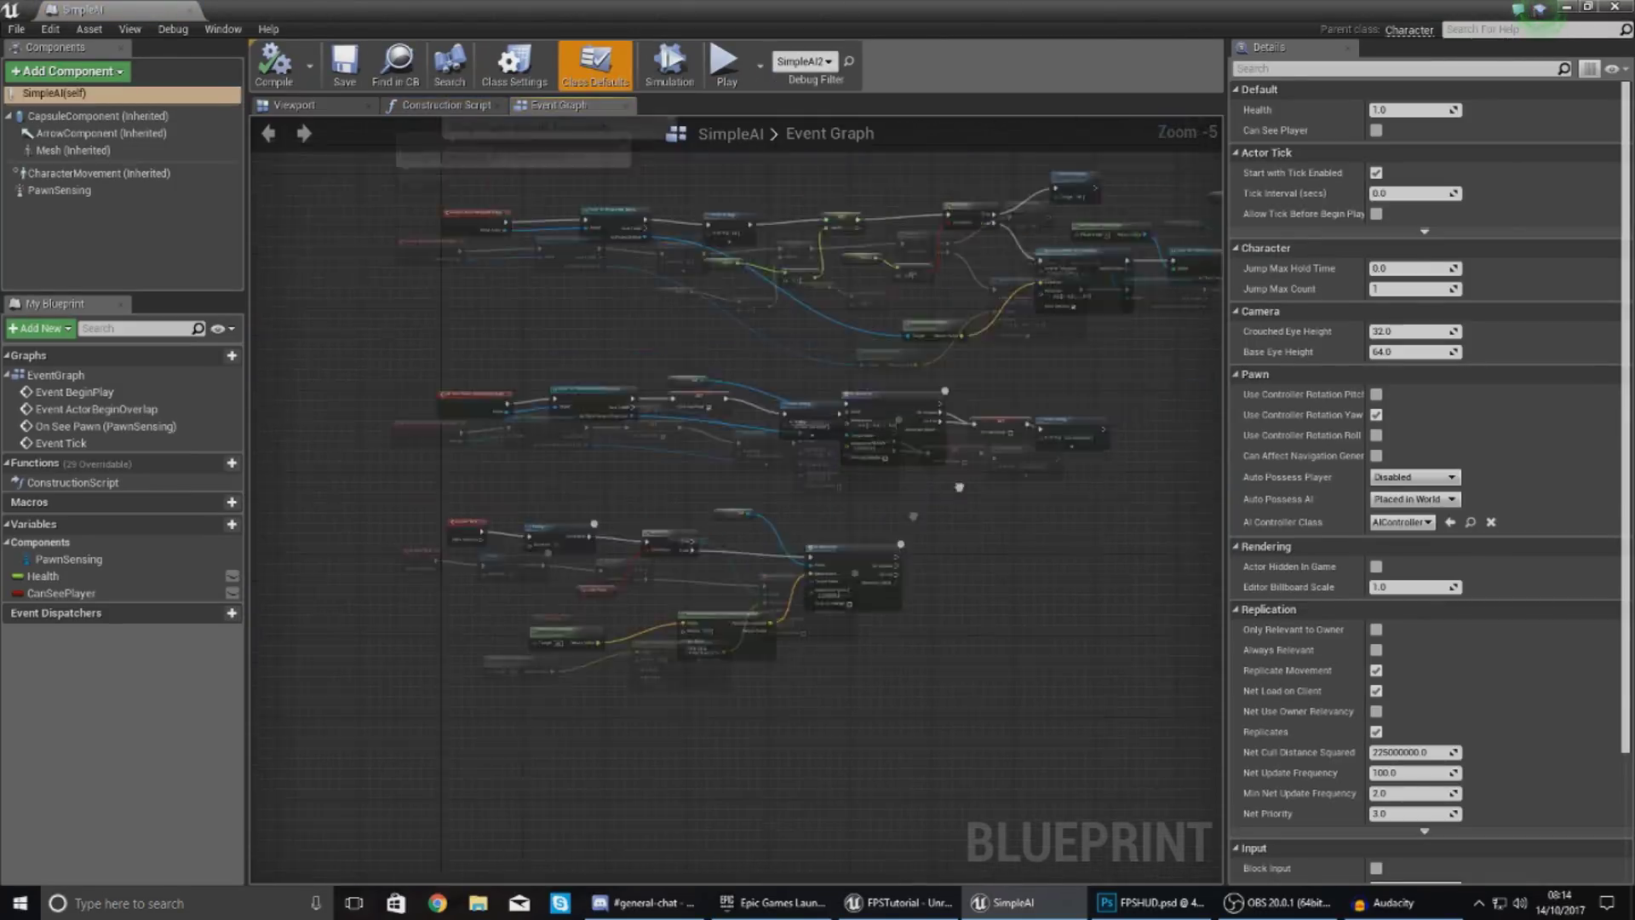
scroll(1034, 422, "up", 3)
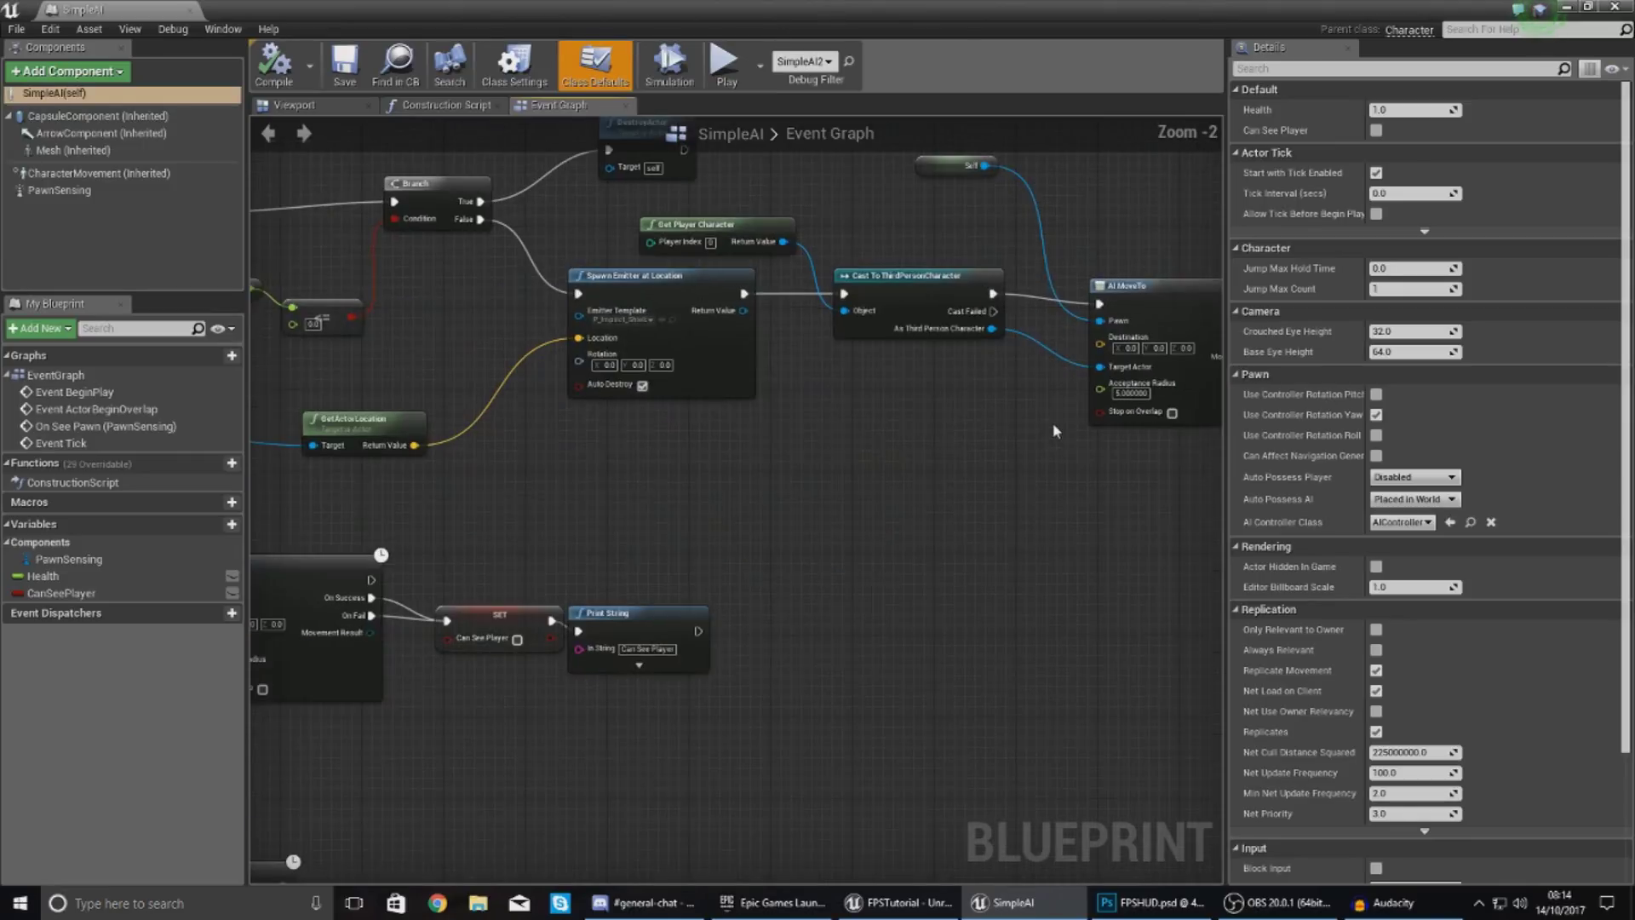
right_click_drag(791, 433, 823, 547)
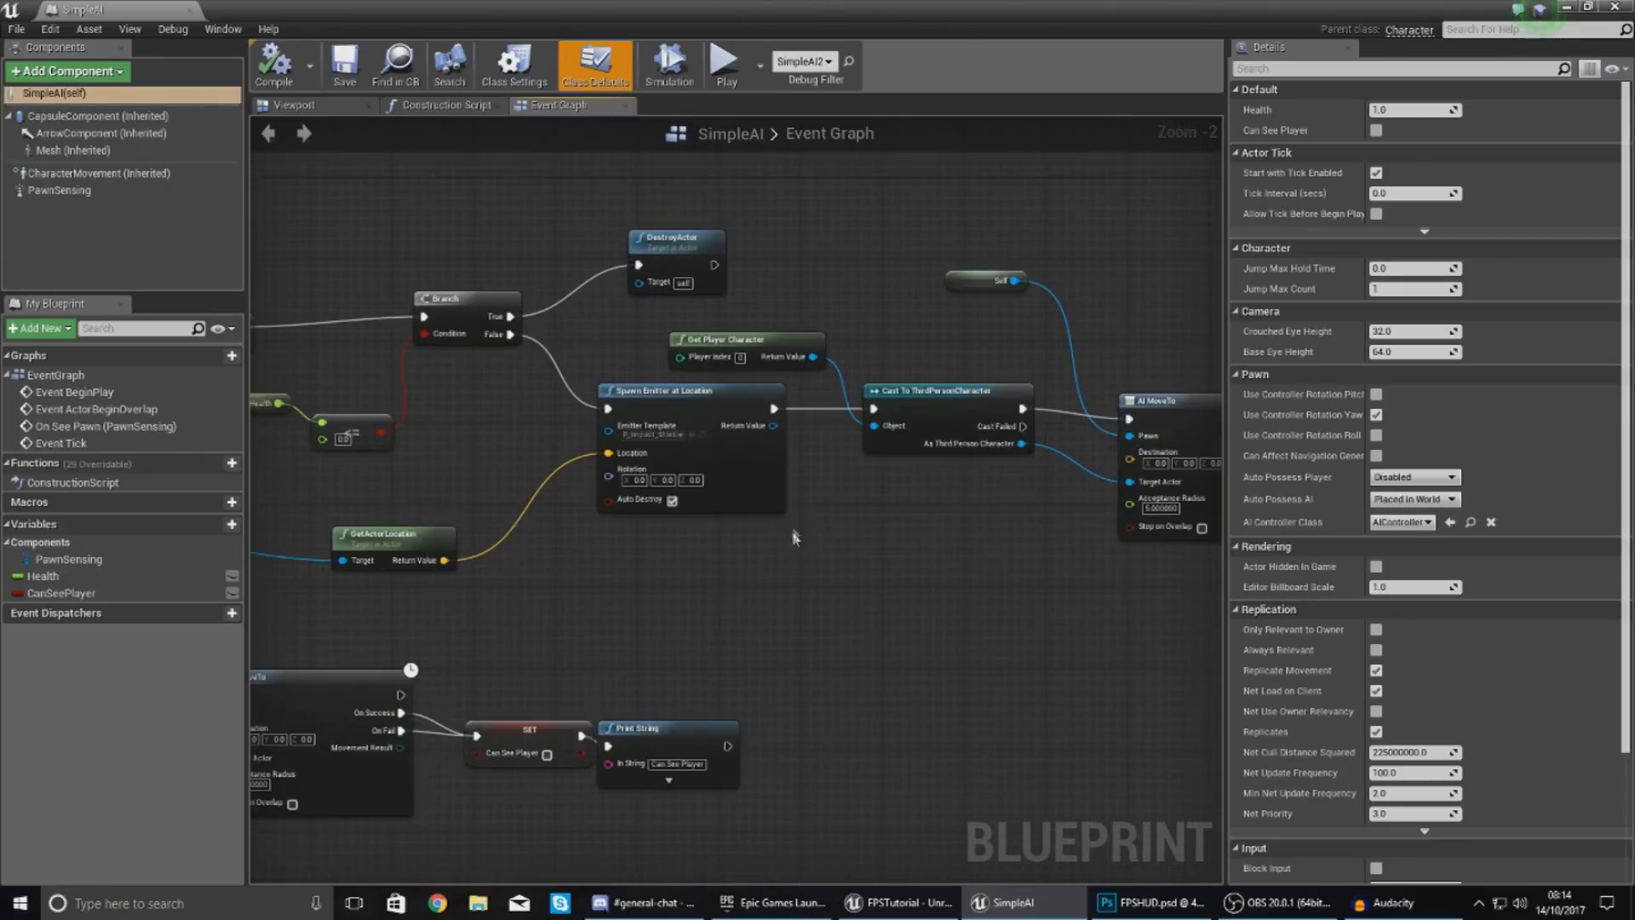
right_click_drag(676, 591, 590, 481)
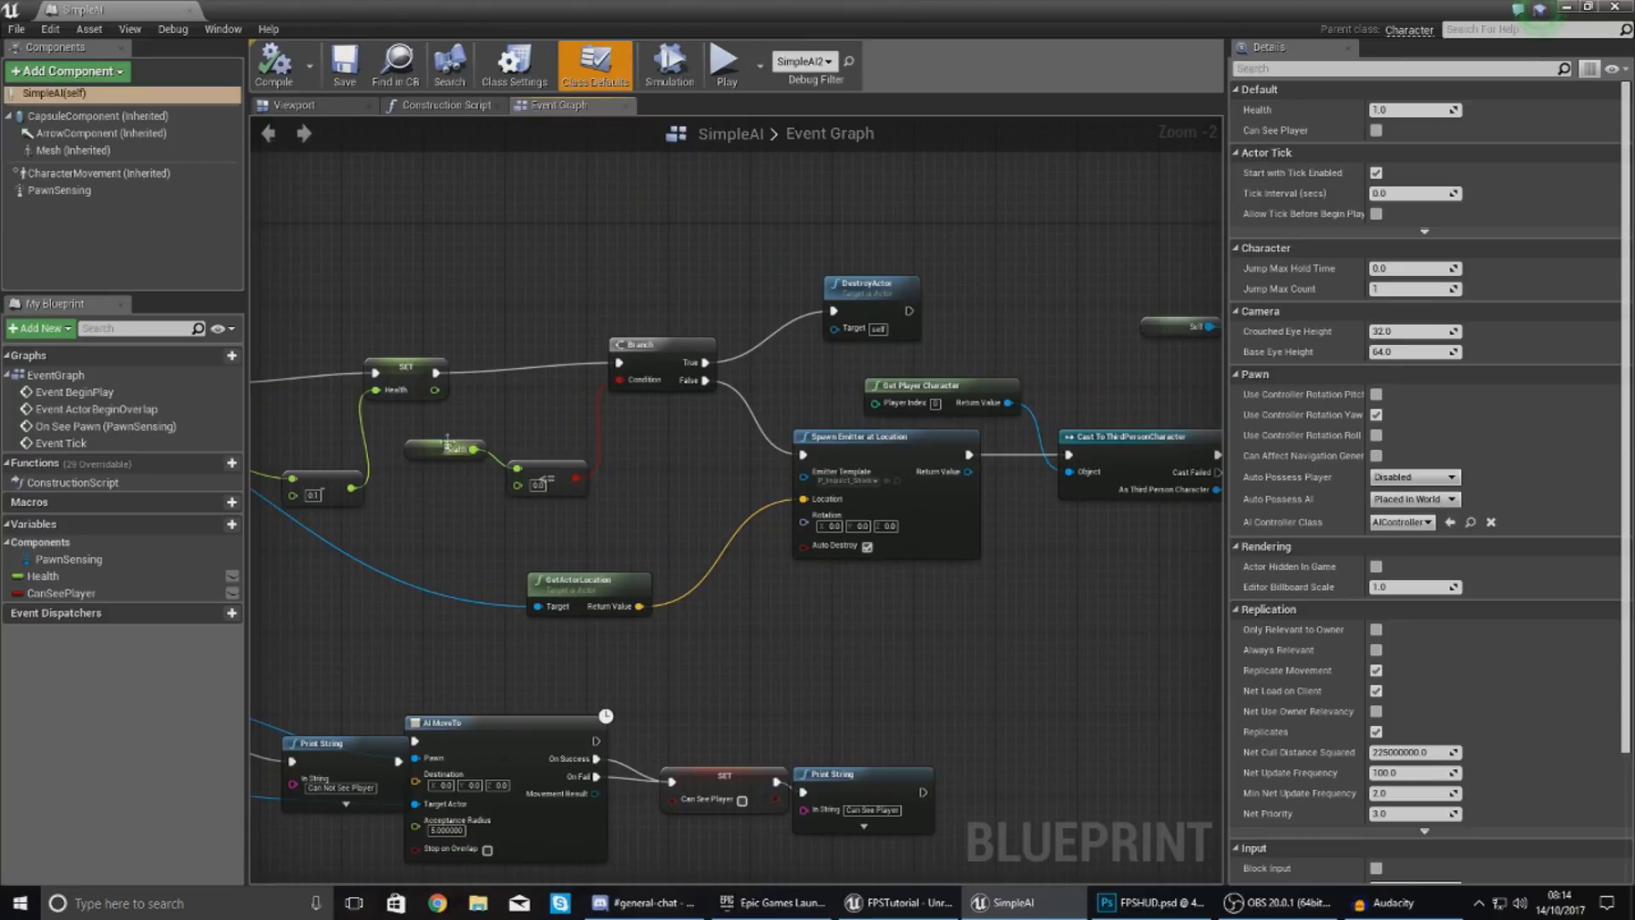
right_click_drag(447, 441, 605, 479)
scroll(605, 479, "down", 4)
scroll(694, 514, "up", 4)
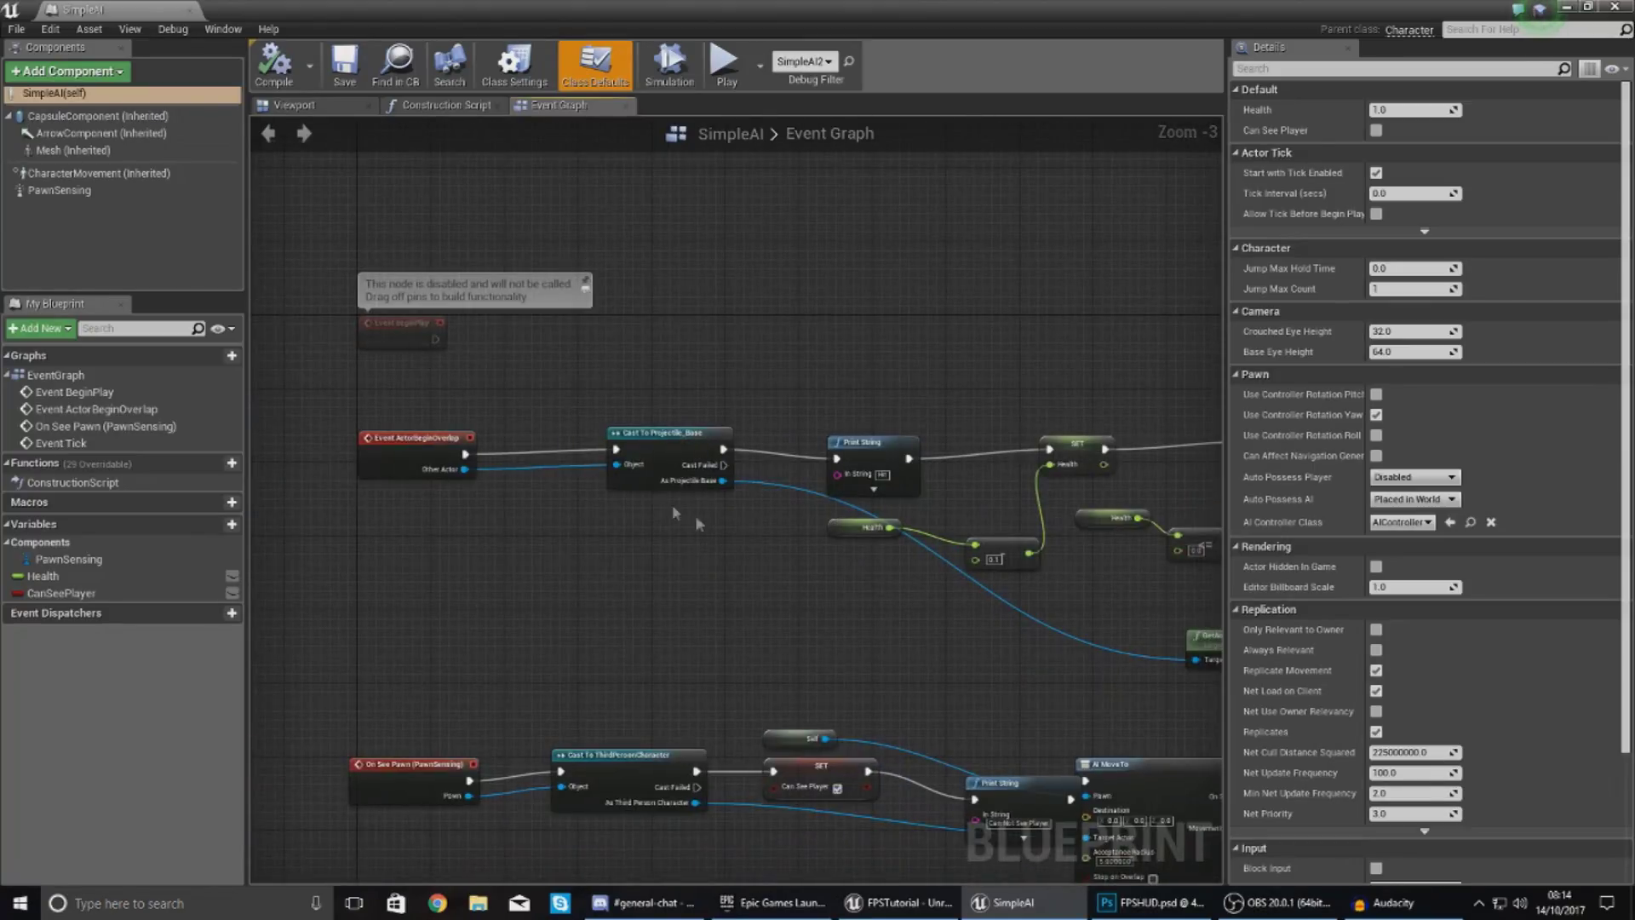
right_click_drag(951, 486, 914, 449)
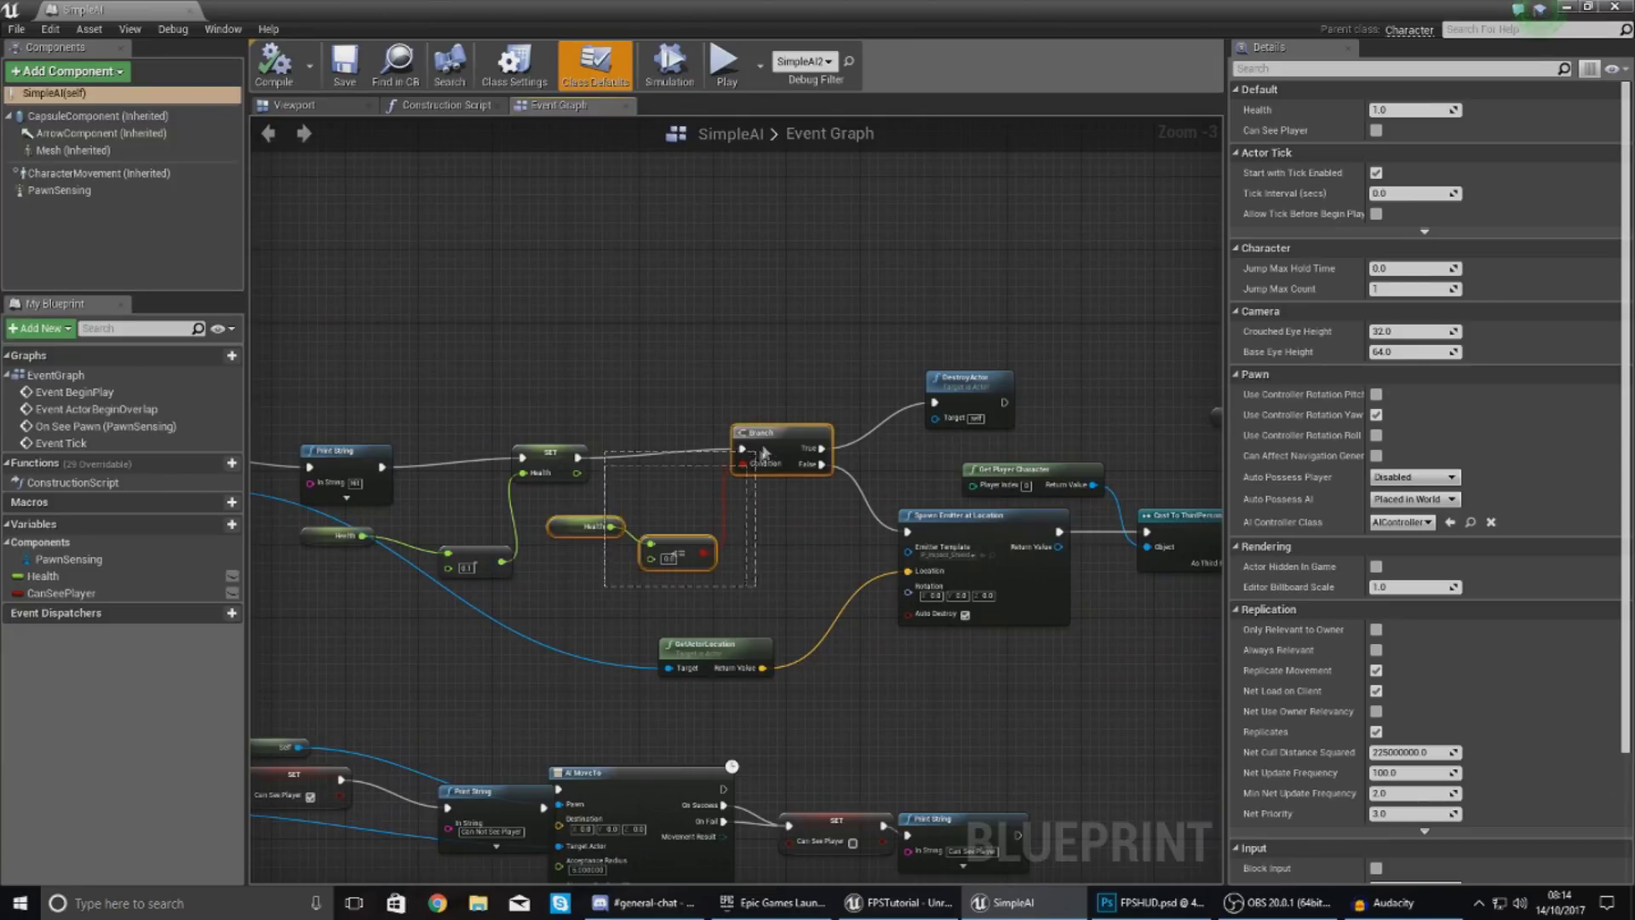
left_click_drag(764, 451, 771, 443)
scroll(753, 329, "up", 4)
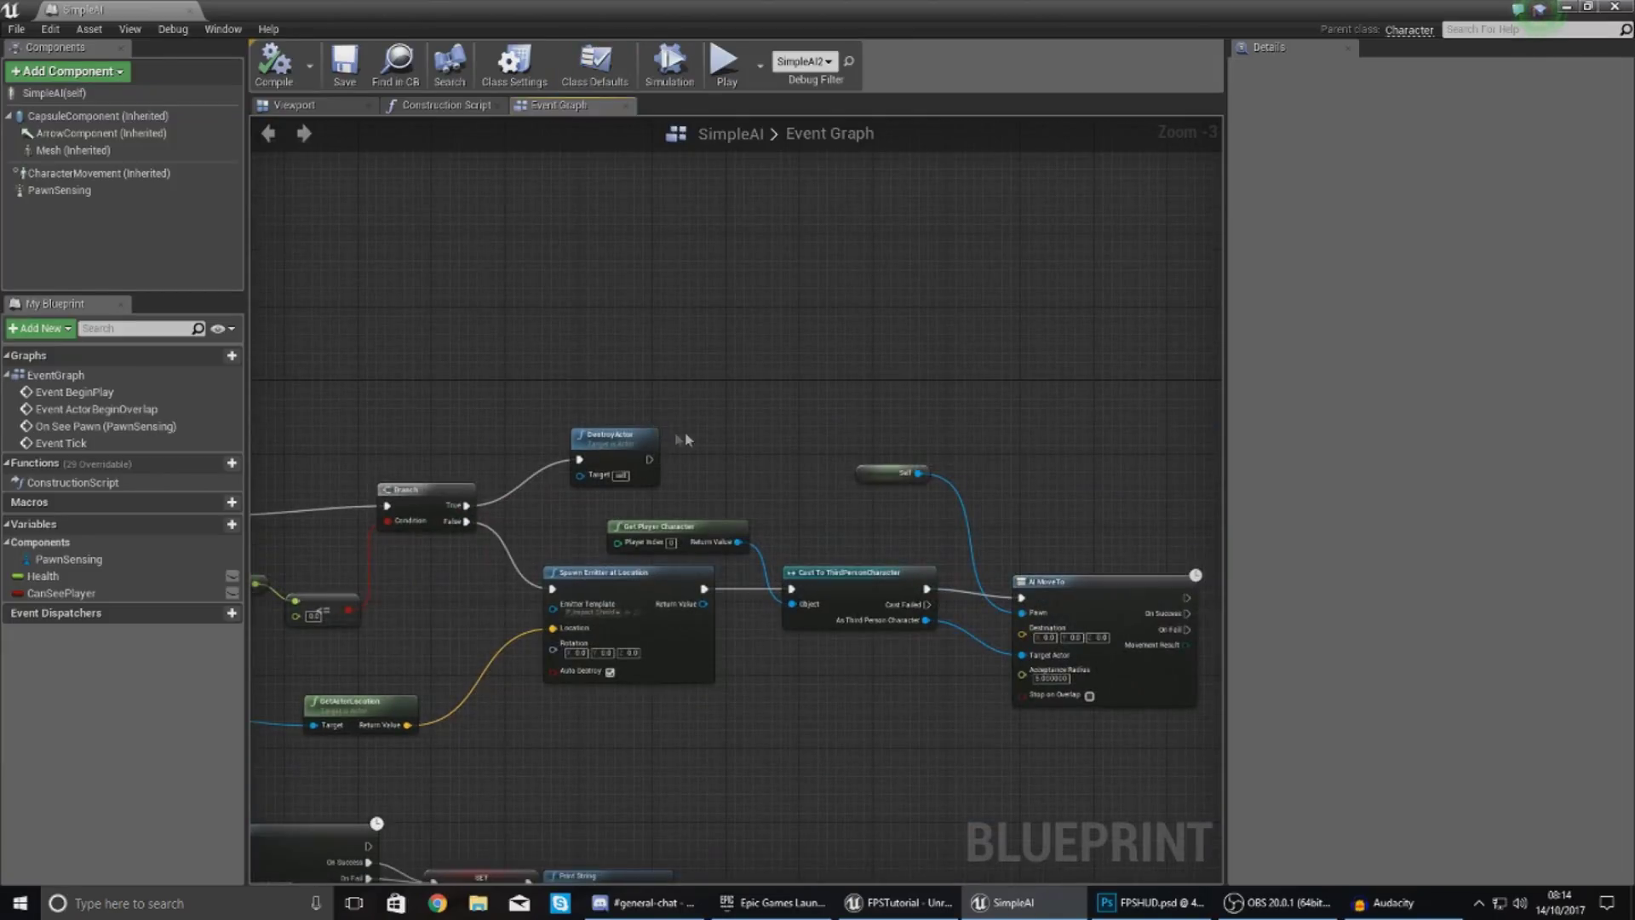
- Add a Create Widget node executed after DestroyActor and set its class to KillPopup
left_click_drag(625, 475, 845, 365)
type("create widget")
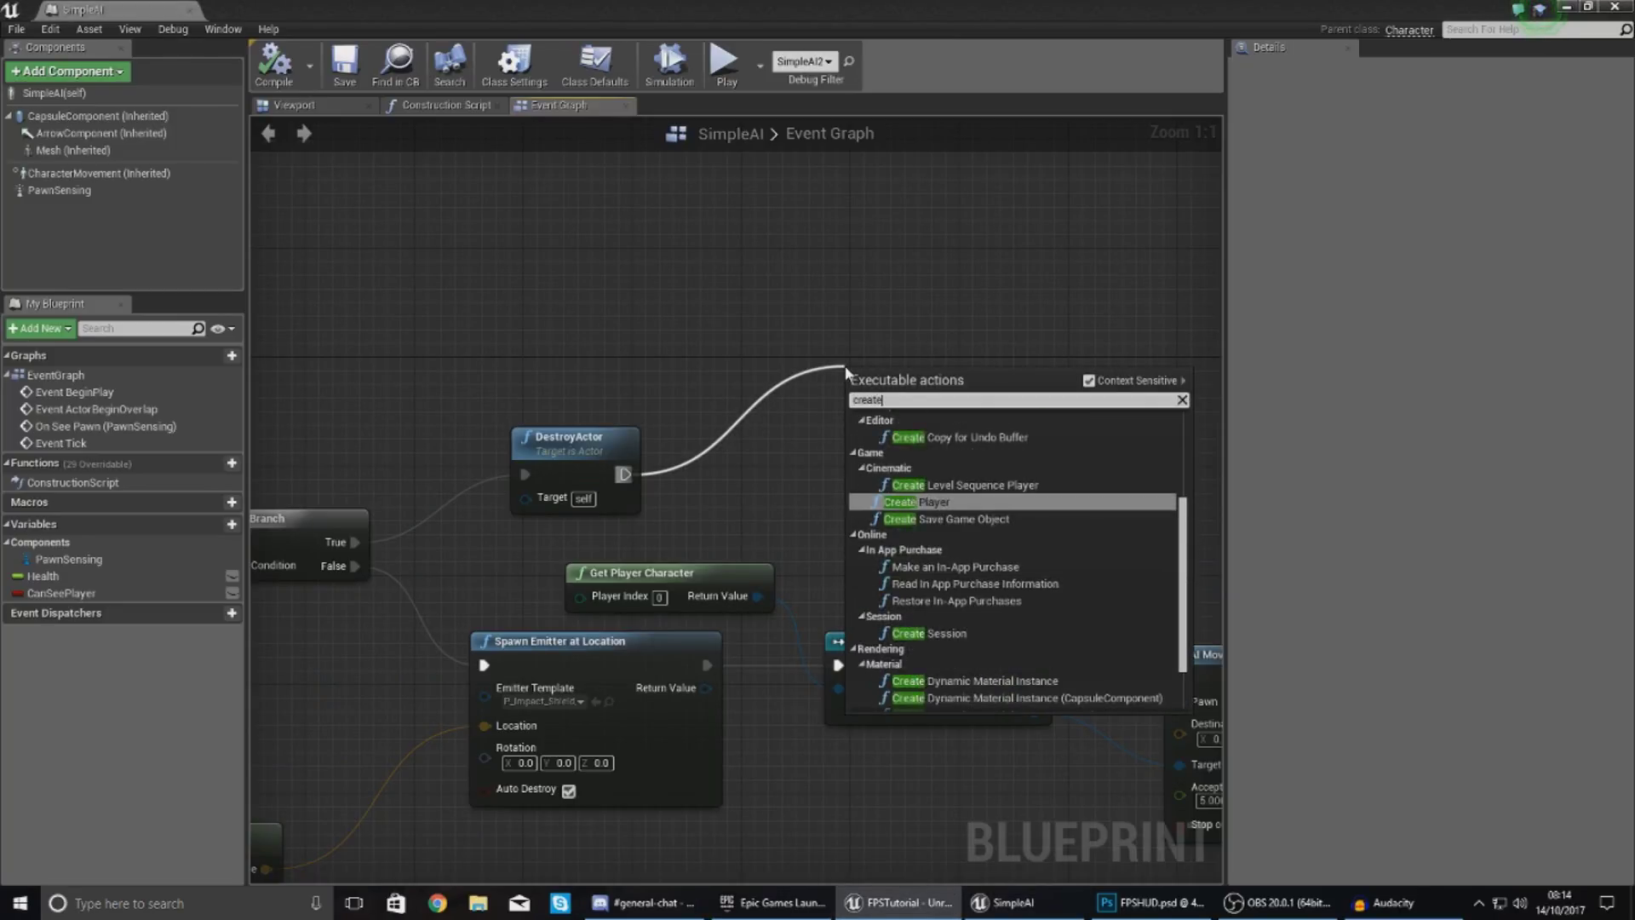
key("Return")
left_click_drag(894, 380, 798, 325)
left_click(843, 375)
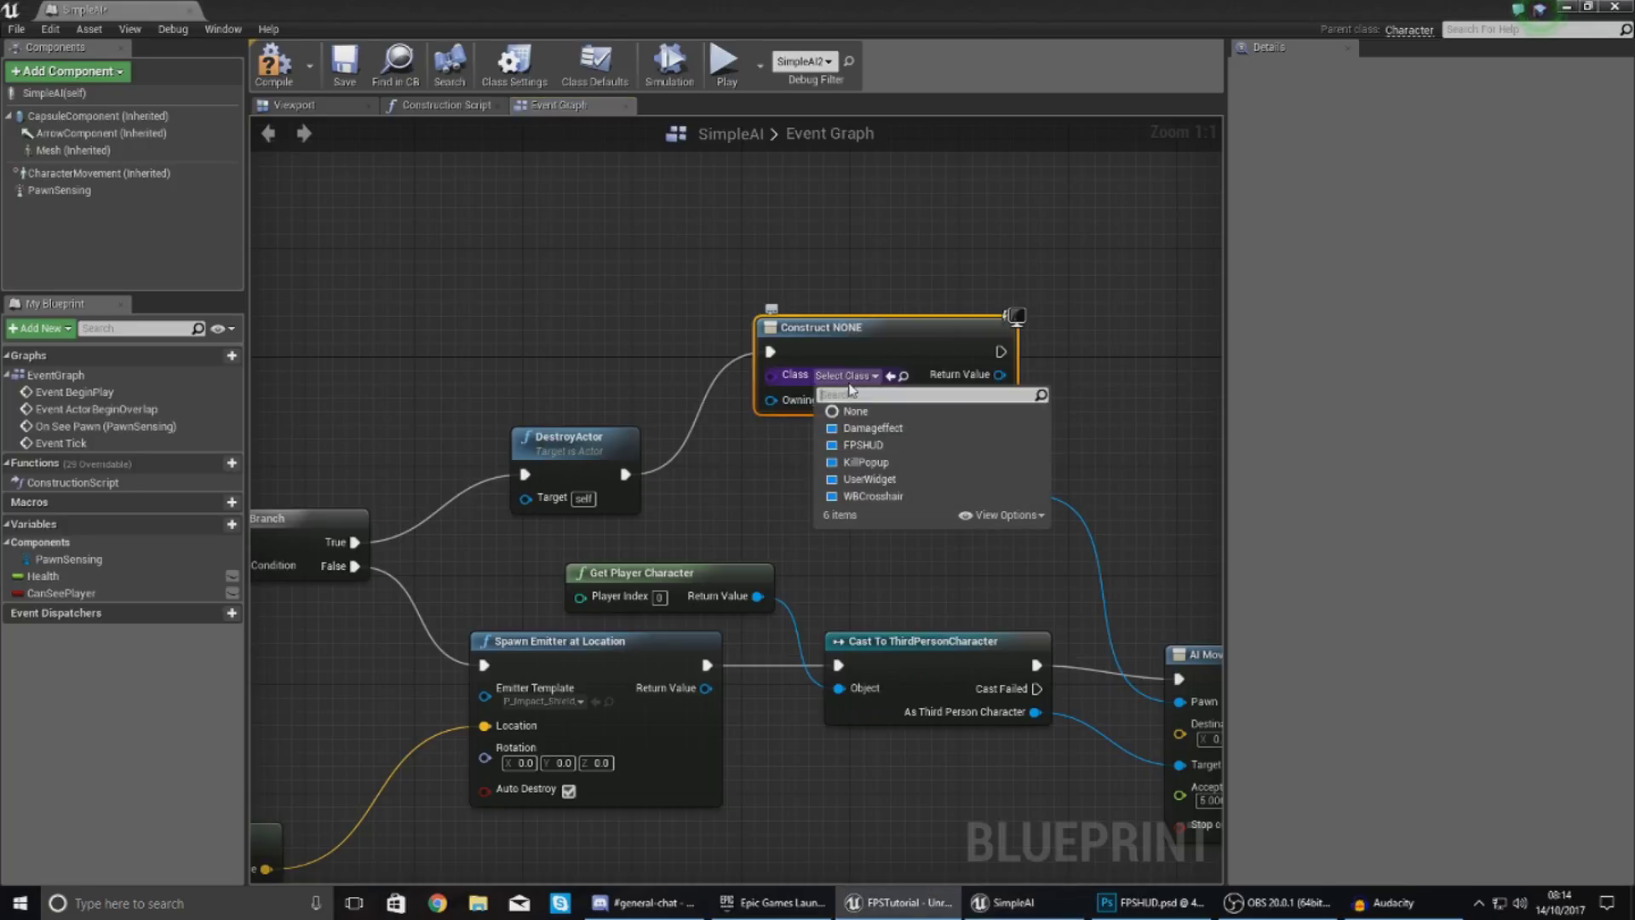
left_click(877, 468)
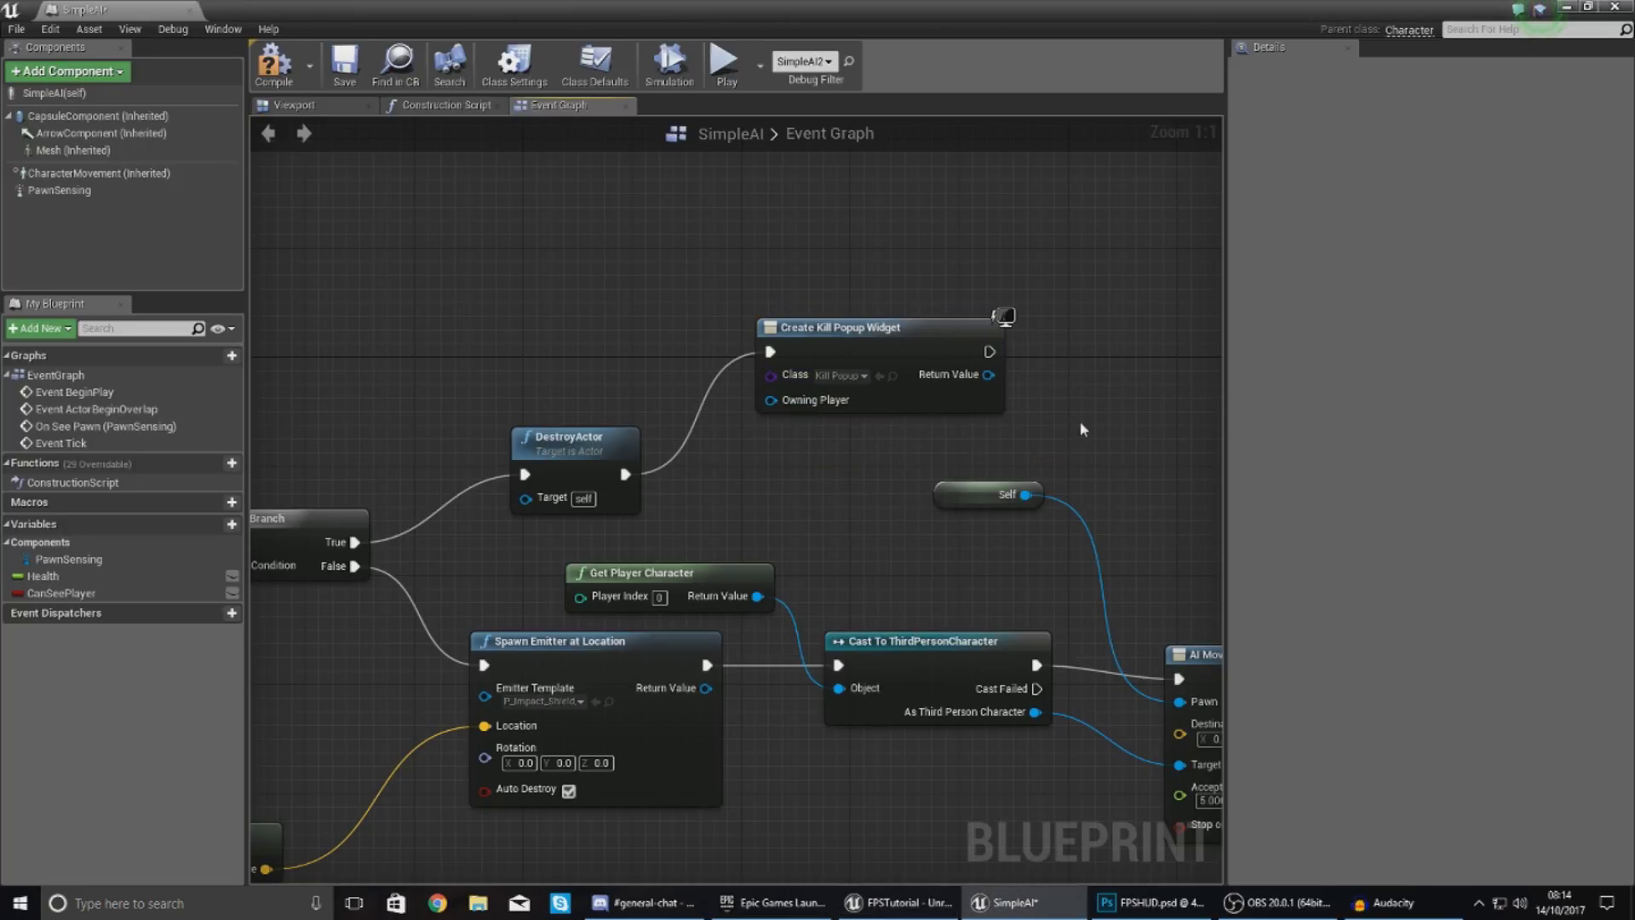
- Add an Add to Viewport node fed by the Kill Popup widget's return value, then compile and close the SimpleAI blueprint
right_click_drag(1078, 421, 988, 441)
left_click_drag(896, 397, 1014, 370)
type("add to viewport")
key("Return")
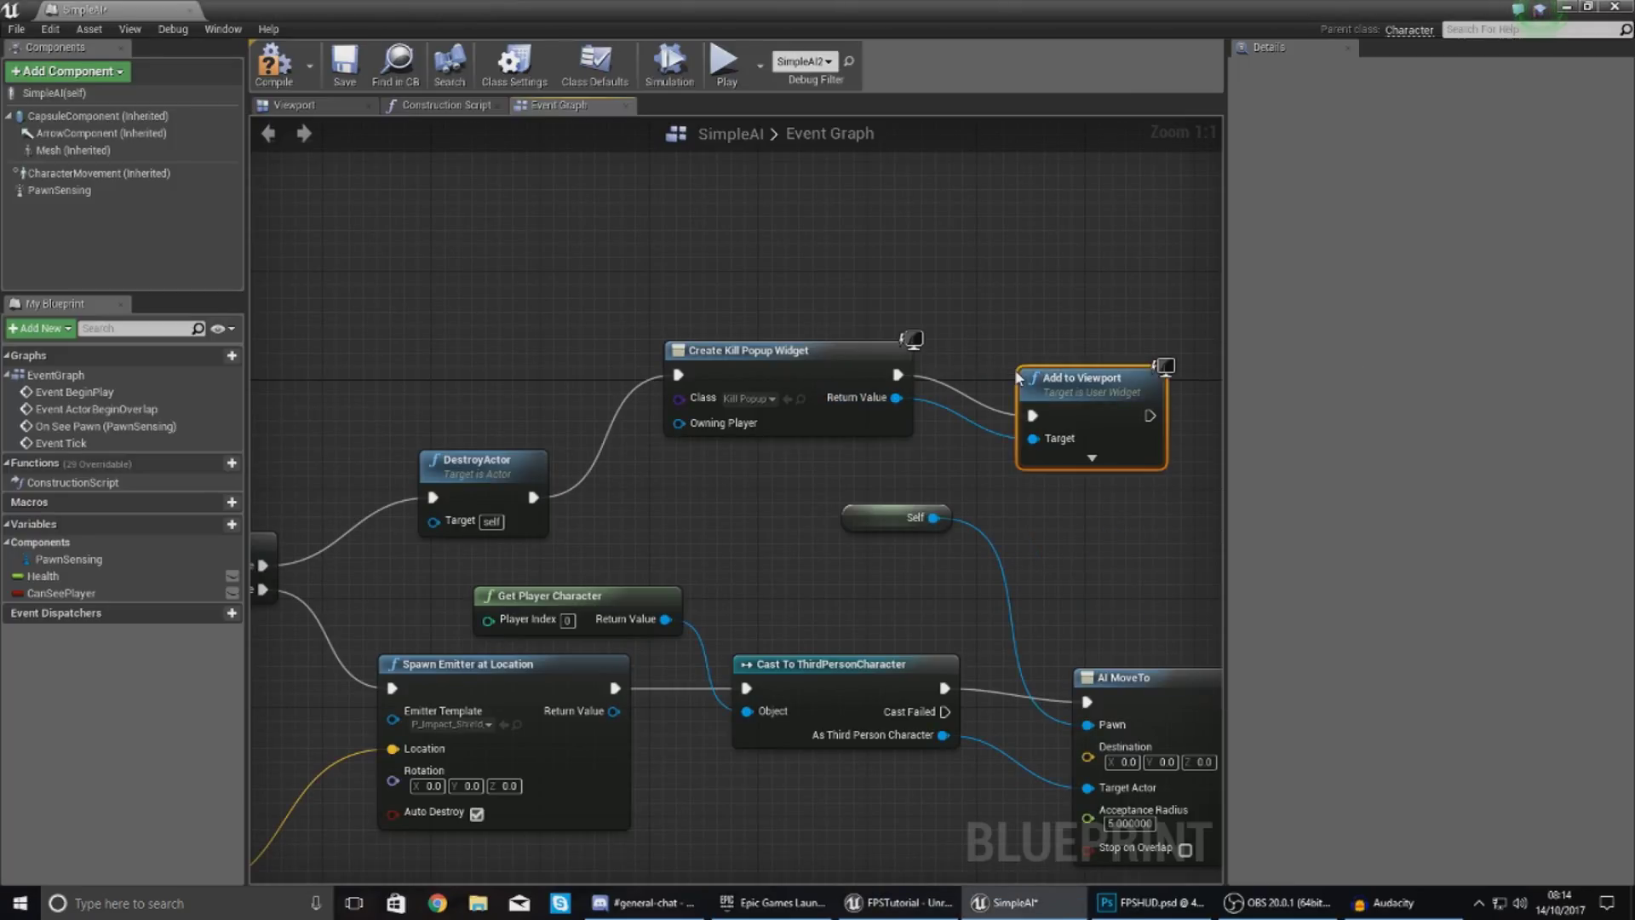
left_click(622, 292)
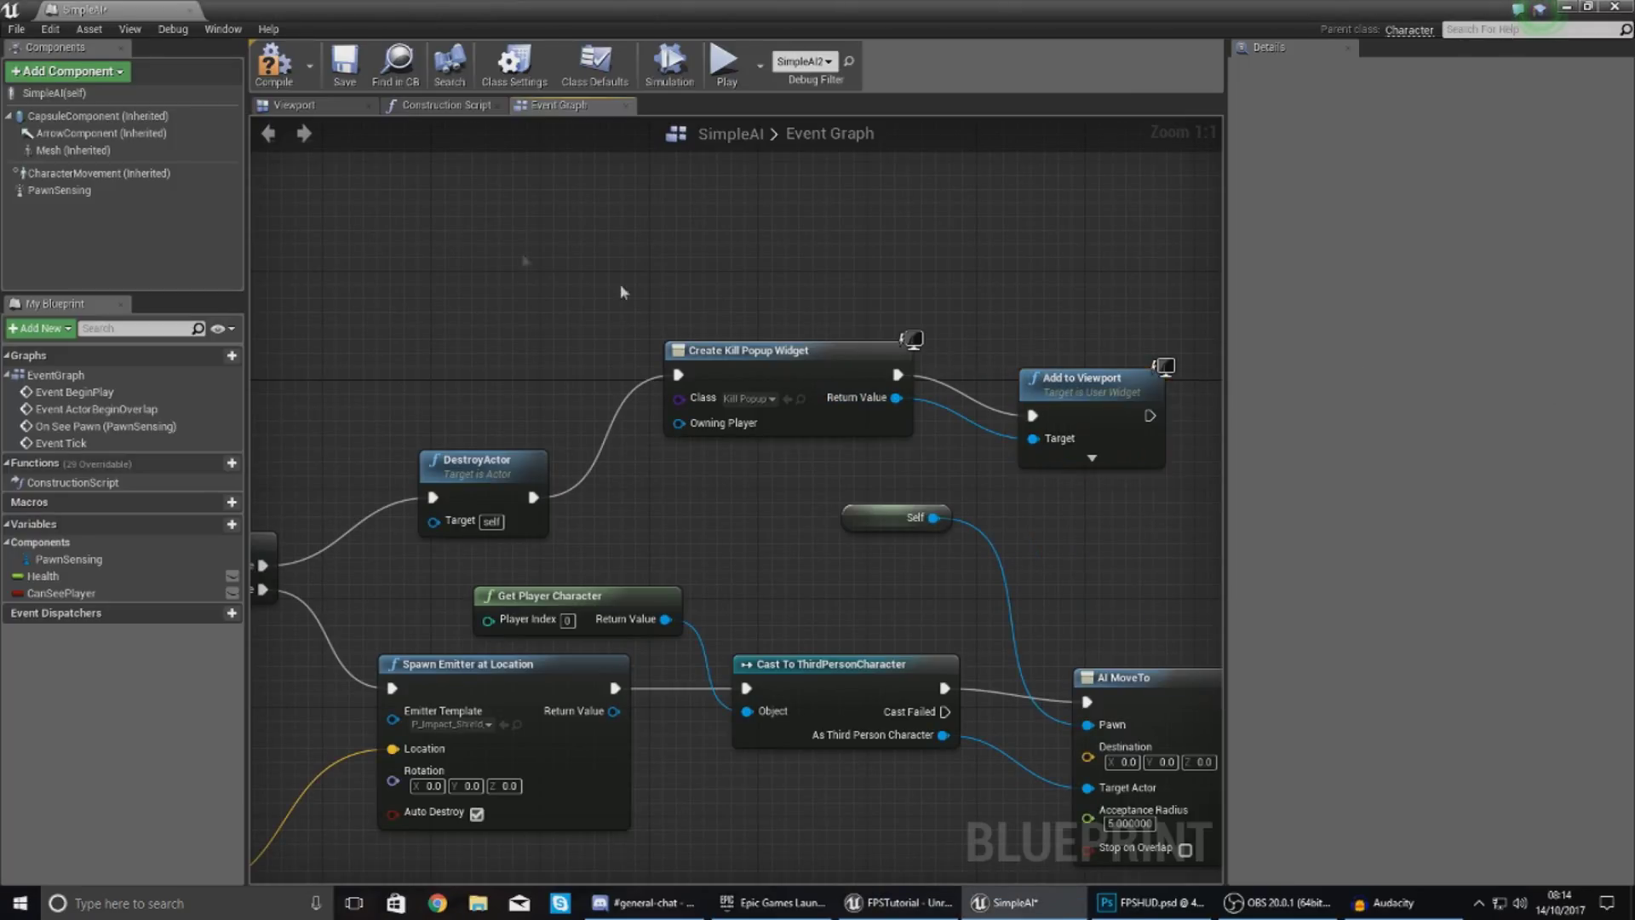
left_click(284, 88)
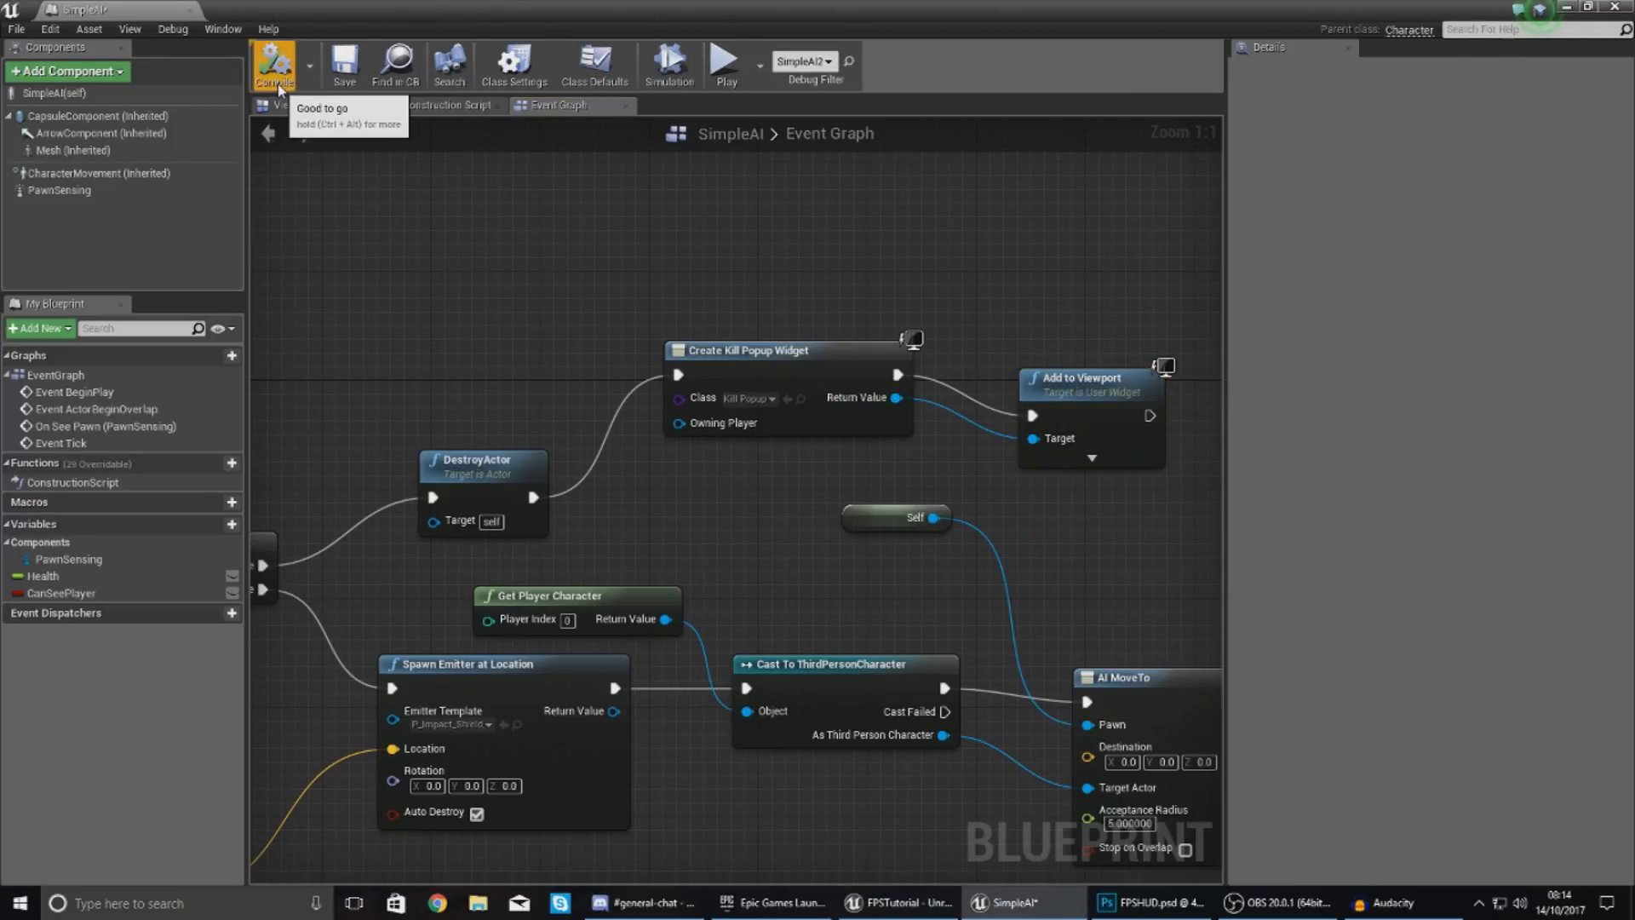
left_click(189, 10)
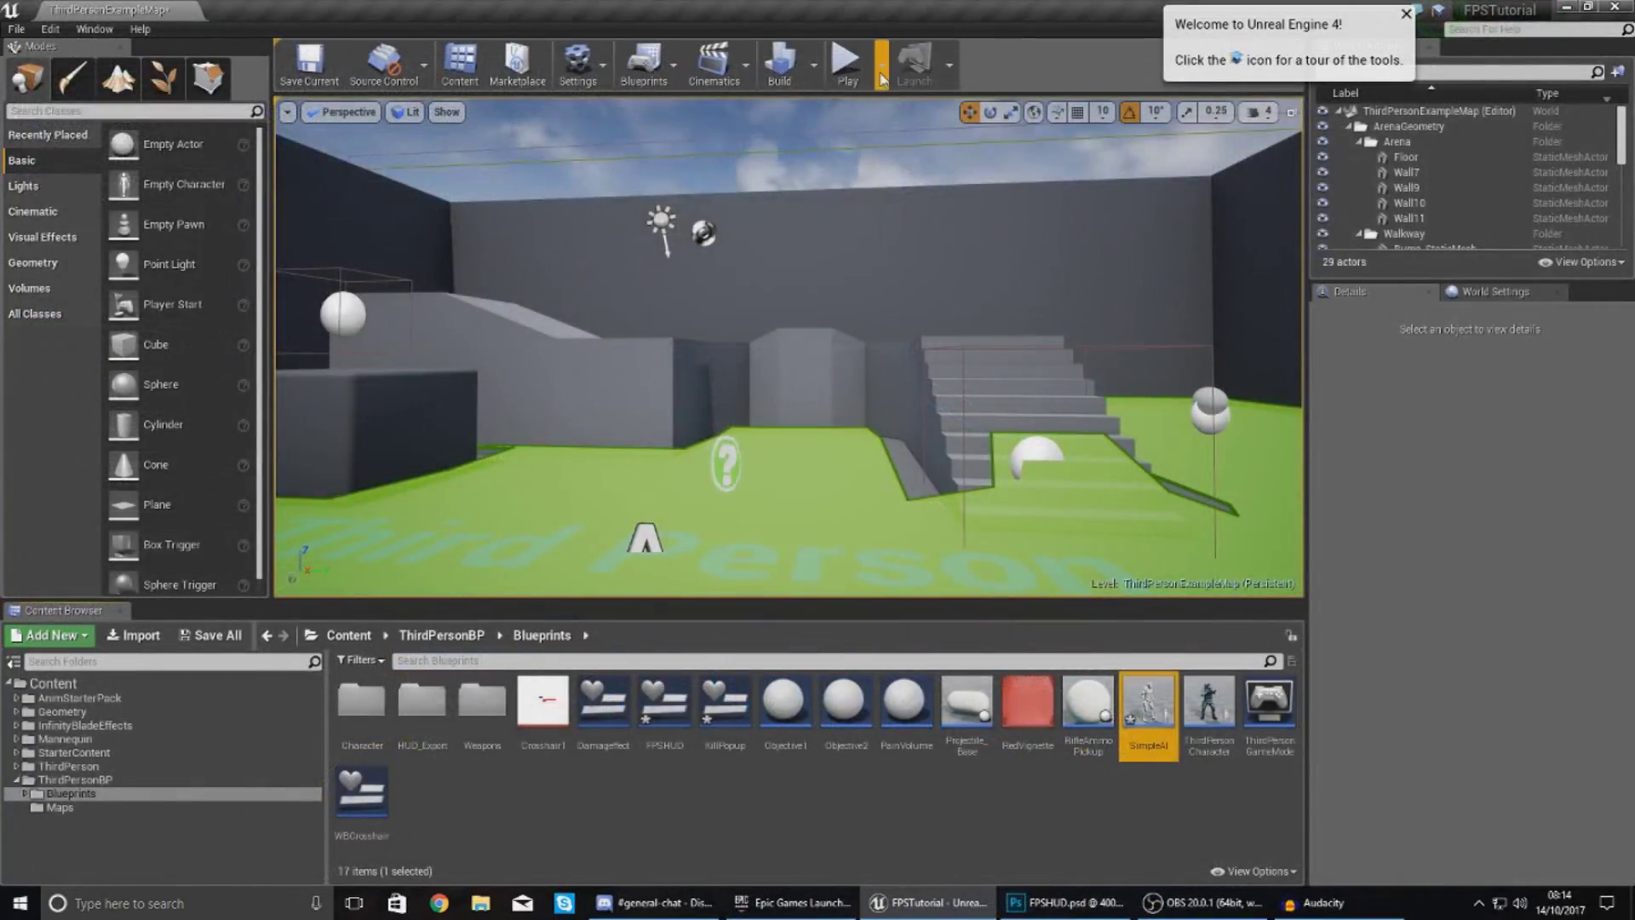
- Play the level in the editor, shoot the AI bots and reload to test the kill popup, then stop playing
left_click(852, 72)
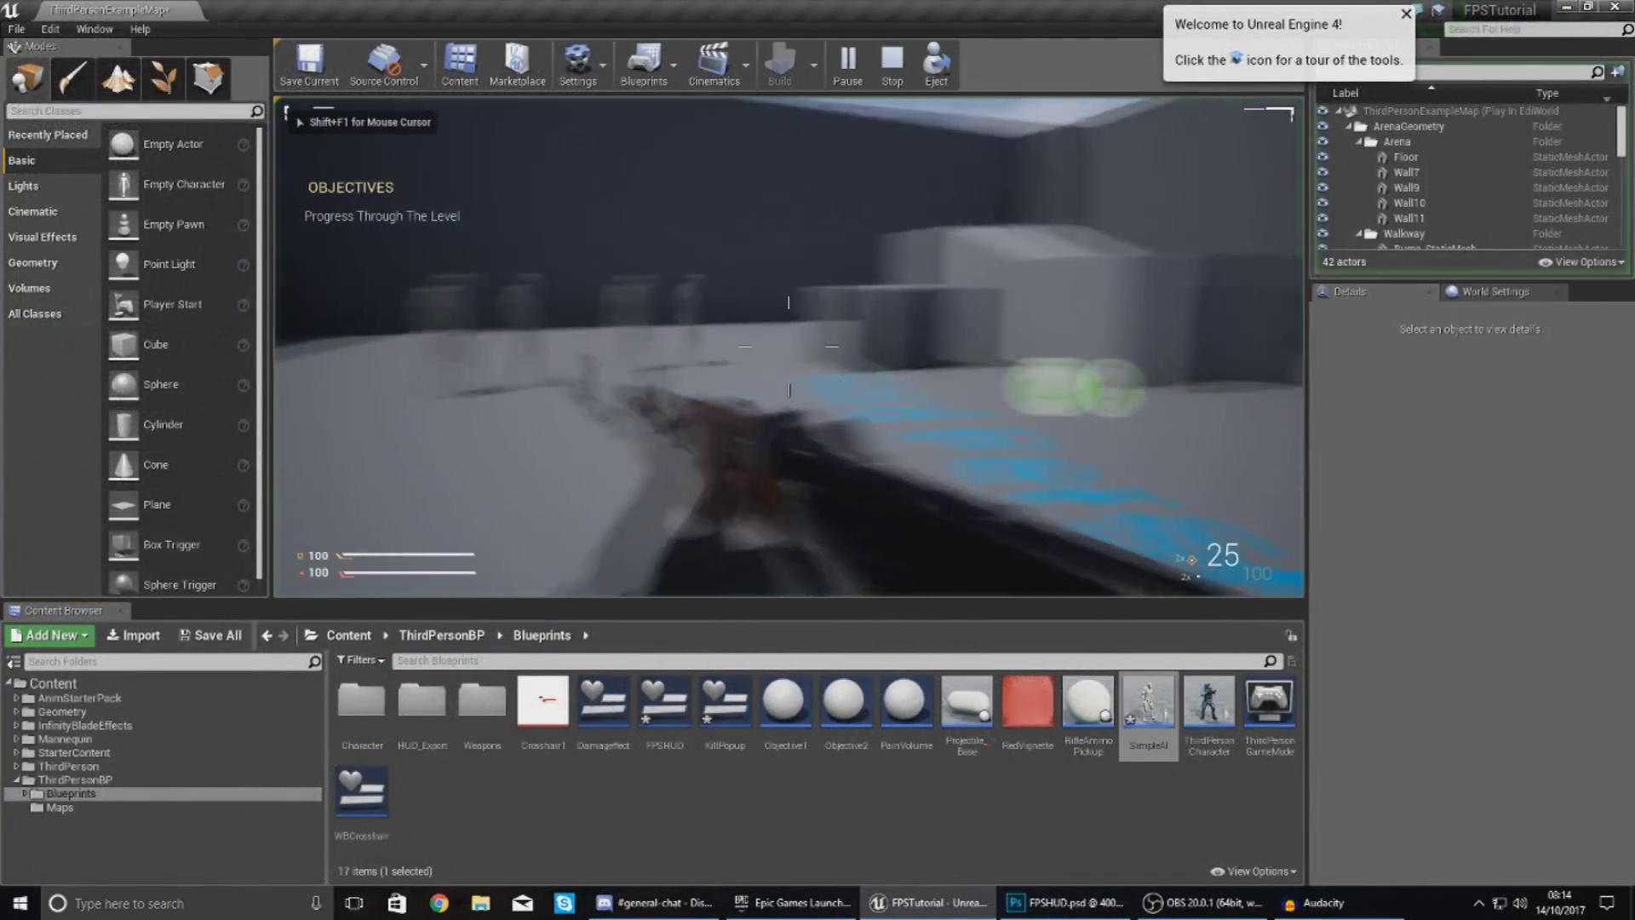
right_click_drag(789, 346, 789, 346)
left_click_drag(790, 347, 789, 347)
right_click_drag(789, 346, 789, 347)
left_click_drag(789, 347, 789, 346)
key("r")
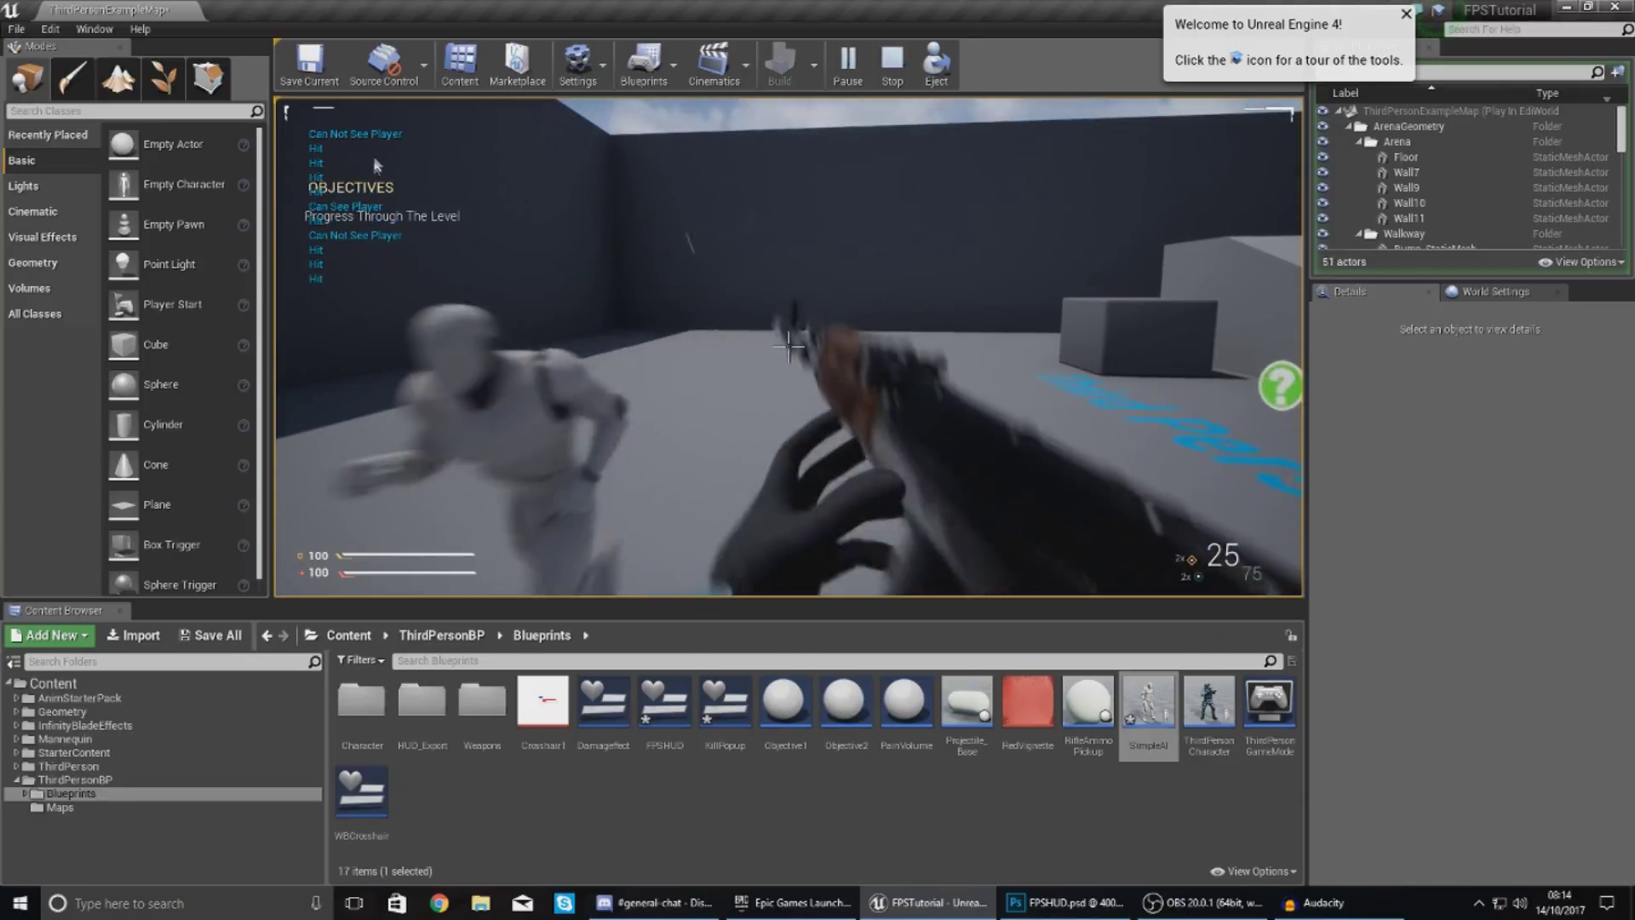
key("Escape")
- Play the level again and shoot the AI bots while aiming down sights to check the kill popup animation
left_click(788, 345)
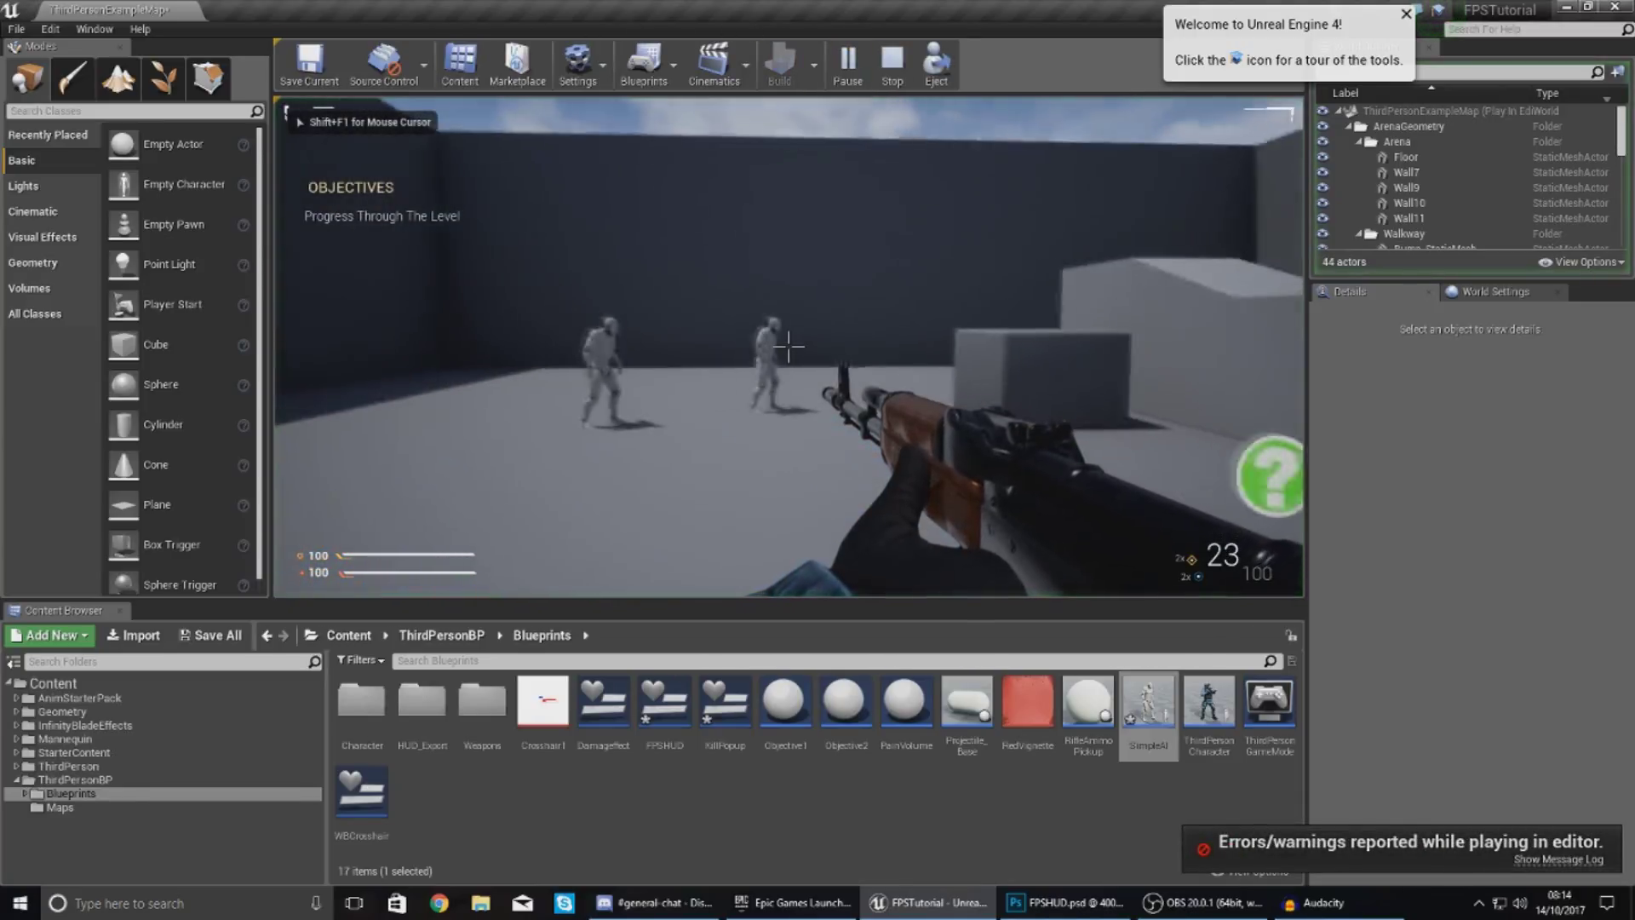
right_click(789, 345)
left_click(788, 344)
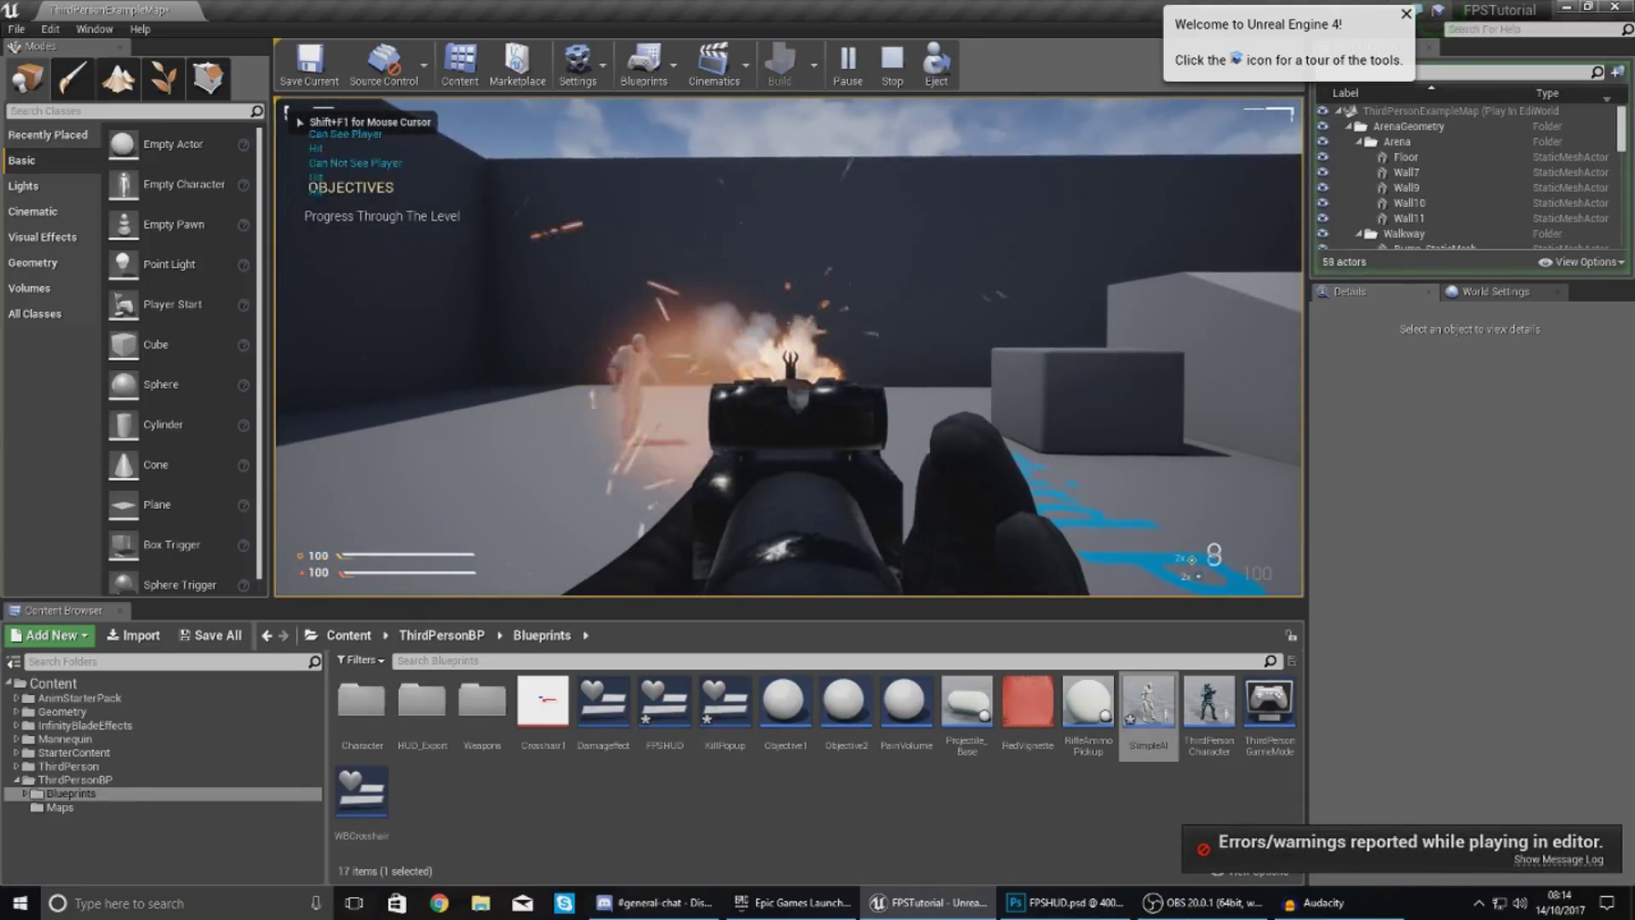
right_click(789, 345)
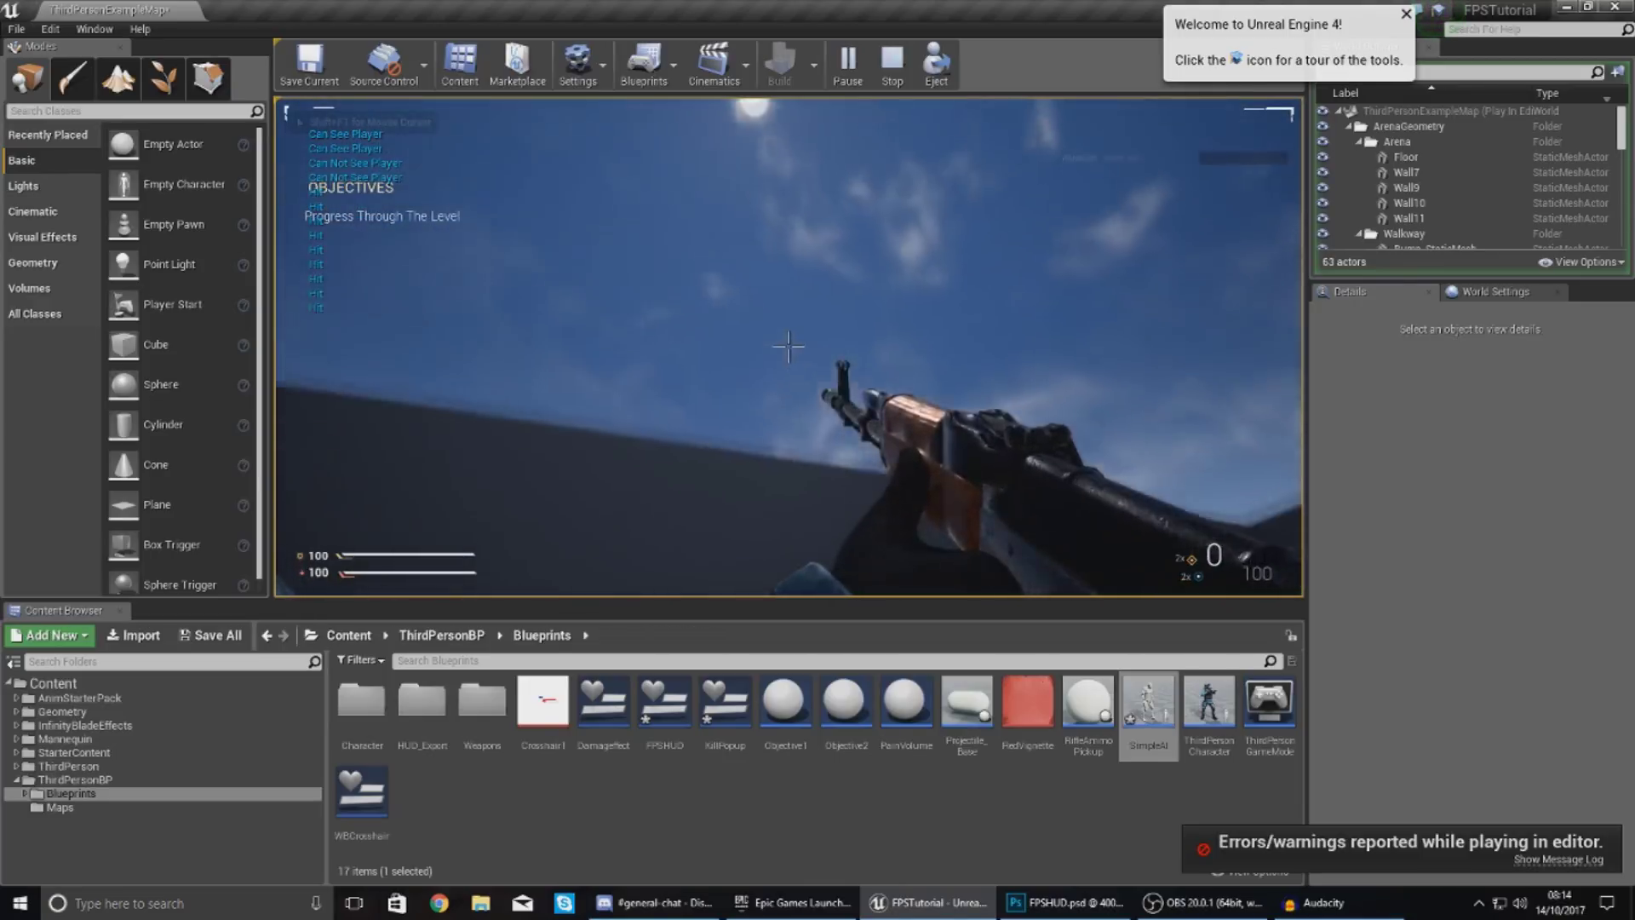
- Stop the play session and, in the KillPopup widget, anchor the Text_Killed text to the canvas's top-right corner
key("Escape")
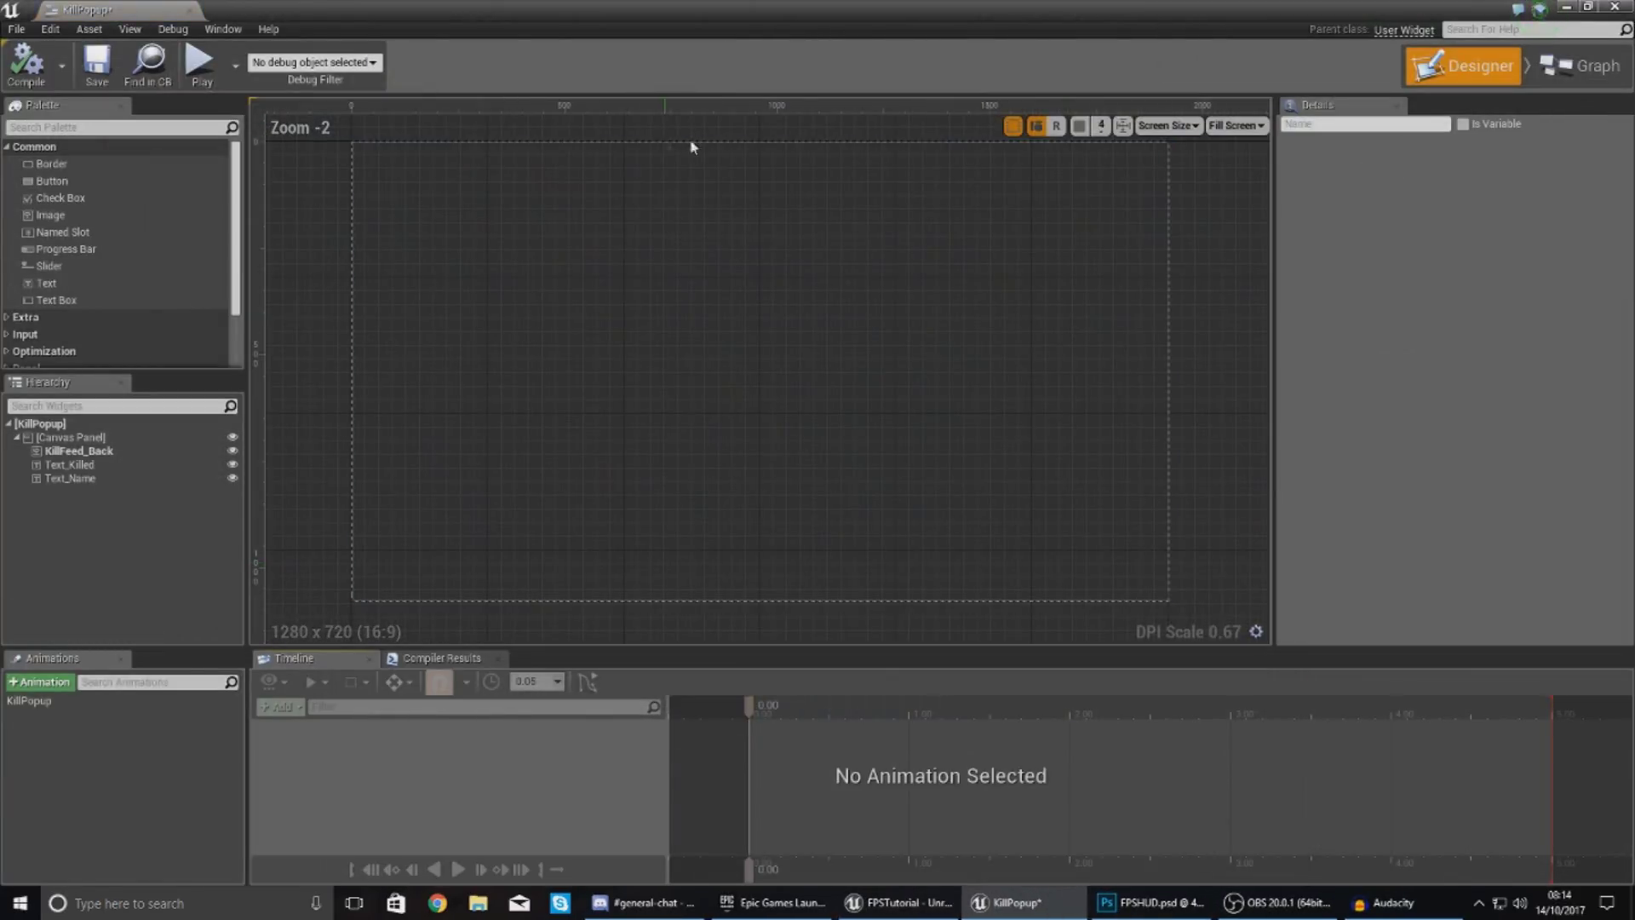
left_click(1060, 170)
left_click(1093, 159)
scroll(1093, 159, "up", 5)
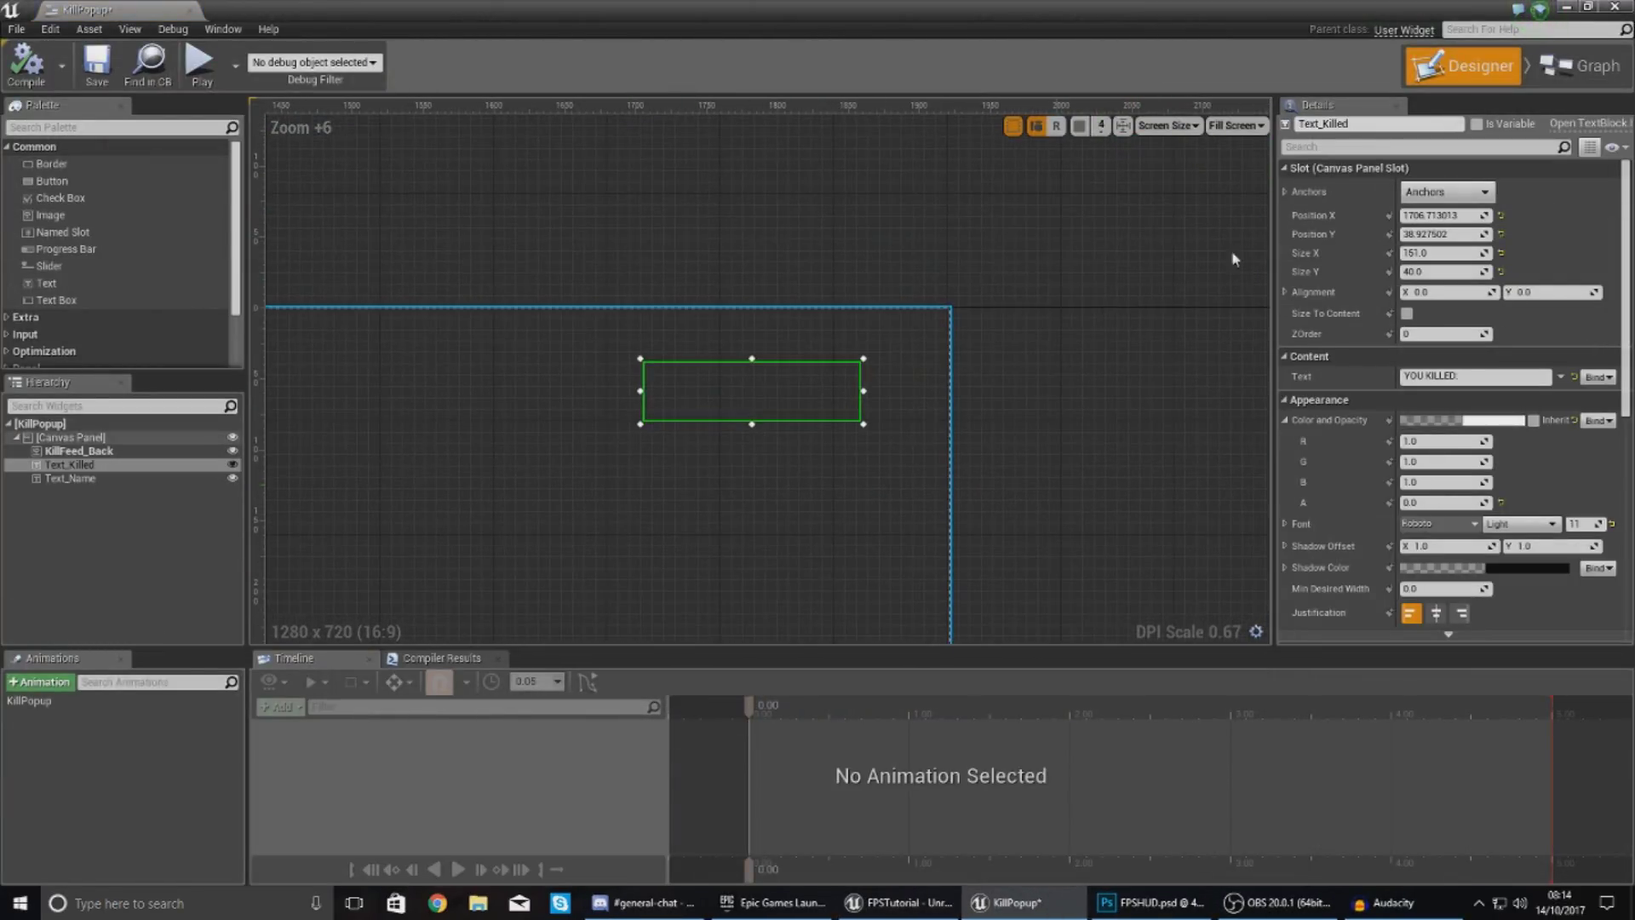
left_click(1435, 192)
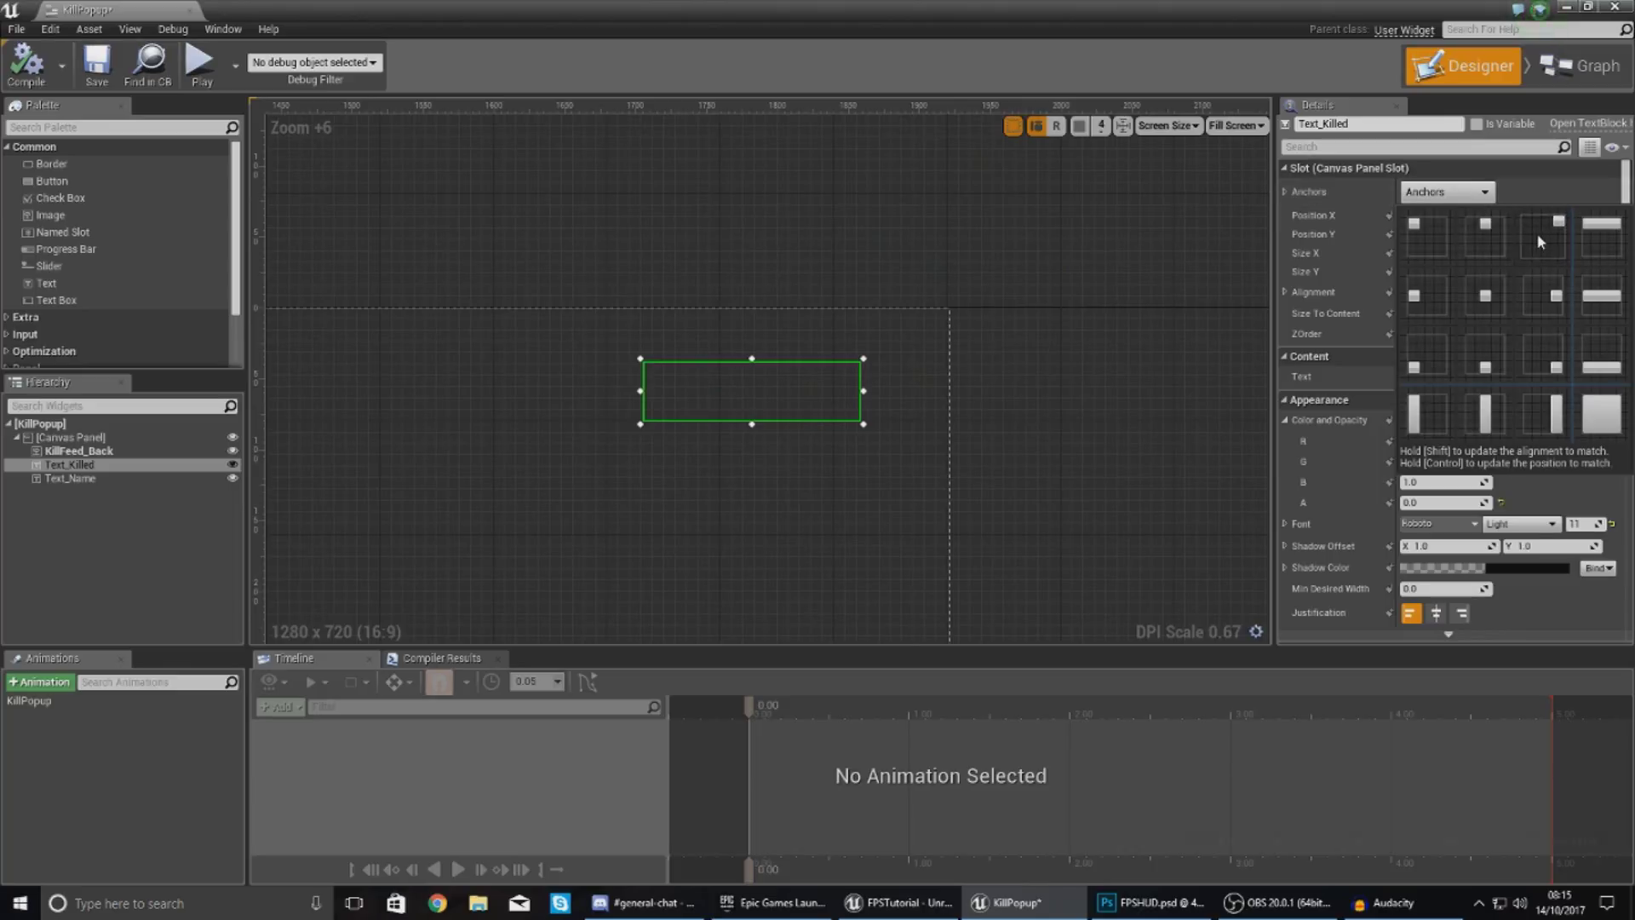
left_click(1536, 232)
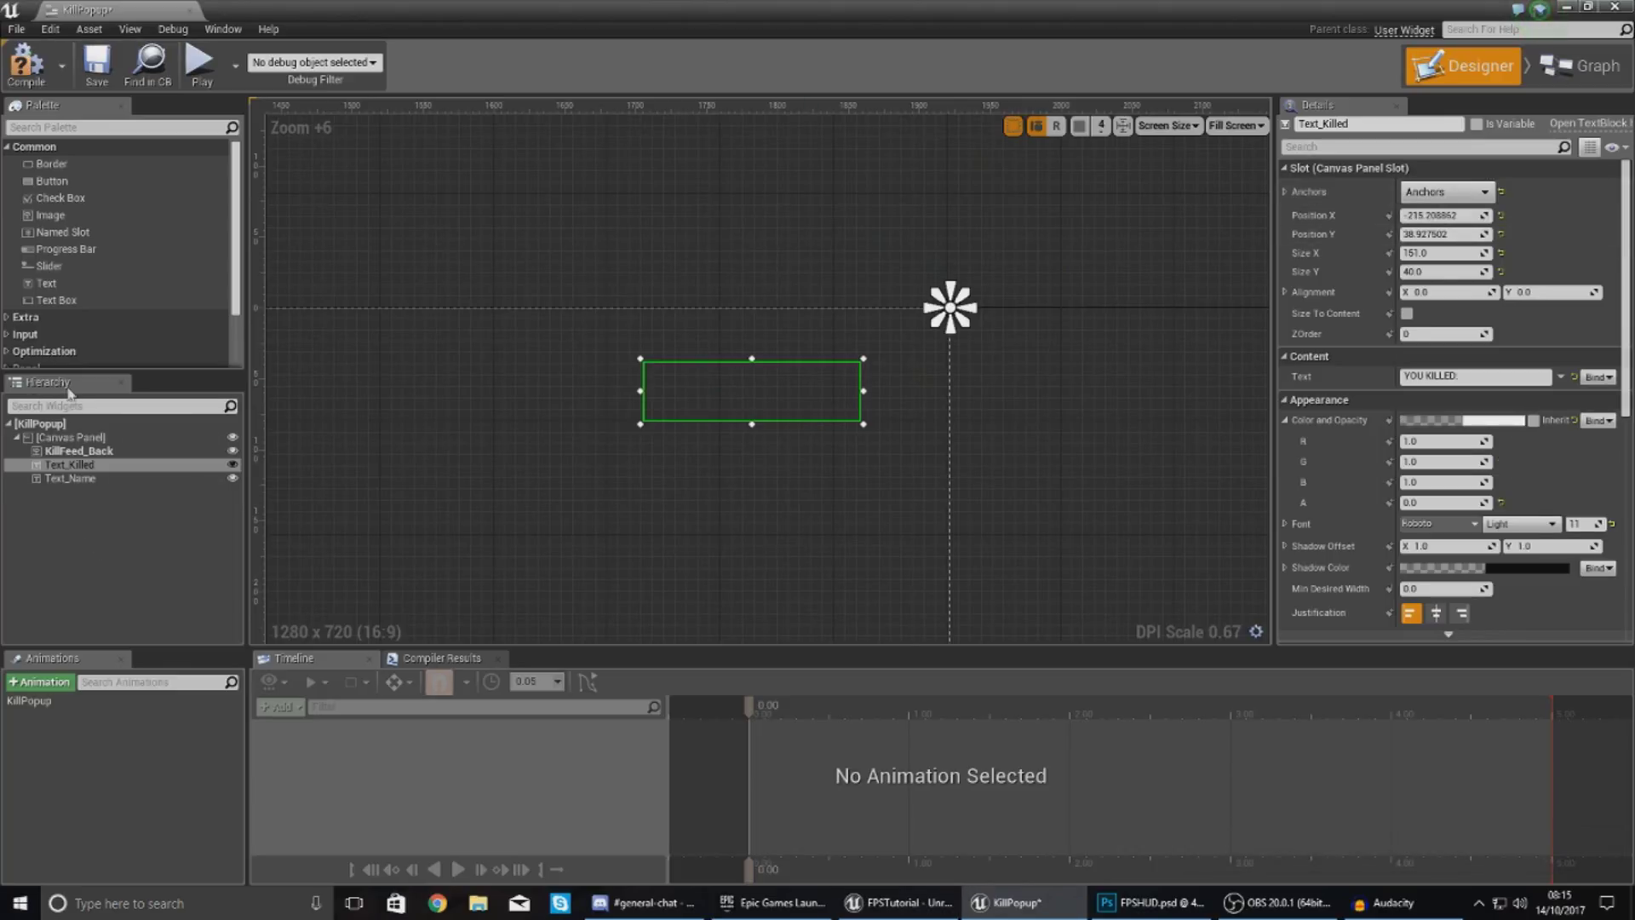
- Anchor the KillFeed_Back image and the Text_Name text to the canvas's top-right corner, then close the KillPopup widget
left_click(79, 450)
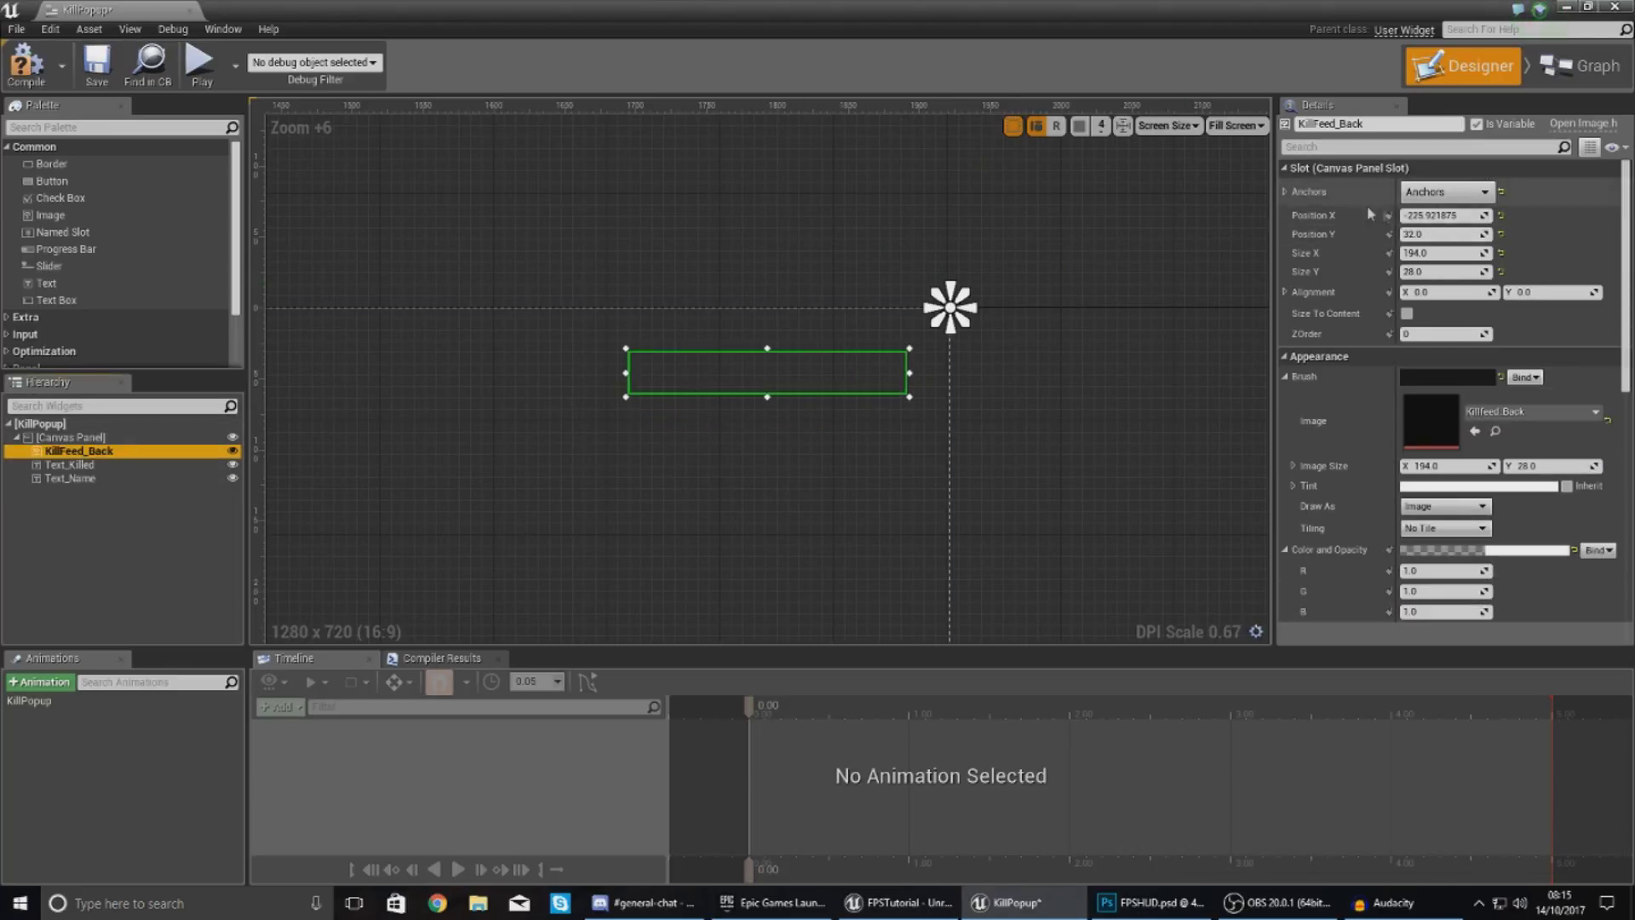
left_click(1428, 193)
left_click(1546, 237)
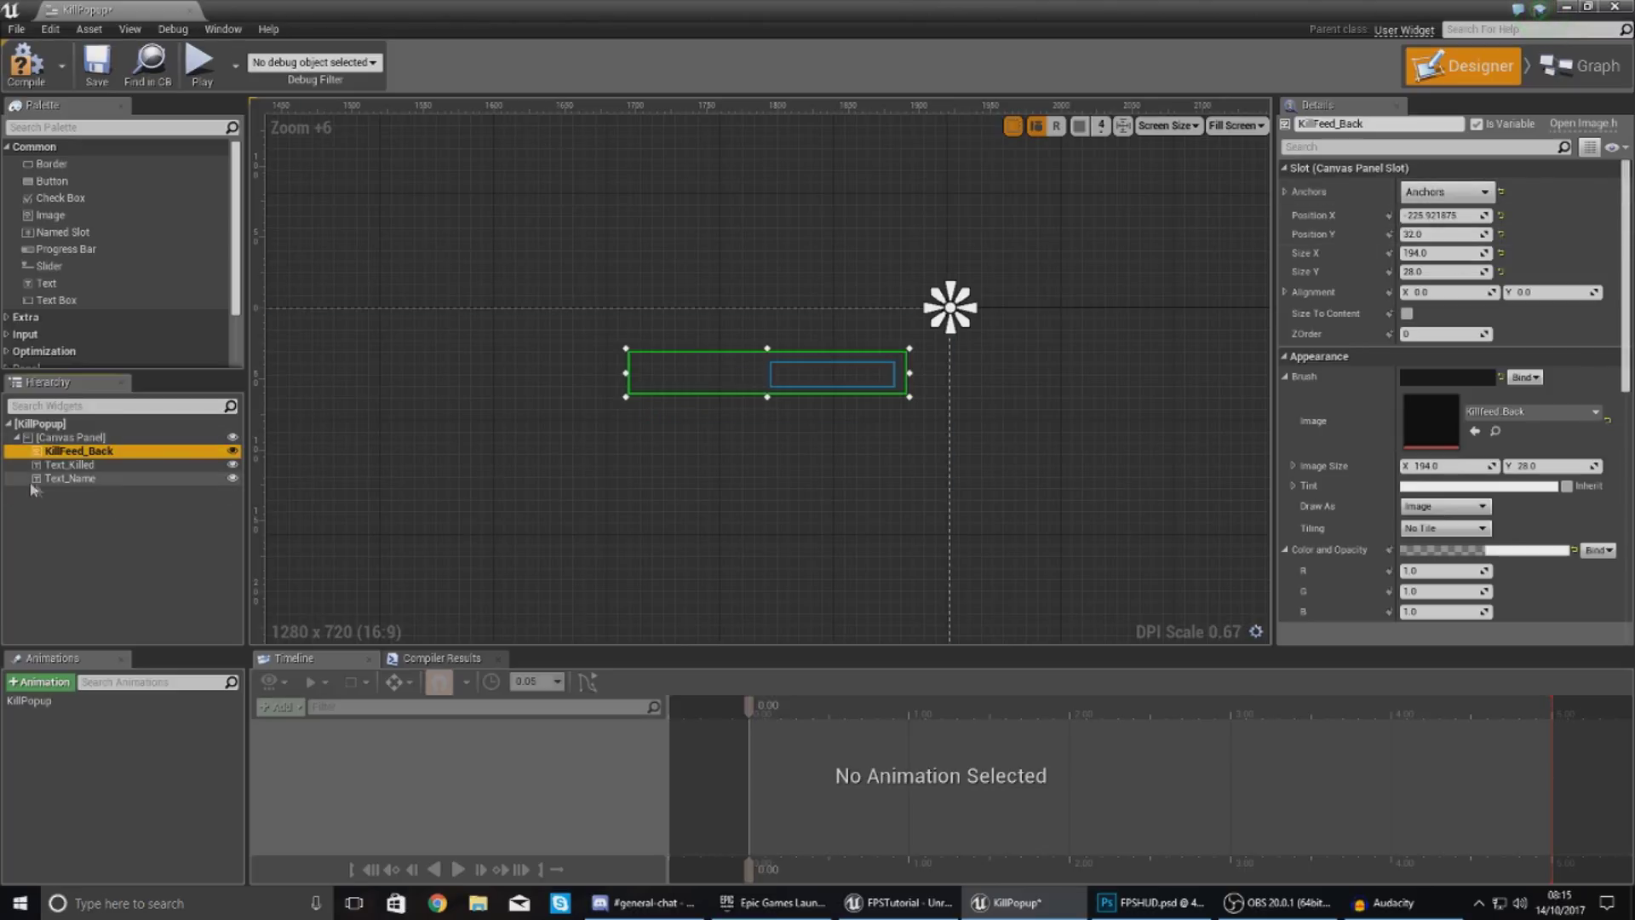
left_click(66, 478)
left_click(1413, 192)
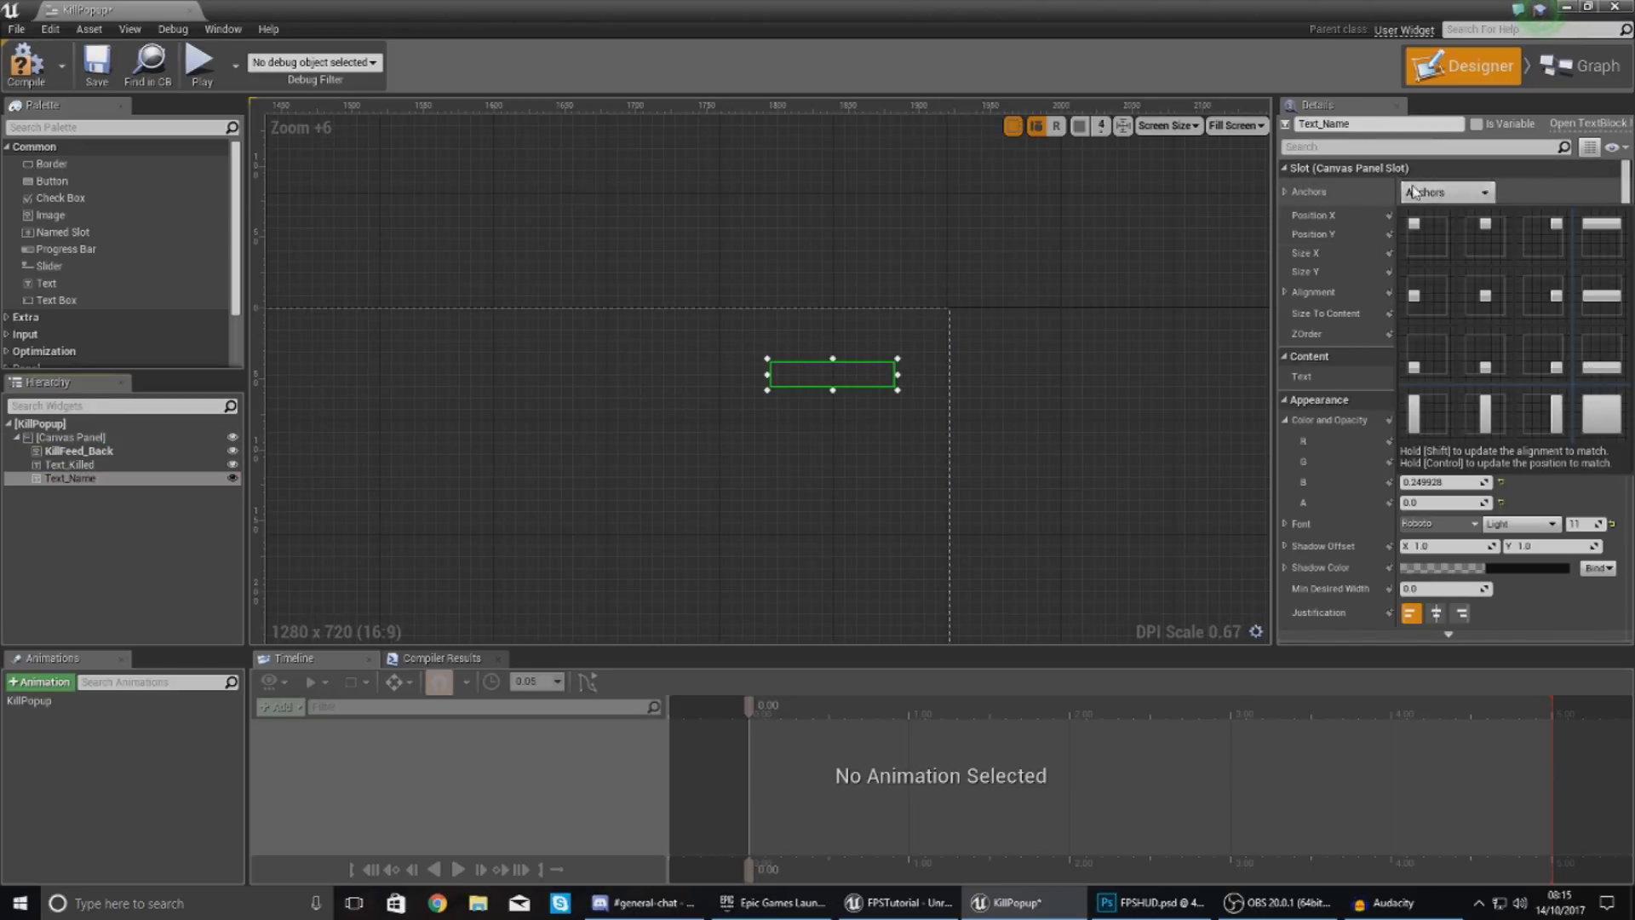
left_click(1562, 251)
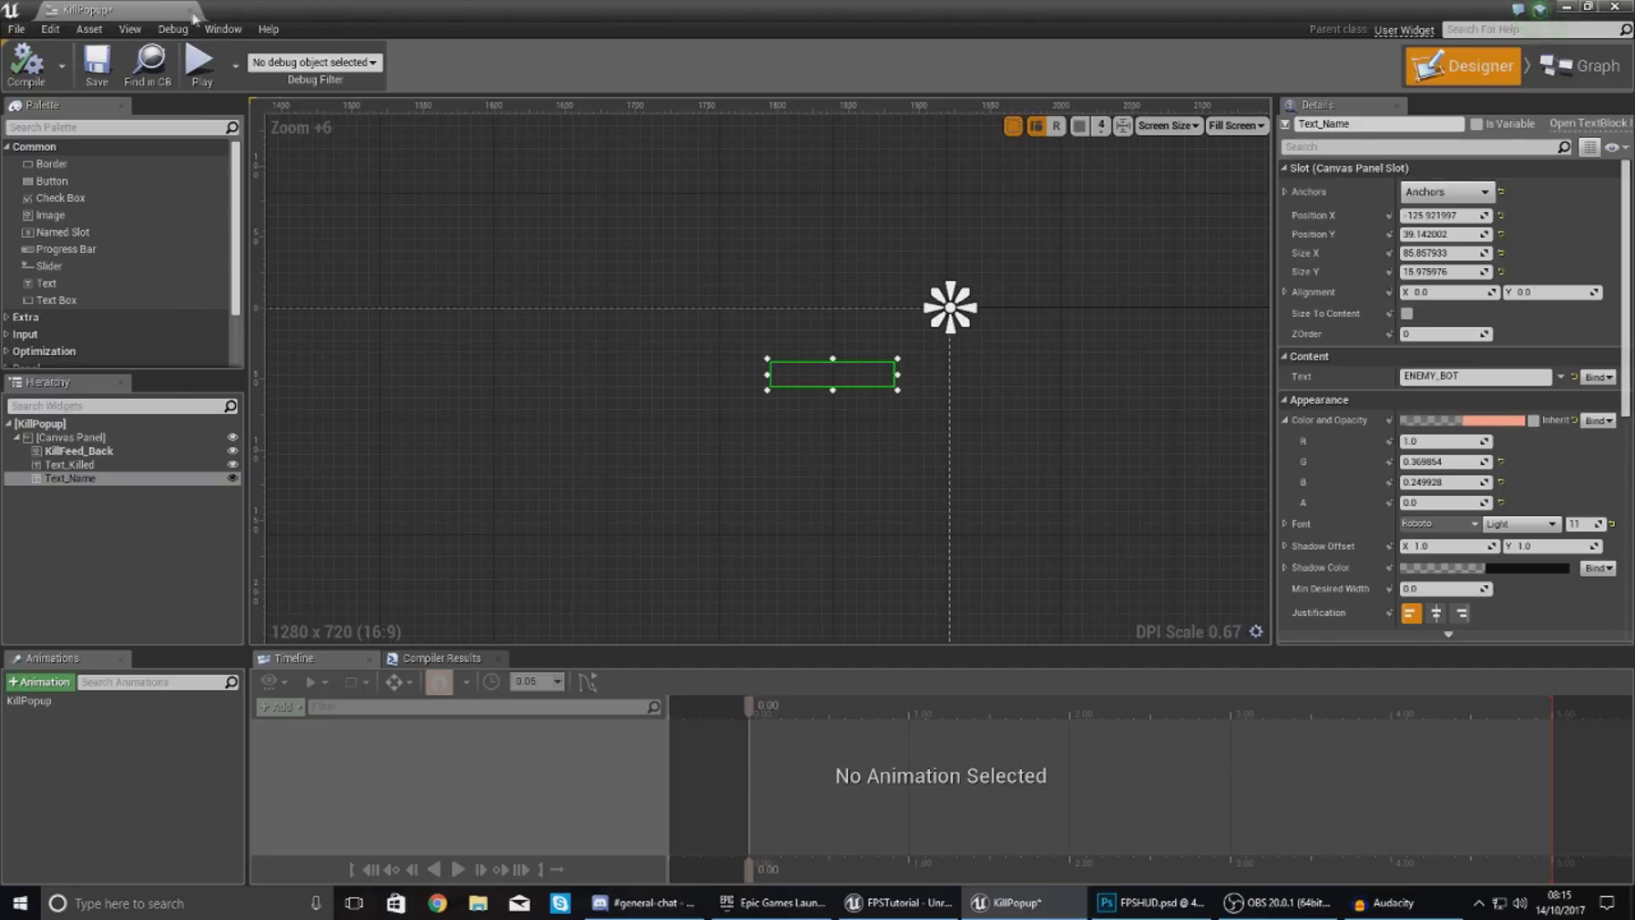
left_click(193, 11)
- Play the level, shoot the AI bots and reload to test the re-anchored kill popup, then stop playing
left_click(844, 68)
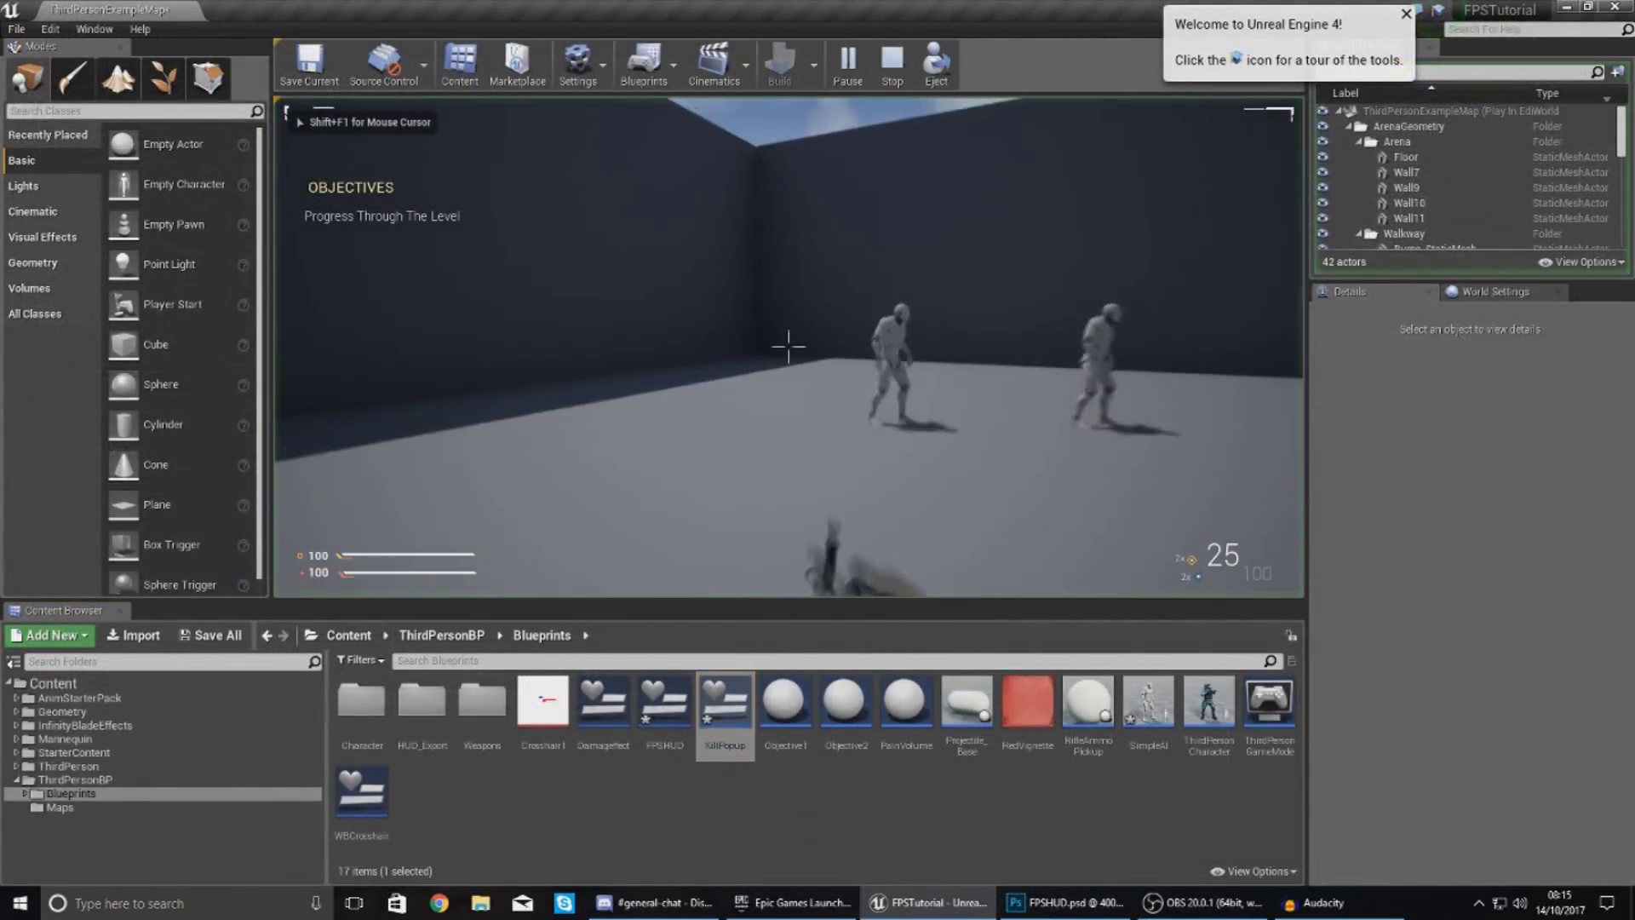
left_click(789, 347)
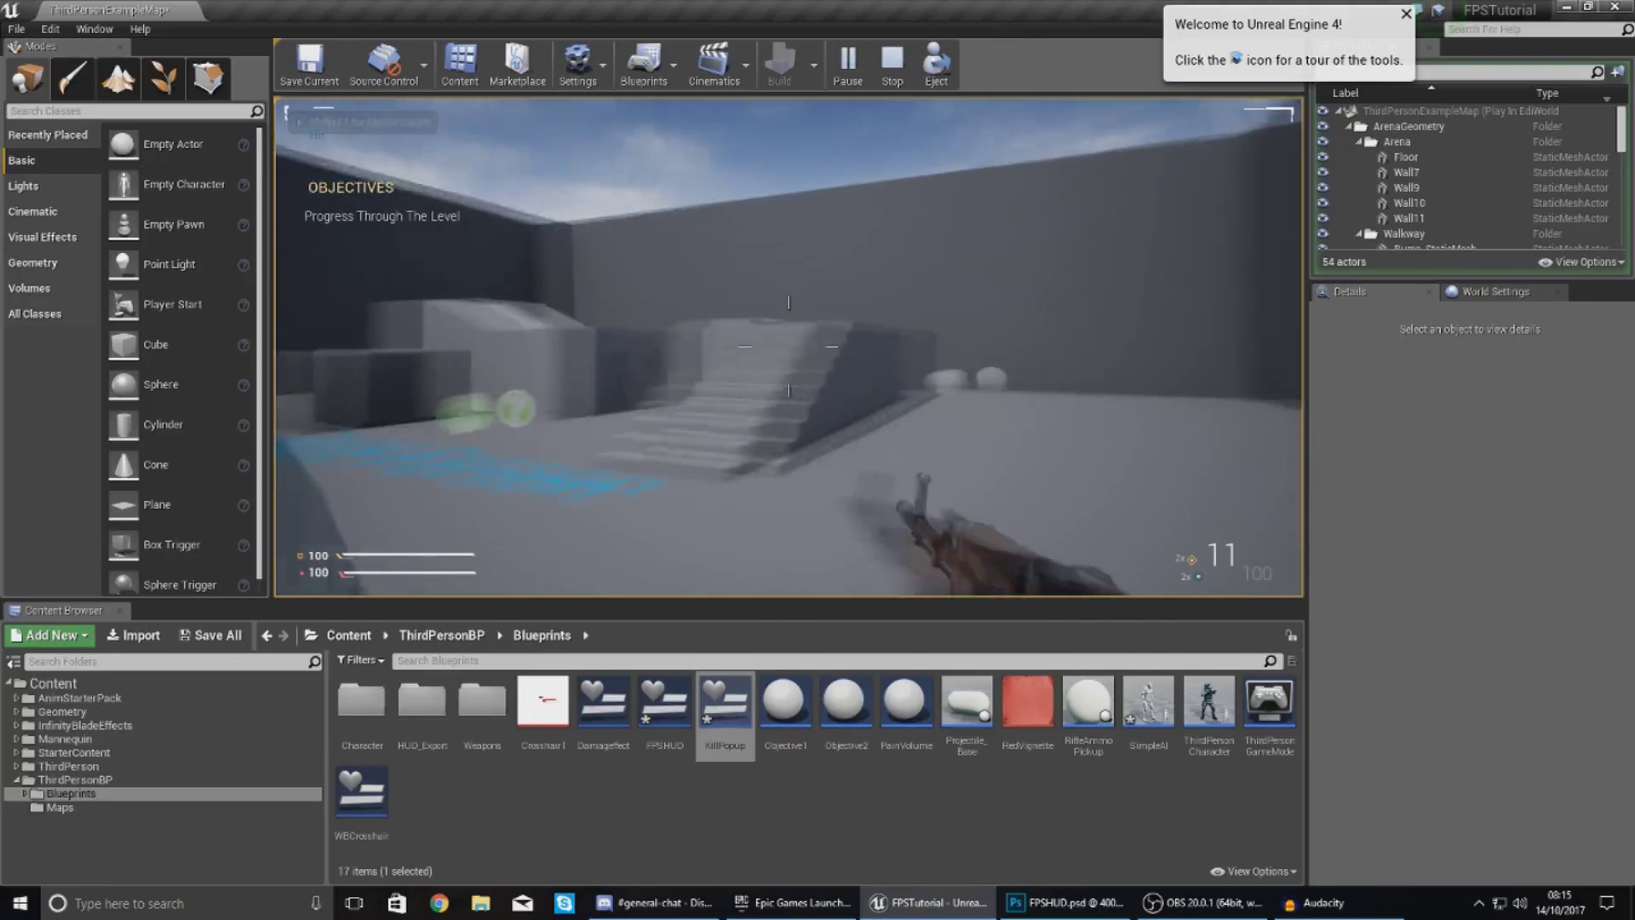
right_click(789, 346)
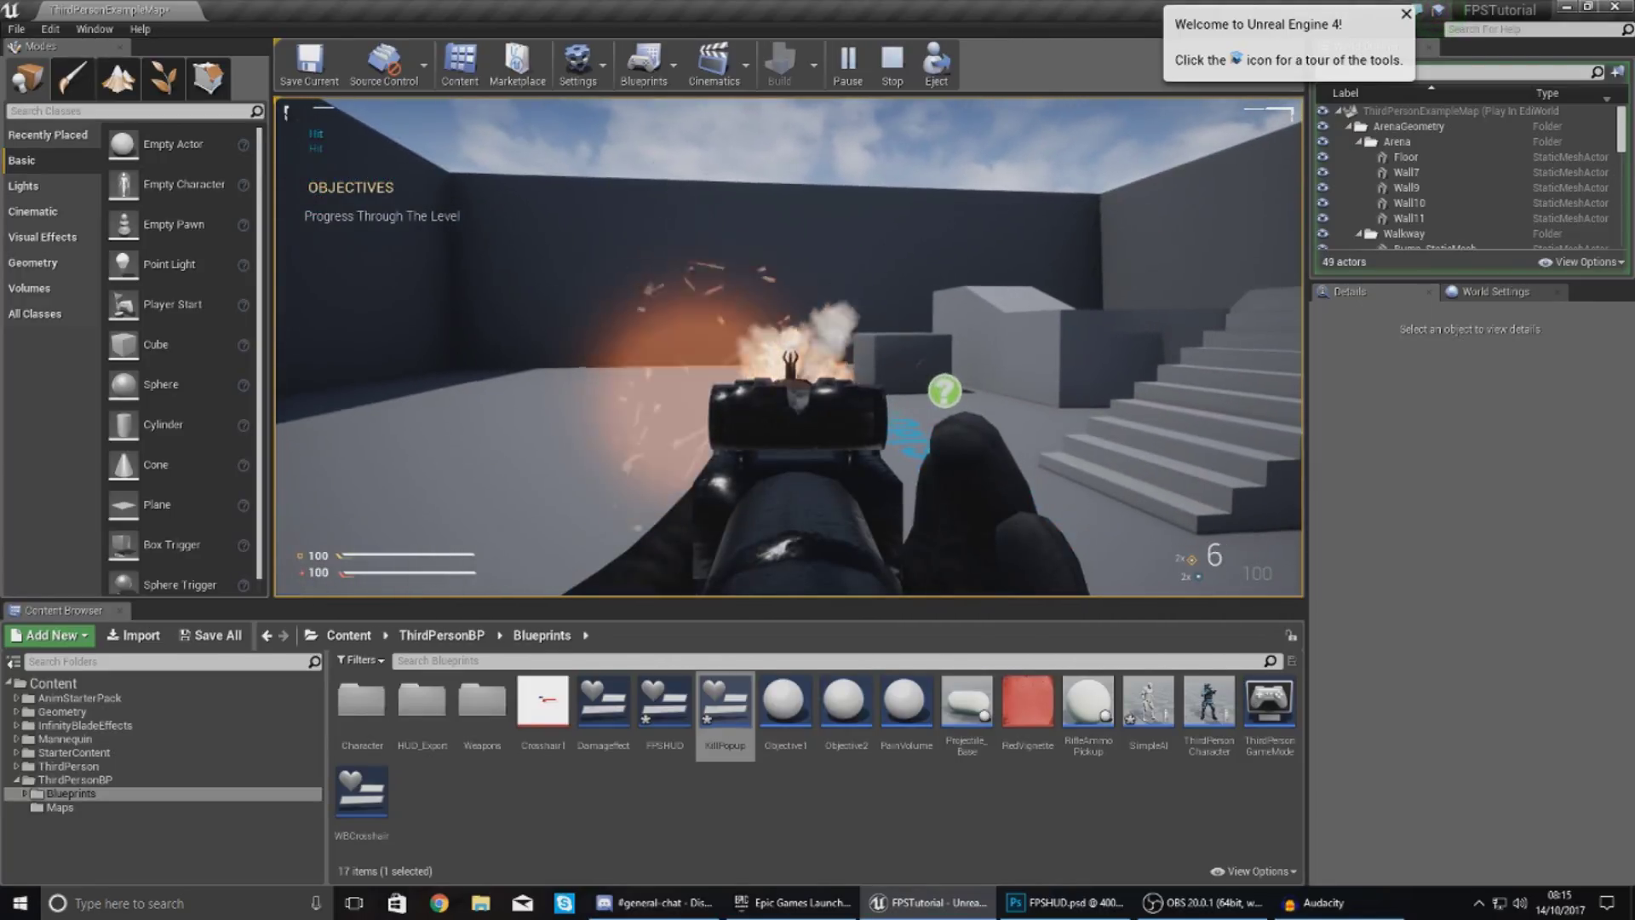
key("r")
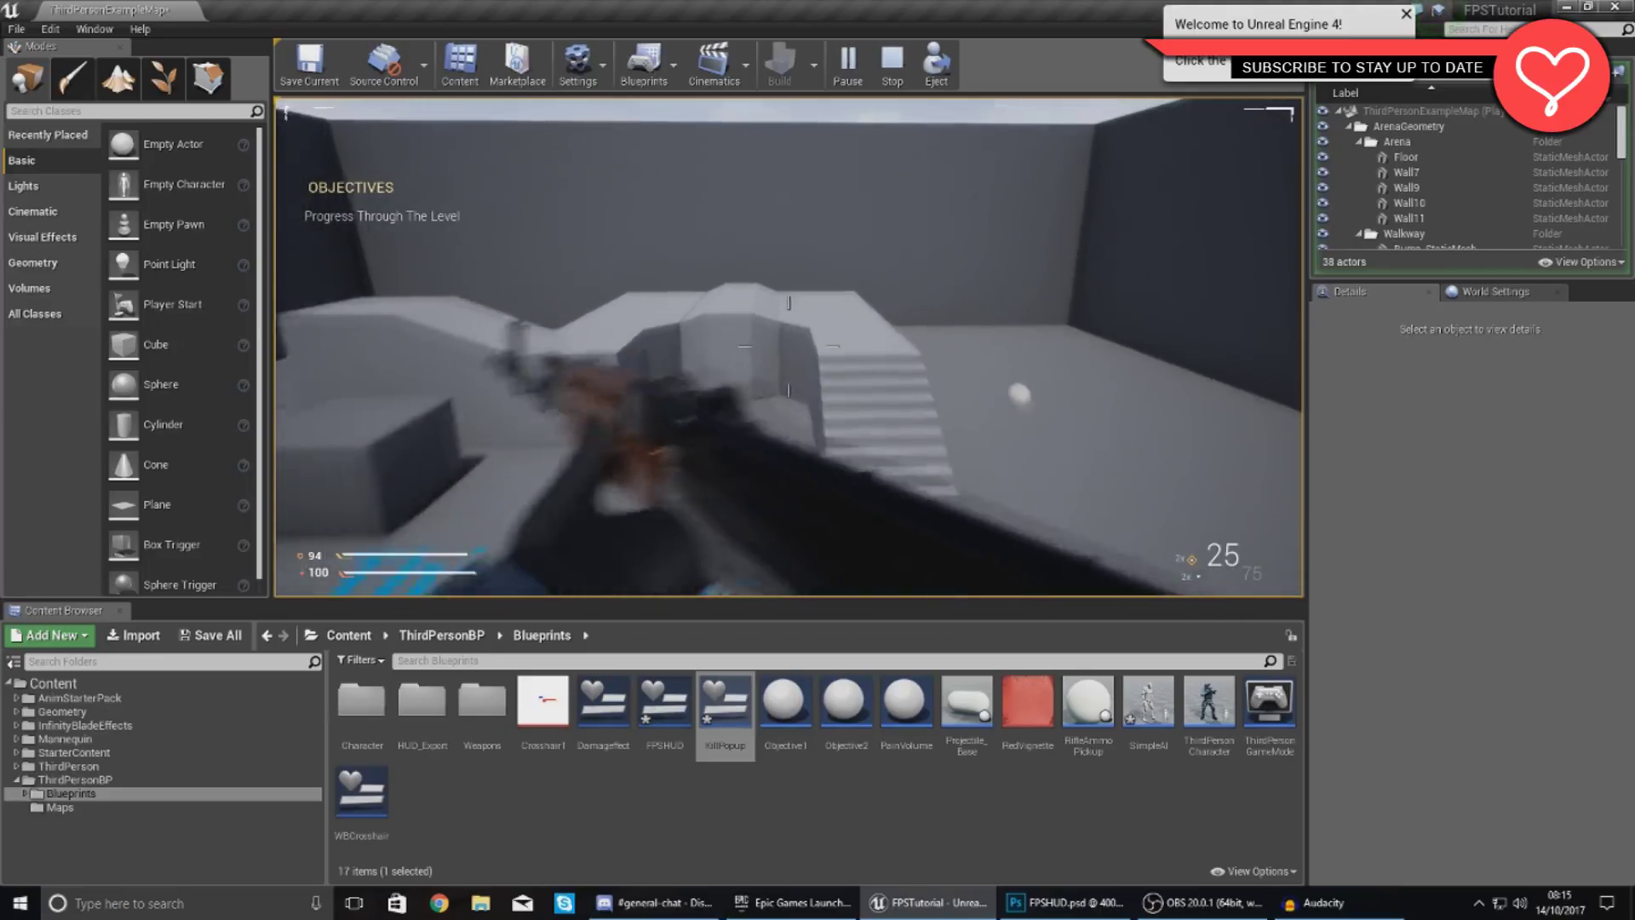
key("Escape")
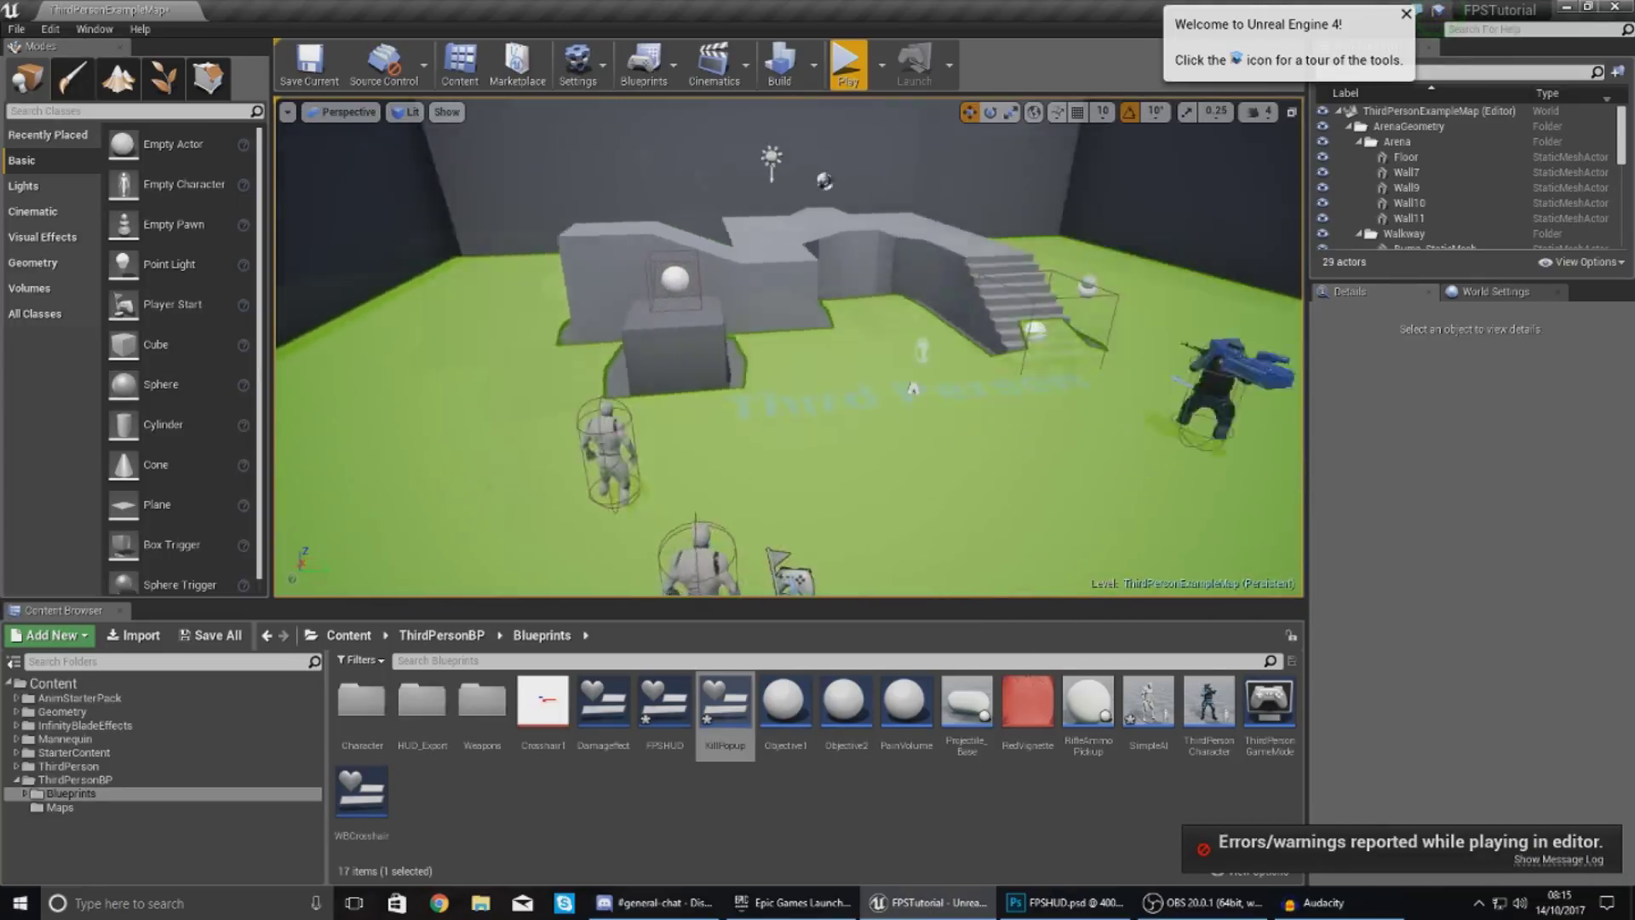
right_click_drag(788, 347, 724, 351)
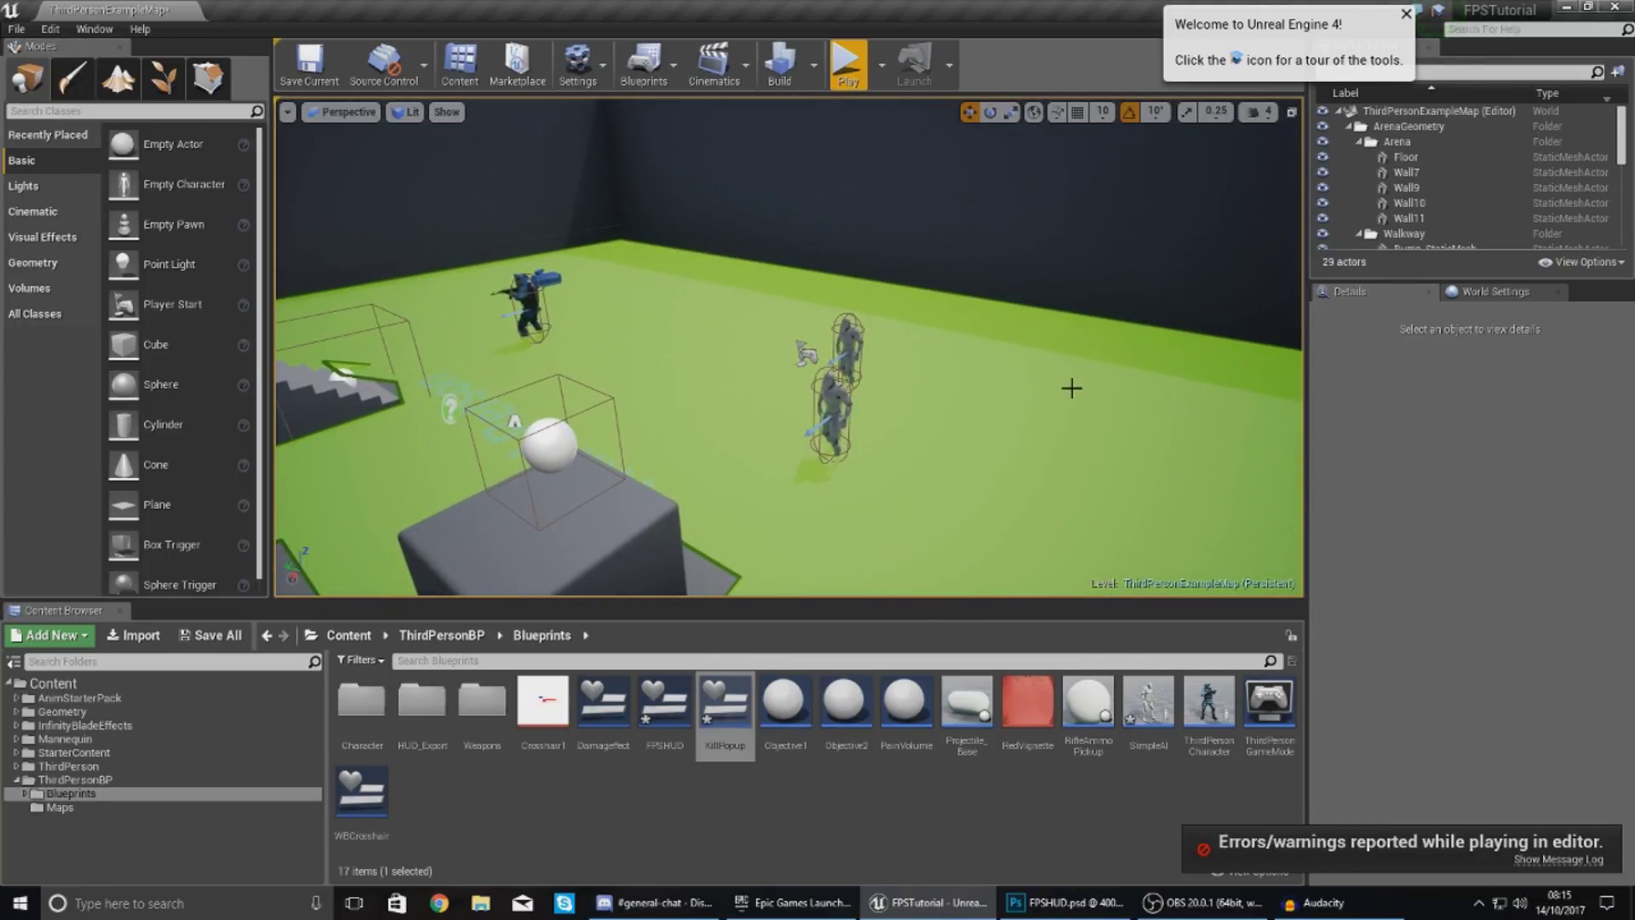